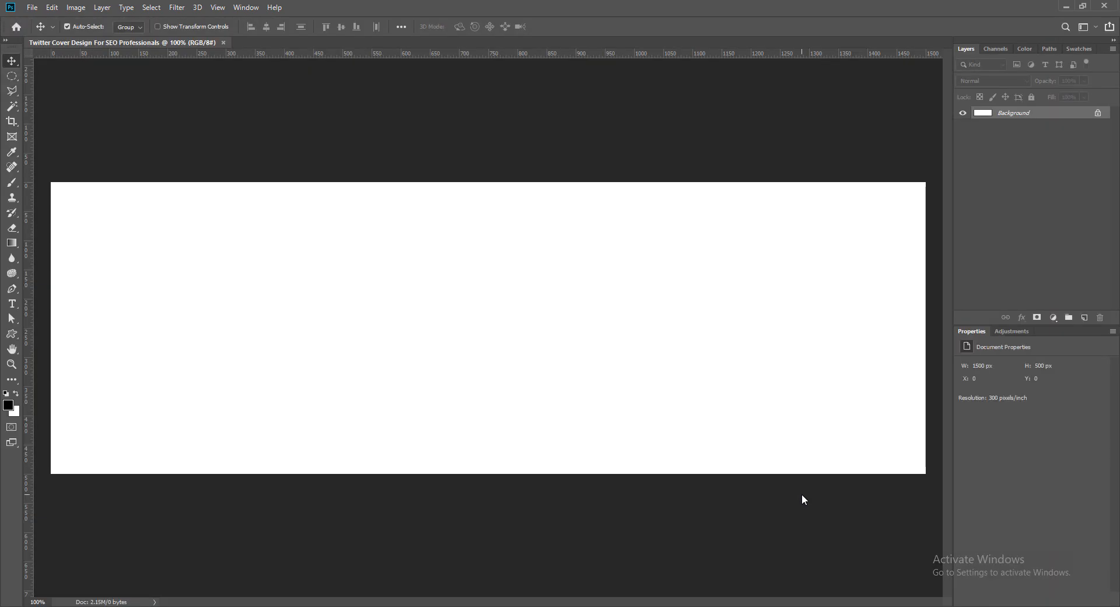
- Add a blank layer and save the document in Photoshop format as "Twitter Cover Design For SEO Professionals" inside Works & Projects
left_click(1085, 318)
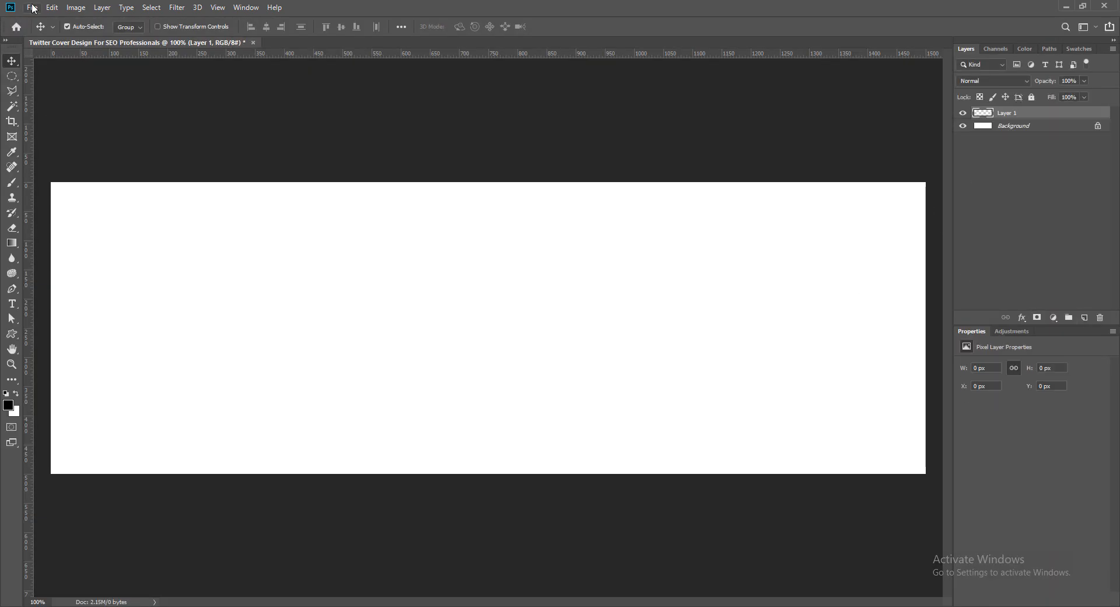
left_click(32, 7)
left_click(58, 128)
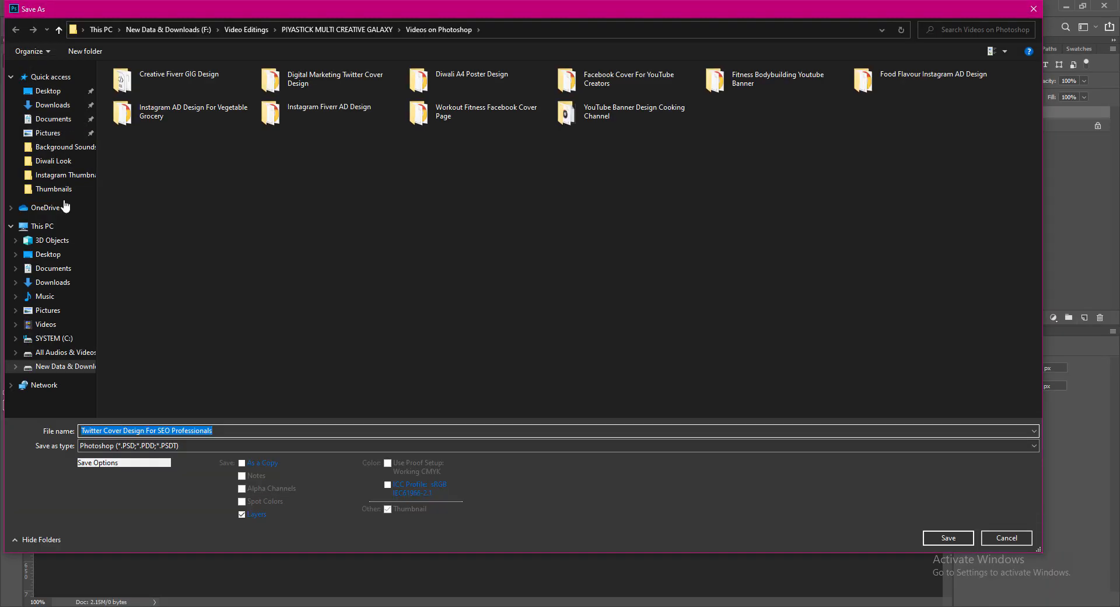
left_click(52, 366)
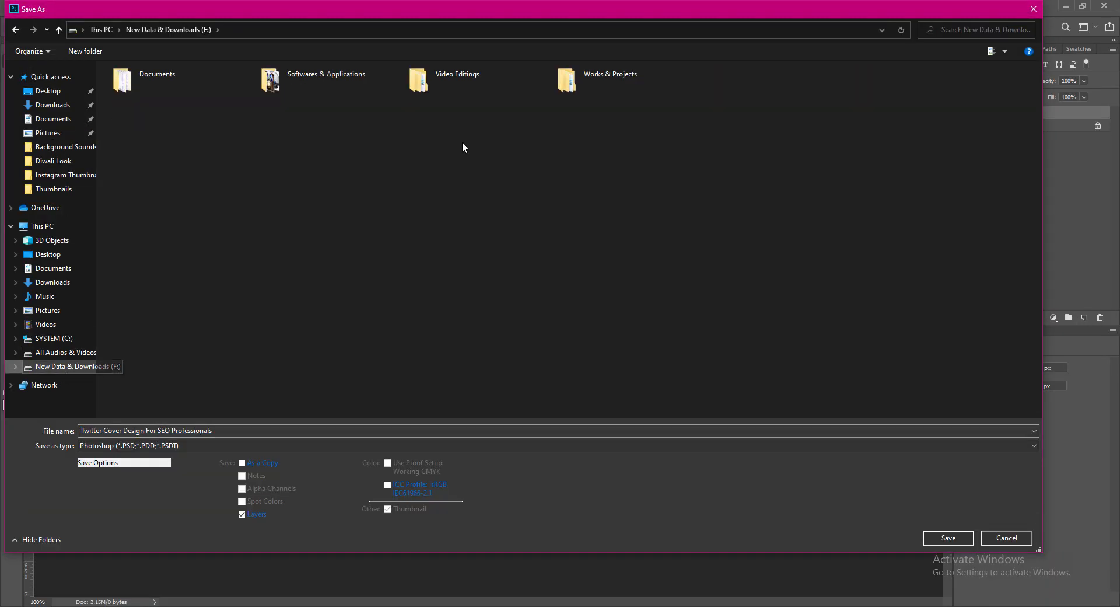
double_click(583, 80)
double_click(292, 80)
left_click(949, 538)
left_click(685, 194)
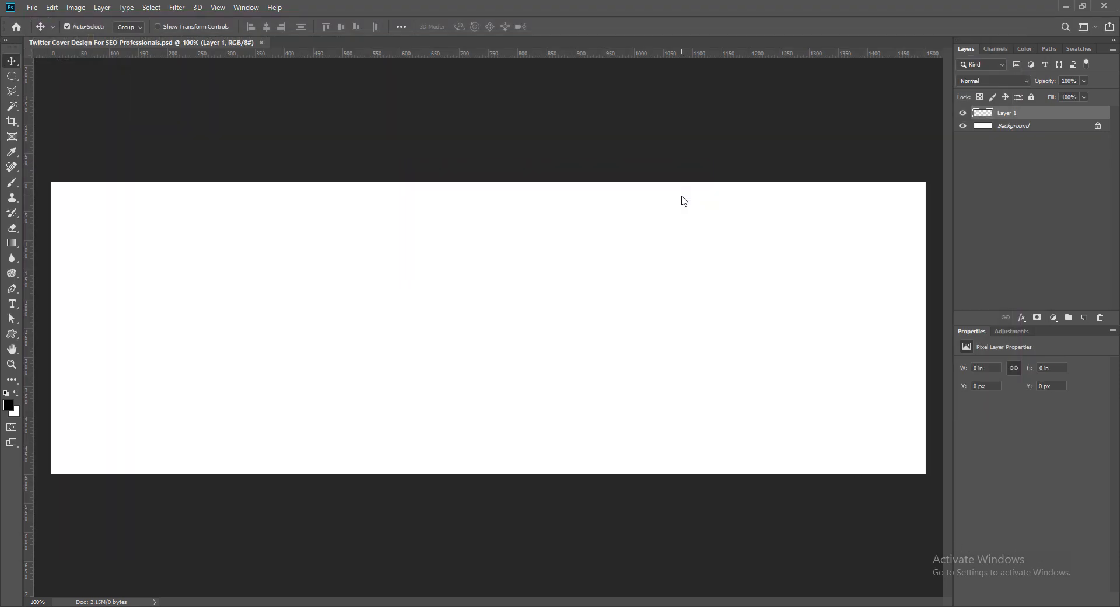
- Add a horizontal guide at 285 px
left_click(217, 8)
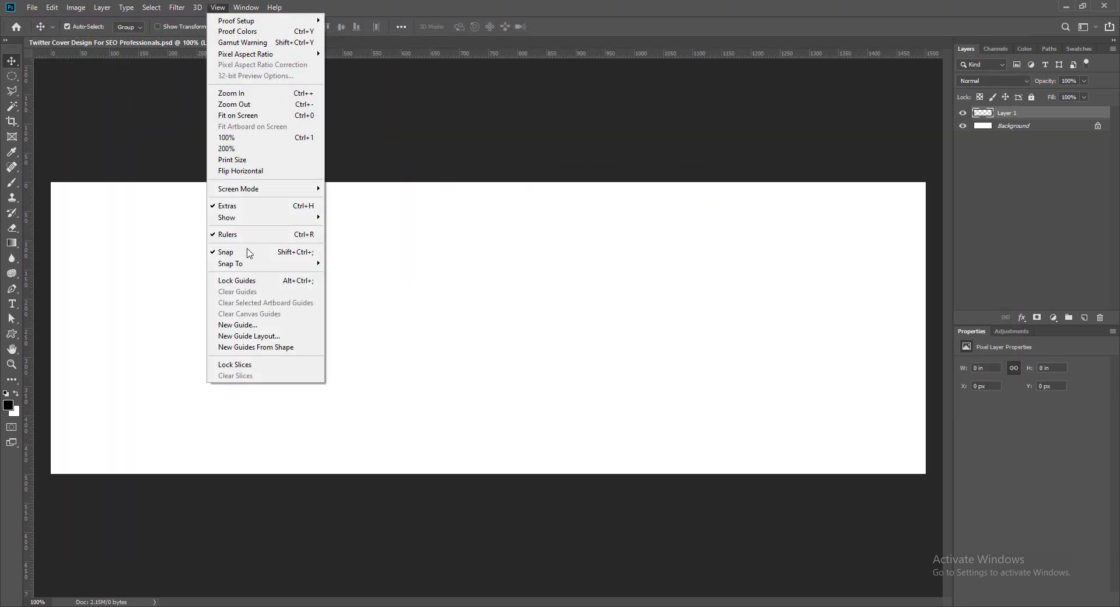
left_click(239, 324)
left_click(510, 194)
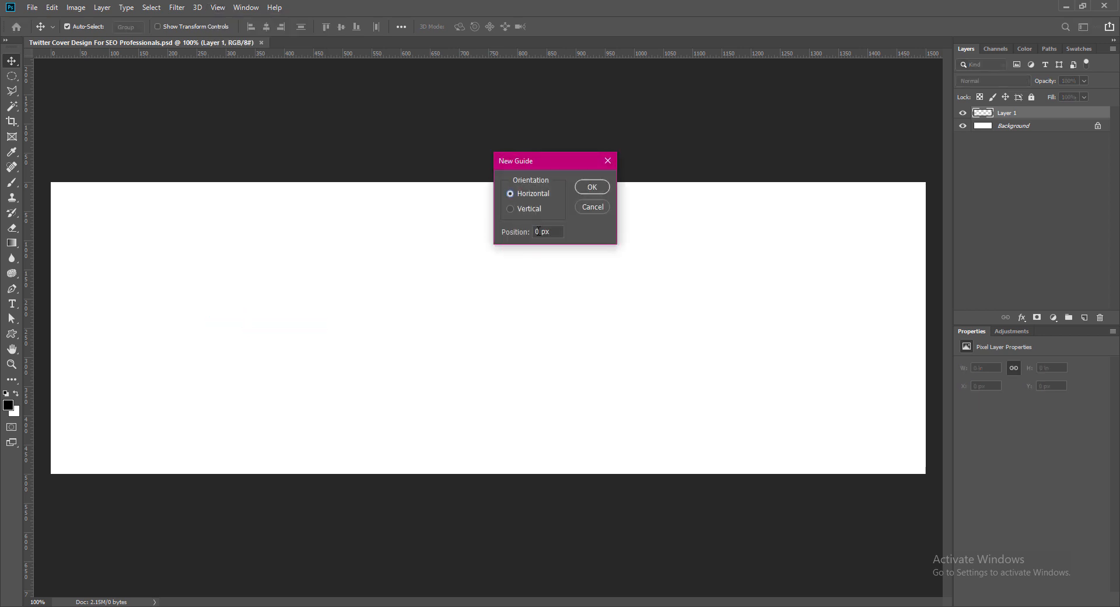
type("285")
left_click(587, 189)
- Add a vertical guide at 380 px
left_click(217, 7)
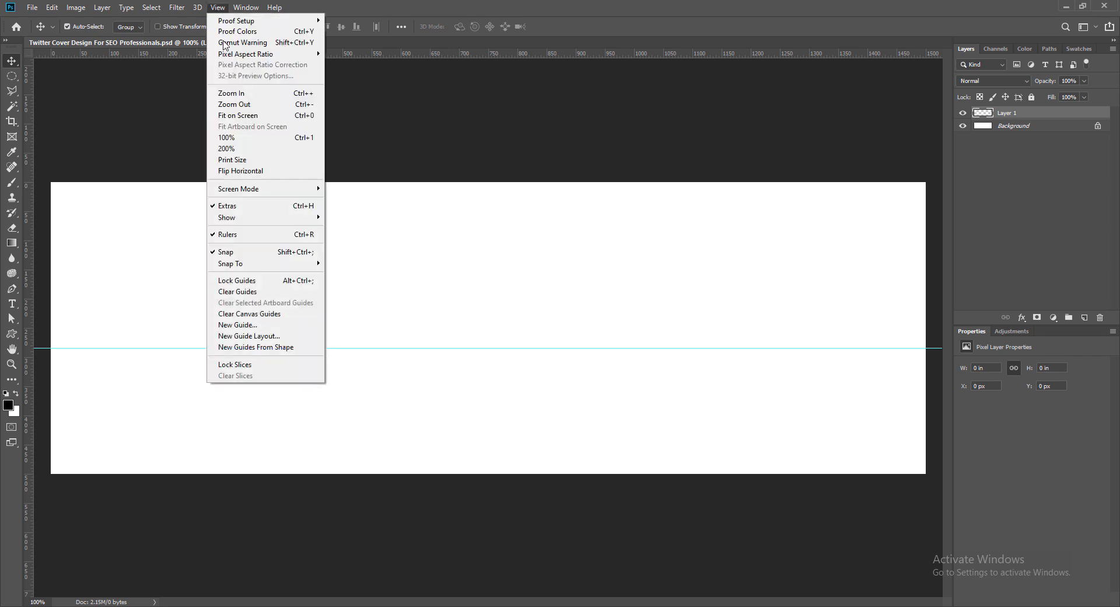
left_click(240, 324)
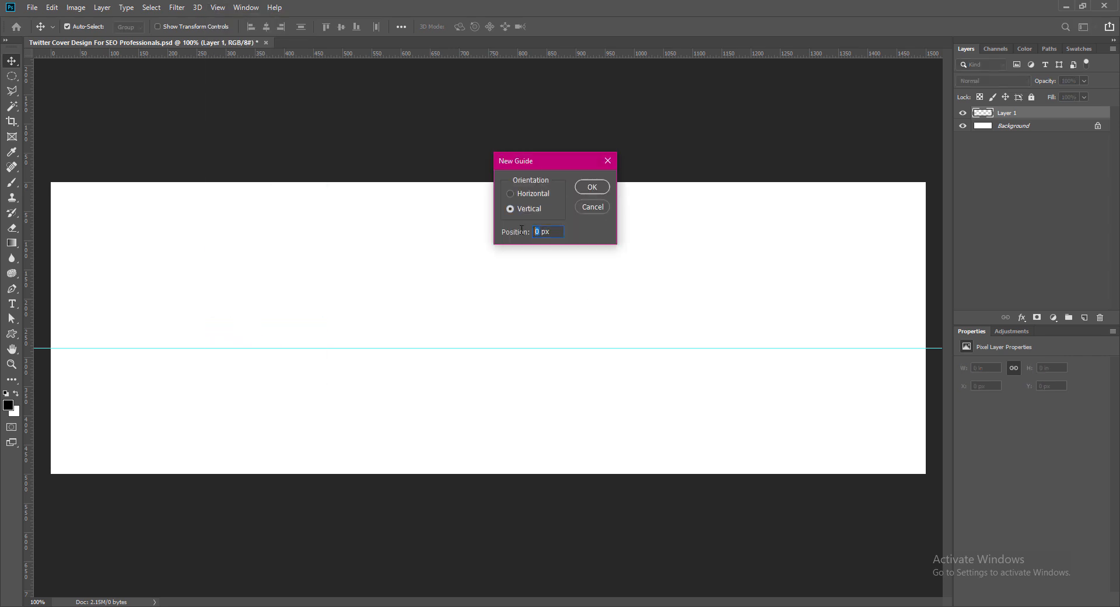
type("380")
left_click(593, 188)
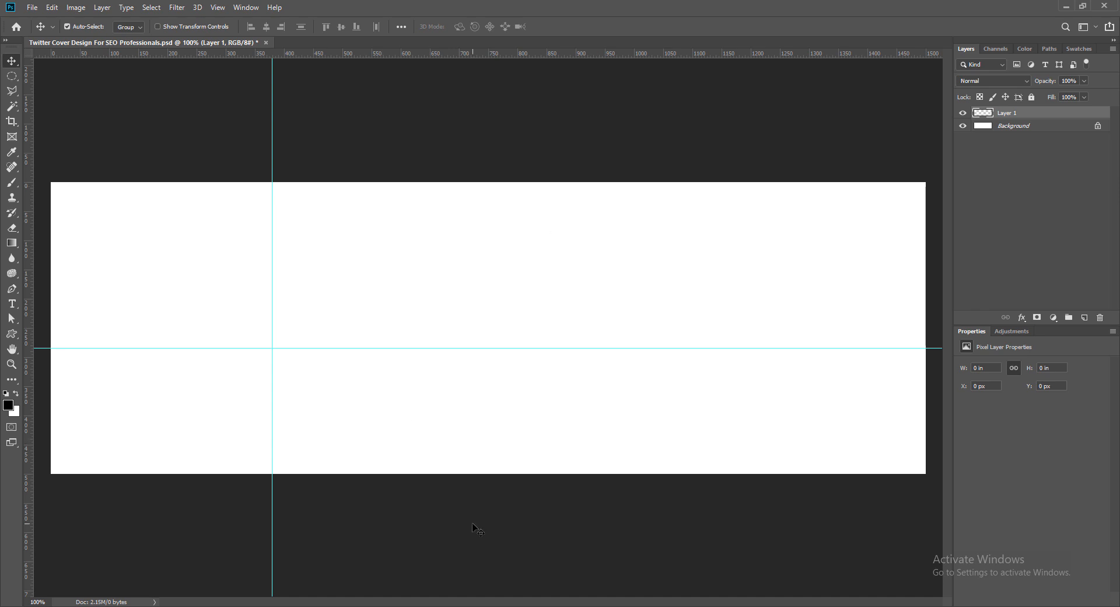
- Draw a large black six-sided polygon shape over the left half of the canvas, extending past its upper edge
key("ctrl+plus")
key("ctrl+minus")
key("ctrl+minus")
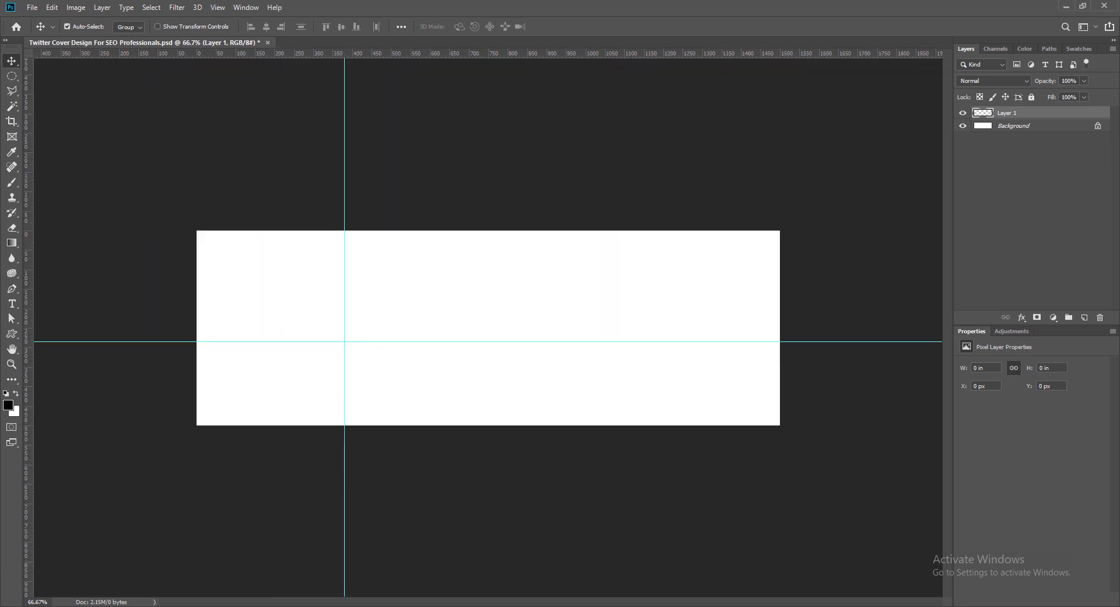
left_click_drag(48, 602, 2, 602)
type("80")
key("Return")
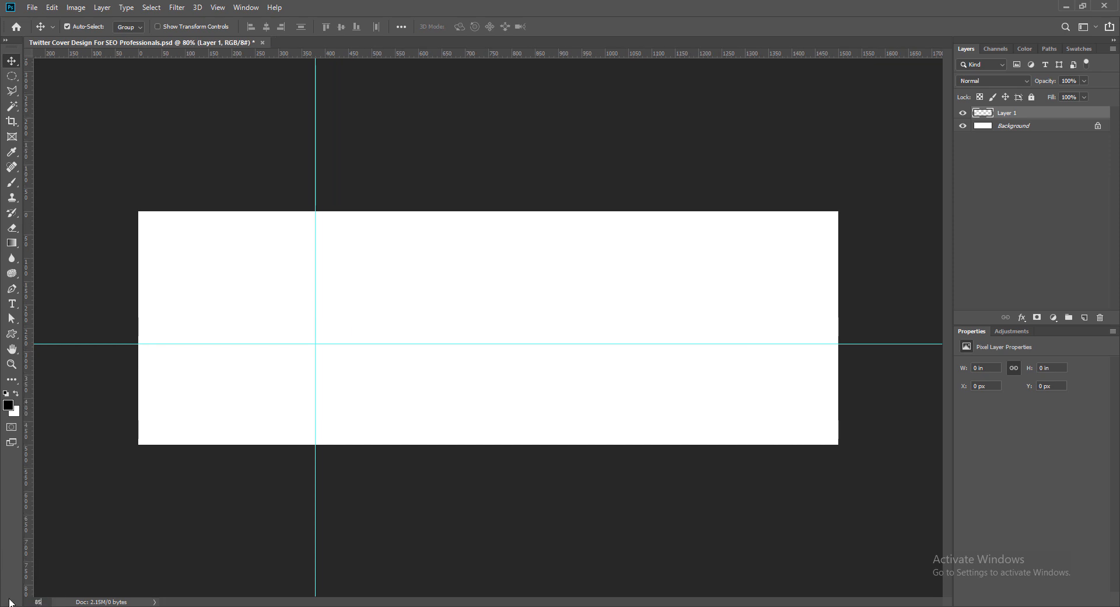
key("Return")
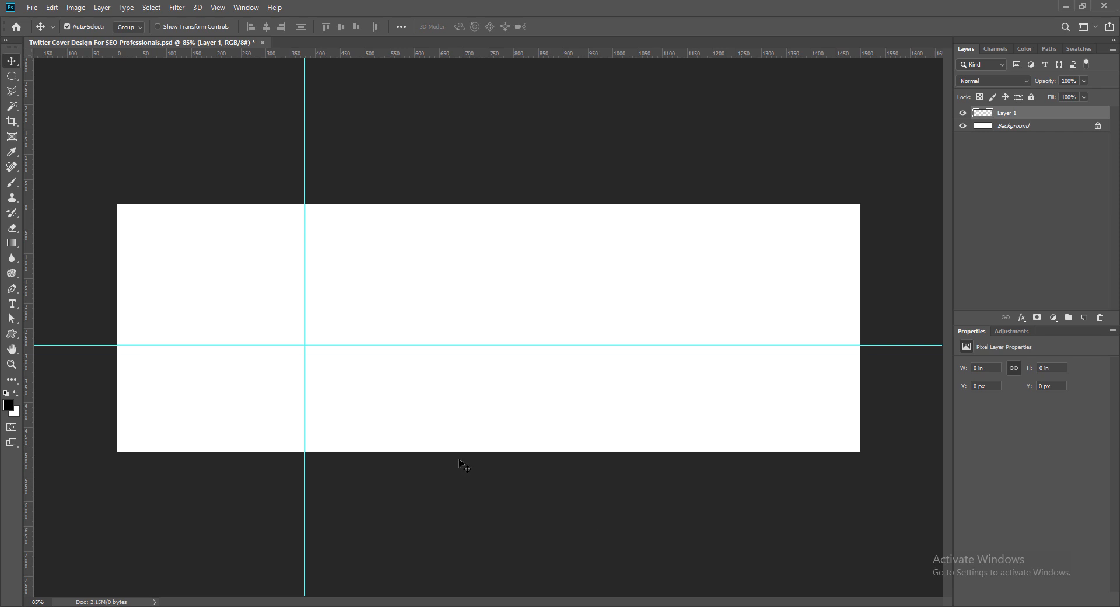
left_click(12, 333)
left_click(58, 372)
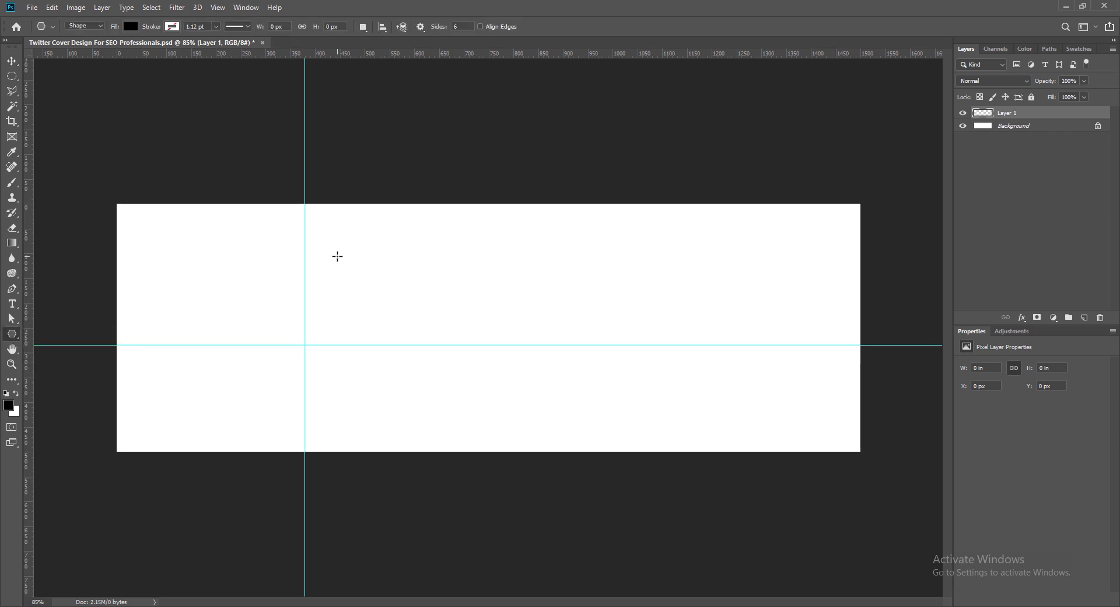
left_click_drag(337, 256, 396, 321)
key("ctrl+z")
left_click_drag(392, 273, 466, 431)
key("v")
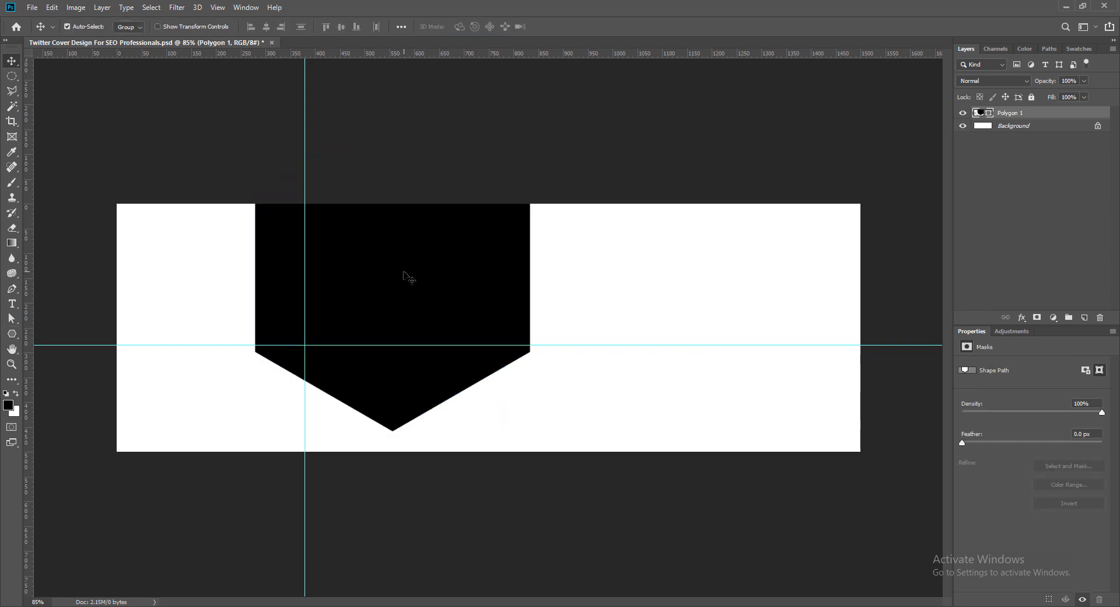
- Move the black hexagon down over the canvas and rotate it 90 degrees so its corners point sideways
left_click_drag(405, 274, 400, 308)
key("ctrl+t")
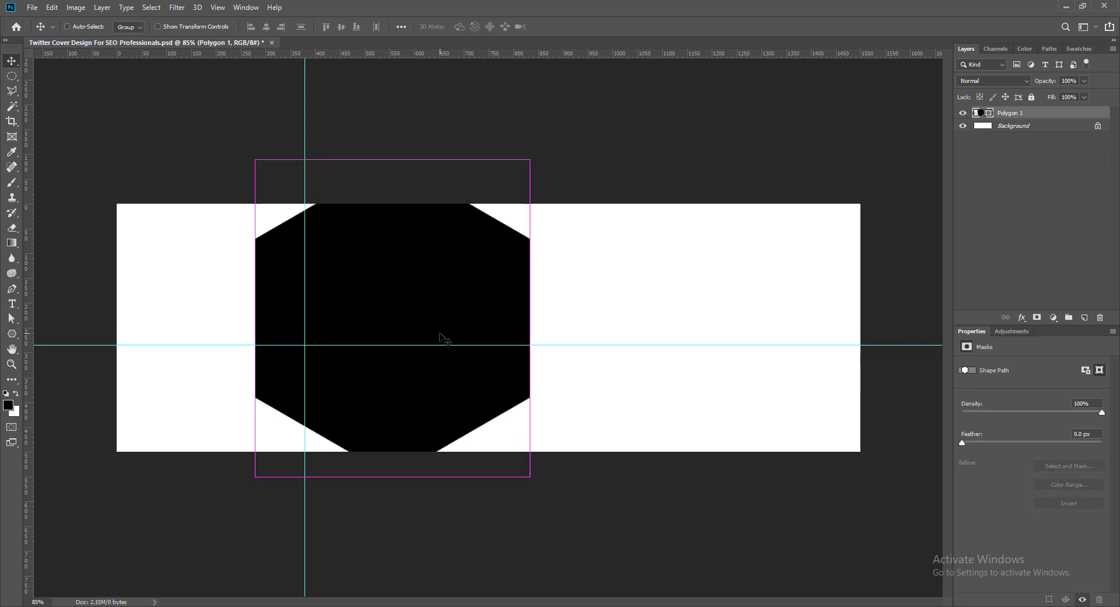
right_click(444, 320)
left_click(512, 436)
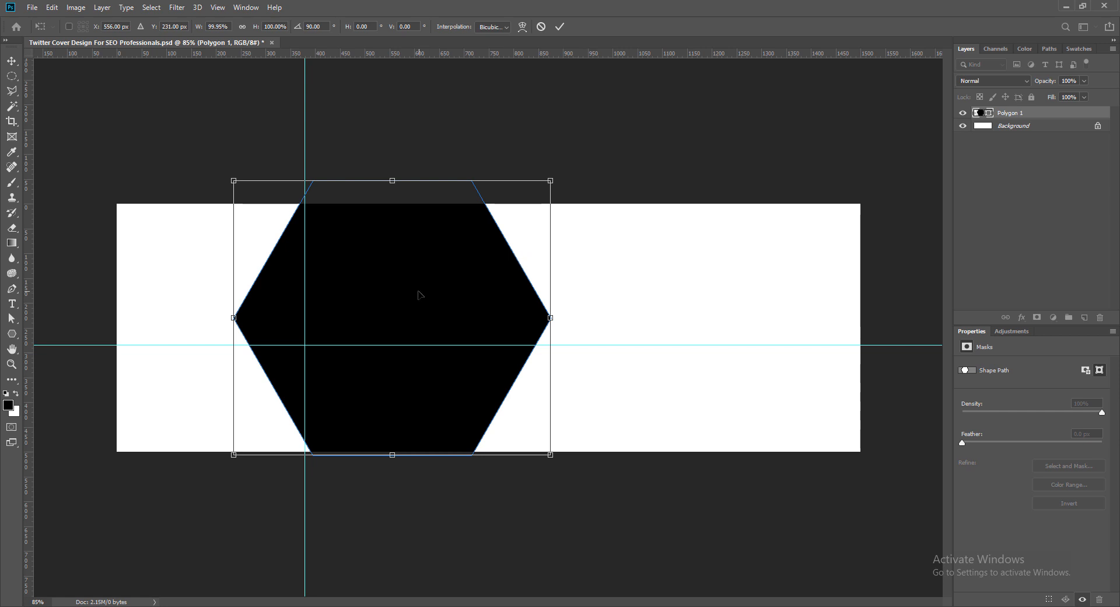
key("Return")
- Move the hexagon to the canvas's left end and resize it to extend slightly past the upper and lower edges
left_click_drag(466, 300, 343, 314)
key("ctrl+t")
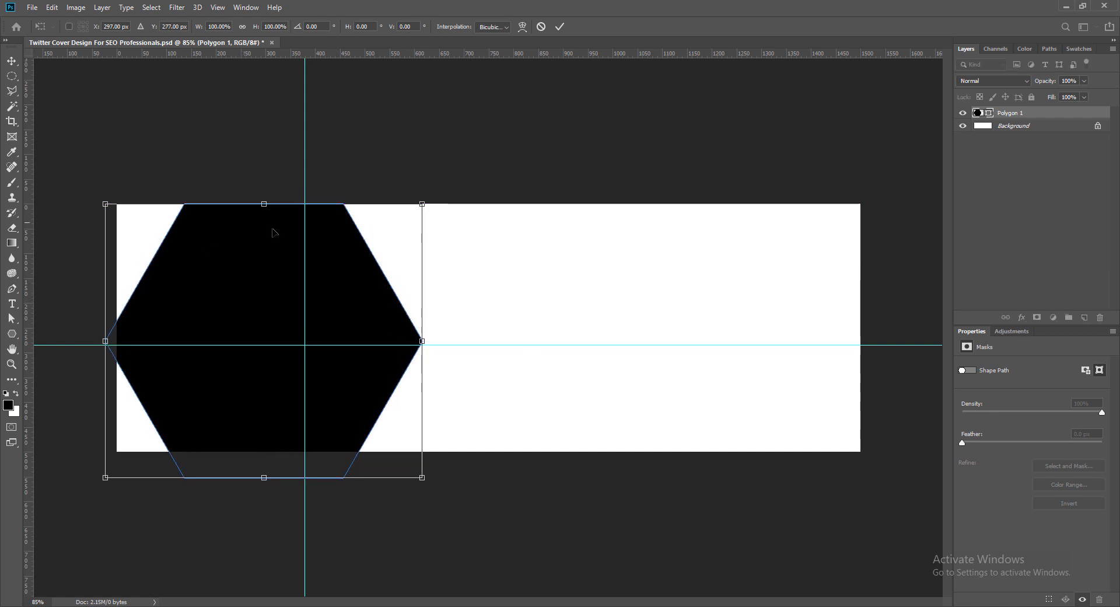
mouse_move(422, 203)
left_mouse_down()
mouse_move(417, 222)
mouse_move(420, 196)
left_mouse_up()
left_click_drag(420, 478, 422, 470)
key("Return")
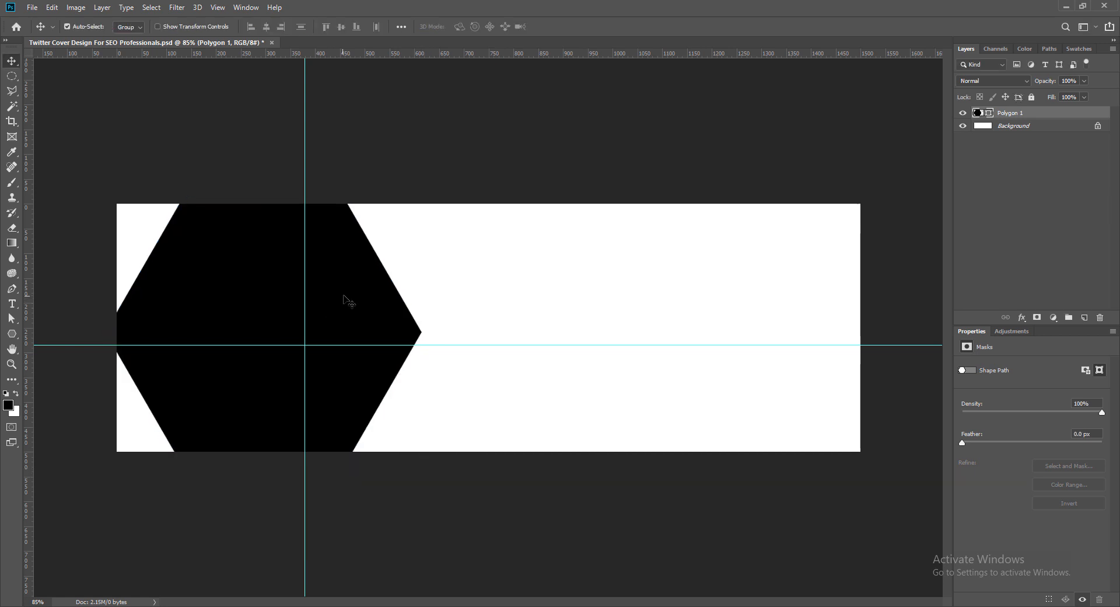
- Reposition the hexagon with its left corner at the canvas's left edge and scale it slightly taller than the canvas
left_click_drag(345, 298, 355, 311)
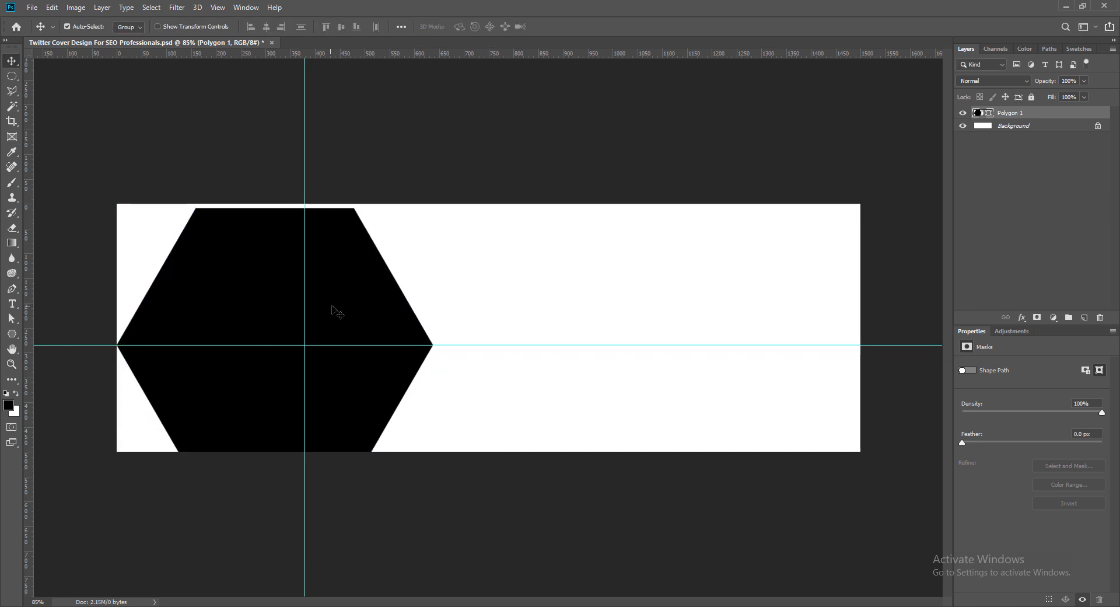
key("ctrl+t")
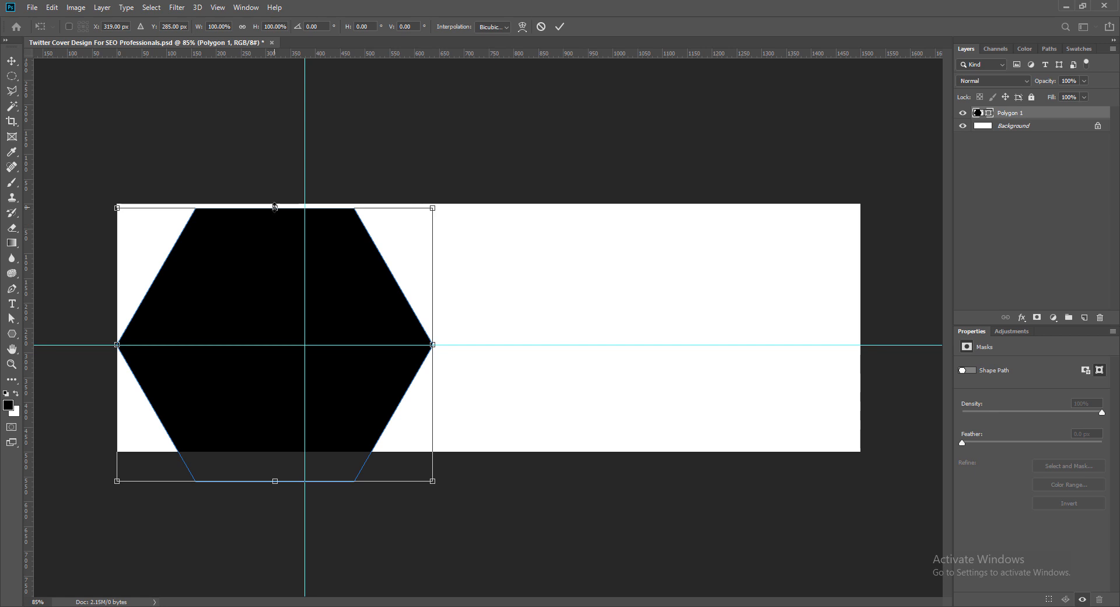
left_click_drag(275, 207, 275, 195)
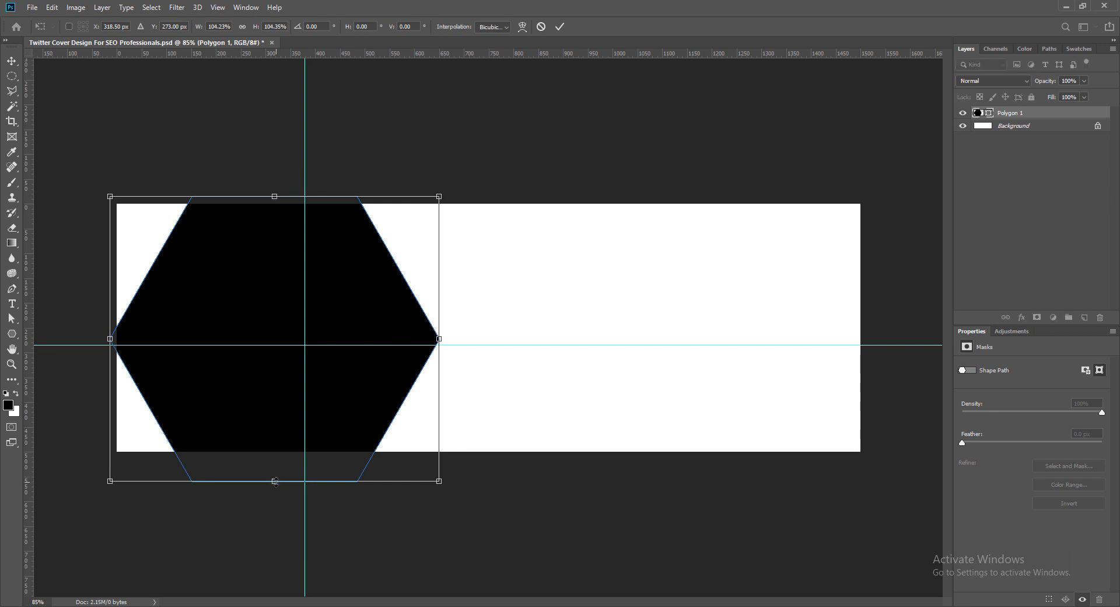
left_click_drag(275, 481, 275, 475)
key("Return")
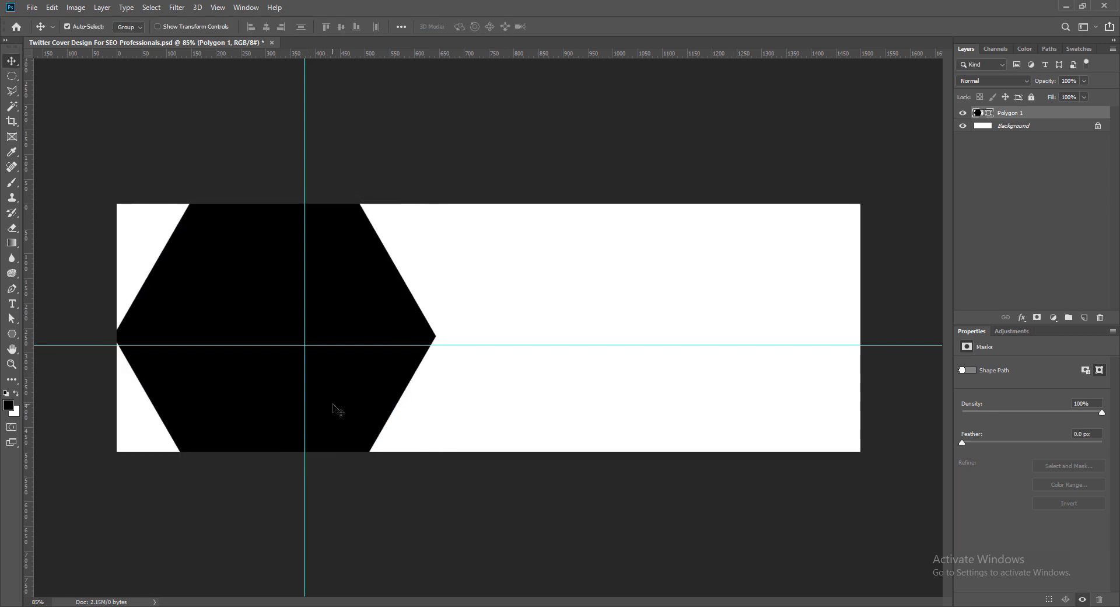
- Nudge the hexagon horizontally so its left corner just touches the canvas's left edge
key("Right")
key("Right")
key("Right")
key("Right")
key("Right")
key("Right")
key("Right")
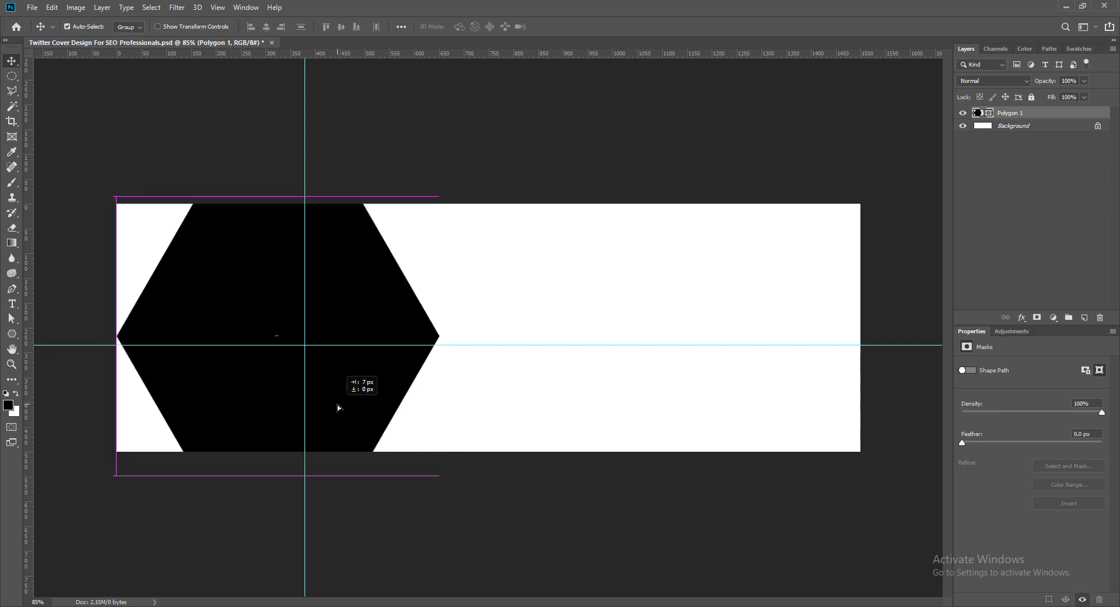
left_click_drag(337, 404, 337, 404)
key("Left")
key("Left")
key("Left")
key("Right")
key("Right")
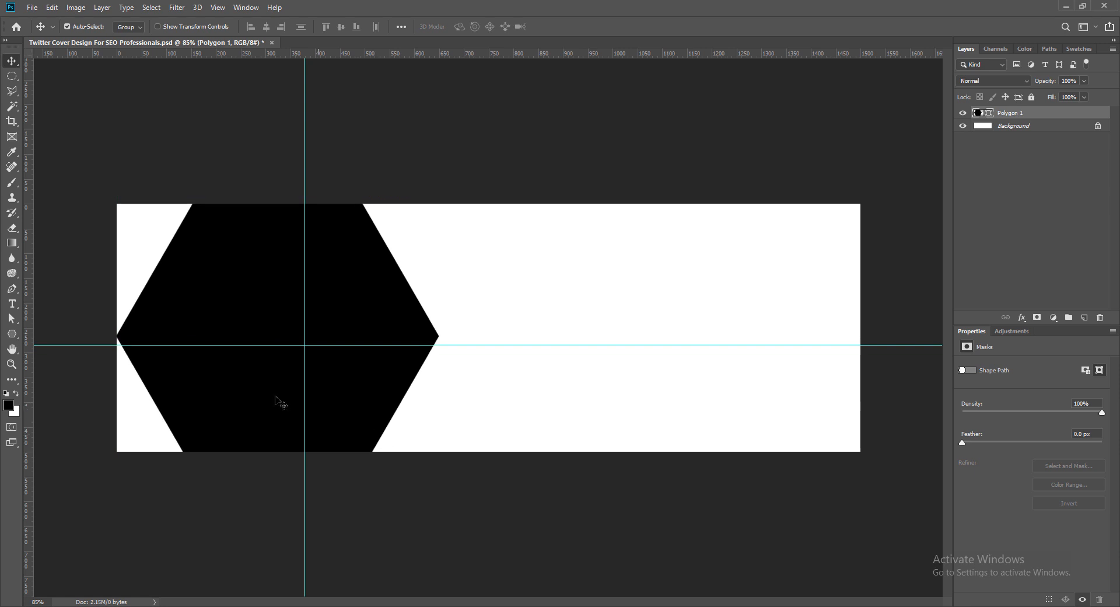
- Stretch the hexagon horizontally until its right corner is about 910 px from the canvas's left edge, and save the document
key("ctrl+t")
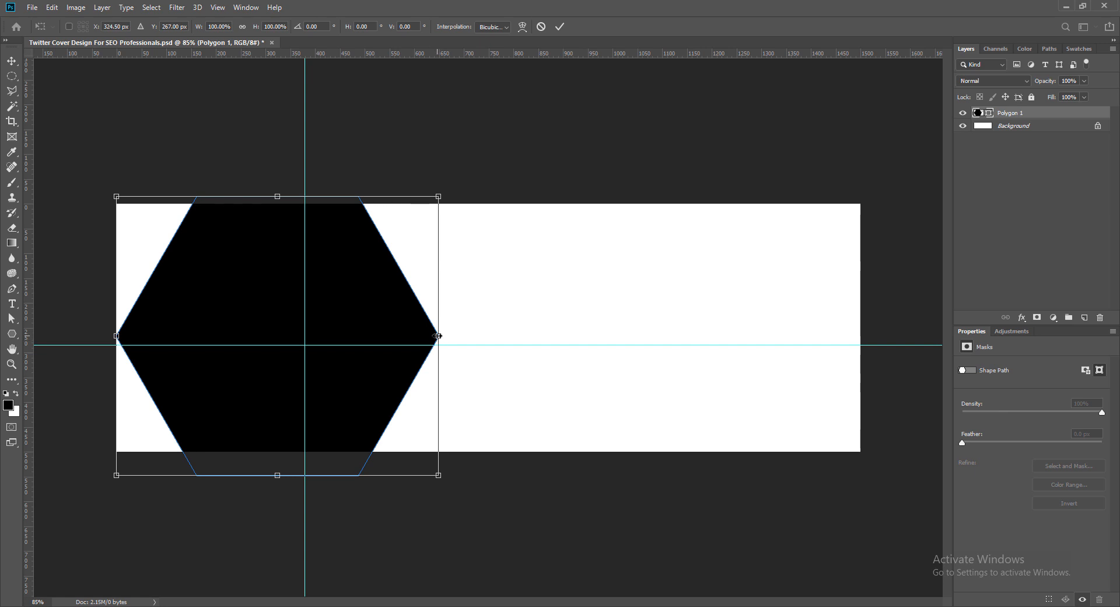
left_click_drag(439, 336, 568, 336)
key("Return")
key("ctrl+s")
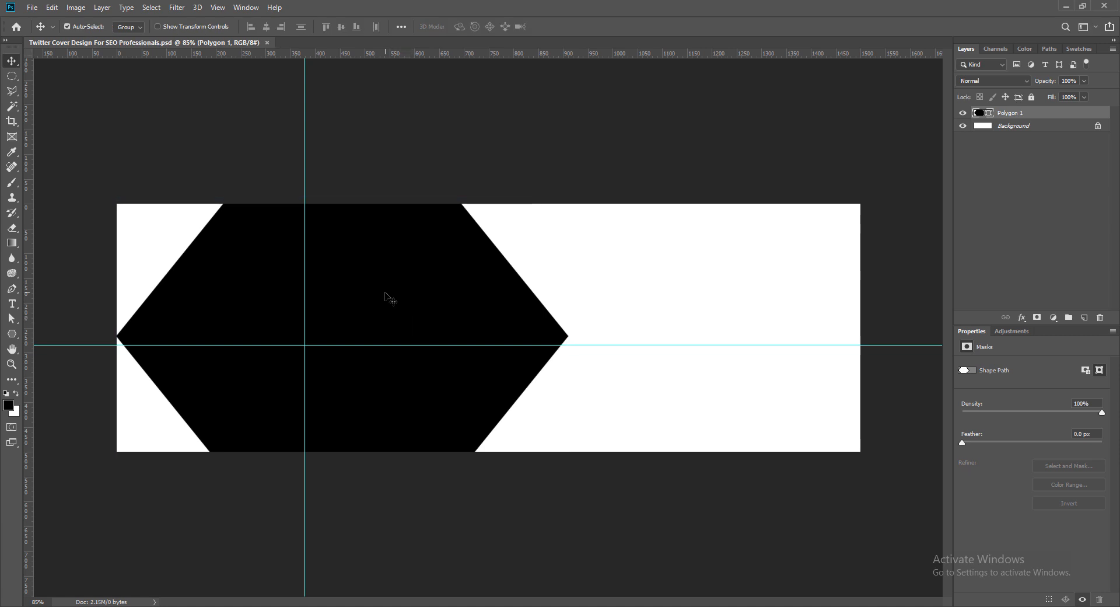
- Duplicate the black hexagon, offset the copy to the right, and recolour the copy dark green
left_click_drag(385, 298, 450, 301)
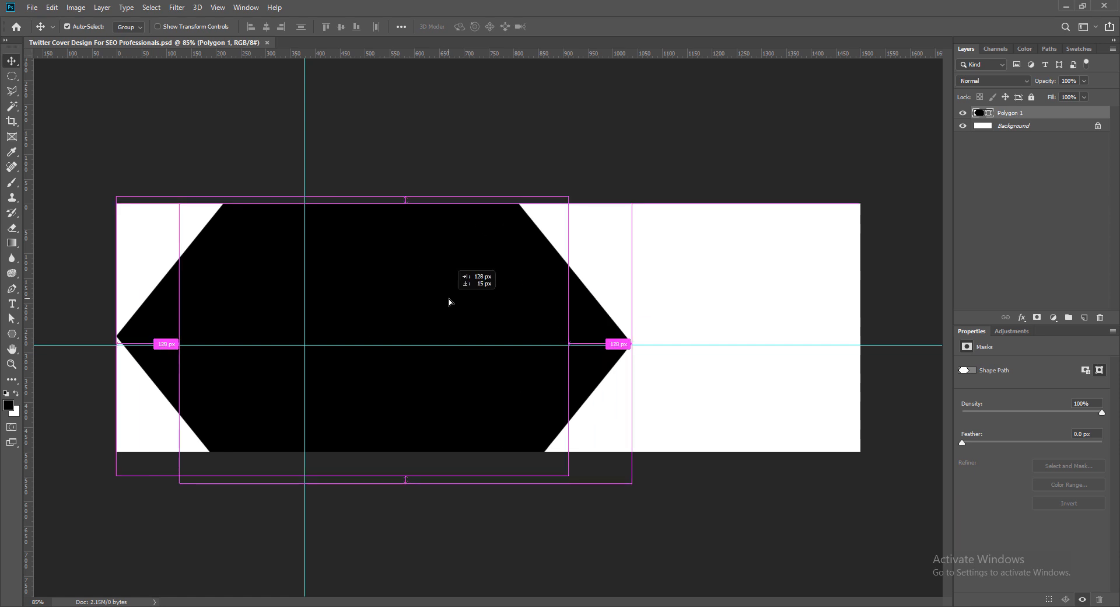
left_click_drag(370, 299, 429, 299)
double_click(979, 113)
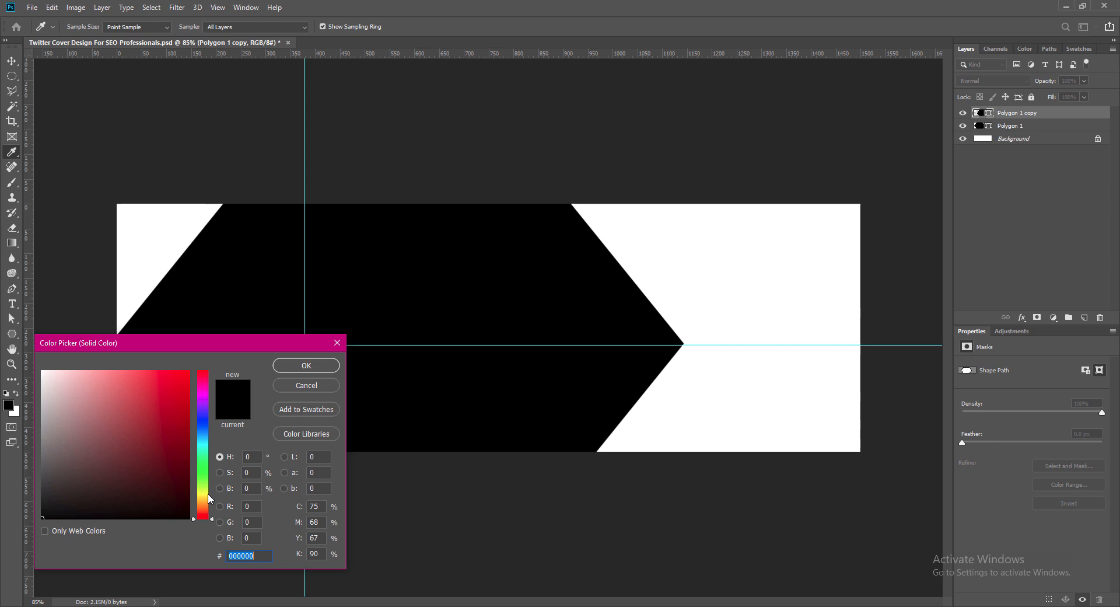
left_click(203, 456)
left_click(186, 430)
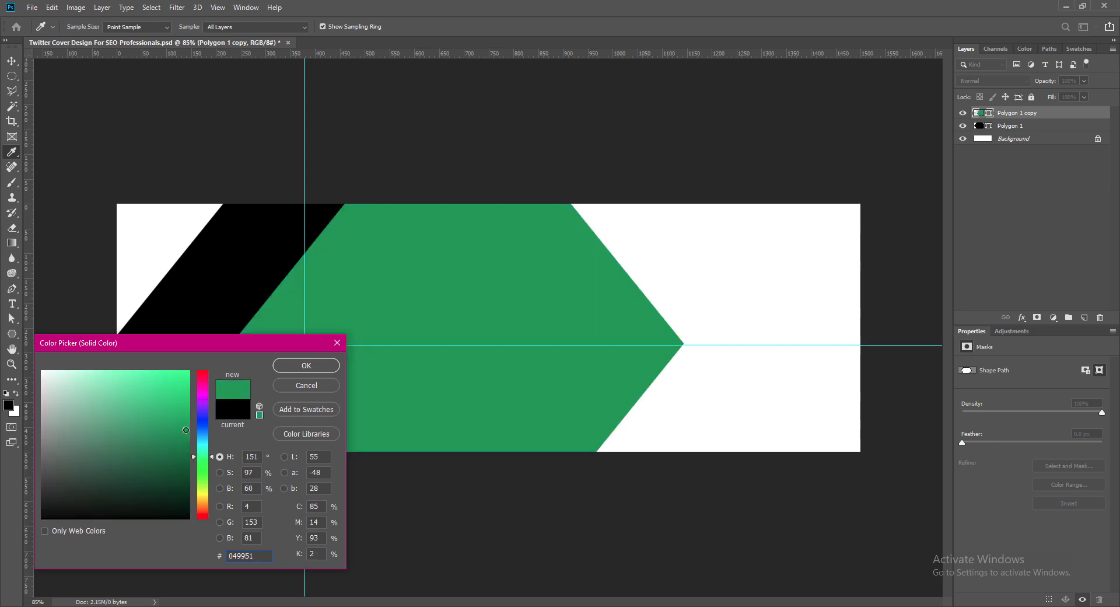
left_click(189, 461)
left_click(205, 454)
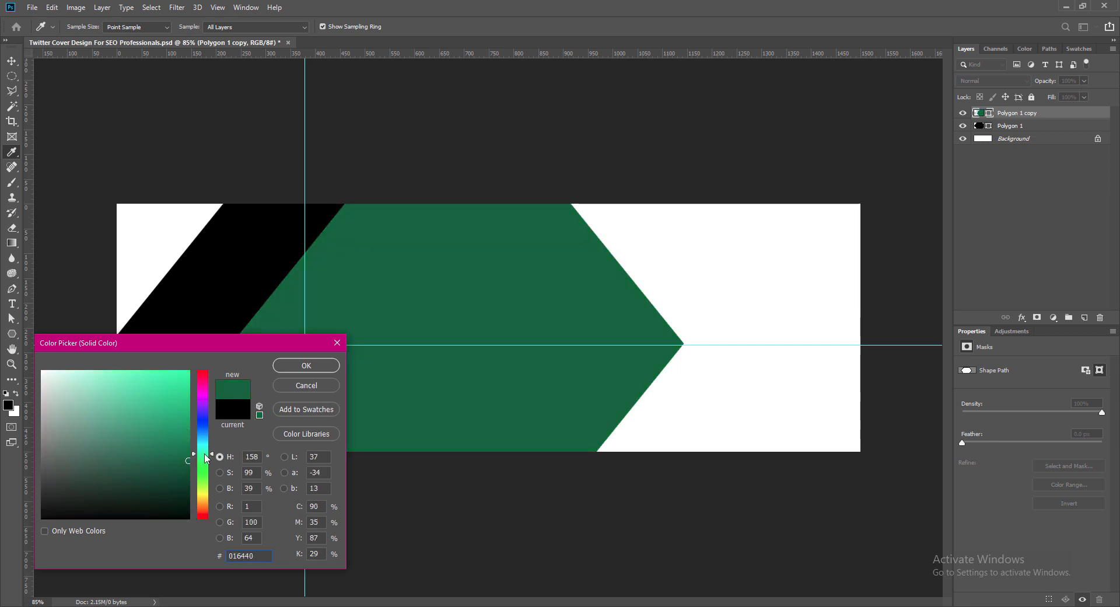
left_click(204, 452)
left_click(186, 478)
left_click(189, 488)
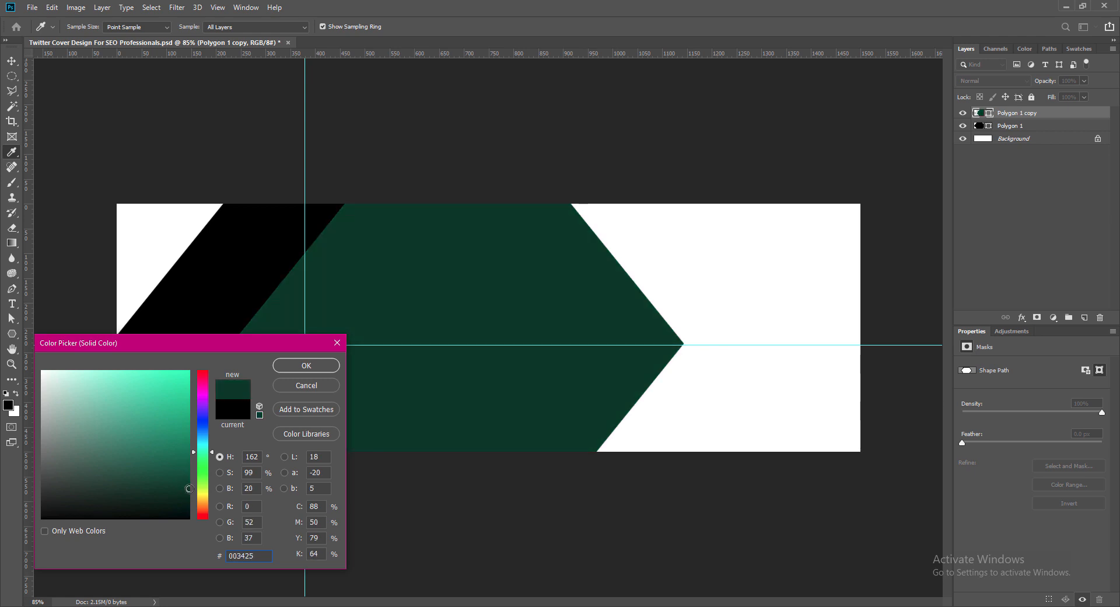
left_click(190, 482)
left_click(306, 366)
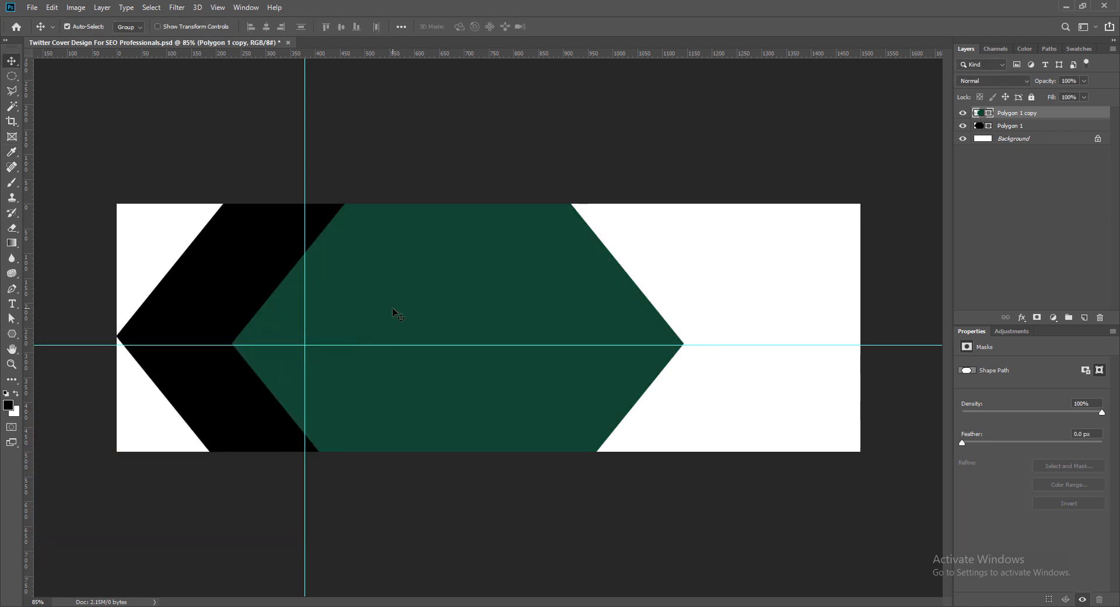
- Scale the green hexagon down proportionally and centre it inside the black hexagon as an inset
key("ctrl+t")
left_click_drag(232, 203, 296, 243)
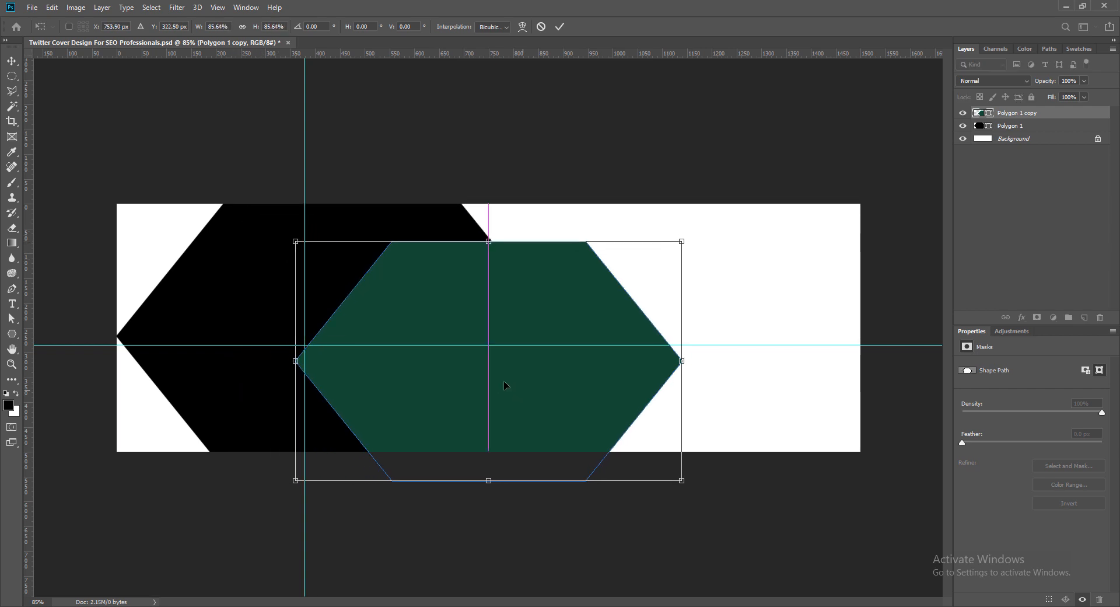
left_click_drag(505, 388, 361, 354)
left_click_drag(144, 209, 178, 228)
key("Return")
left_click_drag(403, 381, 395, 384)
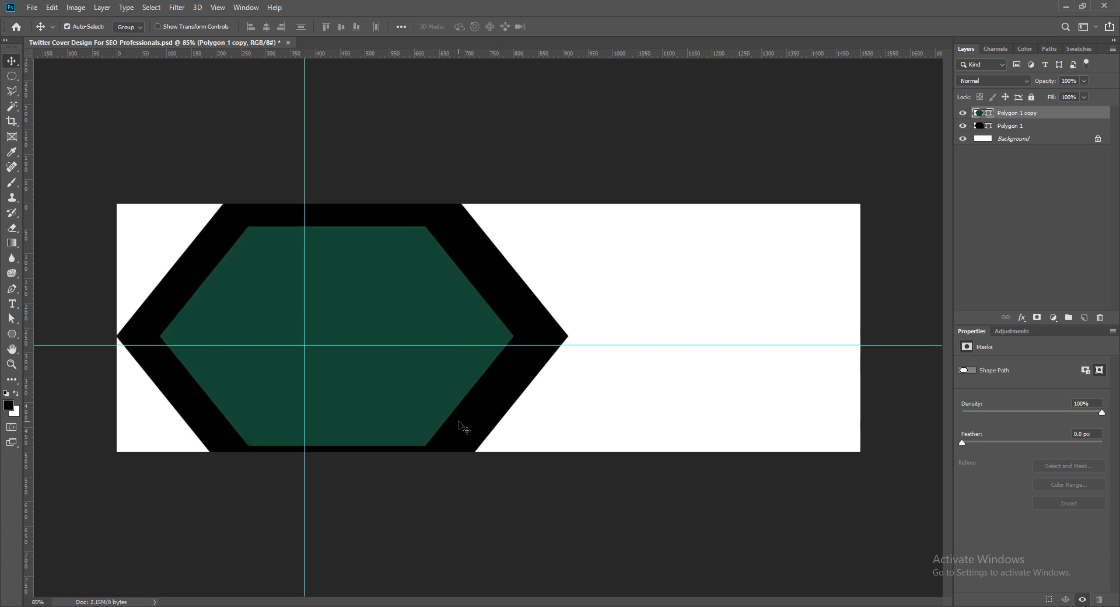
- Place a horizontal guide through the side corners of the black hexagon
left_click(535, 315)
left_click_drag(563, 54, 570, 336)
- Widen the green hexagon on both sides to about 785 px, leaving a narrower even black border, and save the document
left_click(377, 314)
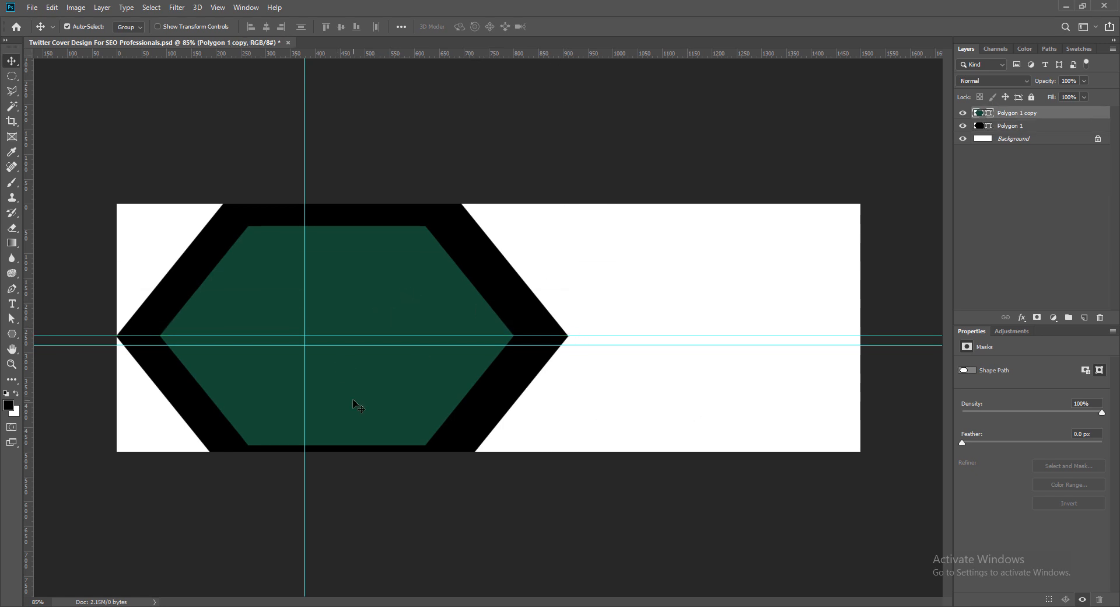
key("ctrl+t")
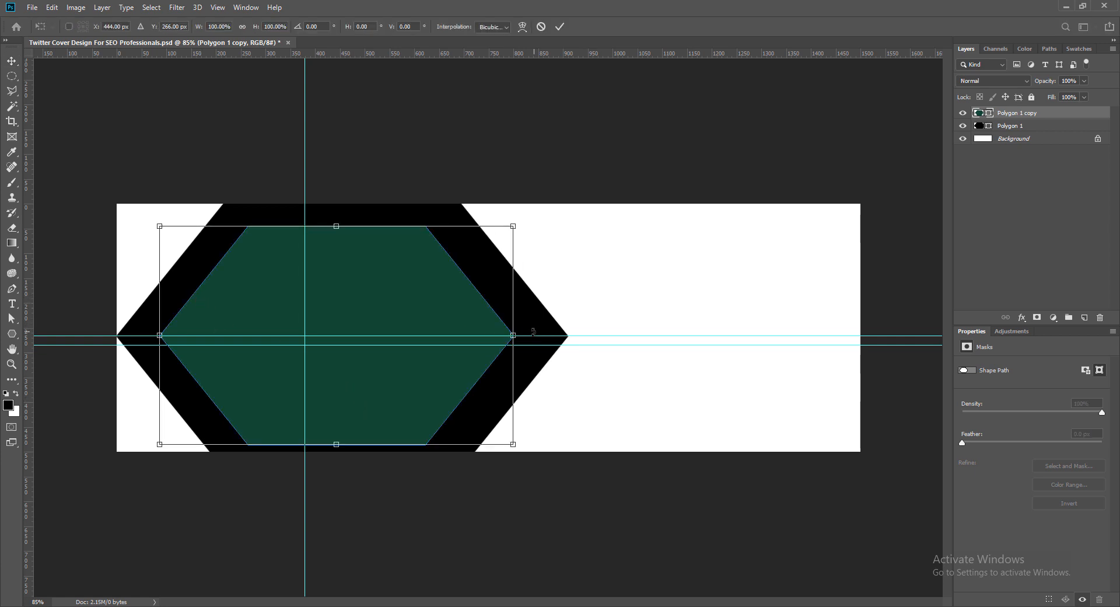
left_click_drag(513, 334, 536, 335)
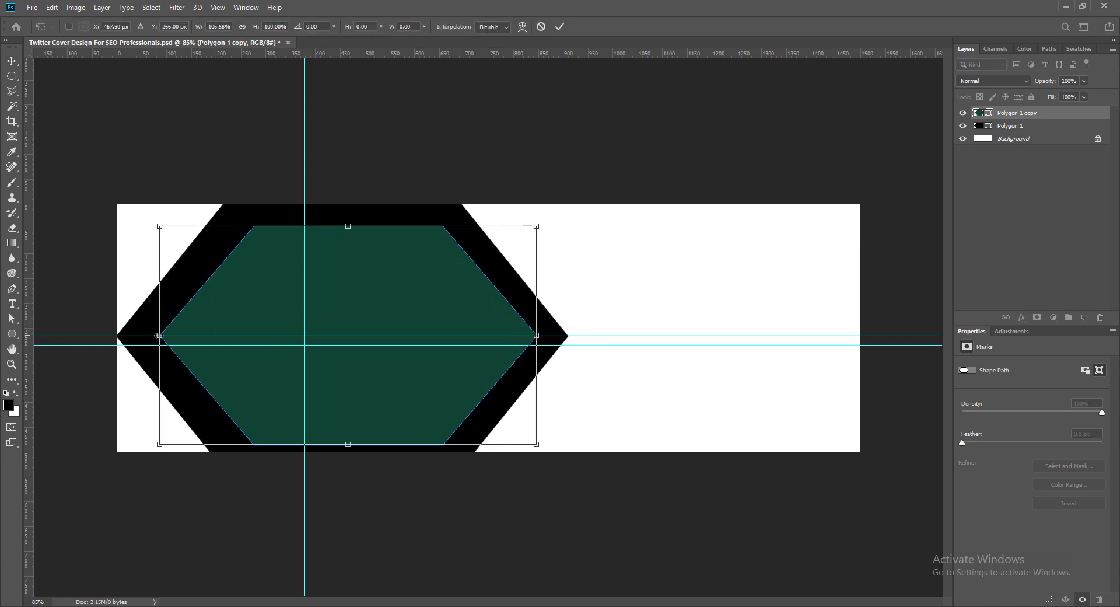
left_click_drag(160, 335, 139, 335)
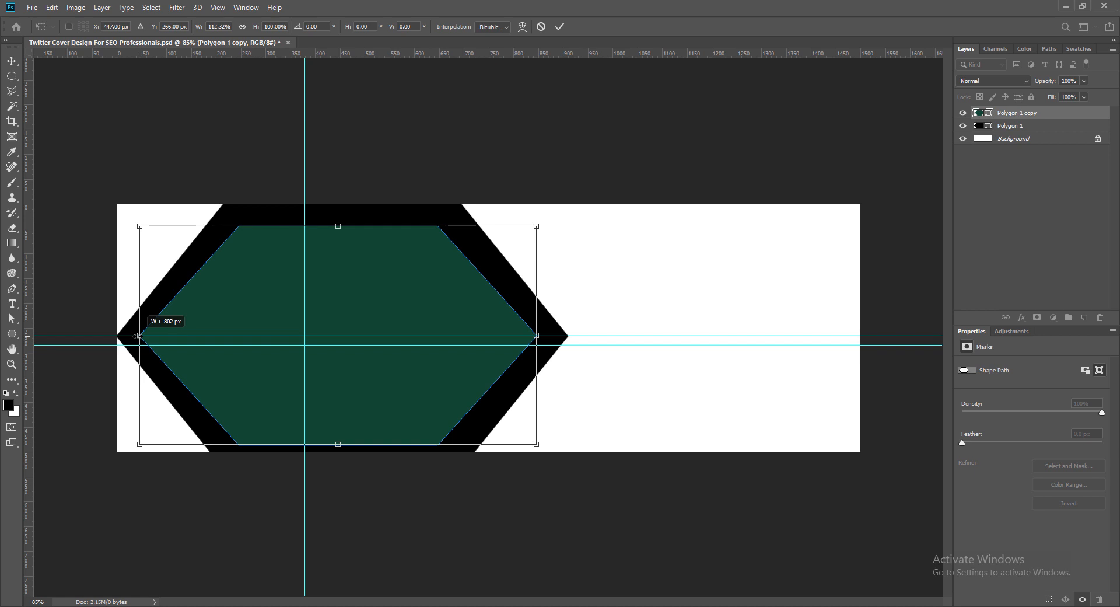
left_click_drag(139, 336, 139, 336)
left_click_drag(536, 336, 545, 335)
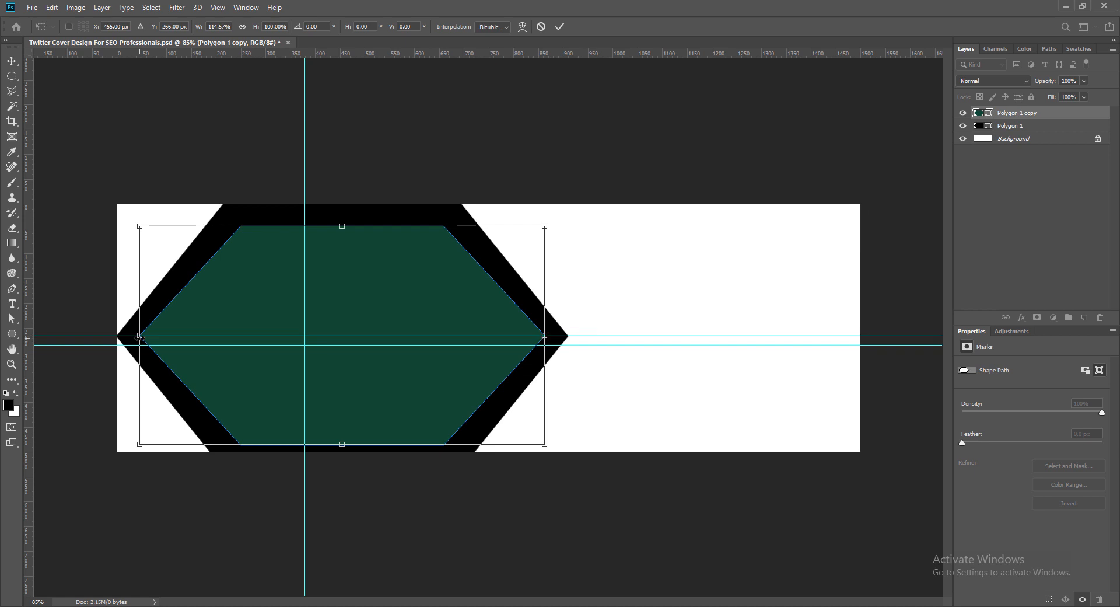
left_click_drag(140, 335, 148, 335)
left_click_drag(544, 335, 539, 335)
double_click(465, 320)
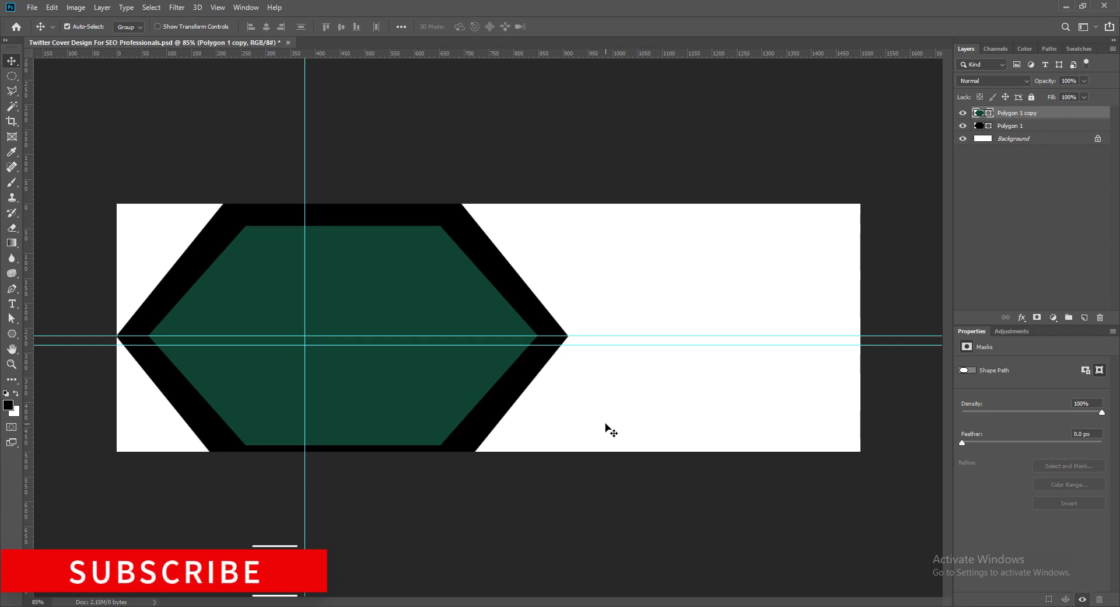
key("ctrl+s")
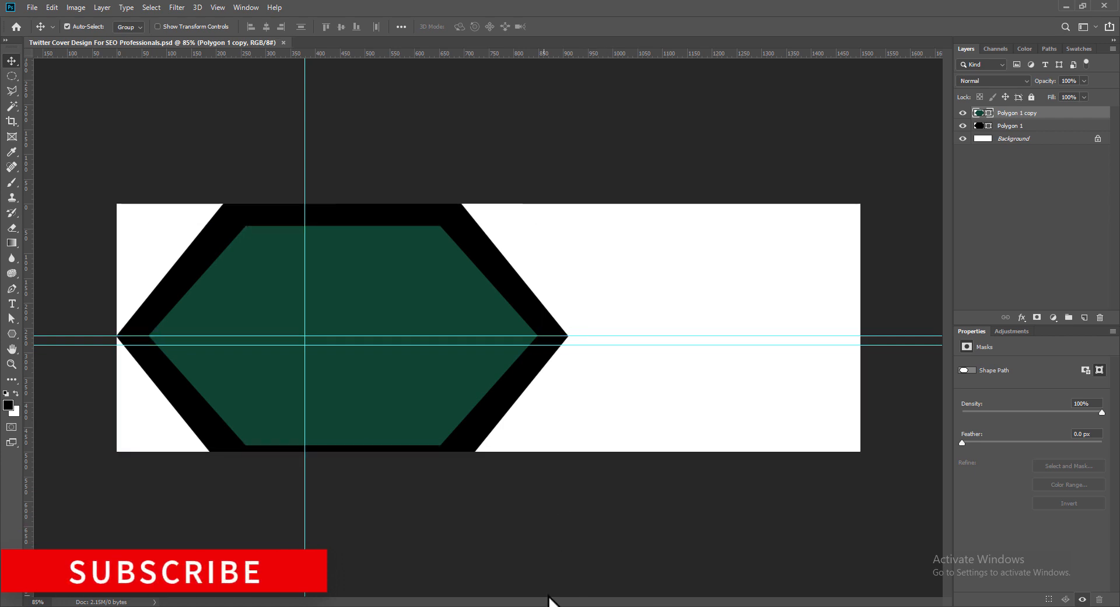
- Duplicate the black hexagon about 190 px to the right, recolour the copy dark purple (#320055), and place it behind the black one
left_click(524, 295)
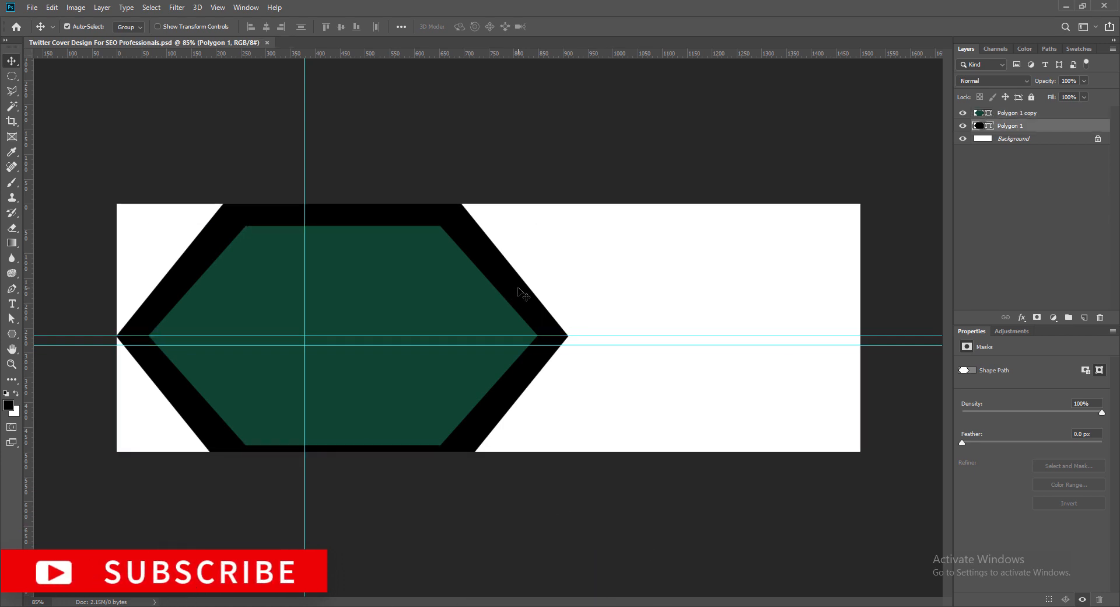
left_click_drag(519, 289, 615, 293)
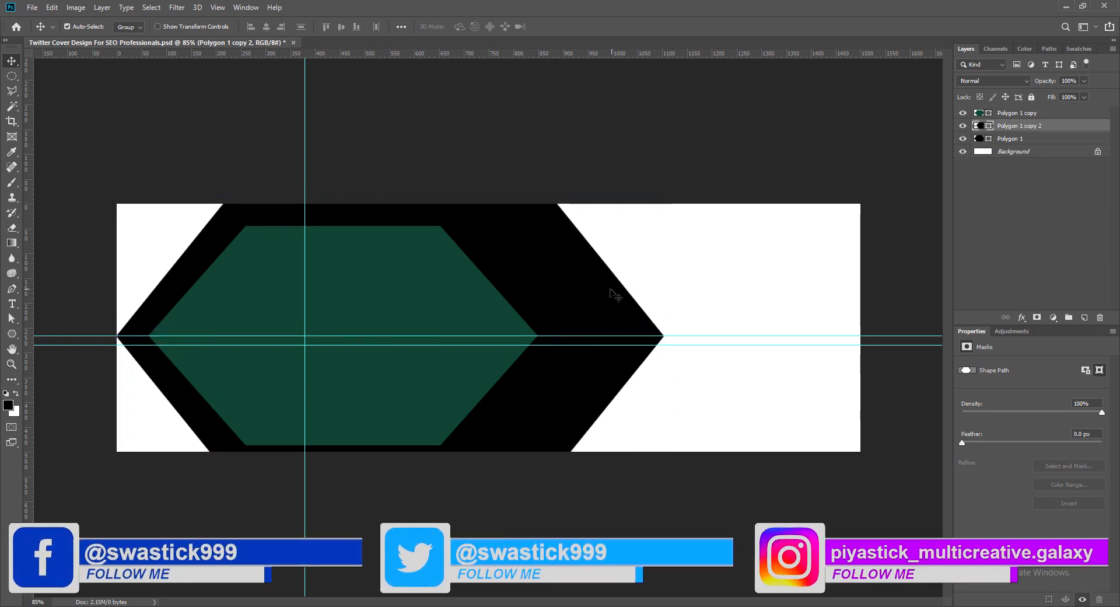
double_click(982, 127)
left_click(202, 505)
left_click(185, 439)
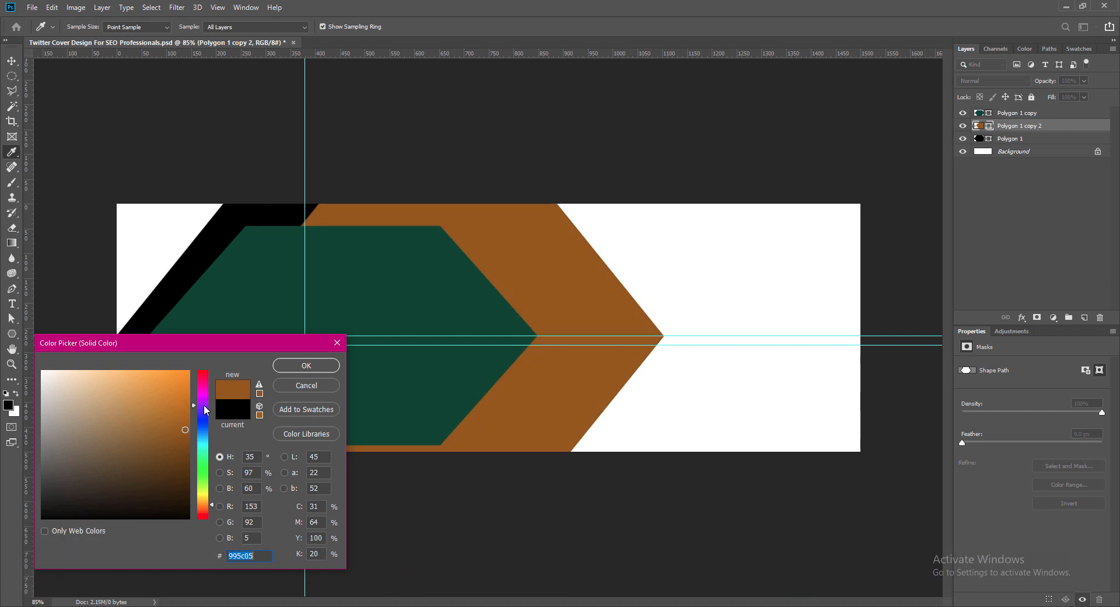
left_click(199, 406)
left_click(184, 441)
left_click(306, 366)
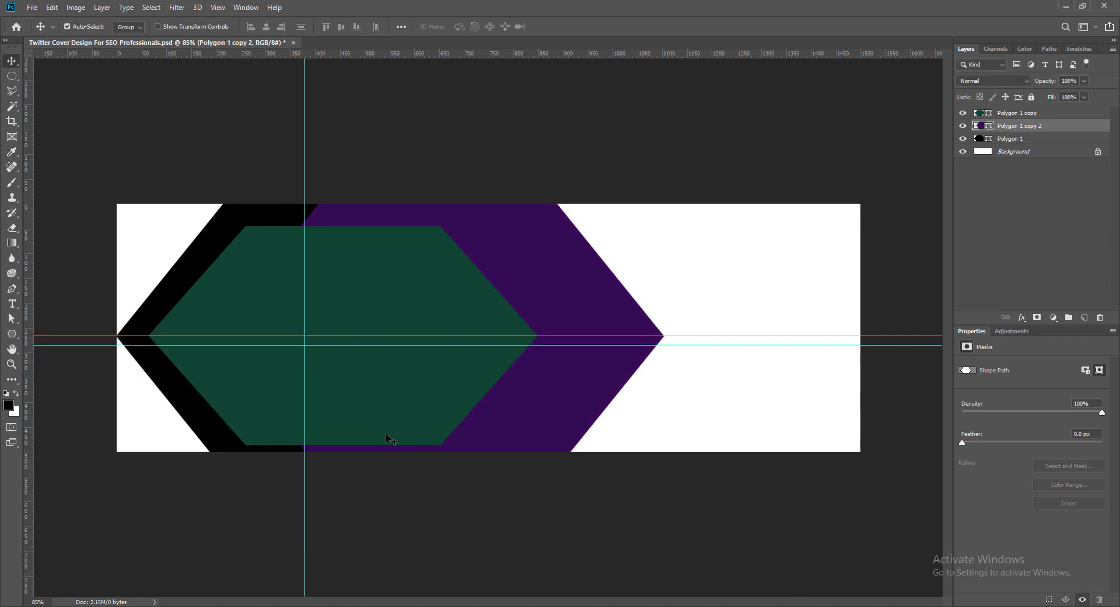
left_click_drag(1010, 127, 1010, 146)
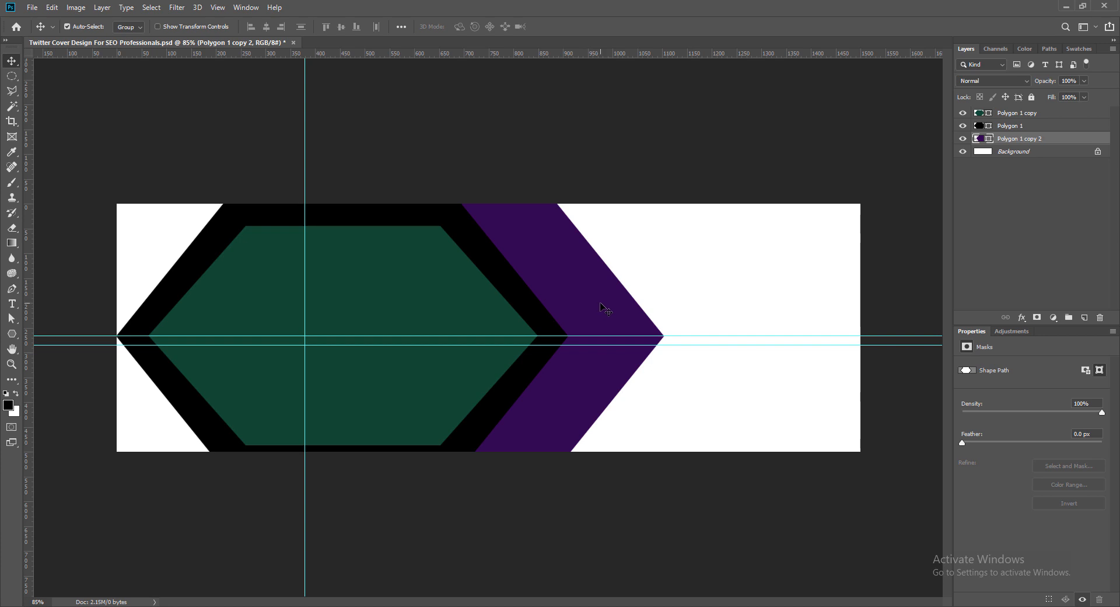
- Duplicate the purple hexagon about 200 px to the right as a dark brown copy stacked behind it
left_click_drag(601, 308, 707, 308)
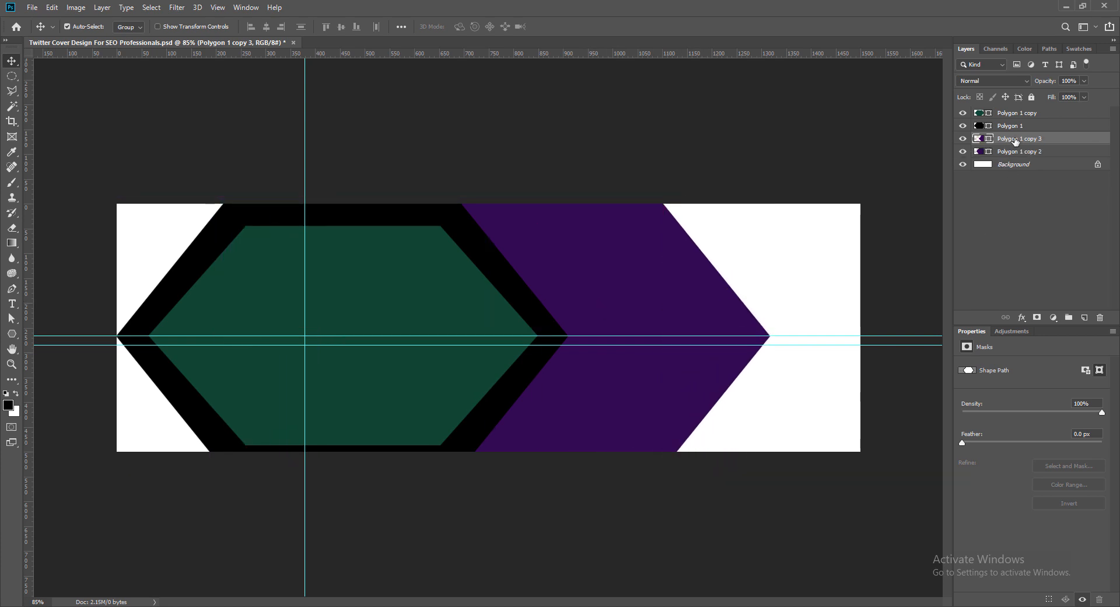
left_click_drag(1016, 142, 1014, 152)
double_click(979, 151)
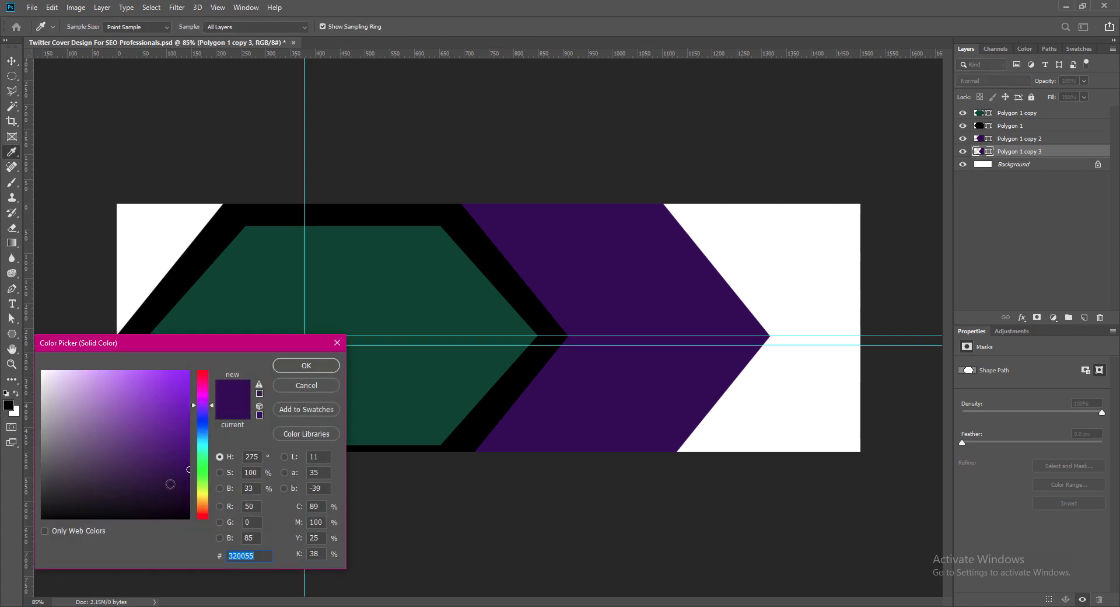
left_click(202, 515)
left_click(187, 492)
left_click(314, 369)
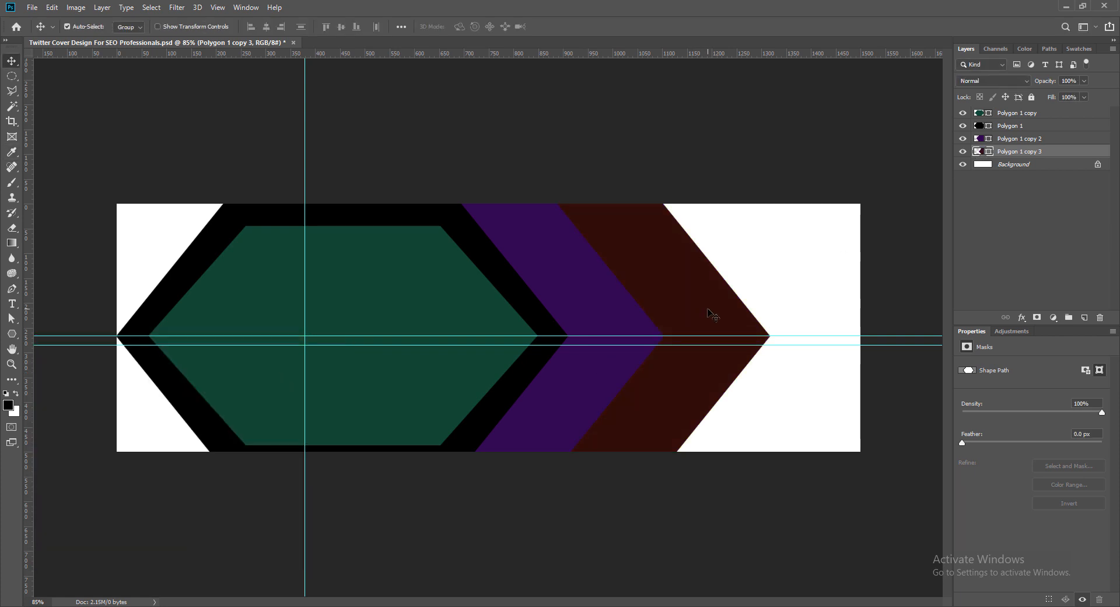
left_click_drag(711, 316, 706, 315)
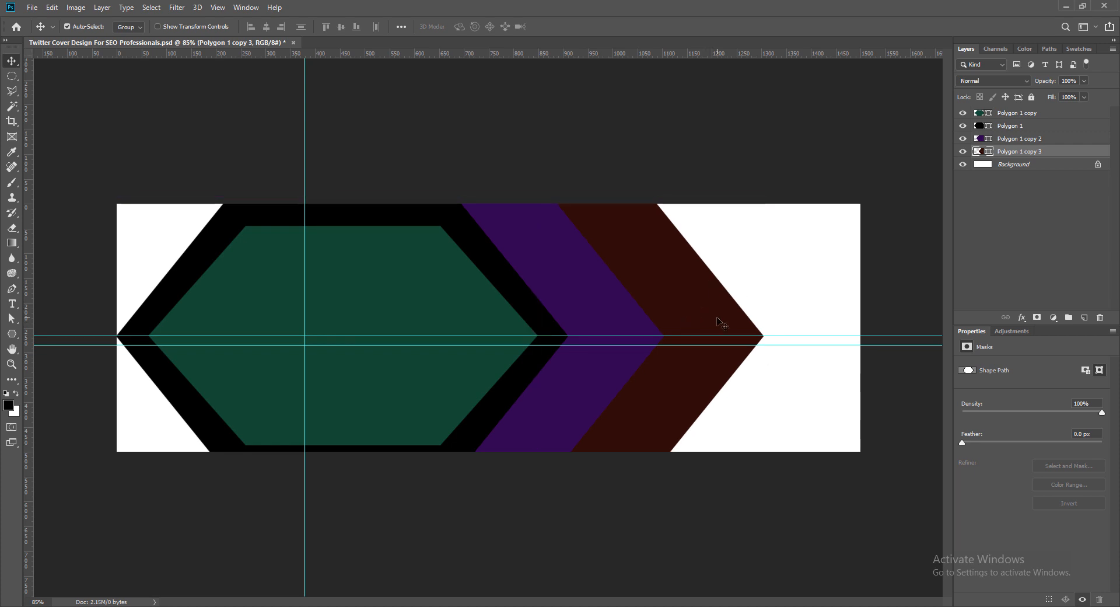
- Duplicate the purple hexagon to the right beyond the brown one as a dark maroon copy stacked behind the brown layer
left_click(622, 322)
left_click_drag(622, 320, 790, 318, "alt")
left_click_drag(1004, 140, 1007, 170)
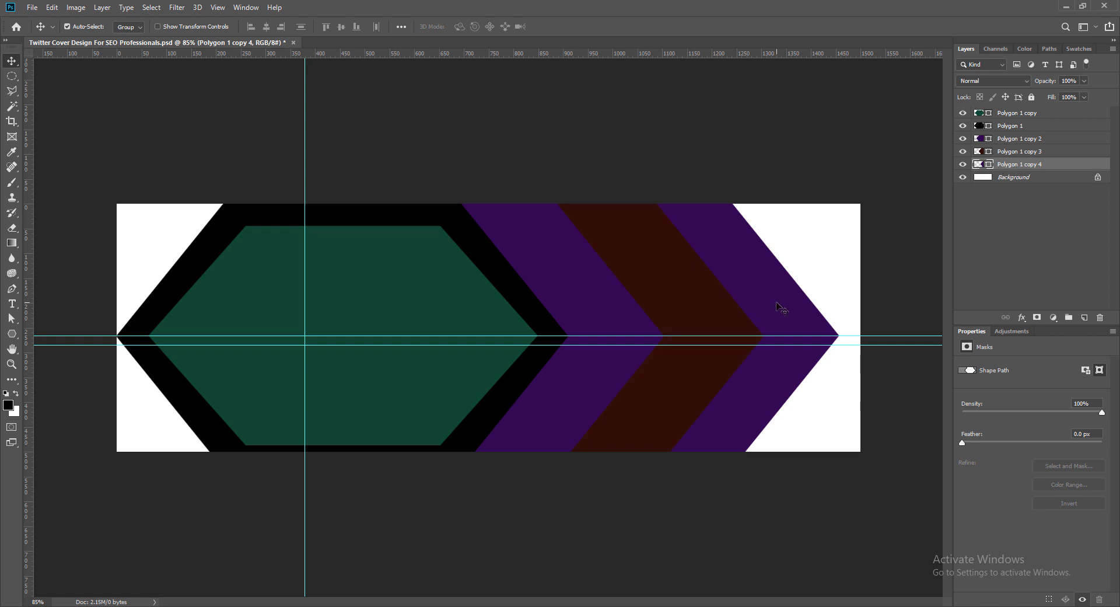
left_click_drag(777, 304, 783, 302)
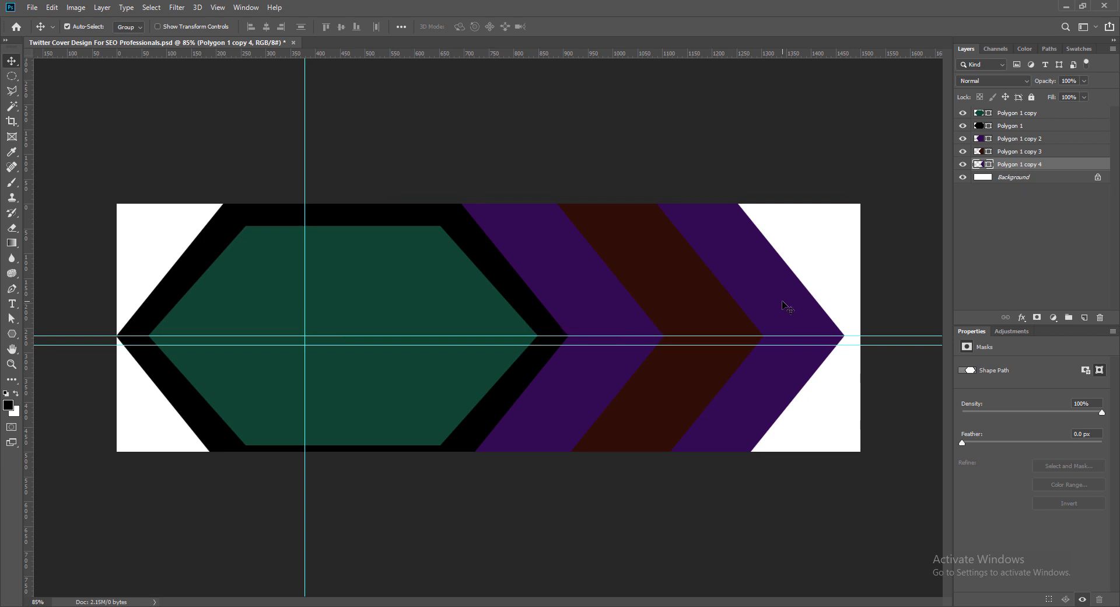
double_click(979, 166)
left_click(202, 389)
left_click(304, 365)
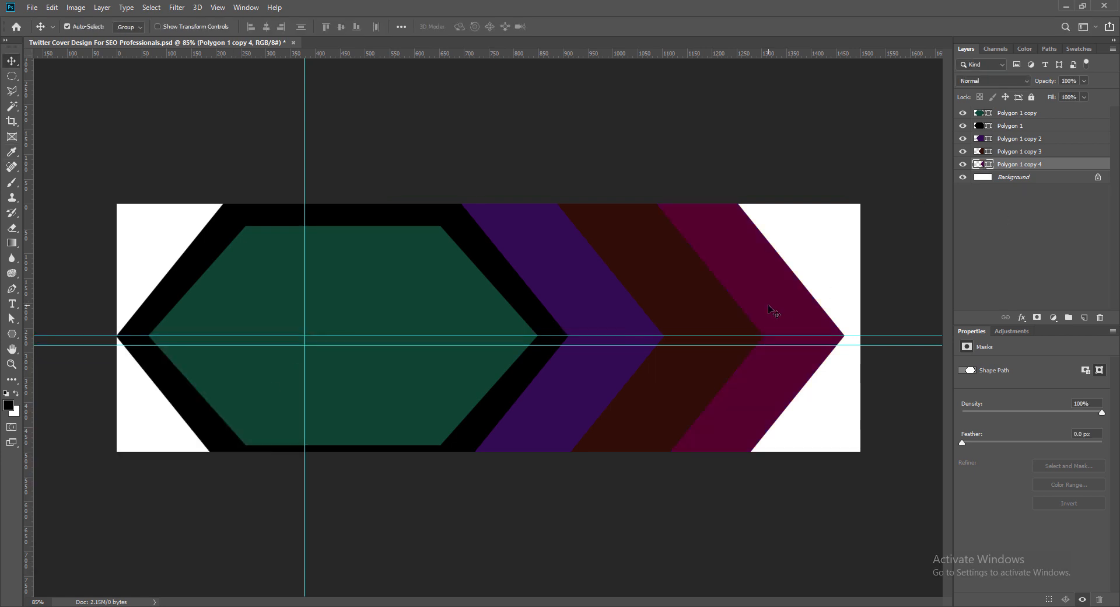
- Add a dark blue (#001855) copy behind the maroon hexagon, shifted right to fill the canvas's right corners, and save the document
left_click_drag(769, 304, 853, 304)
left_click_drag(1008, 167, 1008, 182)
double_click(980, 177)
left_click(205, 427)
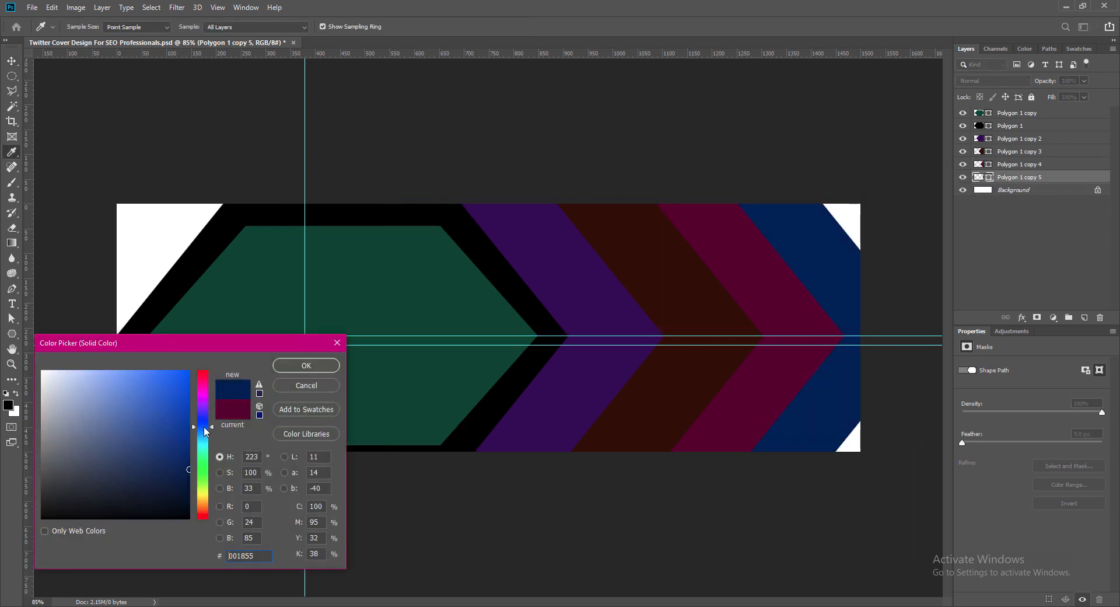
left_click(317, 367)
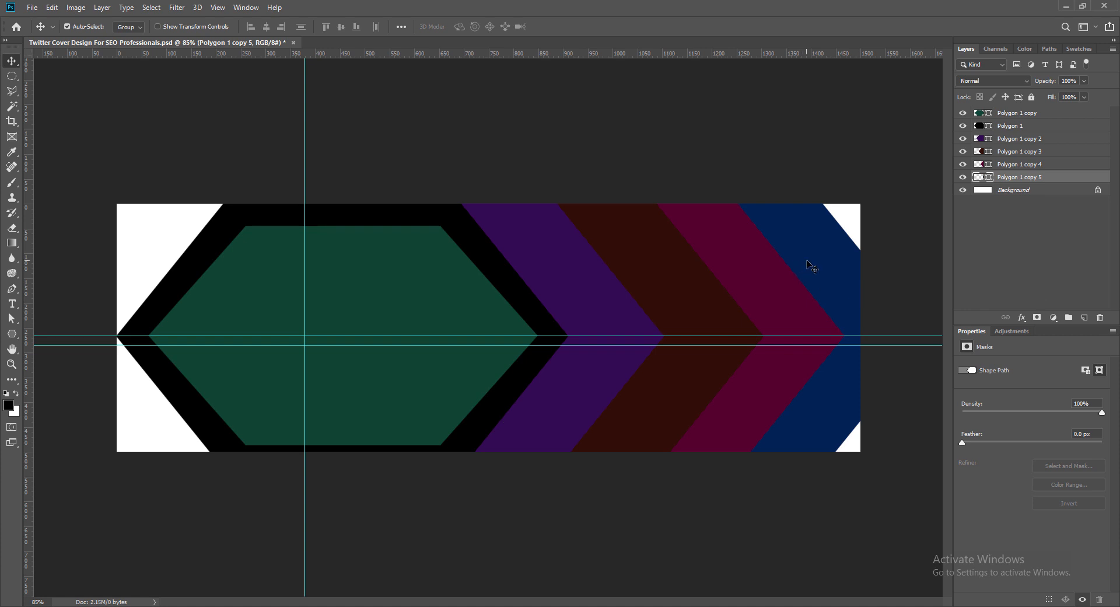
left_click_drag(817, 265, 853, 265)
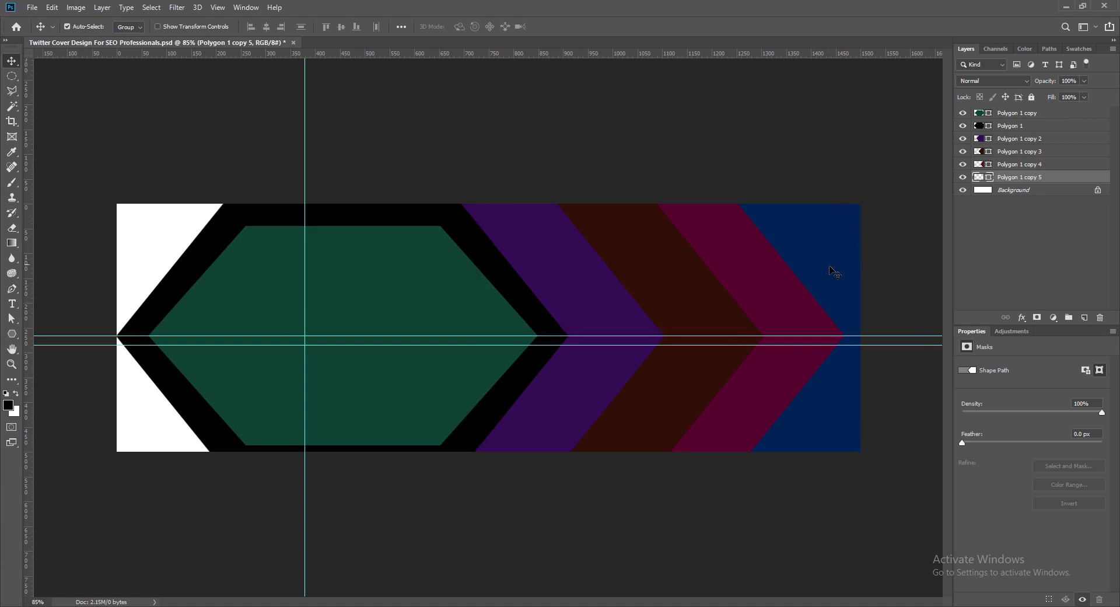
left_click(699, 507)
key("ctrl+s")
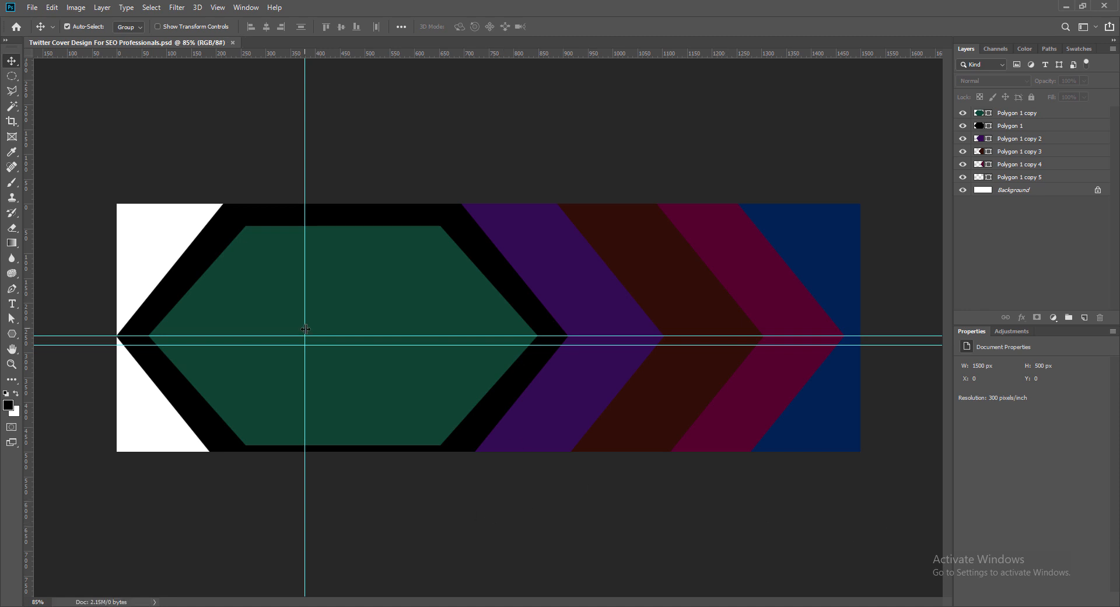
- Duplicate the green hexagon and turn the copy into an outline with a 1.12 pt yellow stroke and no fill
left_click(353, 292)
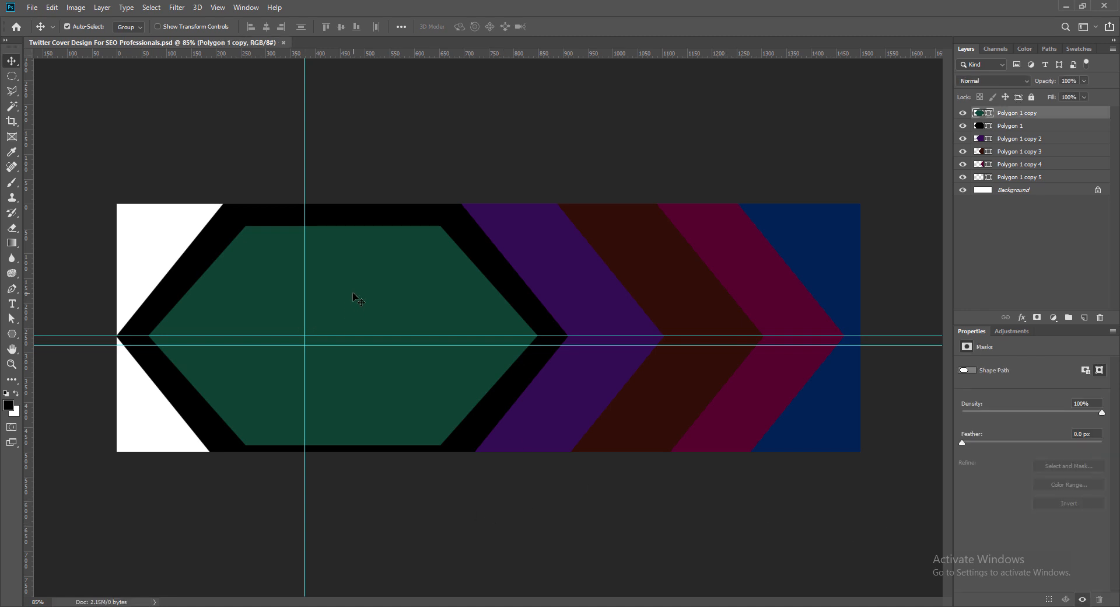
left_click_drag(354, 293, 380, 299)
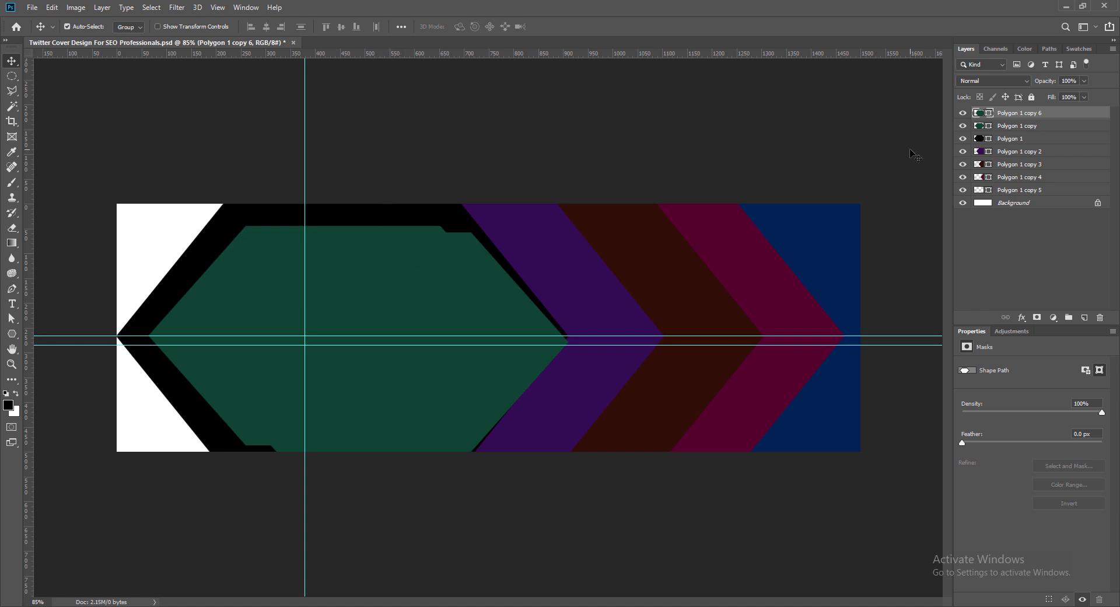
left_click(12, 335)
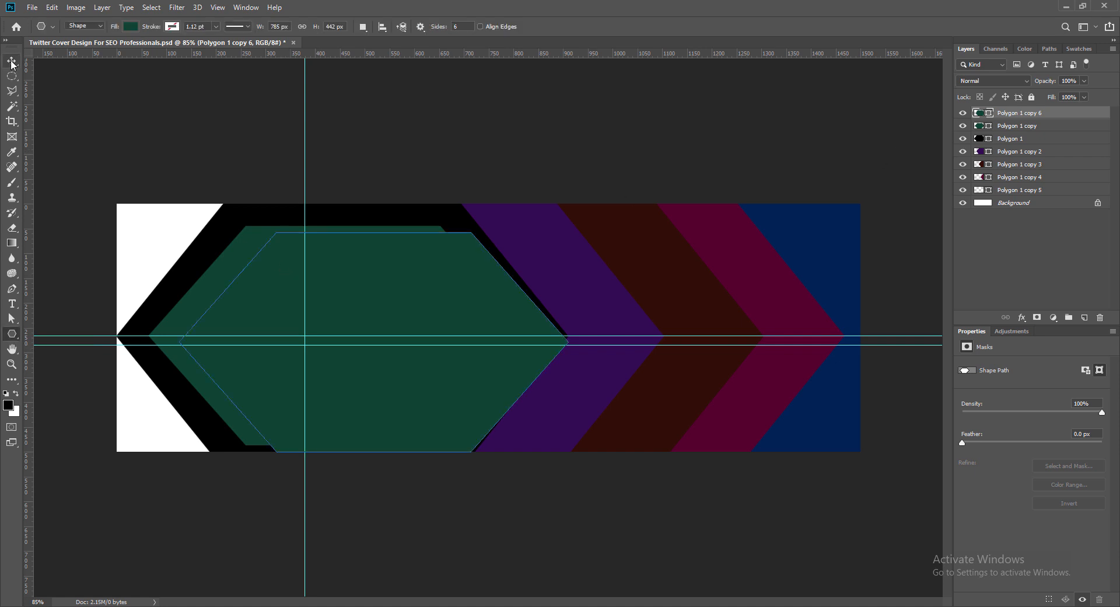
left_click(173, 28)
left_click(127, 100)
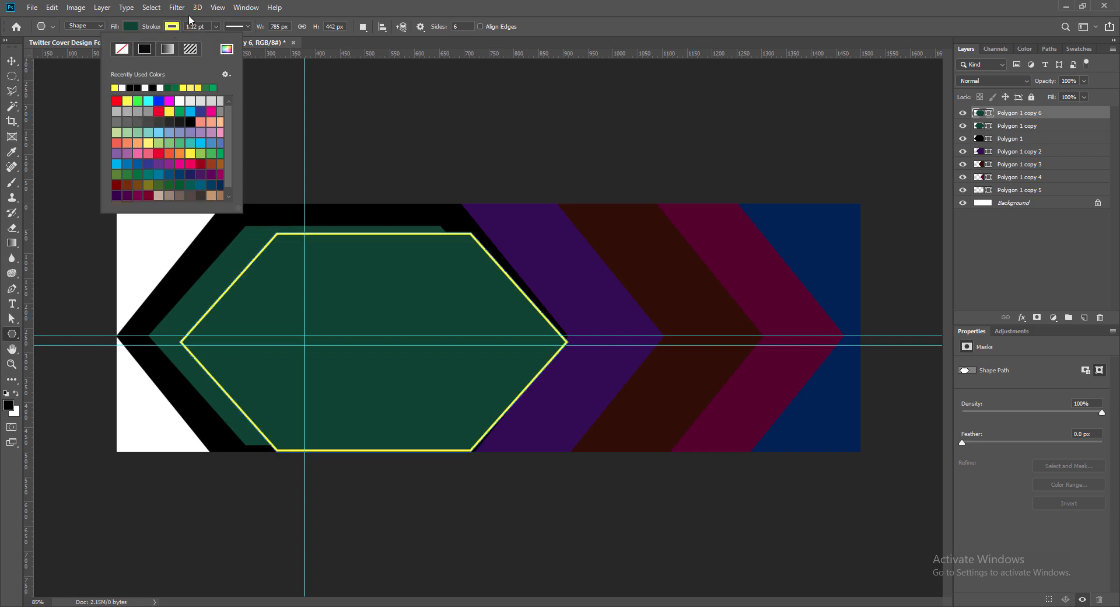
left_click(131, 26)
left_click(80, 50)
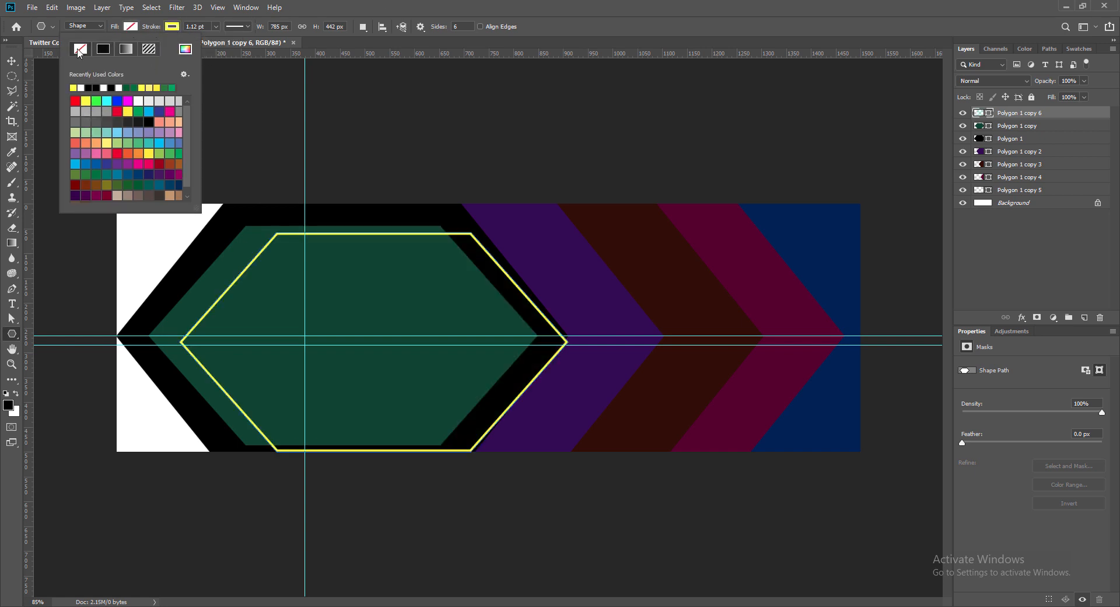
left_click(363, 7)
key("v")
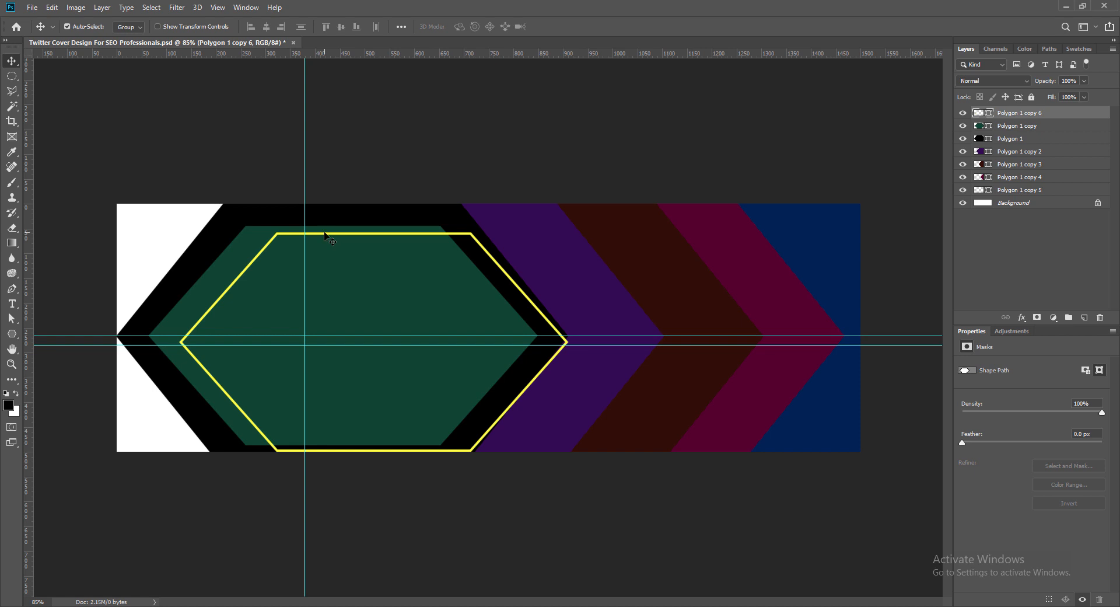
- Scale the yellow hexagon outline down proportionally, centre it inside the green hexagon, and save the document
key("ctrl+t")
left_click_drag(179, 234, 225, 263)
left_click(488, 26)
left_click_drag(451, 263, 393, 244)
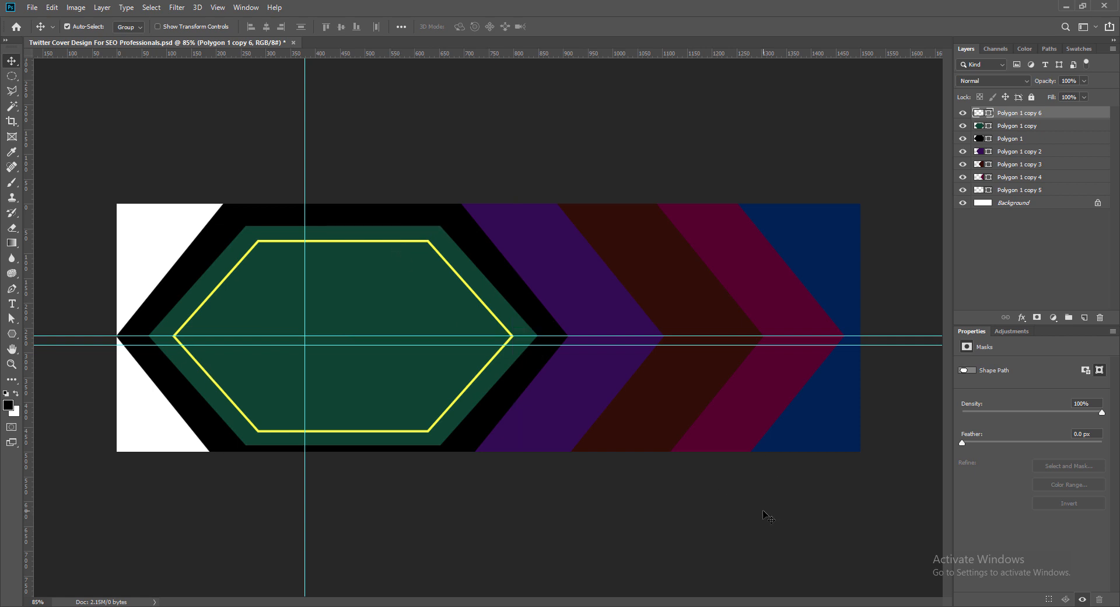
key("Right")
key("Right")
key("Right")
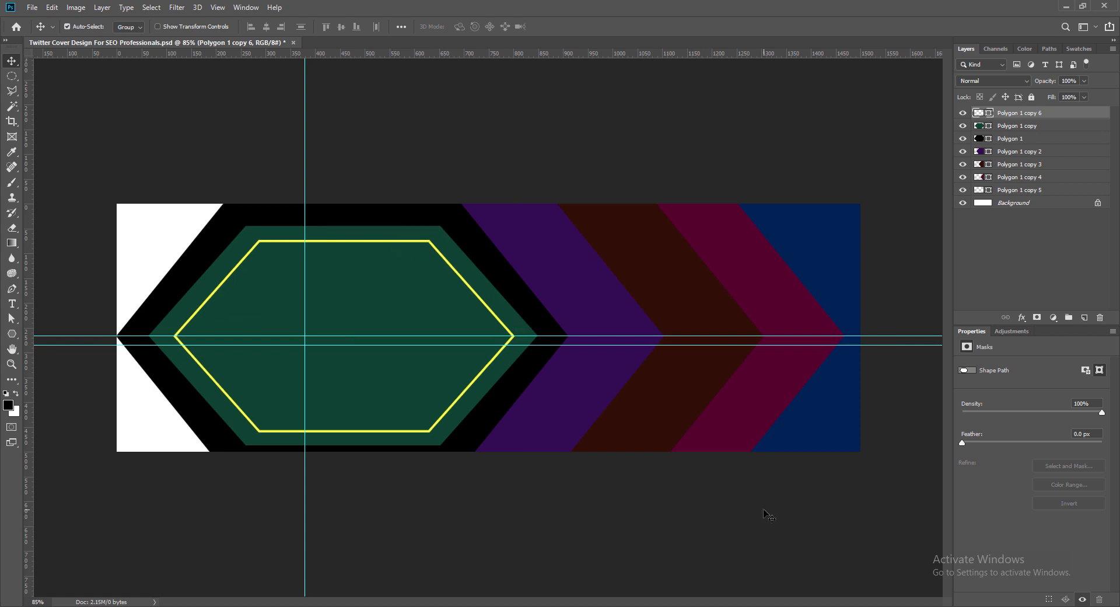
key("Left")
key("Left")
key("ctrl+s")
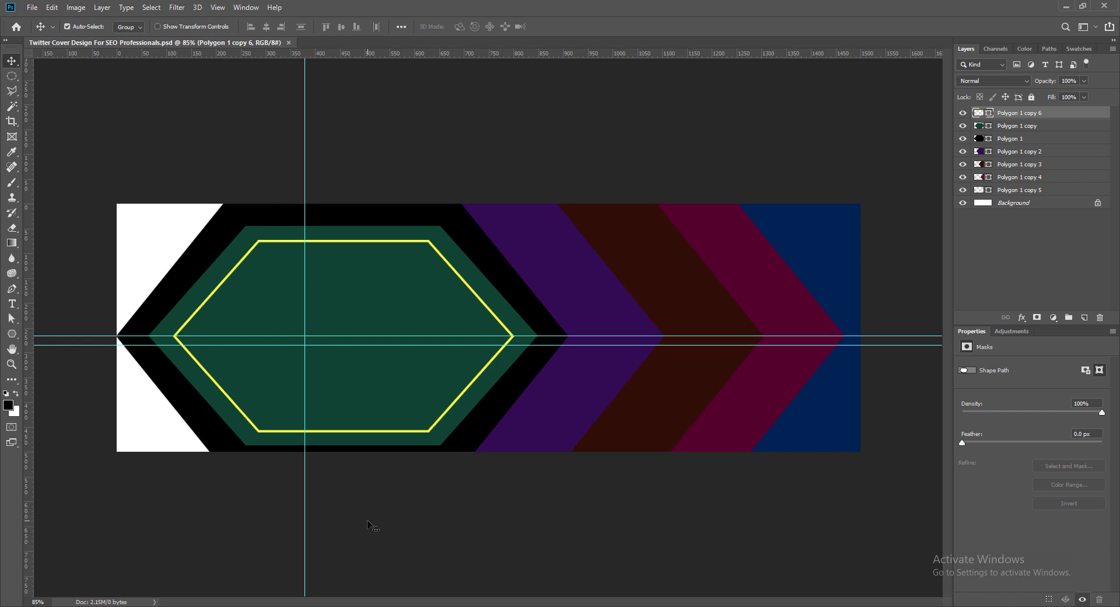
- Enlarge the yellow outline slightly to about 101.6% and nudge it right and down to recentre it in the green hexagon
key("ctrl+t")
left_click_drag(170, 239, 167, 236)
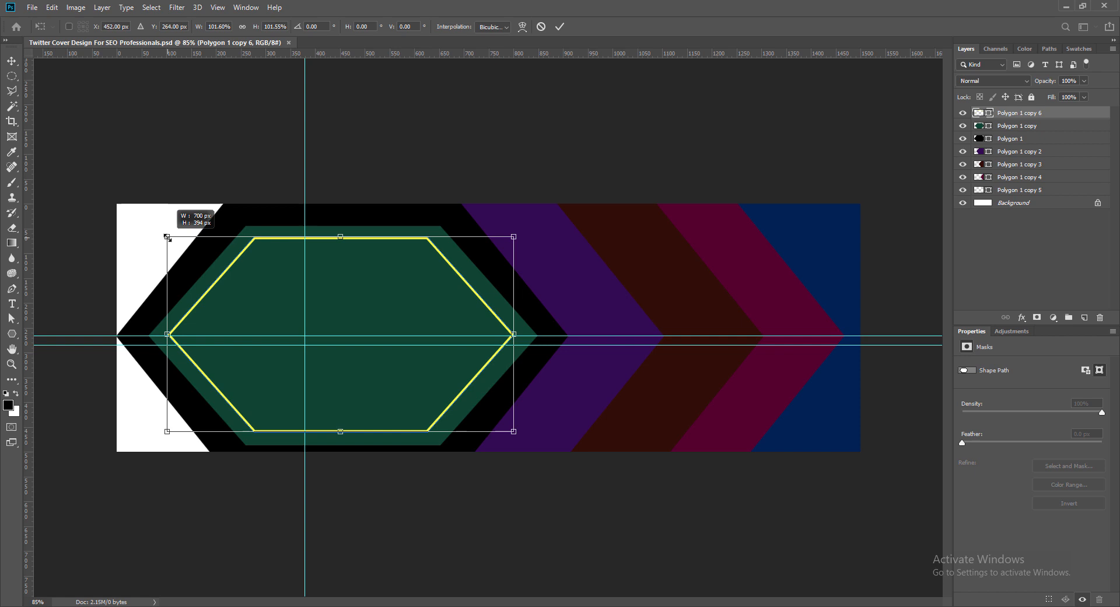
left_click(559, 27)
left_click_drag(323, 239, 324, 239)
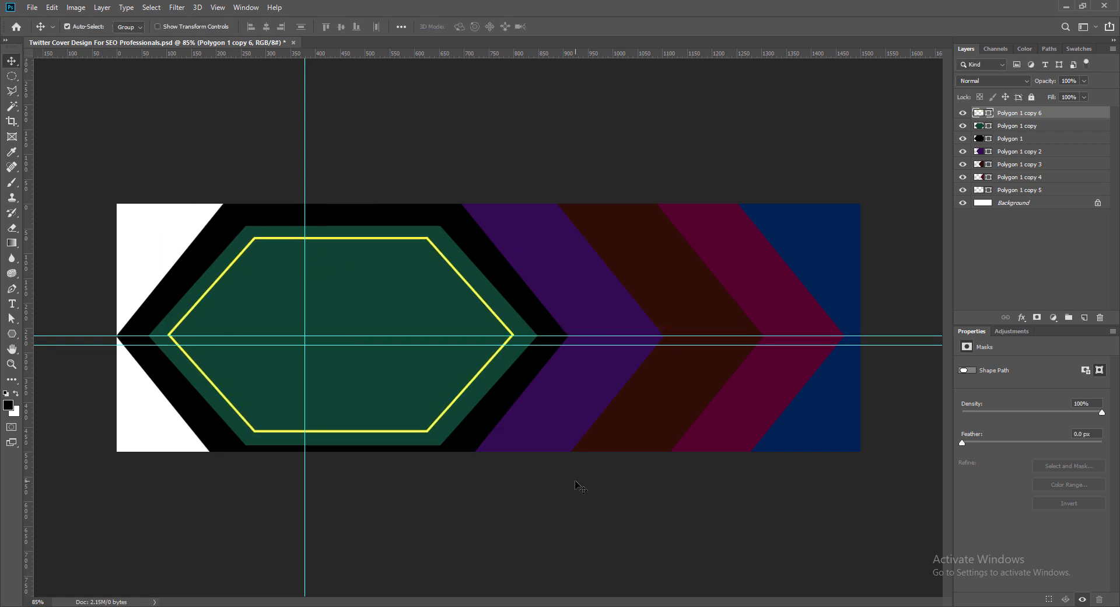
key("Right")
key("Right")
key("Right")
key("Down")
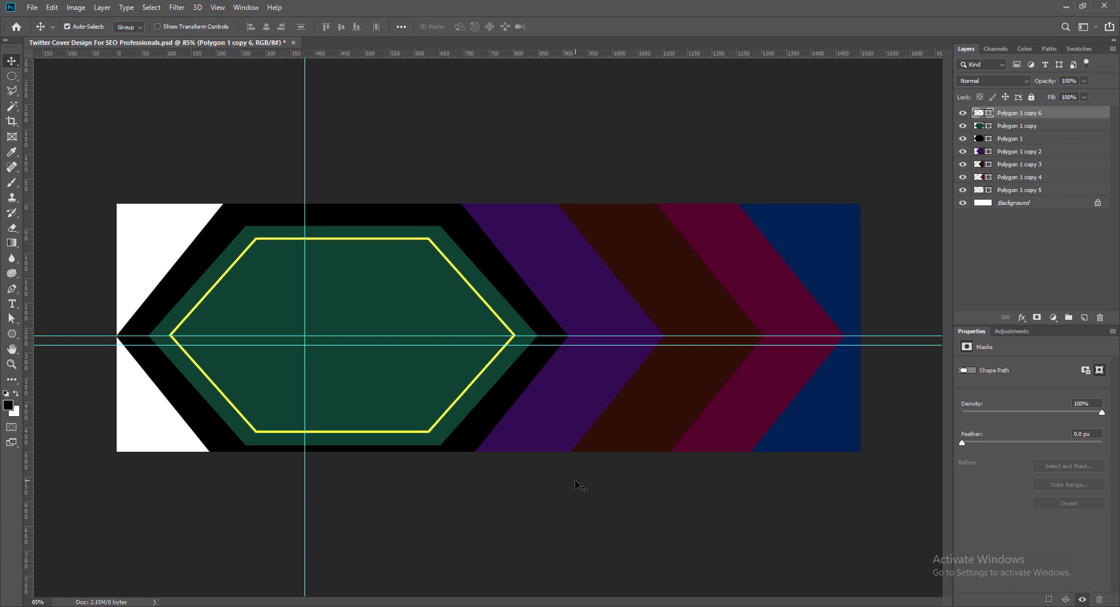
key("Down")
key("Right")
key("Right")
key("Left")
key("Left")
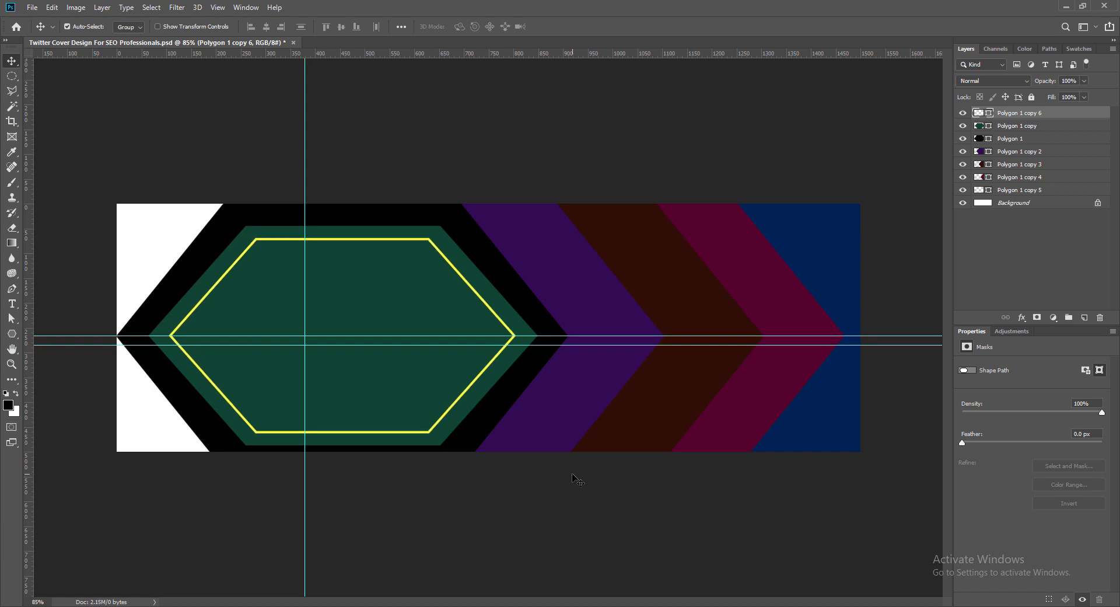
- Nudge the yellow hexagon outline slightly right inside the green hexagon and save the document
key("Right")
key("ctrl+s")
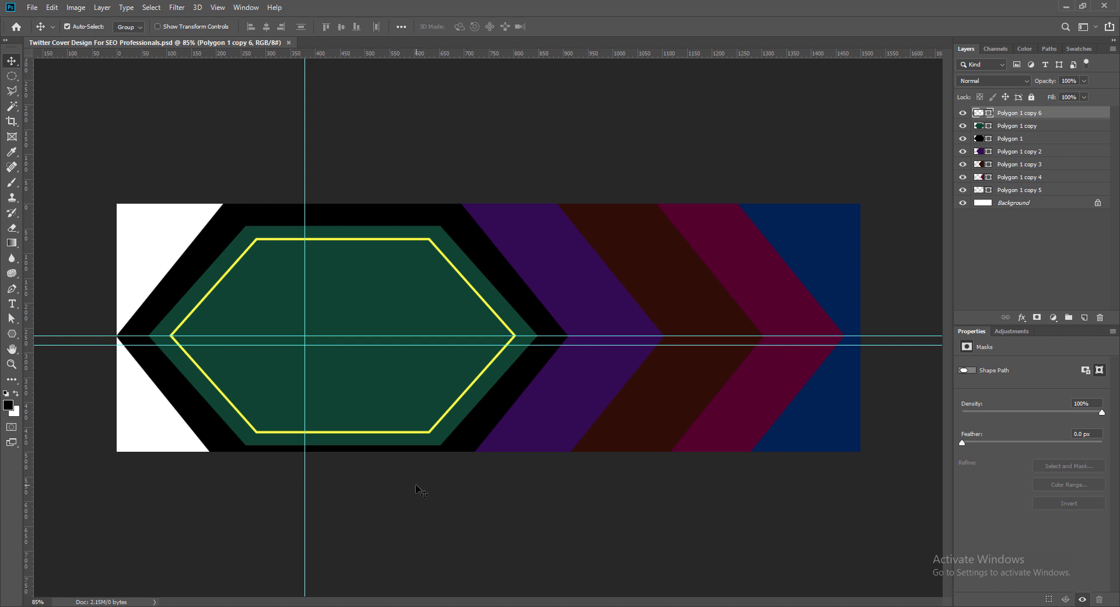
left_click(515, 223)
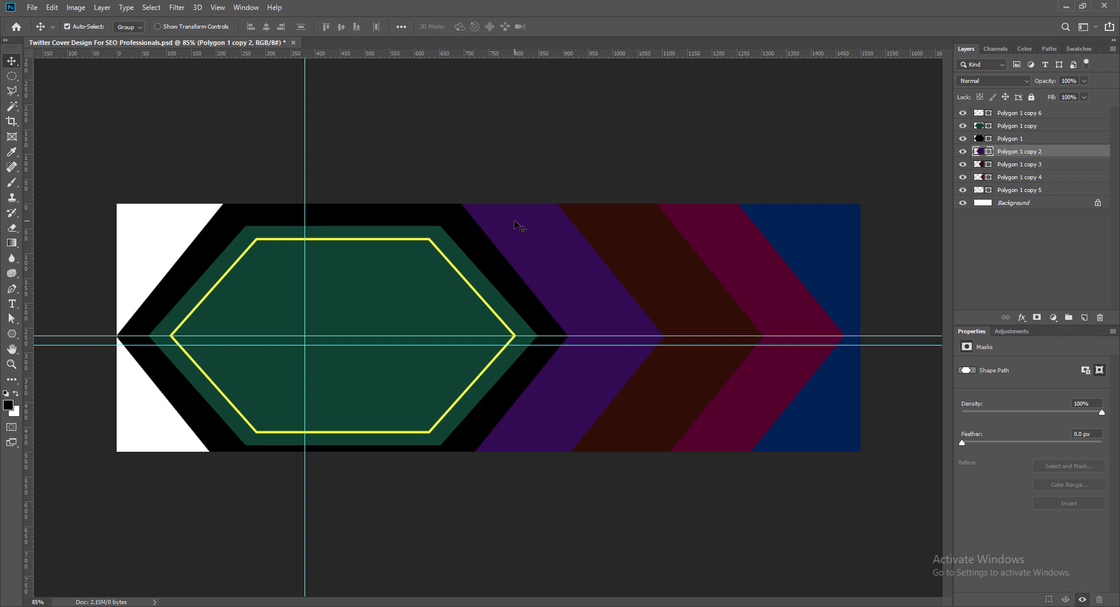
key("ctrl+s")
- Draw a rectangle about 976 × 724 px over the cover's left part, on a layer directly above the purple hexagon
left_click(203, 425)
left_click(1002, 154)
left_click(1085, 318)
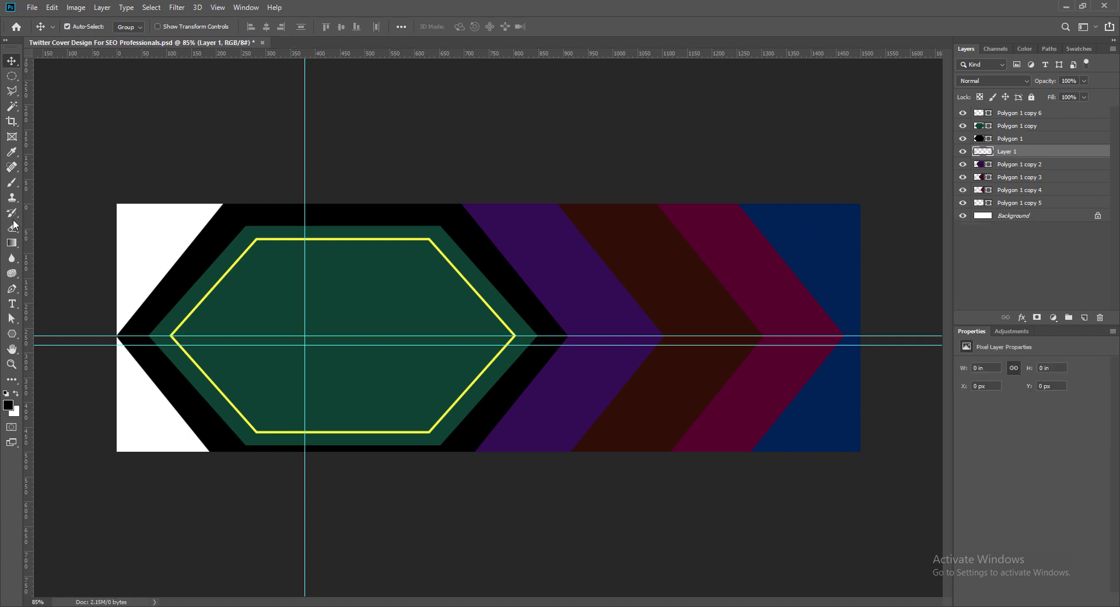
right_click(11, 334)
left_click(52, 335)
left_click_drag(84, 175, 568, 533)
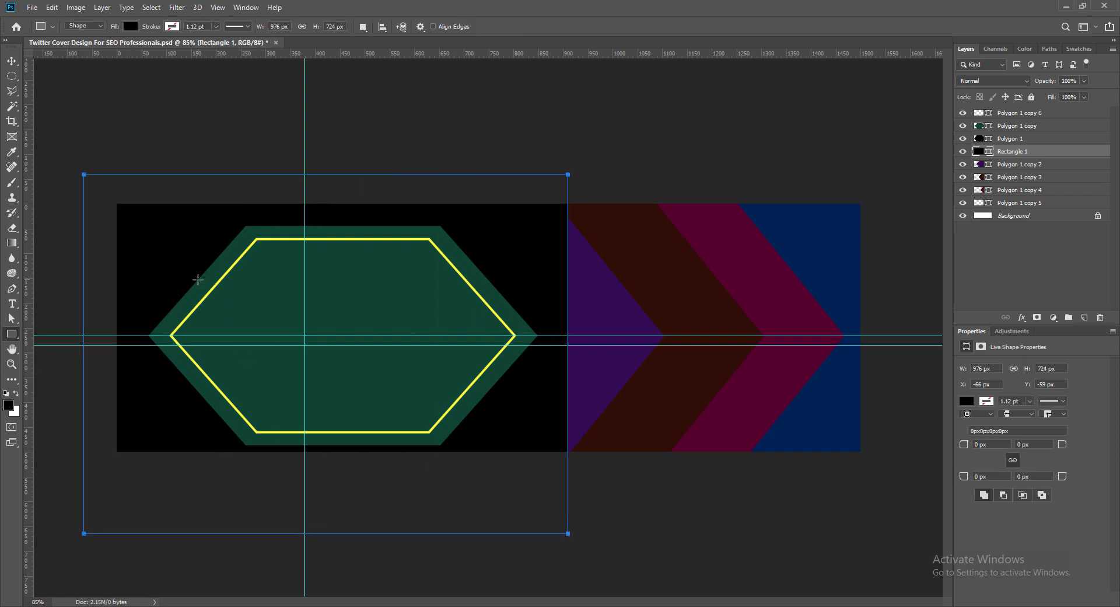
- Change the rectangle's fill to dark red (#7c0000) and save the document
key("v")
double_click(979, 151)
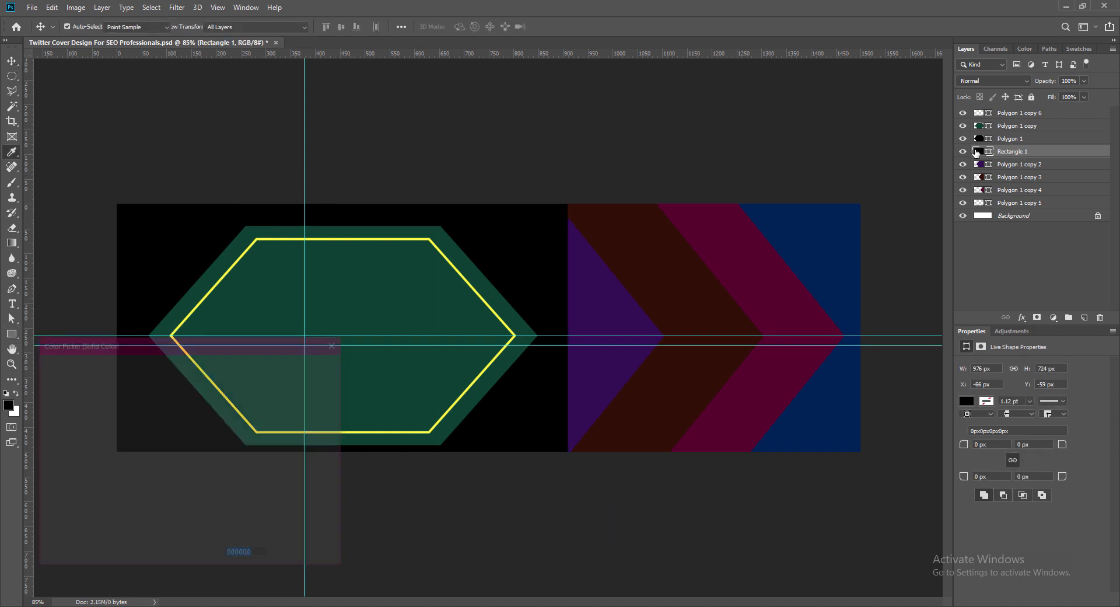
left_click(184, 454)
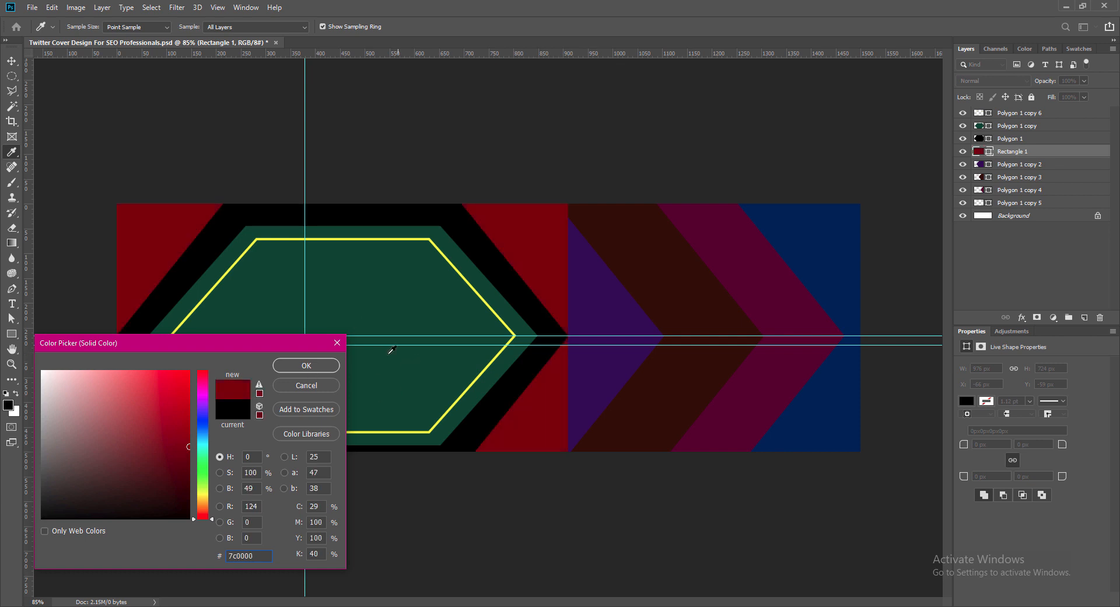
left_click(307, 365)
left_click(442, 108)
key("ctrl+s")
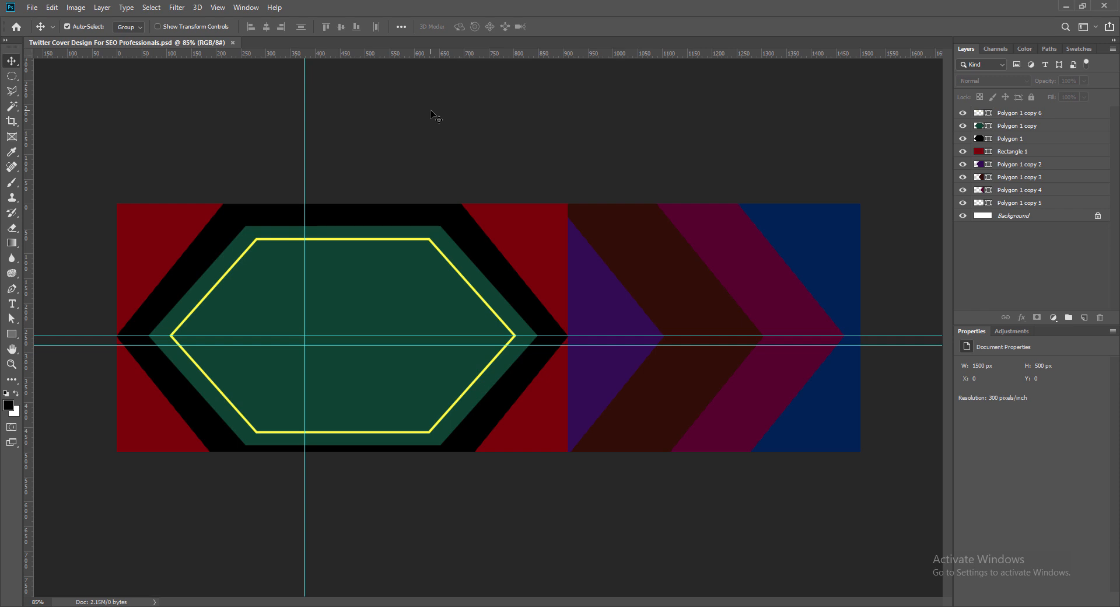
- Move the red rectangle beneath all the hexagons, directly above the Background layer, and save the document
left_click(1011, 151)
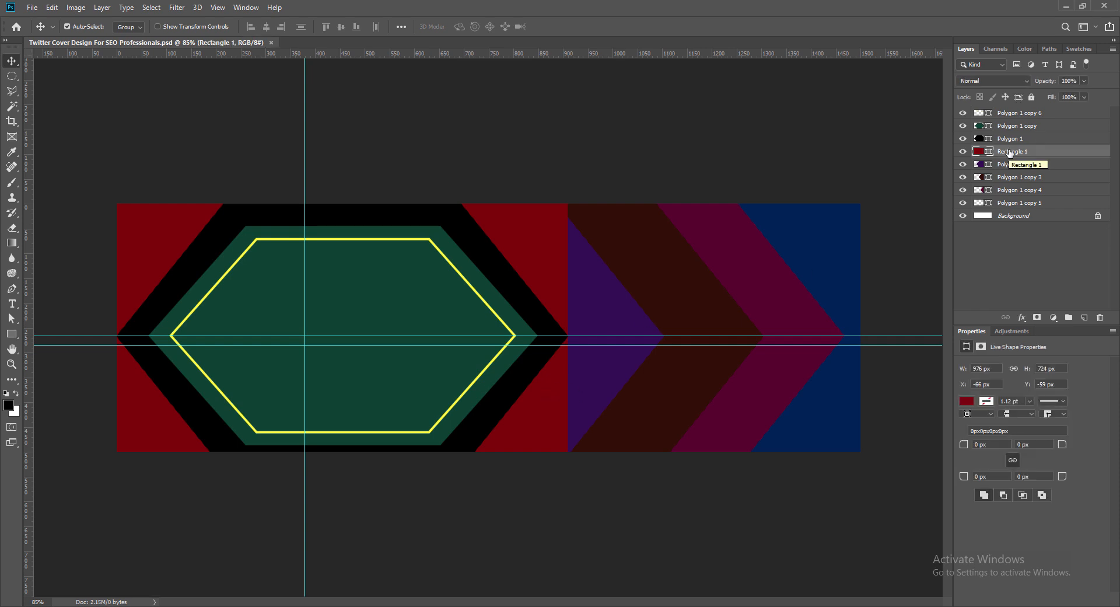
left_click_drag(1010, 152, 1007, 210)
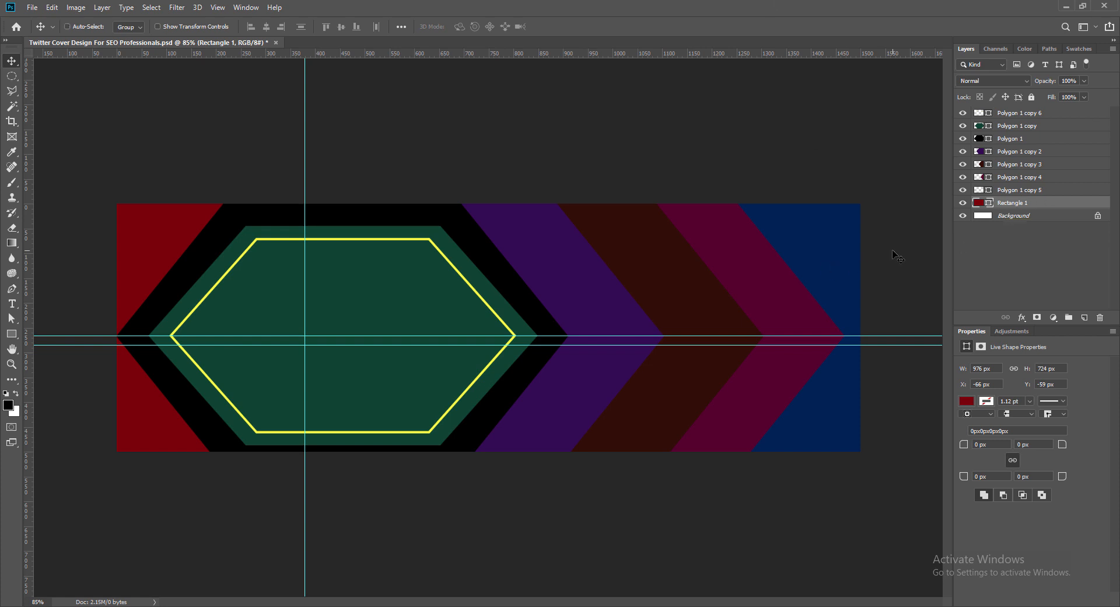
key("ctrl+s")
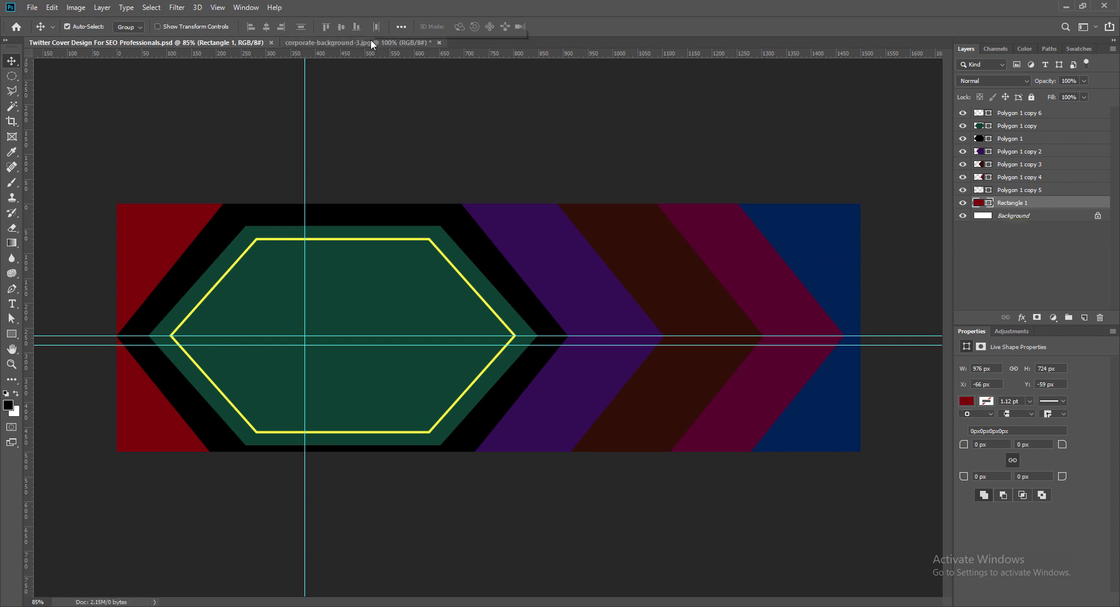
- Bring the corporate-background-3.jpg photo into the cover above the red rectangle and scale it to about 78.73%, covering the left side
left_click(371, 43)
left_click_drag(543, 366, 436, 282)
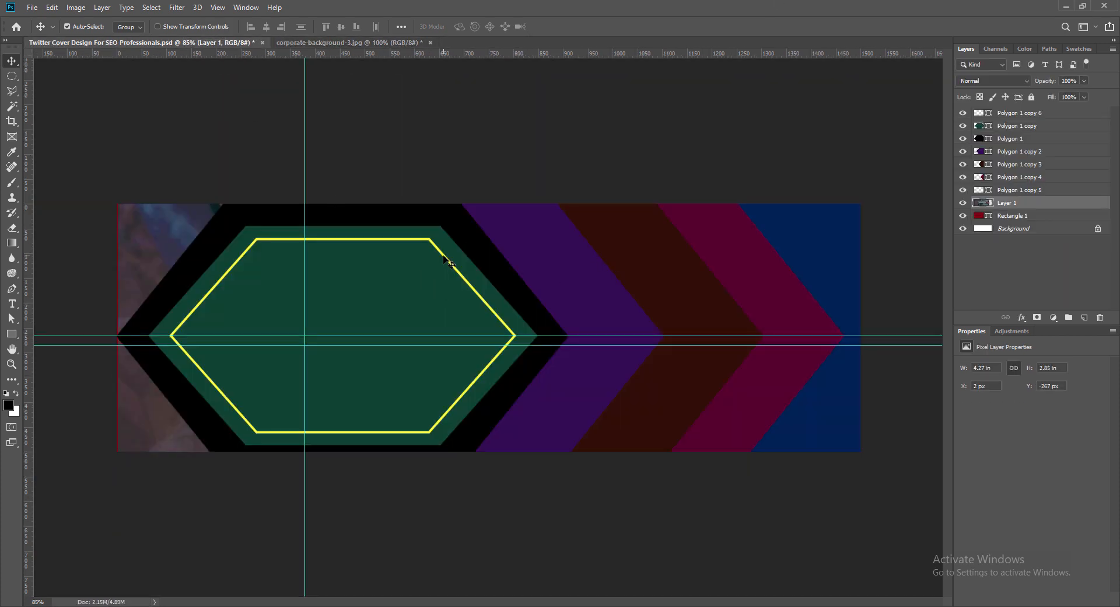
key("ctrl+t")
left_click_drag(125, 100, 348, 241)
left_click_drag(584, 310, 310, 277)
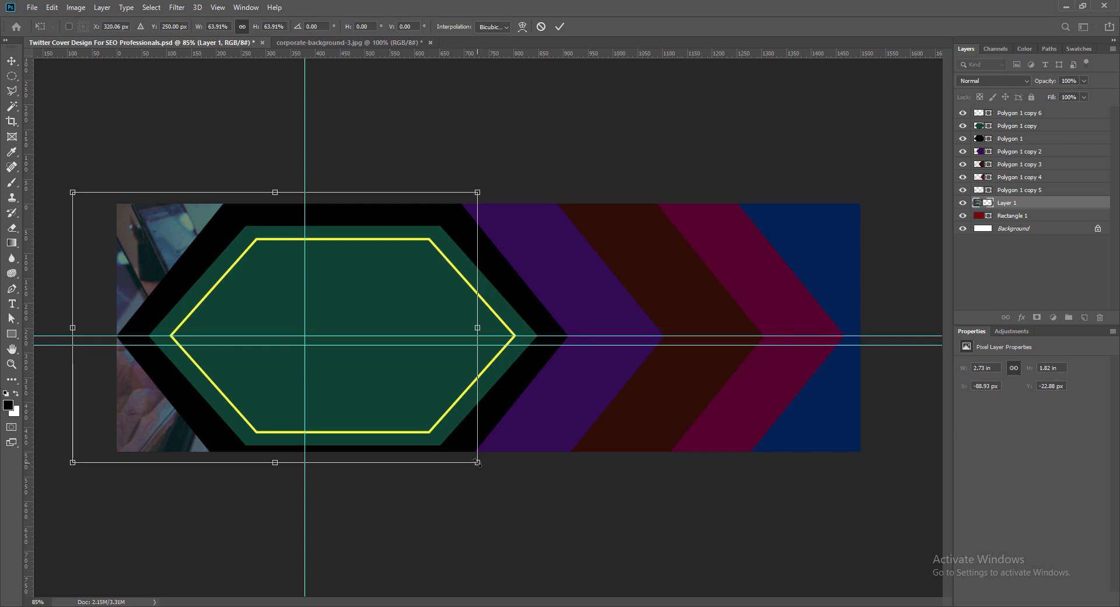
left_click_drag(477, 462, 572, 524)
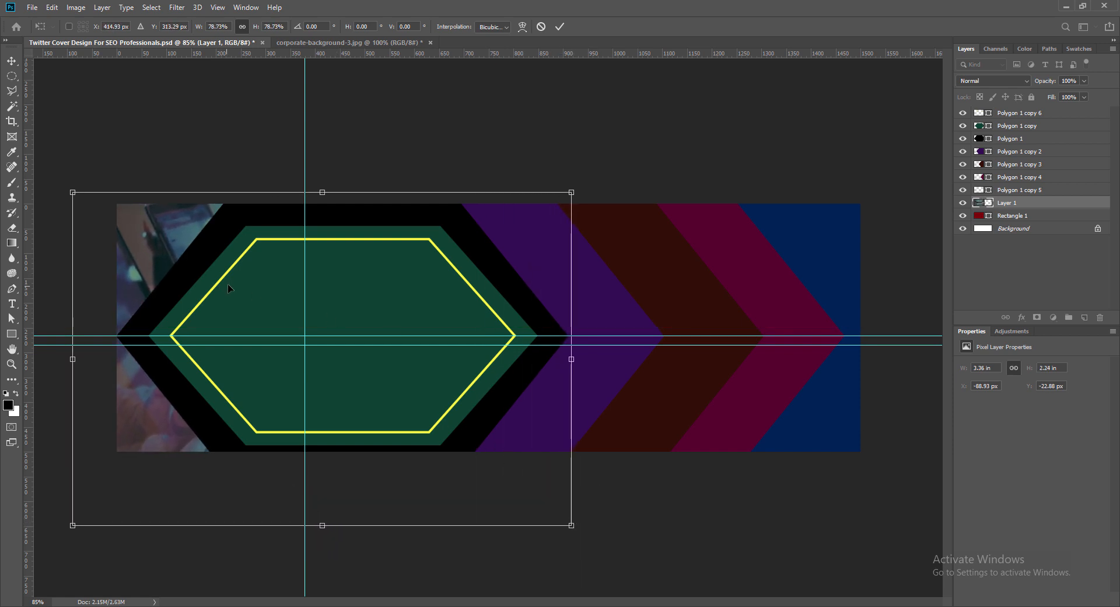
left_click(561, 26)
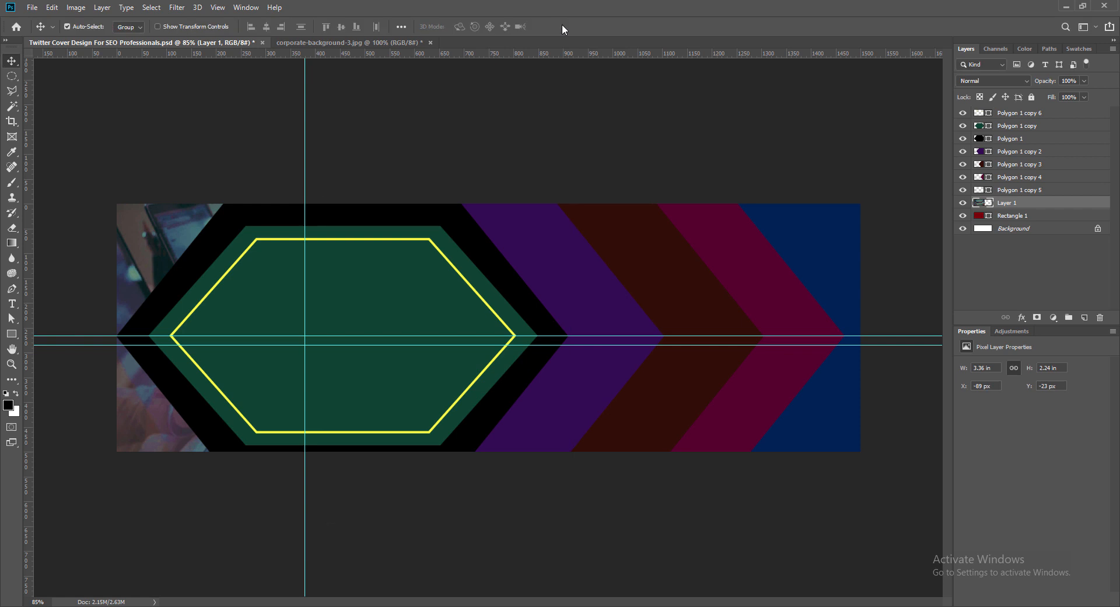
- Clip the corporate background photo to the red rectangle with a clipping mask
right_click(976, 206)
left_click(986, 206)
right_click(987, 208)
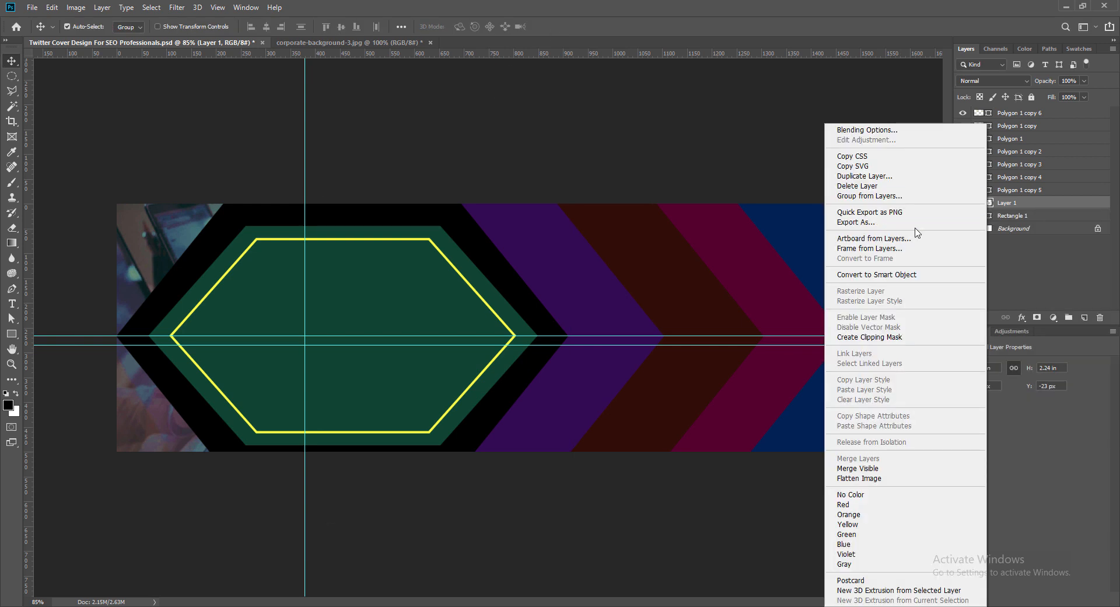
left_click(887, 337)
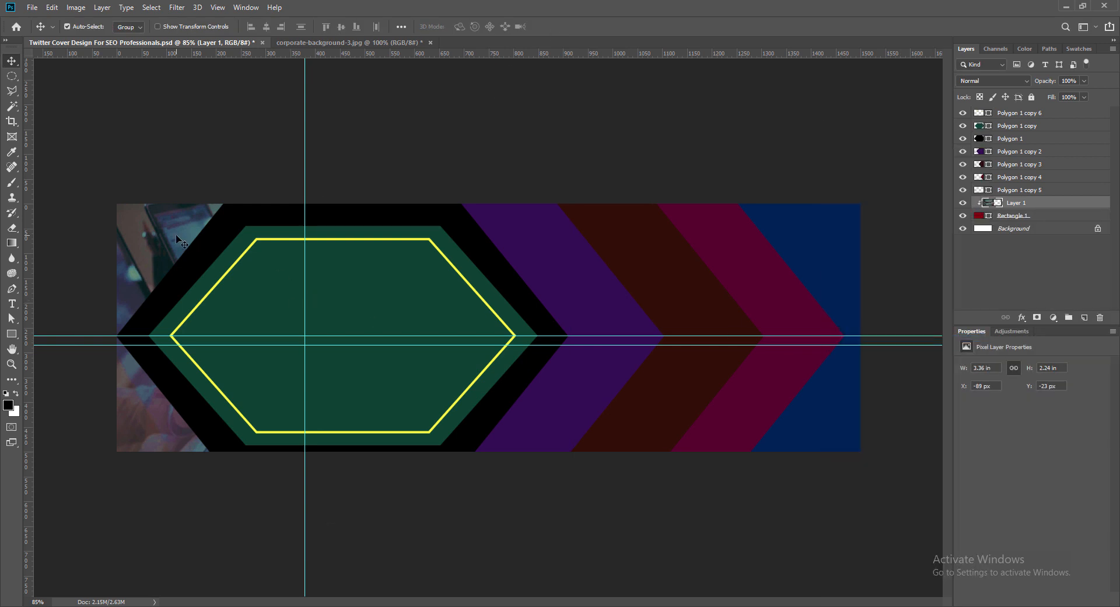
- Set the black hexagon's opacity to 45%
left_click(195, 265)
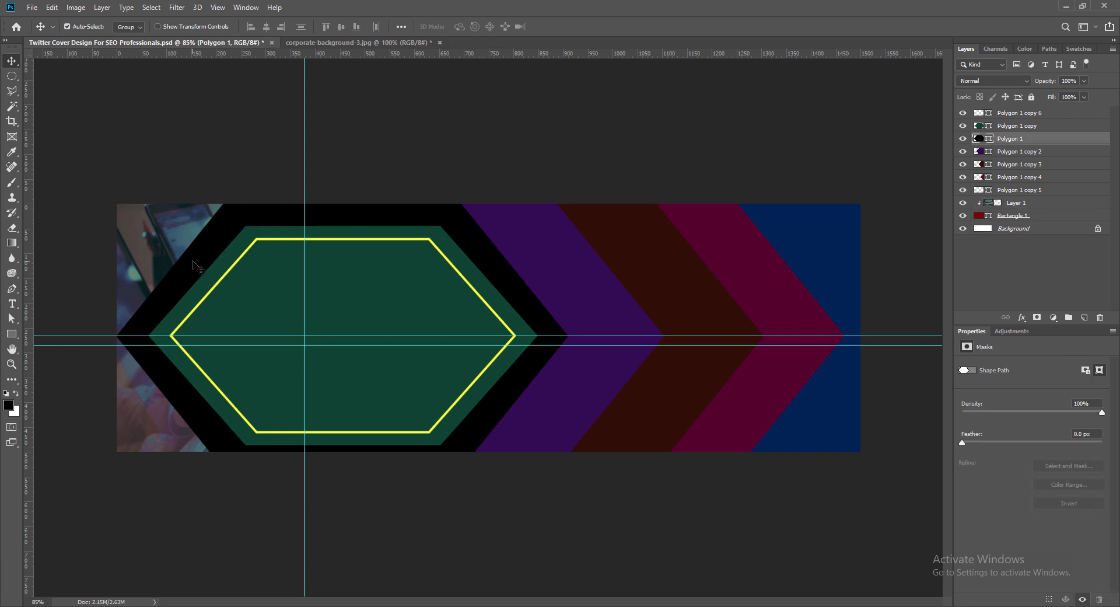
left_click(1084, 80)
left_click_drag(1088, 94, 1055, 100)
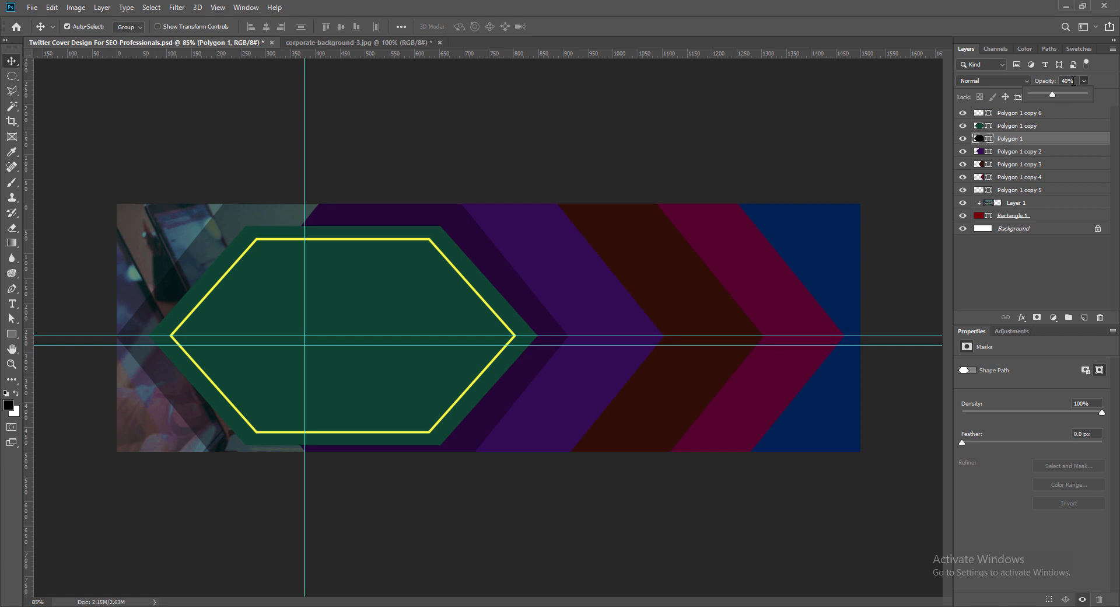
left_click(1073, 83)
left_click(1066, 81)
type("45")
key("Return")
- Bring the QCF_Meeting-1.jpg photo into the cover, directly above the purple hexagon
left_click(479, 525)
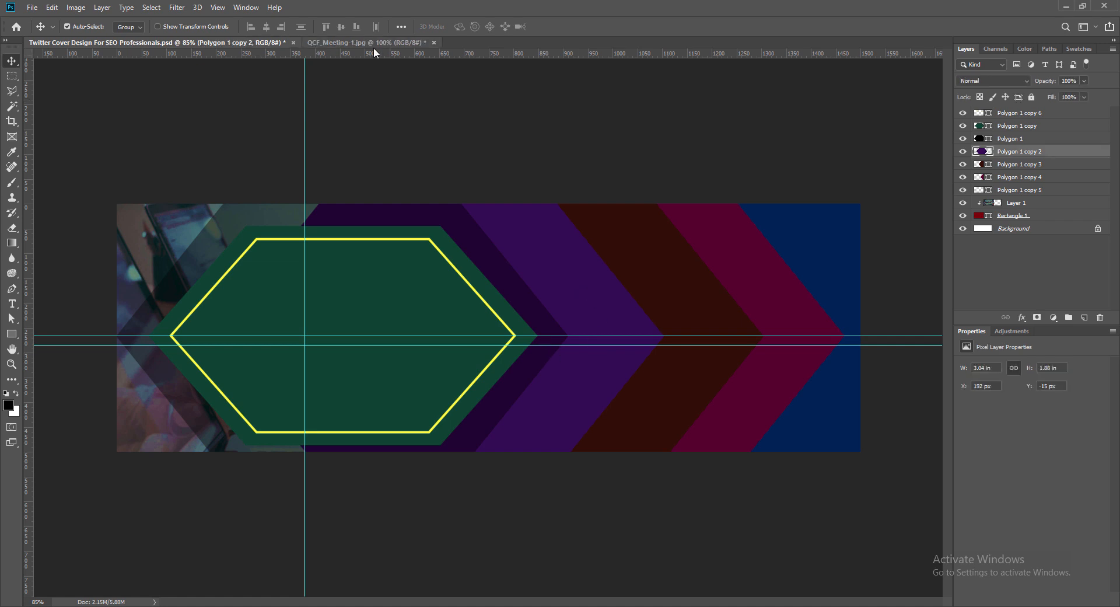
left_click(373, 48)
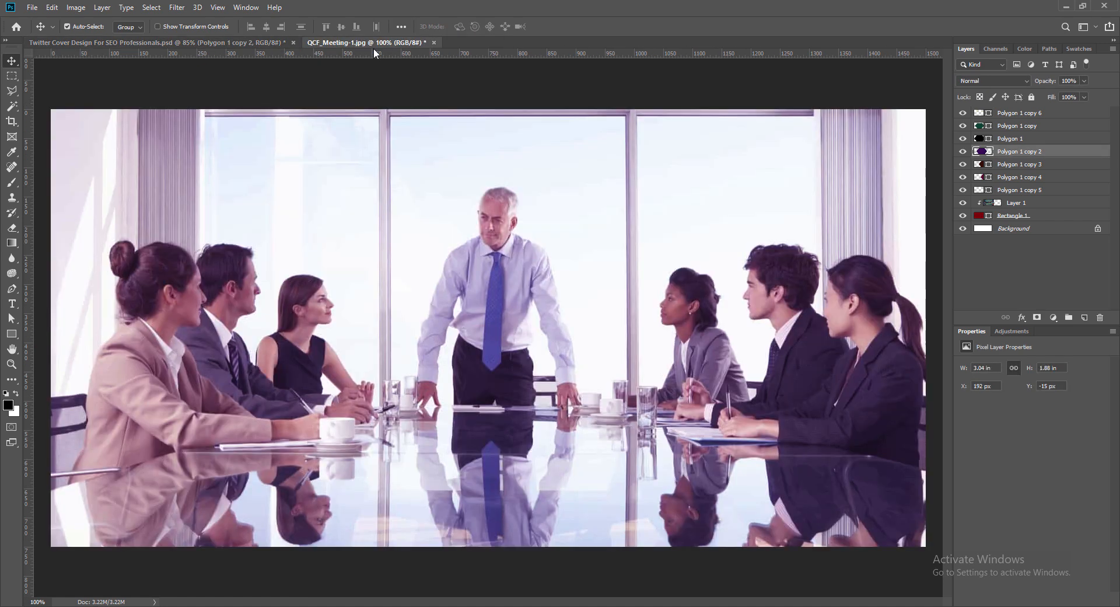
left_click_drag(525, 234, 477, 295)
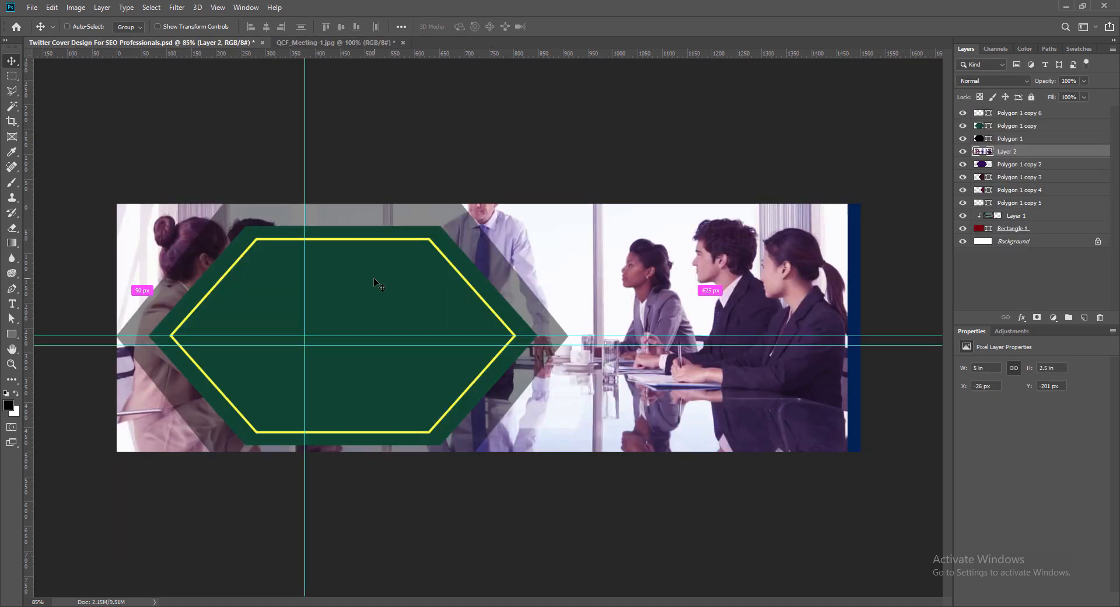
- Scale the meeting photo to about 3.42 × 1.71 in, position it over the purple hexagon, and clip it to that hexagon
key("ctrl+t")
left_click_drag(100, 102, 348, 319)
left_click_drag(672, 407, 537, 366)
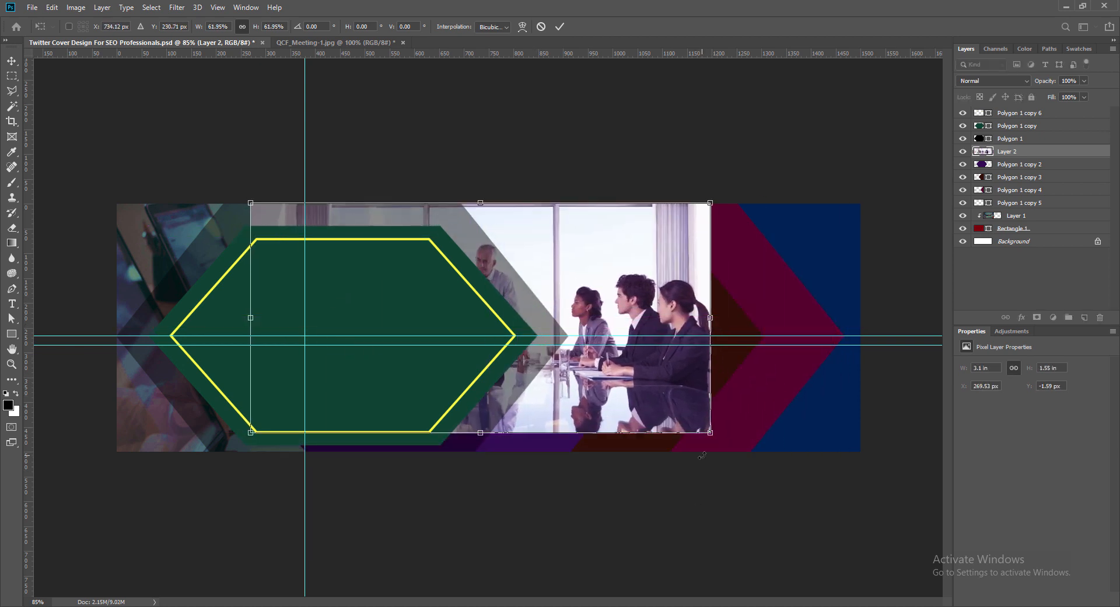
left_click_drag(245, 437, 203, 456)
left_click_drag(572, 270, 539, 268)
key("Return")
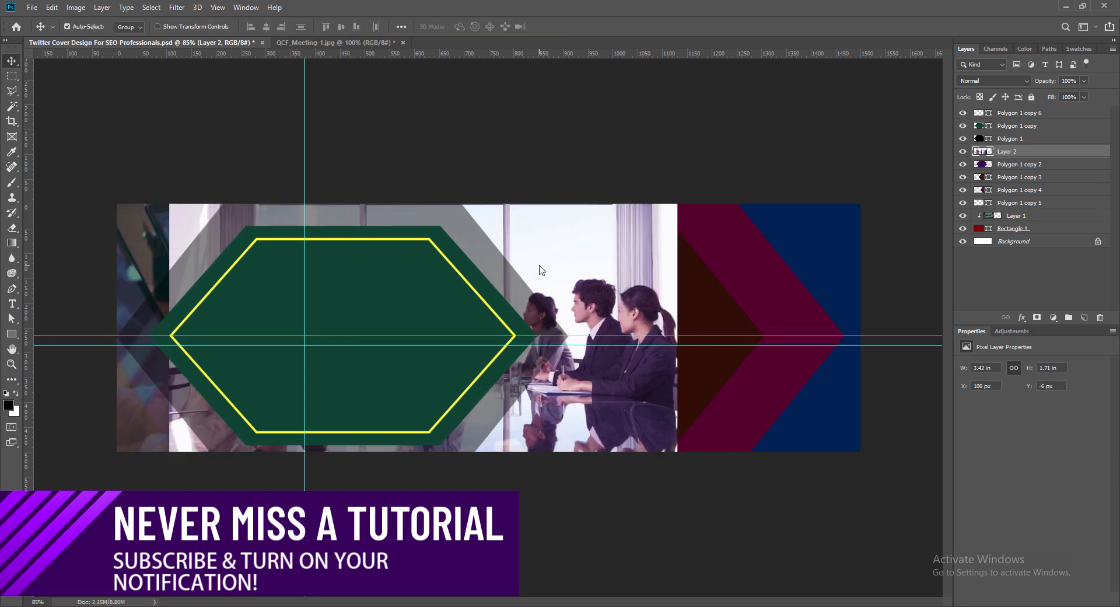
right_click(990, 158)
left_click(871, 337)
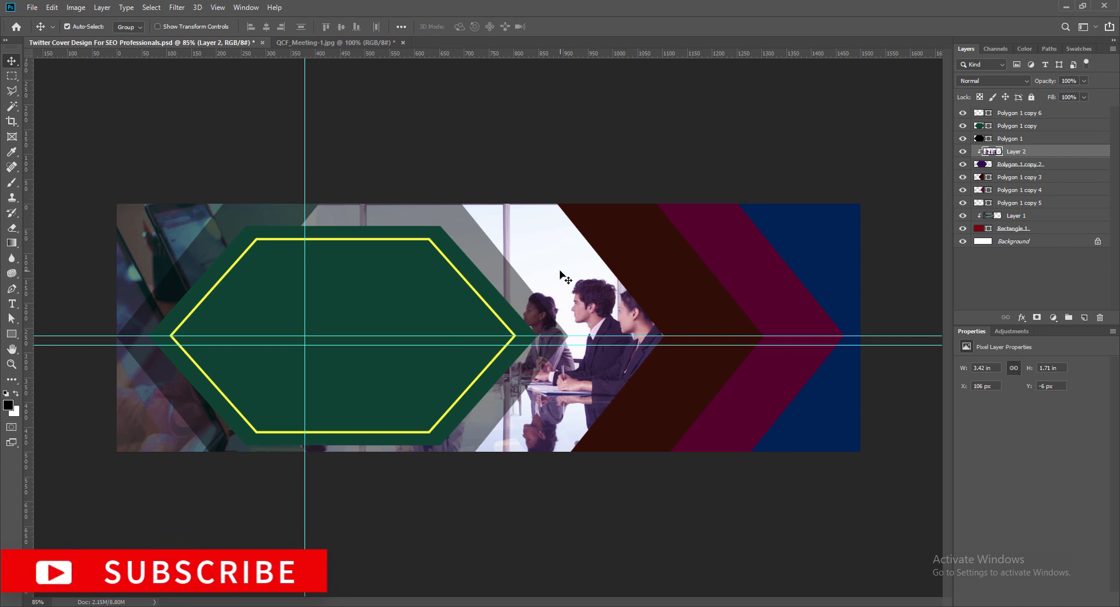
- Darken the meeting photo with a Brightness/Contrast adjustment, setting brightness to -20
left_click(75, 8)
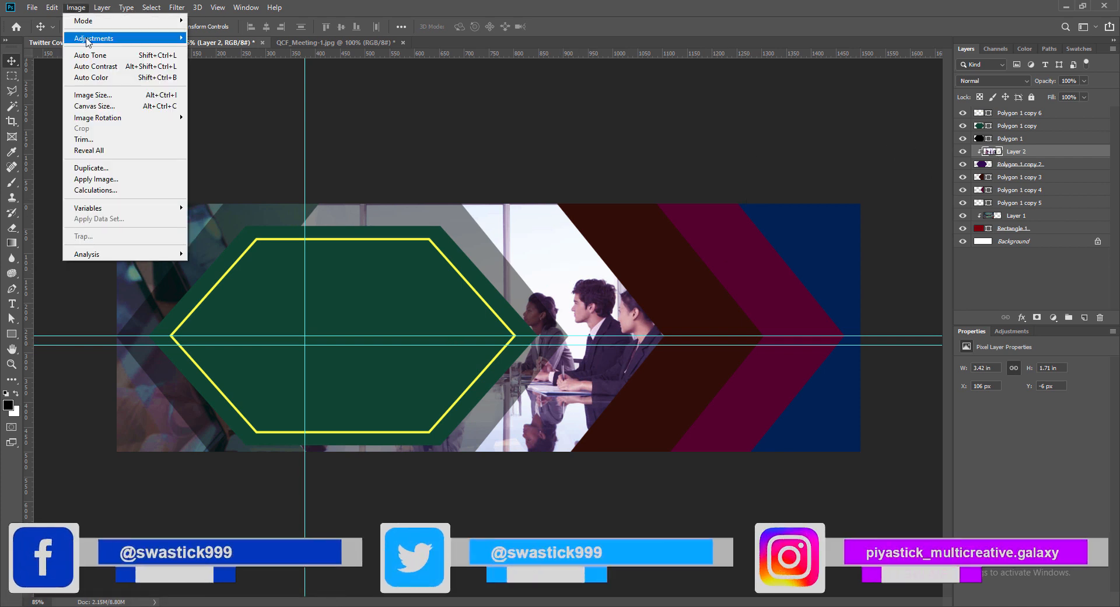
left_click(216, 39)
left_click_drag(201, 125, 182, 131)
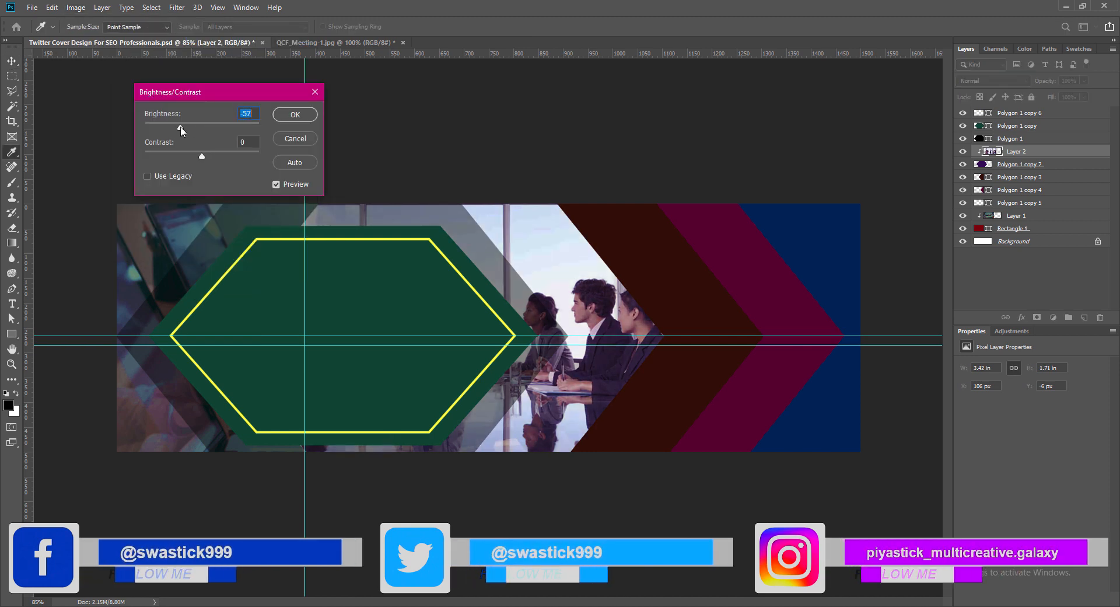
mouse_move(182, 130)
left_mouse_down()
mouse_move(170, 129)
mouse_move(195, 134)
left_mouse_up()
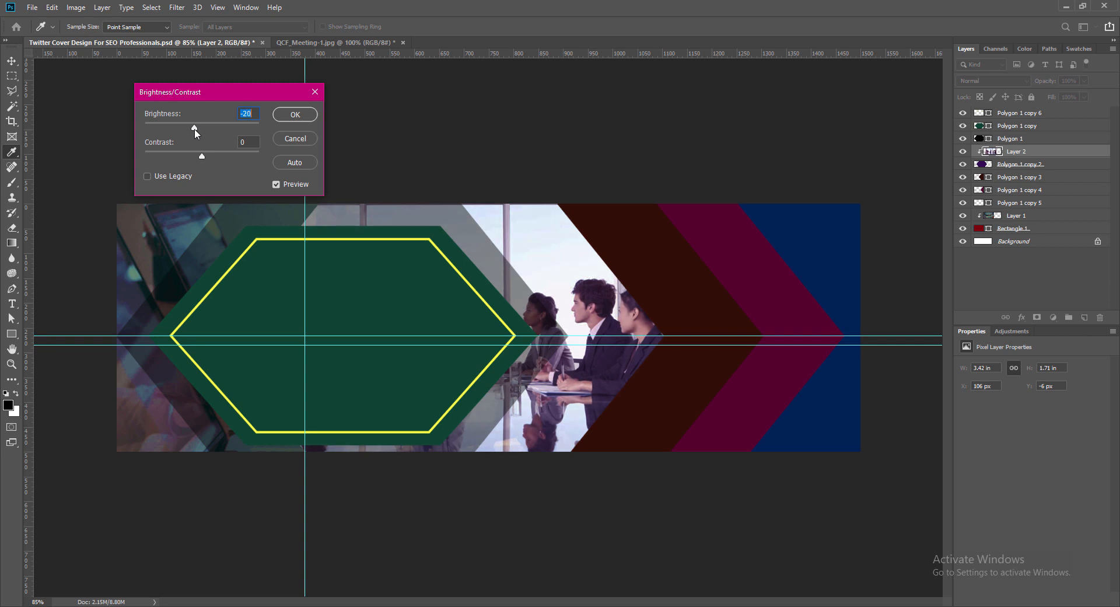
left_click(252, 114)
left_click(296, 114)
- Lower the meeting photo's lightness to -21 with a Hue/Saturation adjustment and save the document
left_click(75, 7)
mouse_move(166, 42)
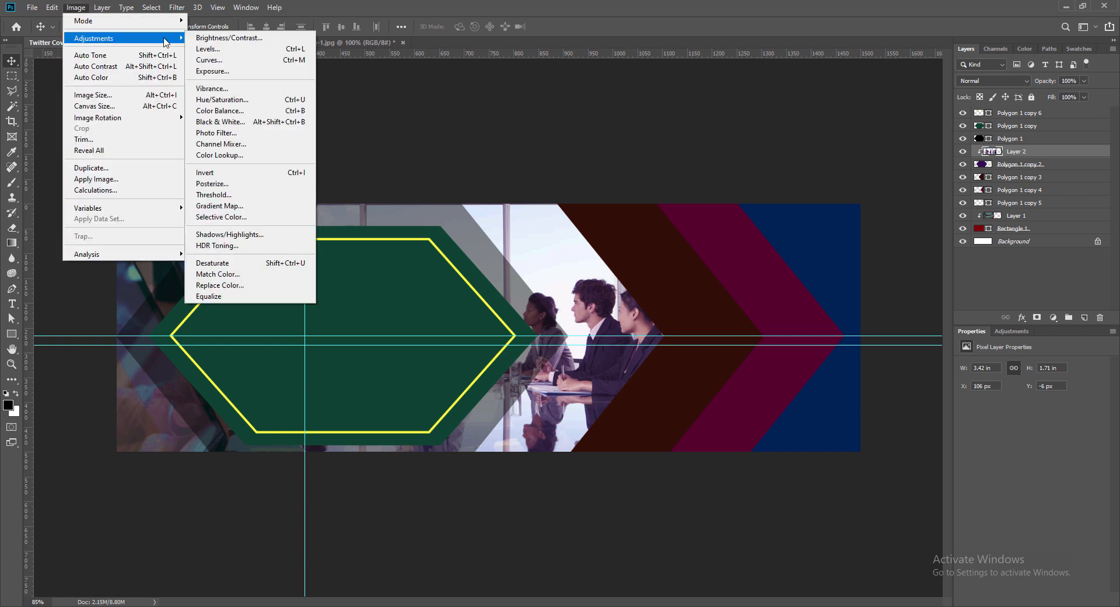
left_click(222, 99)
left_click(243, 221)
left_click_drag(243, 223, 234, 226)
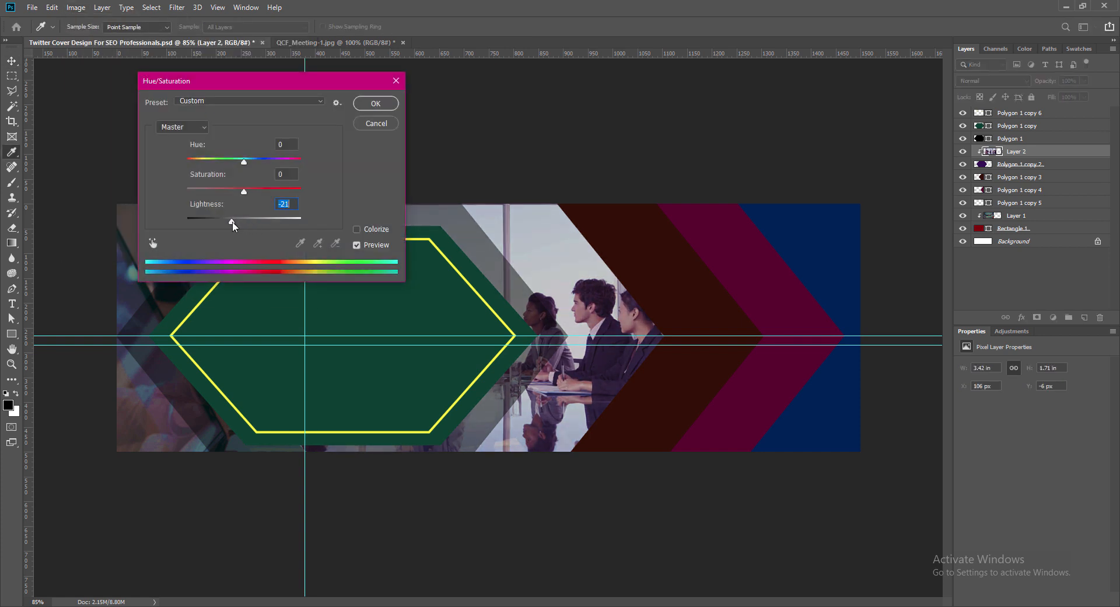
left_click(375, 104)
key("ctrl+s")
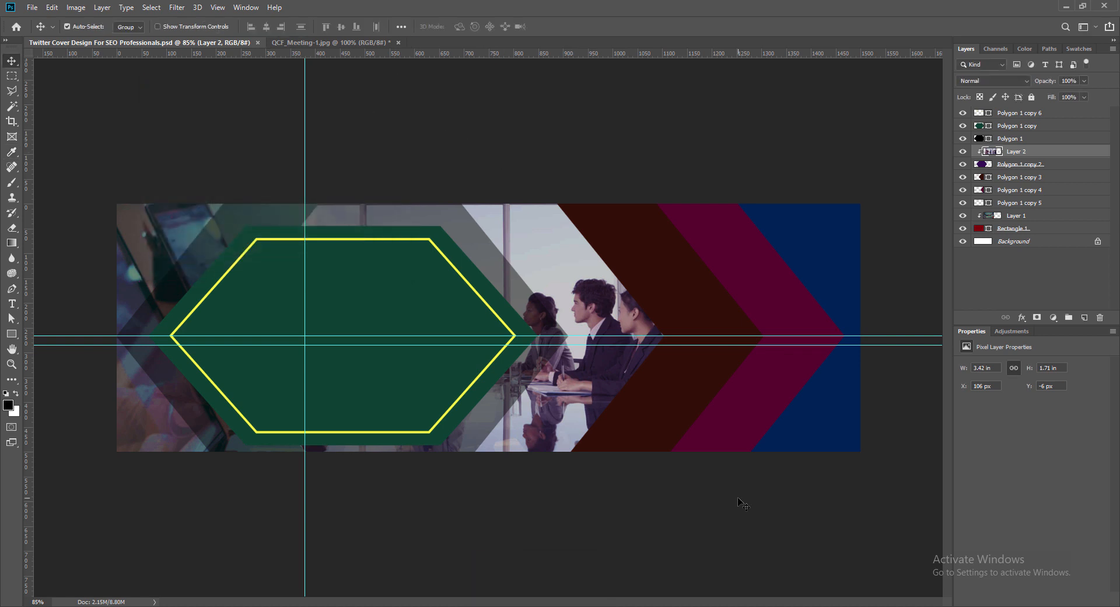
- Scale the corporate background photo down to about 2.57 × 1.71 in so it closely fits the canvas height
left_click(145, 234)
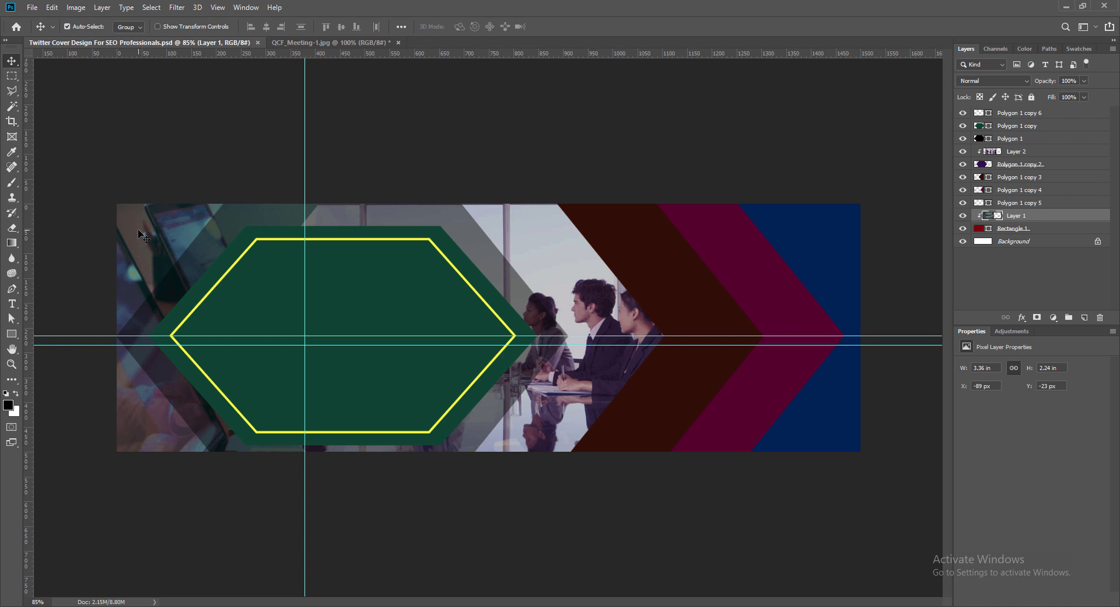
key("ctrl+t")
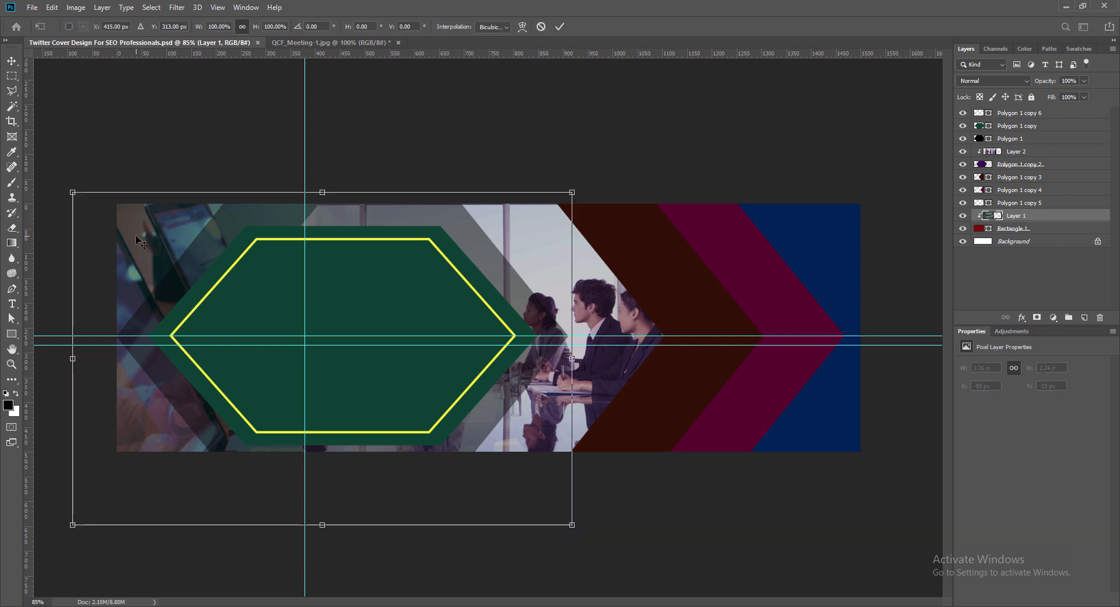
left_click_drag(572, 524, 484, 448)
left_click_drag(72, 193, 81, 198)
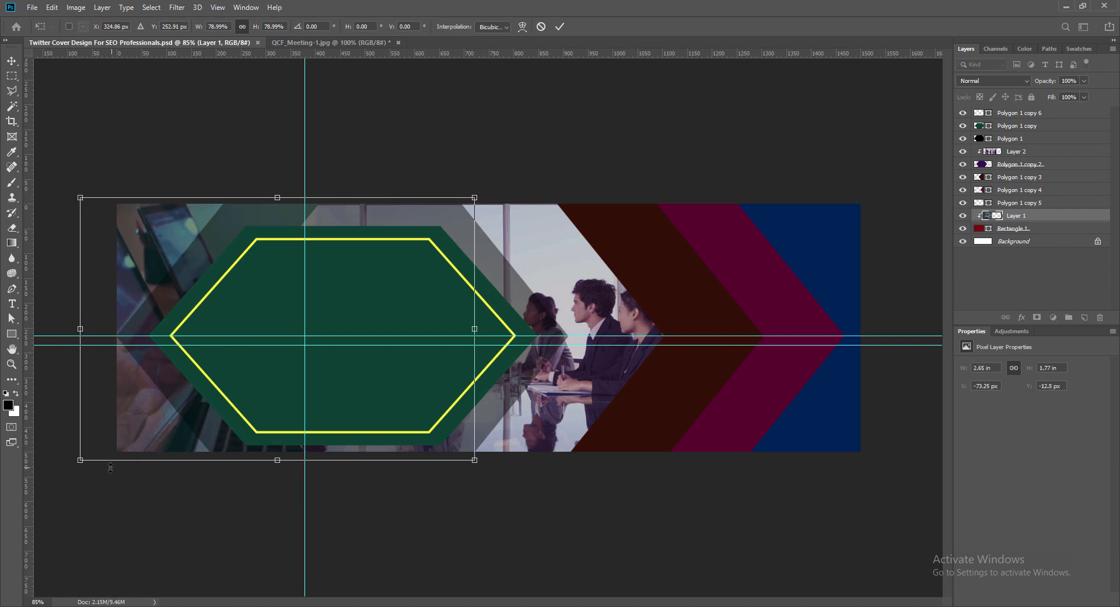
left_click_drag(81, 460, 88, 456)
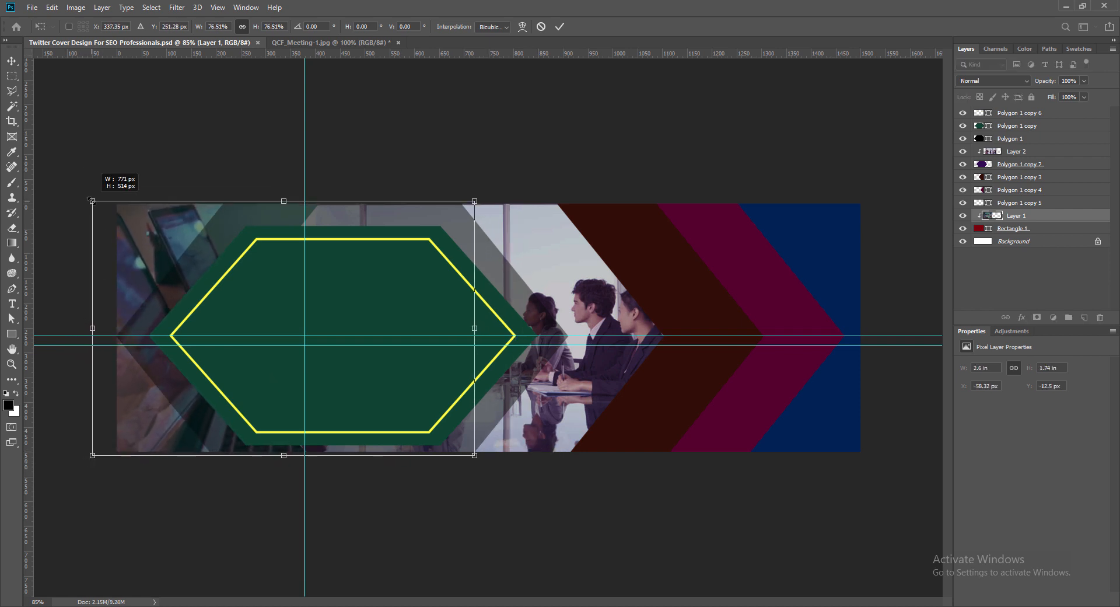
left_click(560, 26)
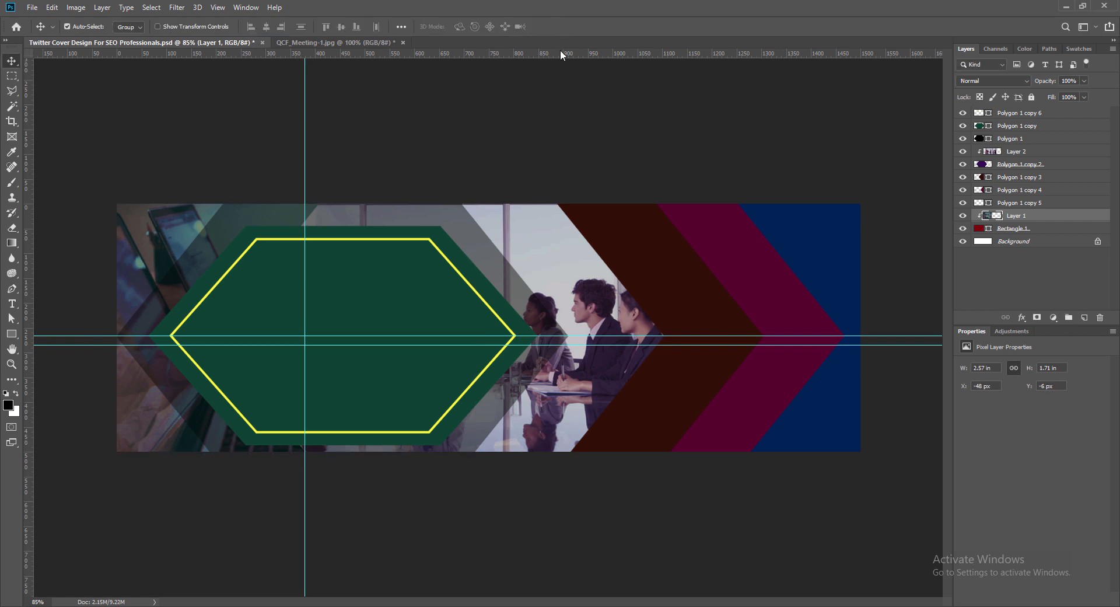
- Set the black hexagon's layer opacity to 33% and save the document
left_click(555, 262)
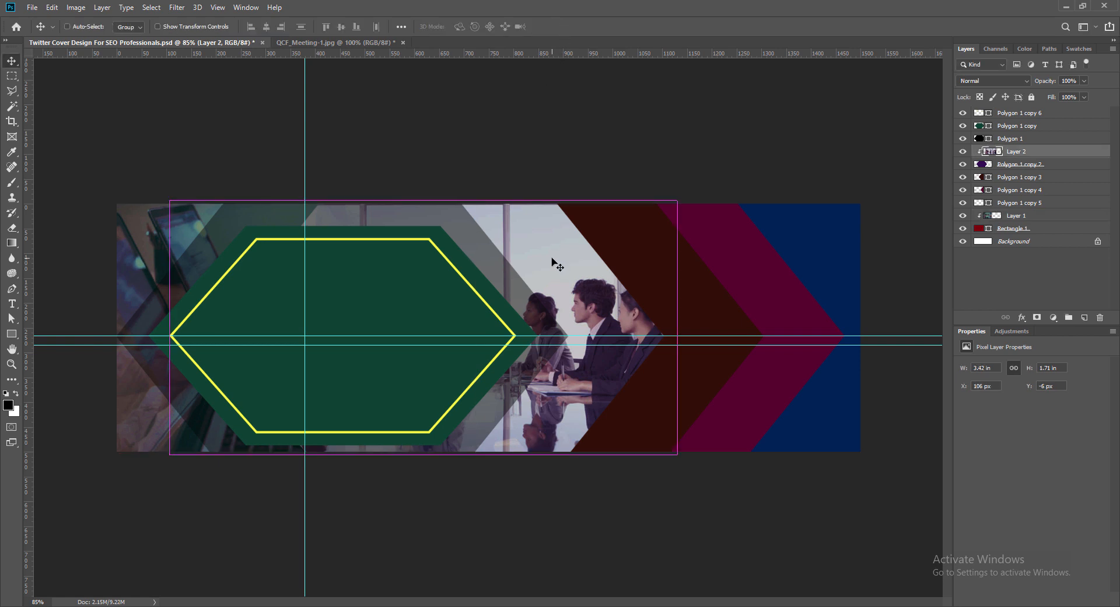
left_click(1081, 138)
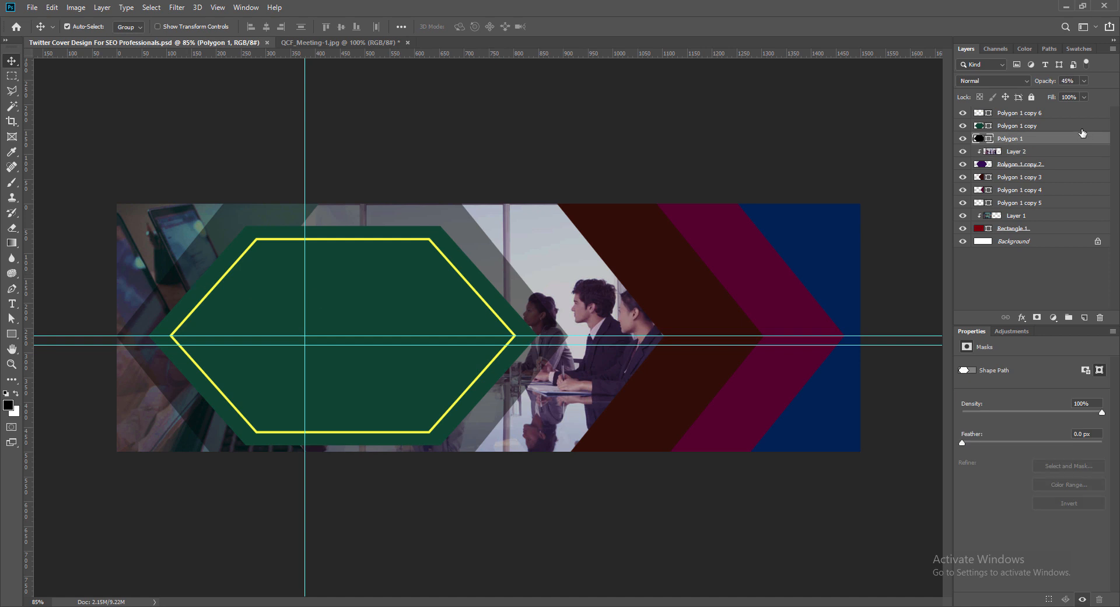
left_click(1077, 78)
type("33")
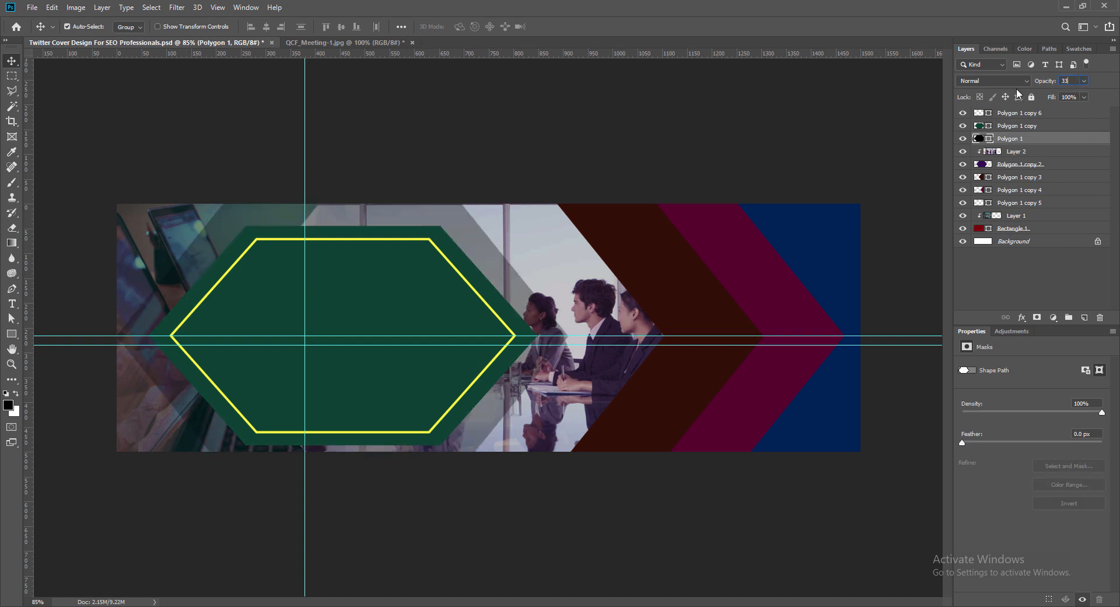
key("Return")
key("ctrl+s")
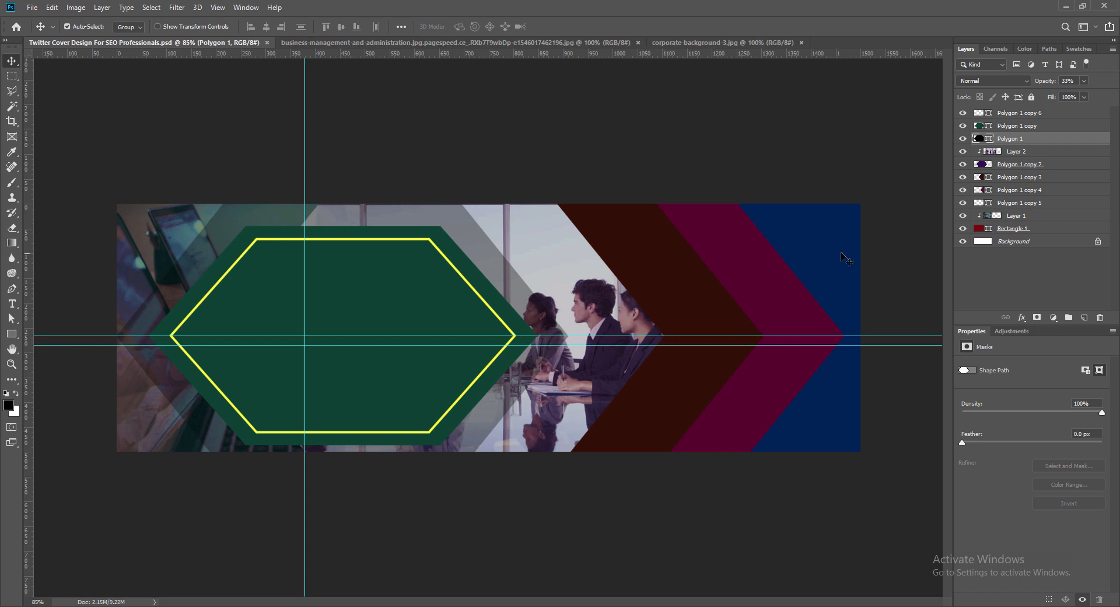
- Duplicate the corporate background photo and release the copy from its clipping mask
left_click(840, 257)
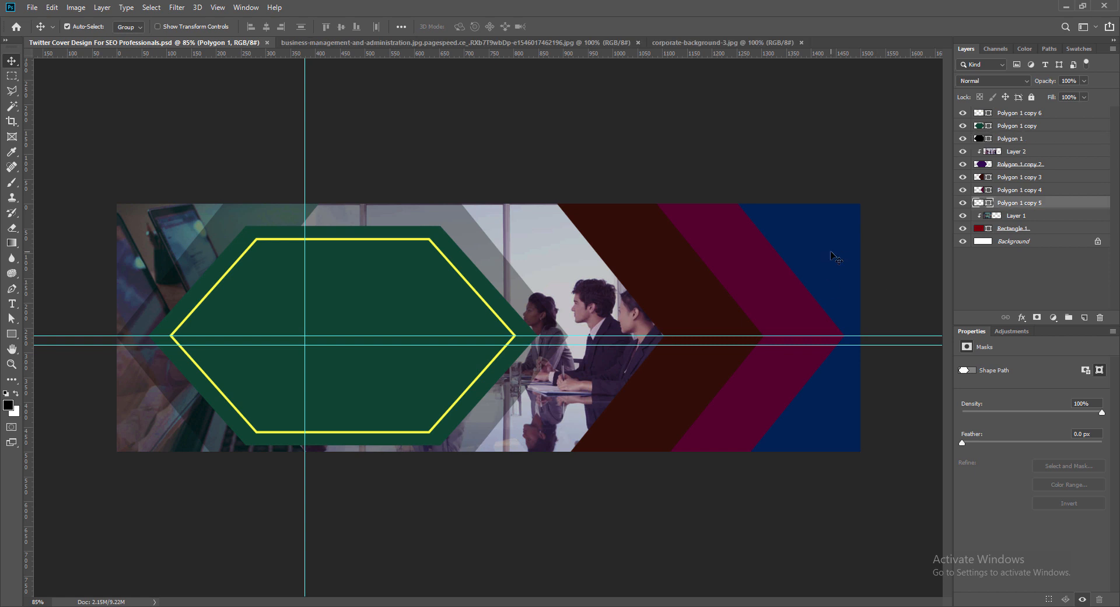
left_click(157, 240)
left_click_drag(157, 238, 236, 187)
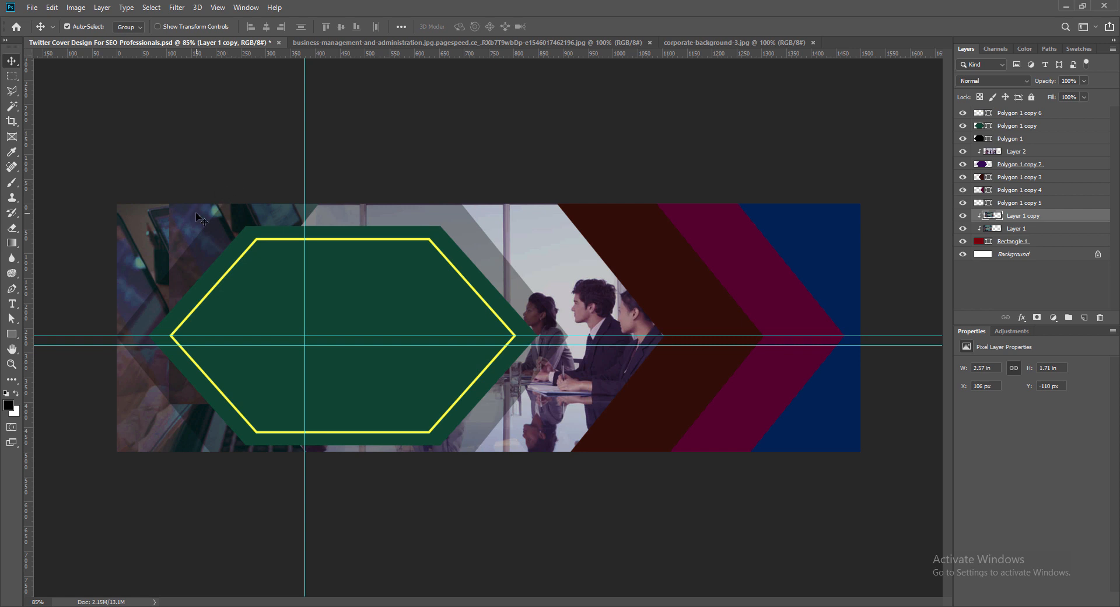
right_click(1008, 222)
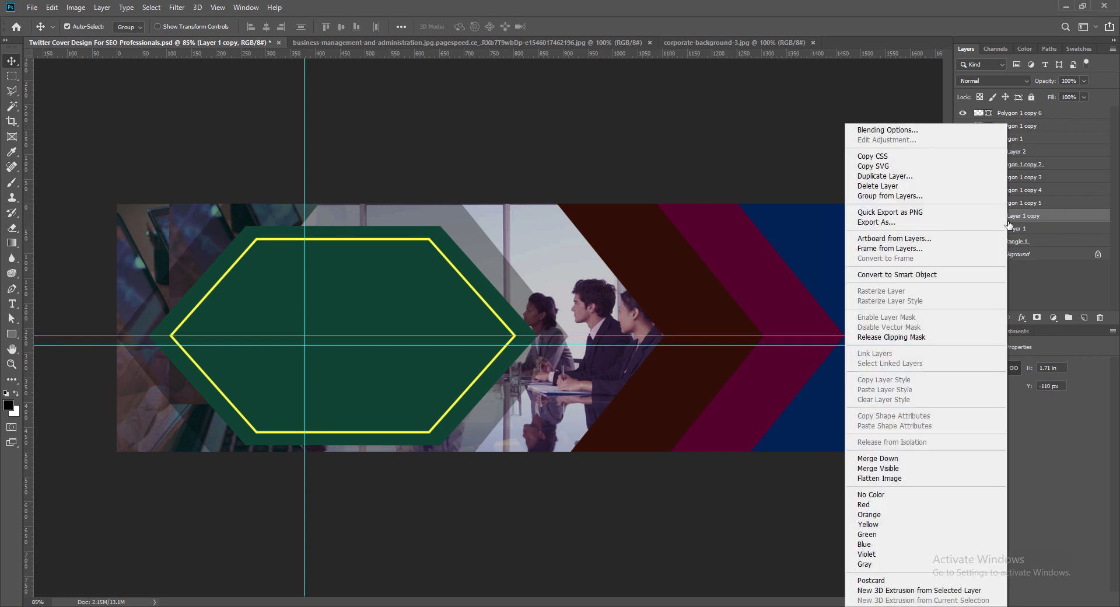
left_click(937, 343)
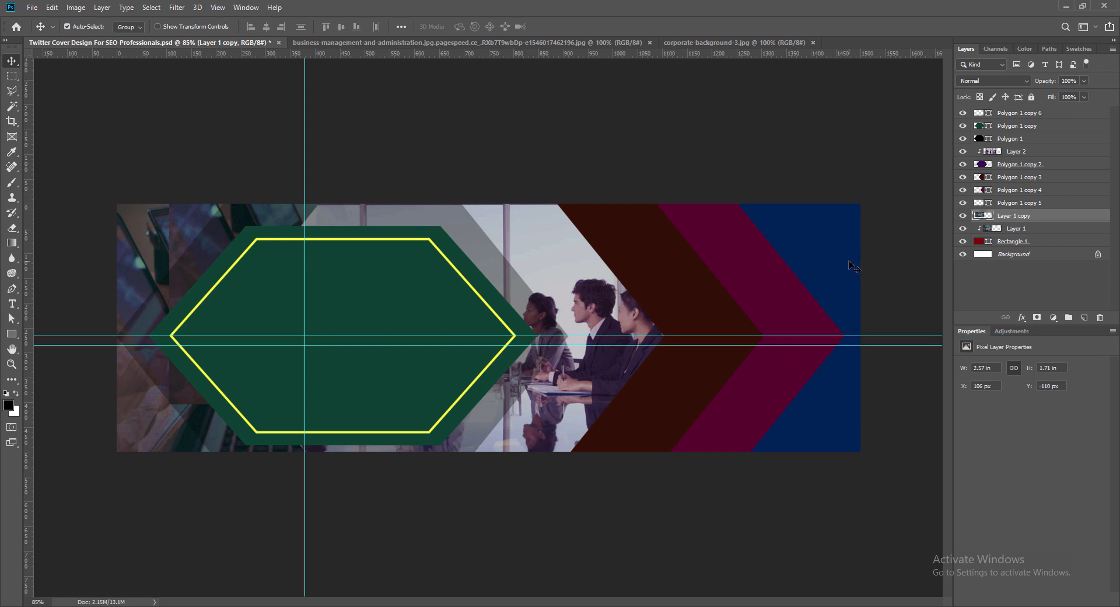
- Place the photo copy directly above the blue hexagon's layer, position it over the blue area, and clip it to that hexagon
left_click_drag(1018, 217, 1018, 195)
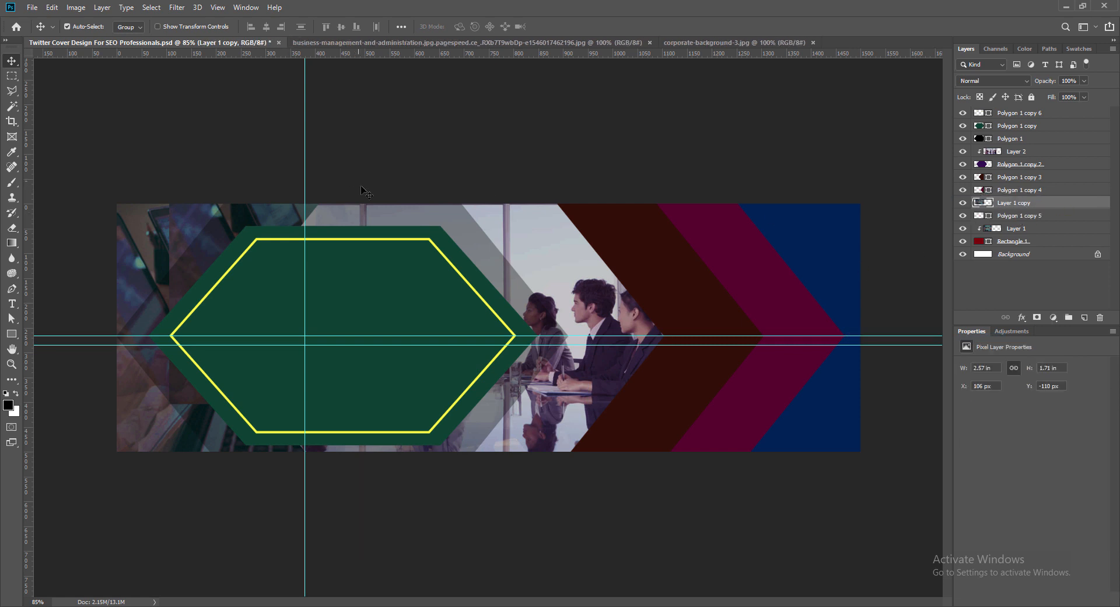
left_click_drag(218, 211, 650, 264)
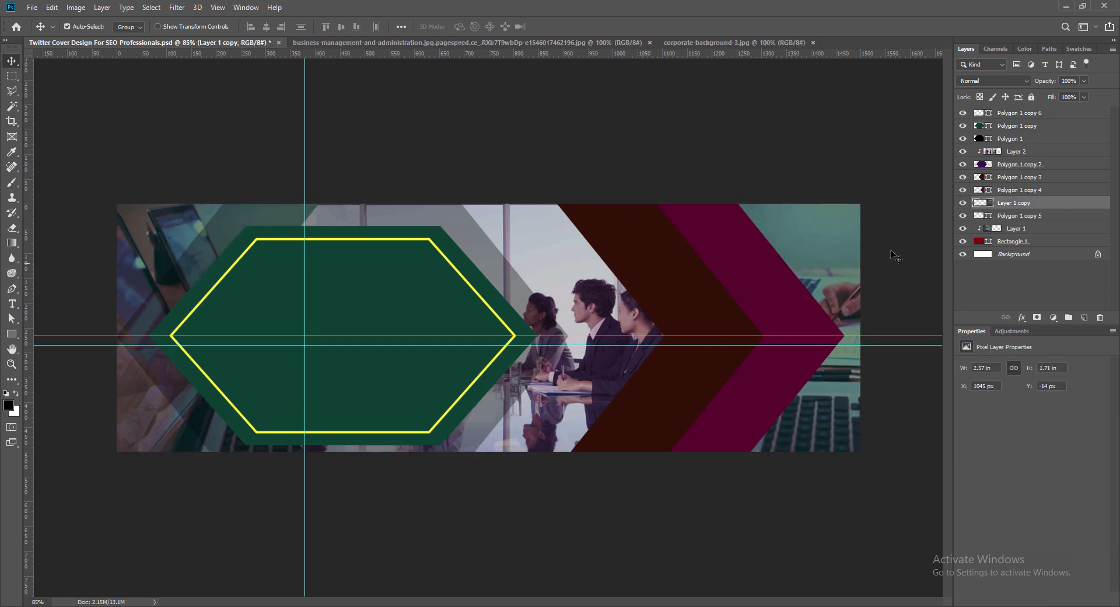
right_click(987, 204)
left_click(890, 337)
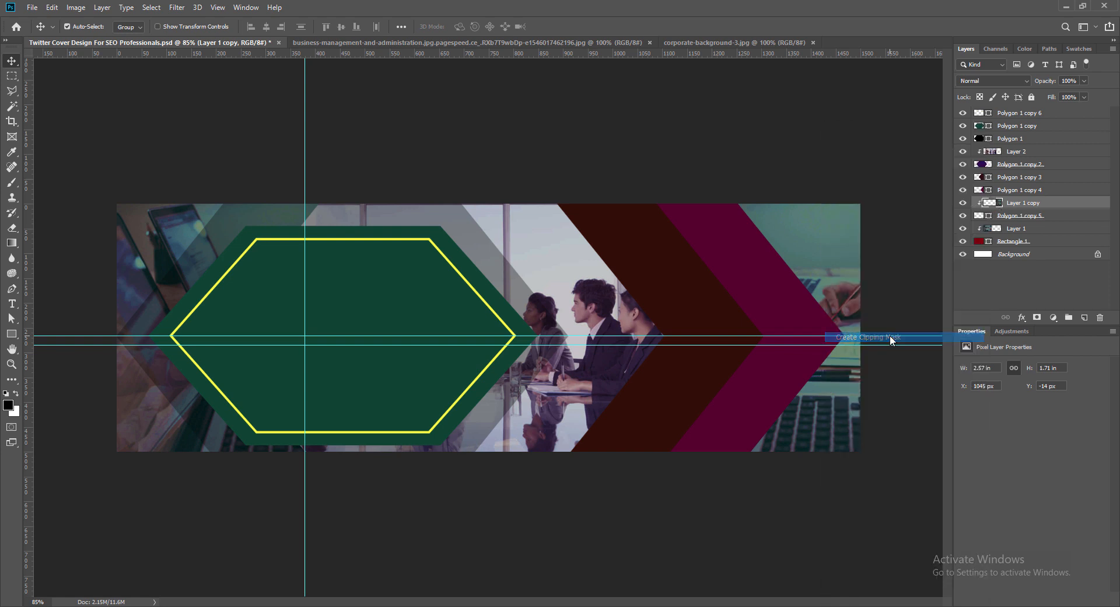
- Flip the clipped photo copy horizontally, position it at X 839 px, Y -8 px to mirror the opposite end, and save
key("ctrl+t")
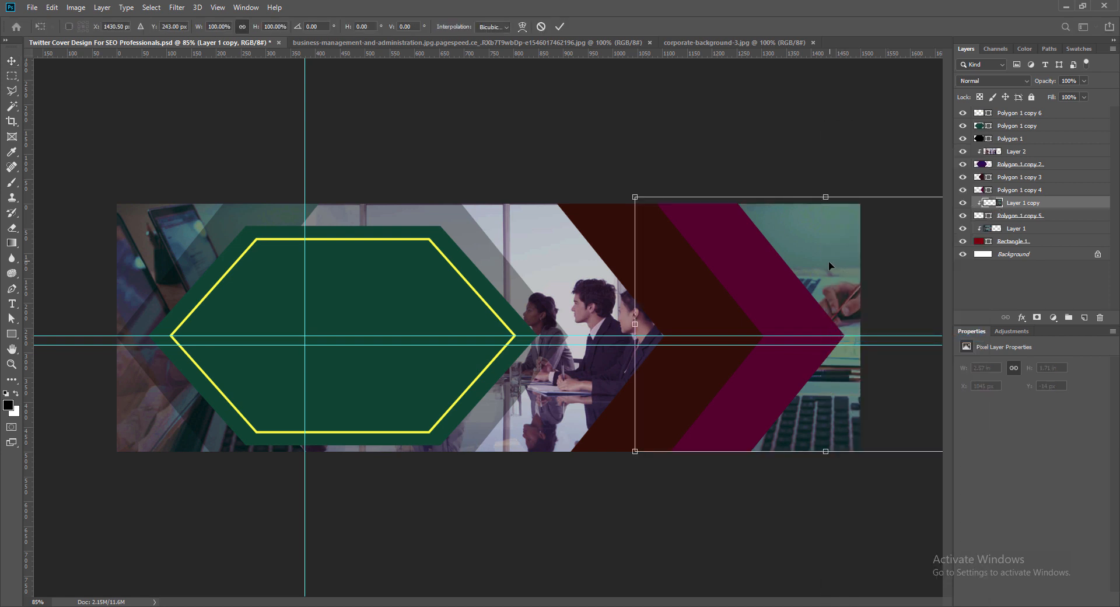
left_click_drag(837, 244, 739, 241)
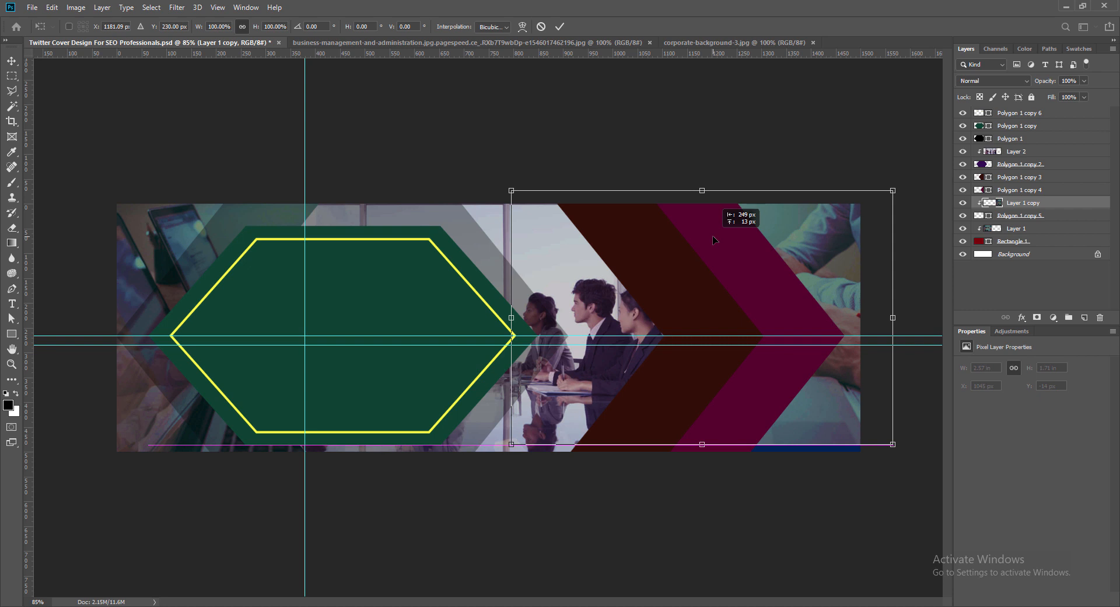
left_click_drag(713, 239, 872, 247)
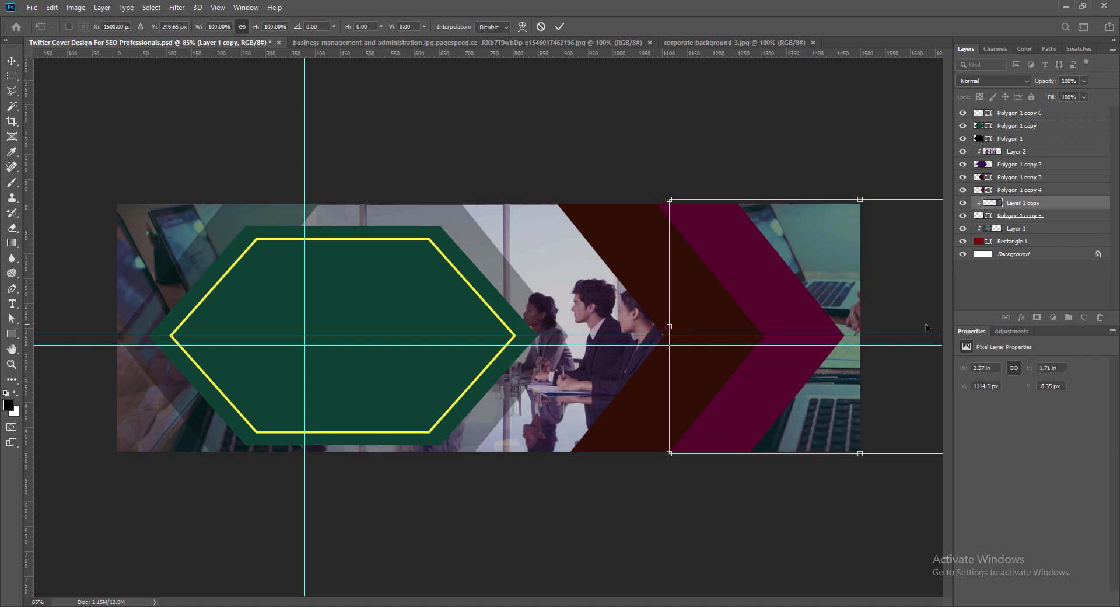
right_click(824, 279)
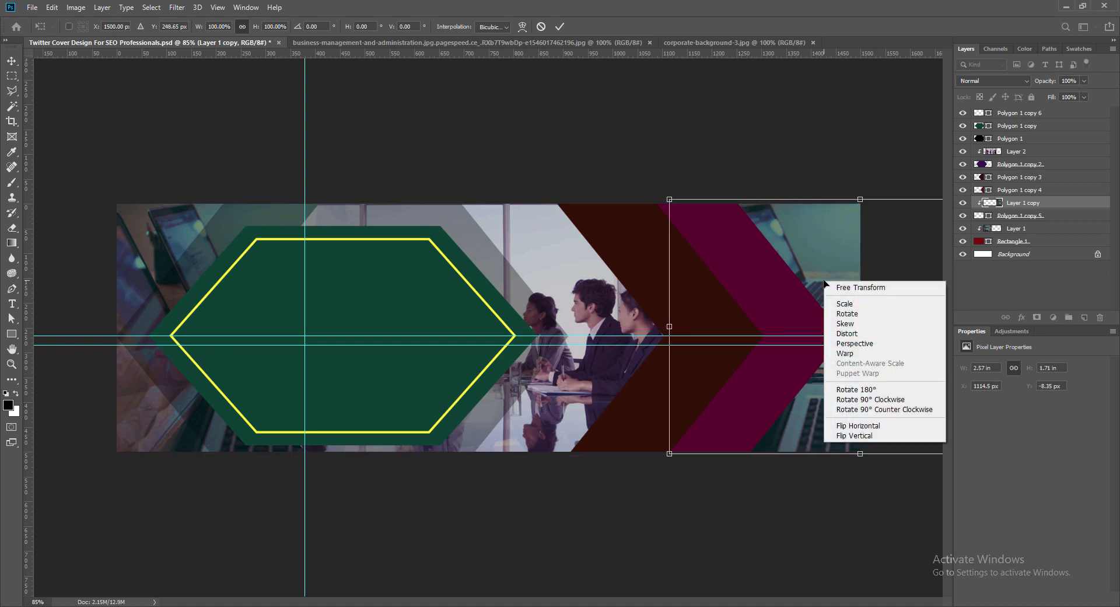
left_click(858, 425)
left_click_drag(855, 287, 717, 287)
key("Return")
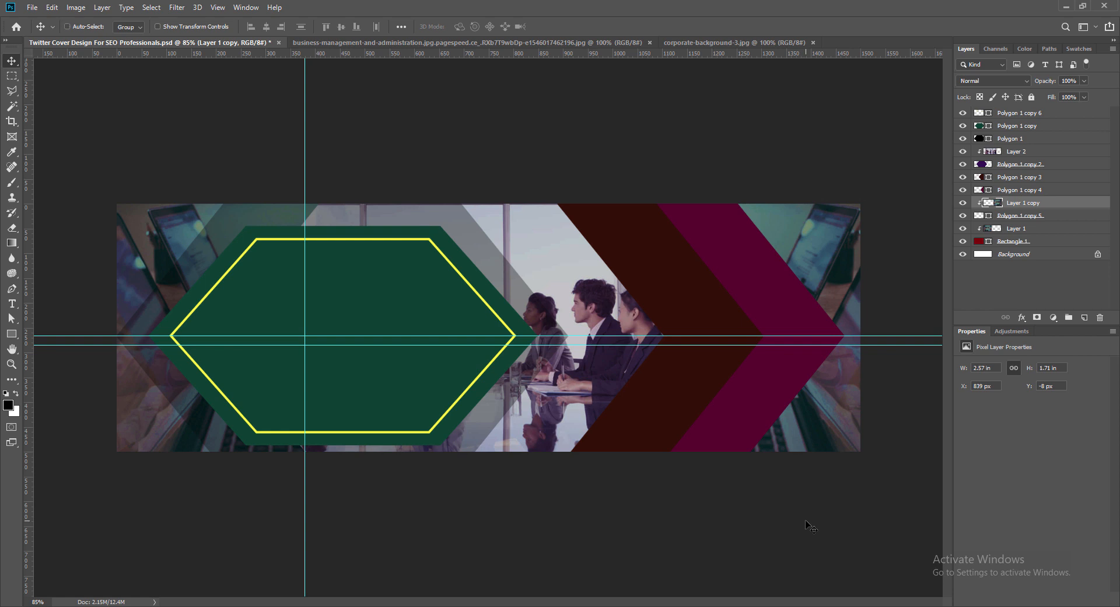
key("ctrl+s")
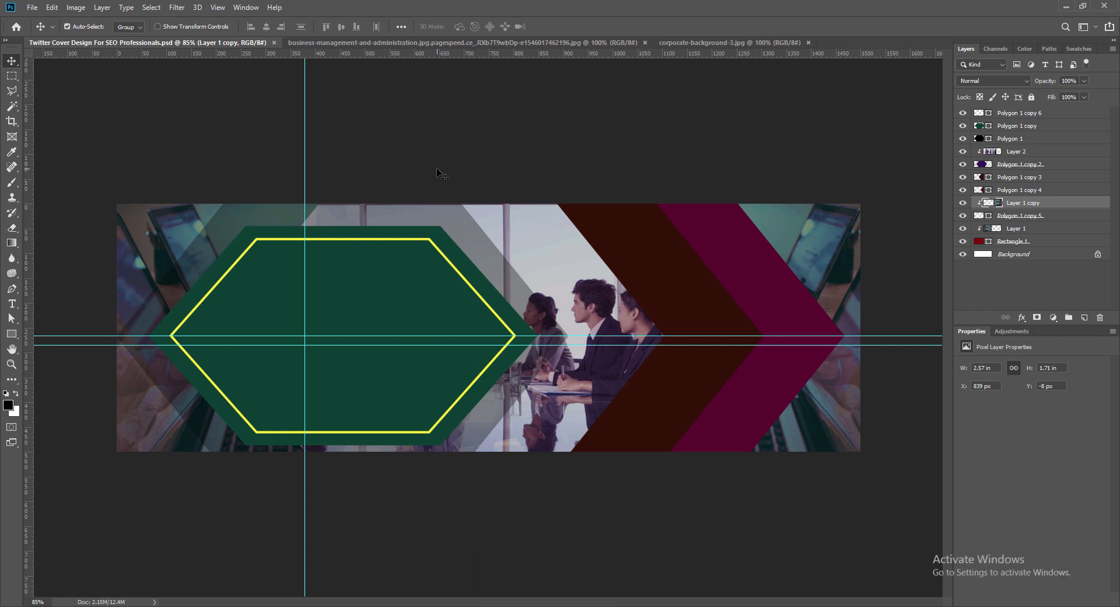
- Close the corporate background image and bring the businesswoman photo into the cover directly above the brown hexagon's layer
left_click(808, 43)
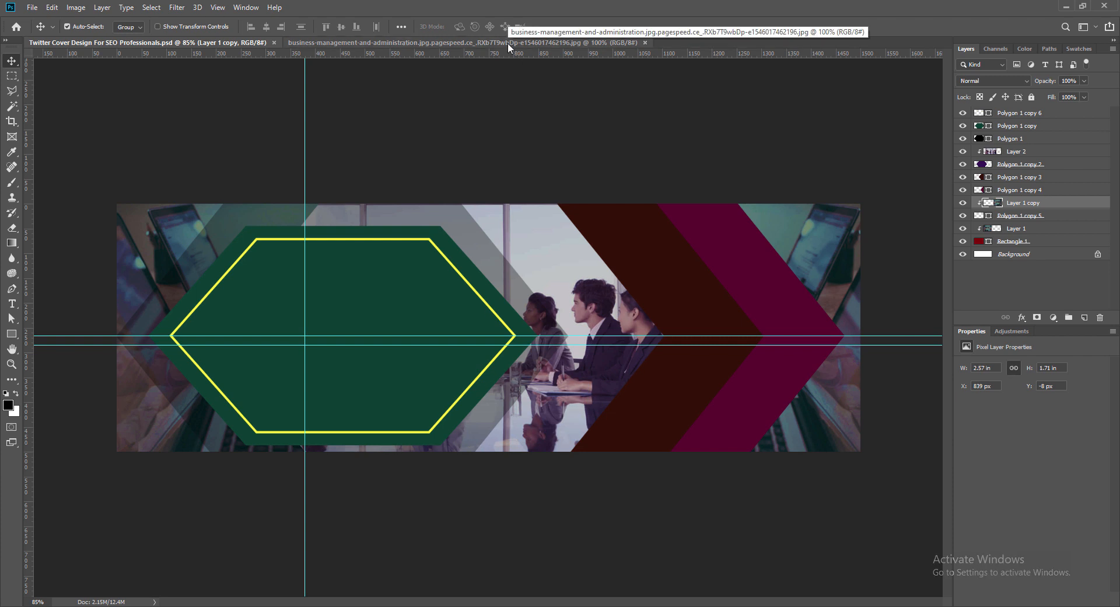
left_click(672, 270)
left_click(467, 43)
left_click(168, 43)
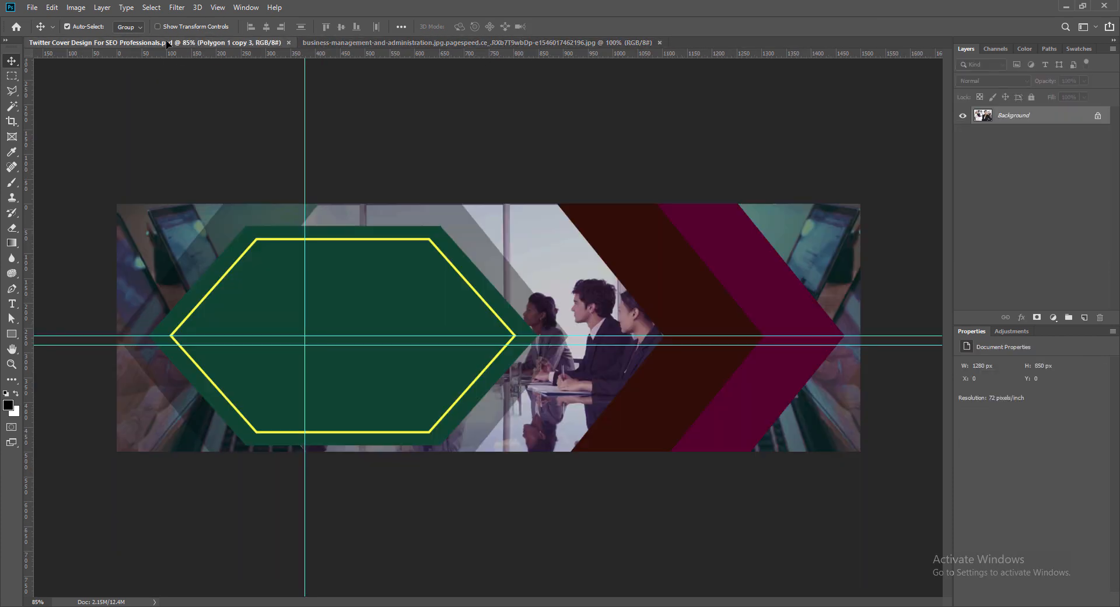
left_click_drag(168, 43, 632, 283)
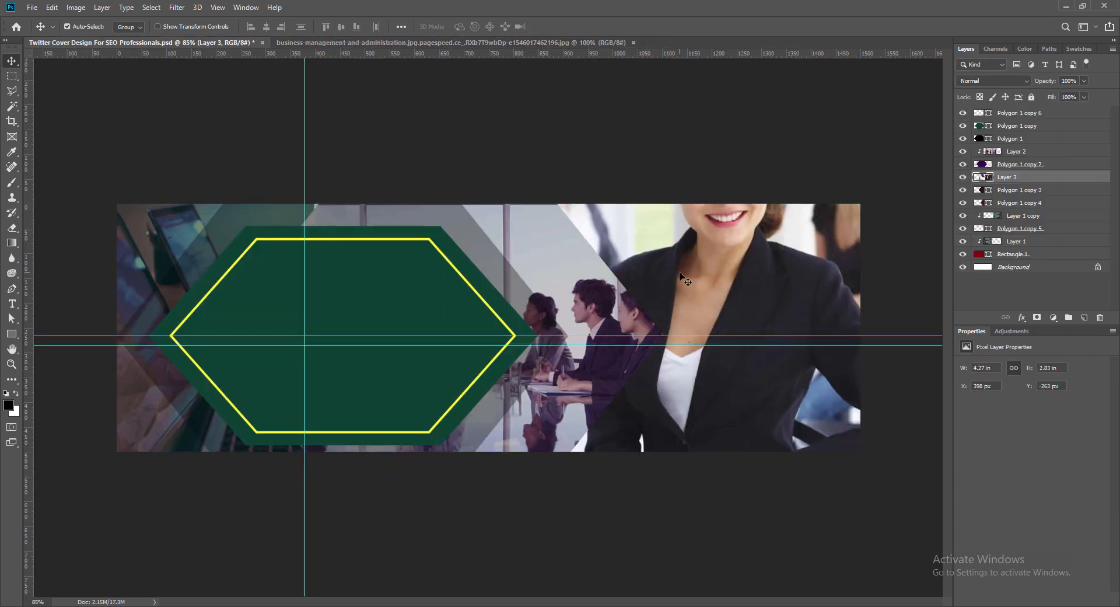
- Scale the businesswoman photo down to about 2.77 × 1.83 in and position it over the brown and magenta hexagons
key("ctrl+t")
left_click_drag(314, 73, 539, 221)
left_click_drag(740, 291, 679, 267)
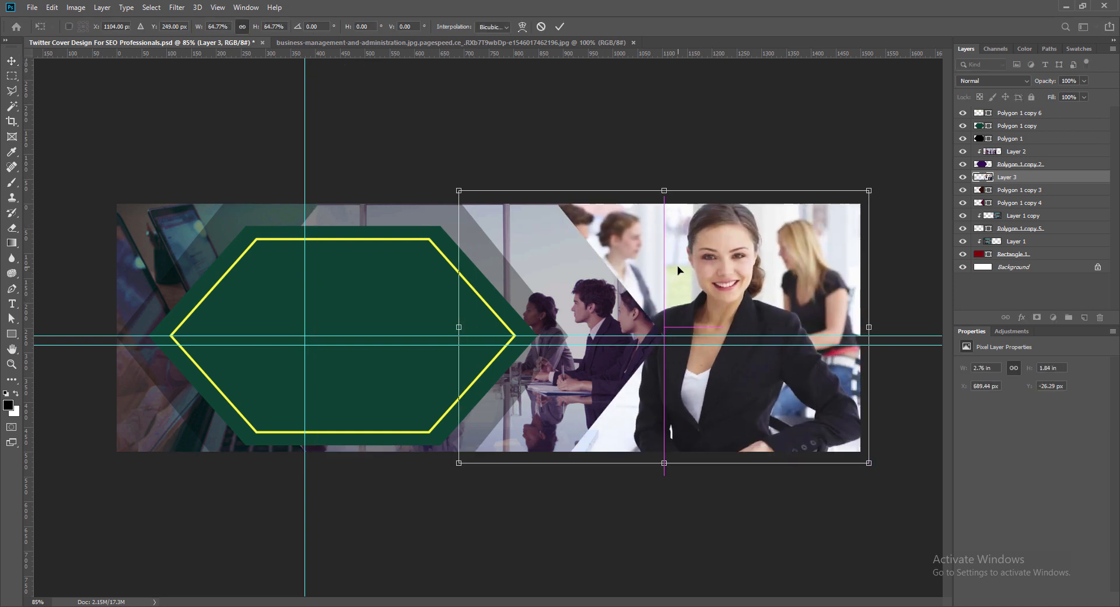
key("Return")
- Intensify the businesswoman photo's colors and shift its color balance toward cooler blue-purple tones
left_click(76, 7)
mouse_move(99, 32)
left_click(327, 91)
left_click_drag(463, 132, 510, 138)
left_click(556, 115)
left_click(76, 7)
left_click(234, 112)
left_click_drag(217, 151, 195, 152)
mouse_move(217, 165)
left_mouse_down()
mouse_move(236, 165)
mouse_move(198, 152)
mouse_move(235, 166)
left_mouse_up()
left_click(343, 111)
- Slightly lower the businesswoman photo's lightness with a Hue/Saturation adjustment
left_click(76, 7)
mouse_move(97, 39)
left_click(233, 99)
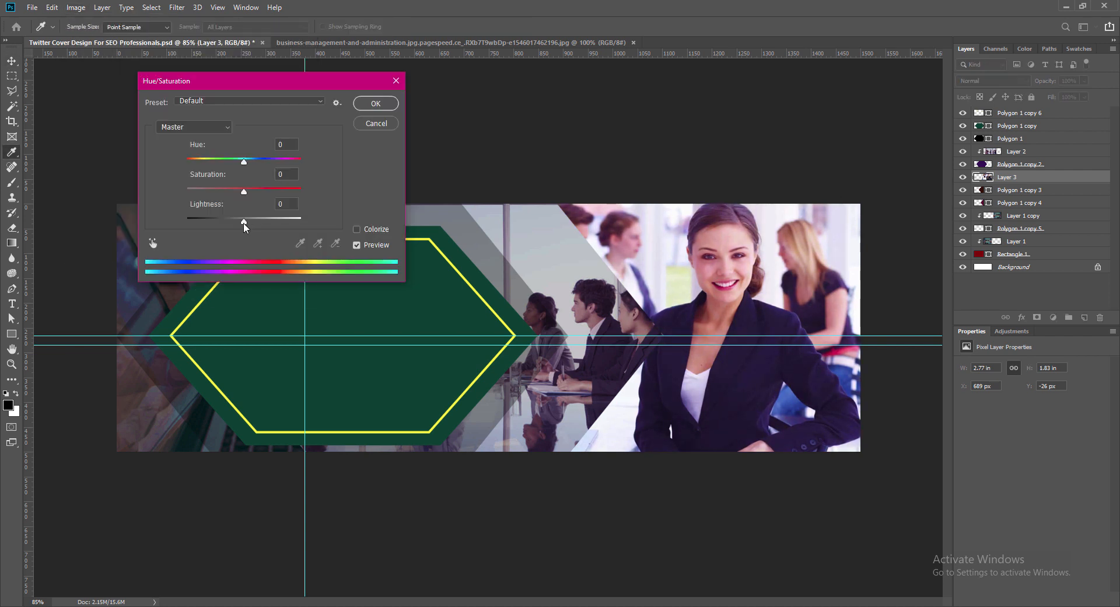
left_click_drag(244, 221, 239, 227)
key("Return")
key("v")
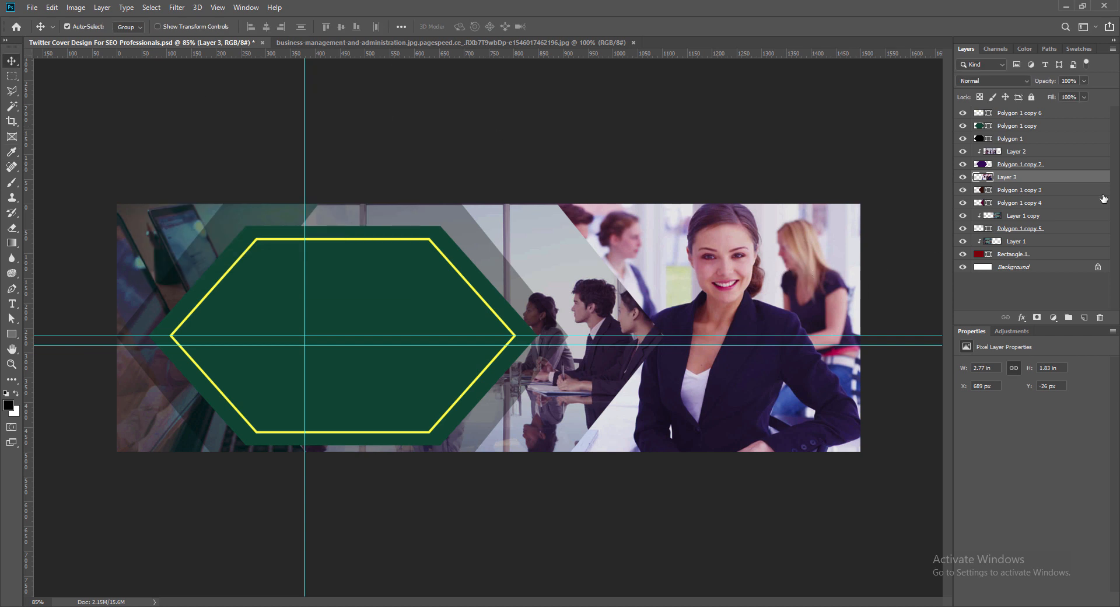
- Clip the businesswoman photo to the brown hexagon and shift it horizontally so her face sits inside the visible band
right_click(826, 263)
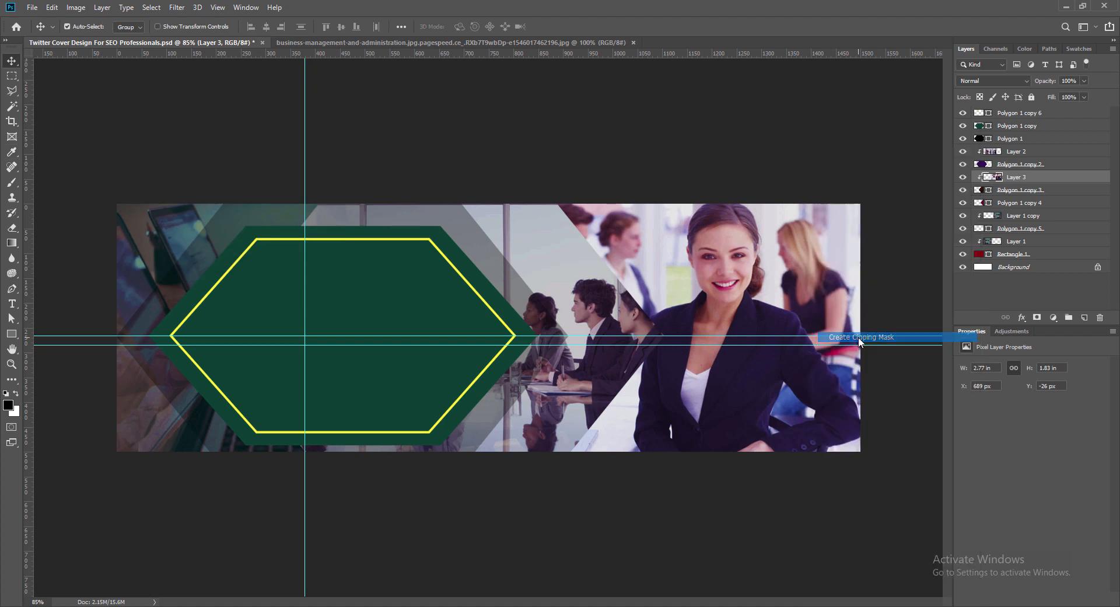
left_click(875, 331)
key("ctrl+t")
key("shift+Left")
key("shift+Left")
key("shift+Left")
key("shift+Left")
key("shift+Left")
key("shift+Left")
key("shift+Left")
key("shift+Left")
key("shift+Left")
key("shift+Left")
key("shift+Left")
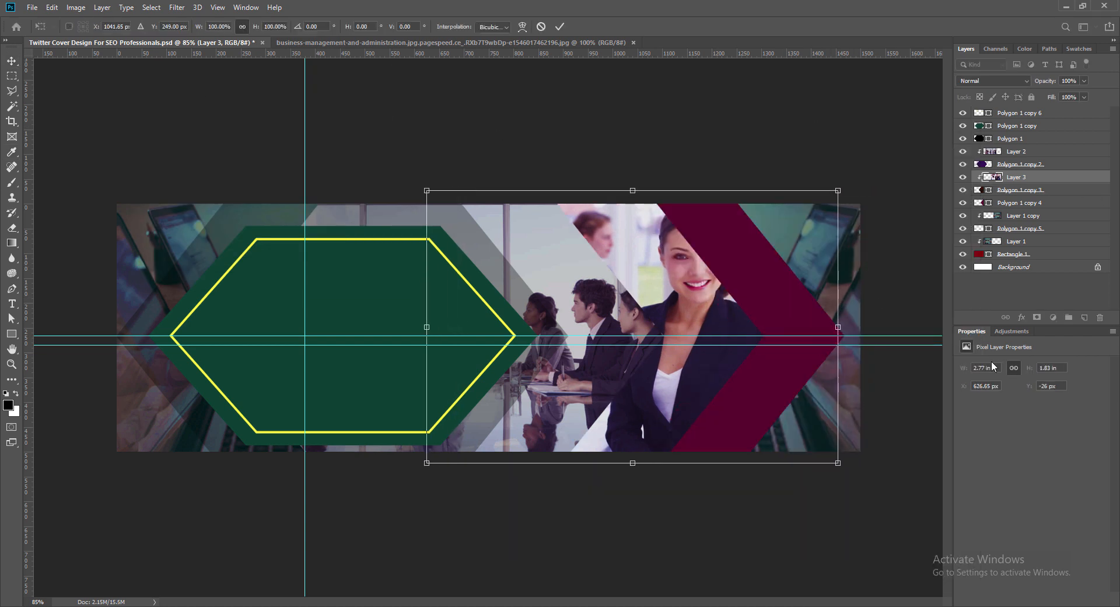
key("shift+Left")
key("shift+Left")
key("shift+Left")
key("shift+Left")
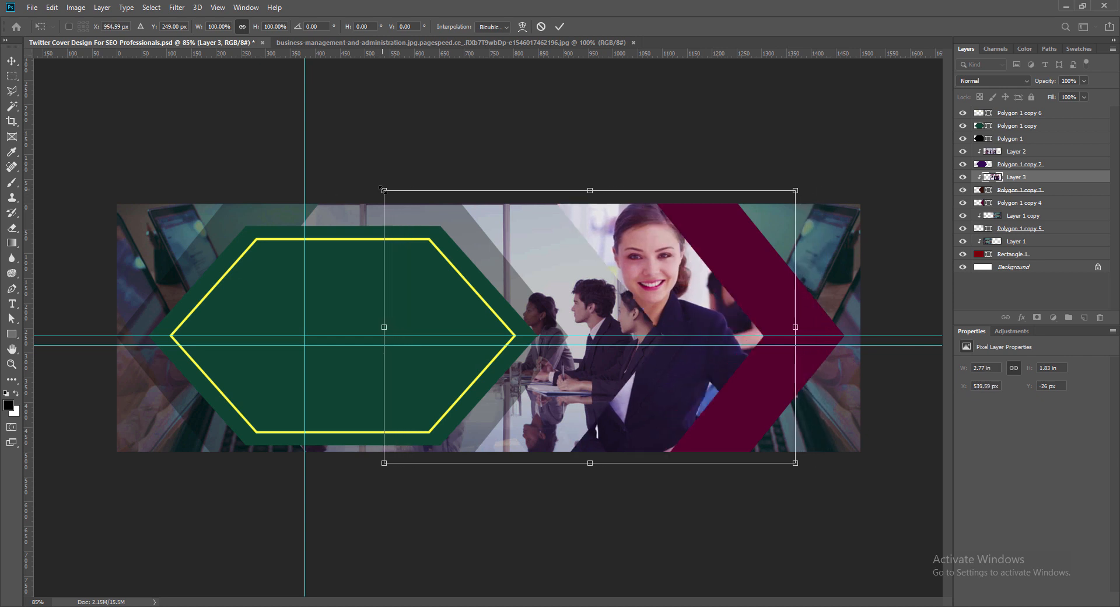
- Scale the businesswoman photo down to about 2.58 × 1.71 in to fit the canvas height and save the document
left_click_drag(383, 190, 400, 201)
left_click_drag(400, 463, 412, 455)
left_click(559, 26)
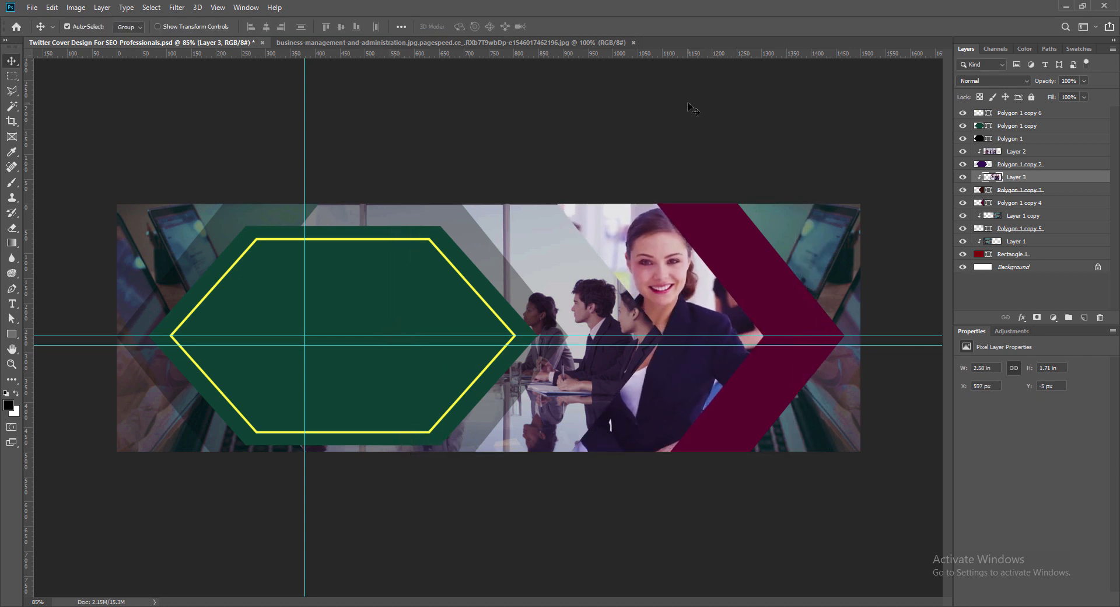
key("ctrl+s")
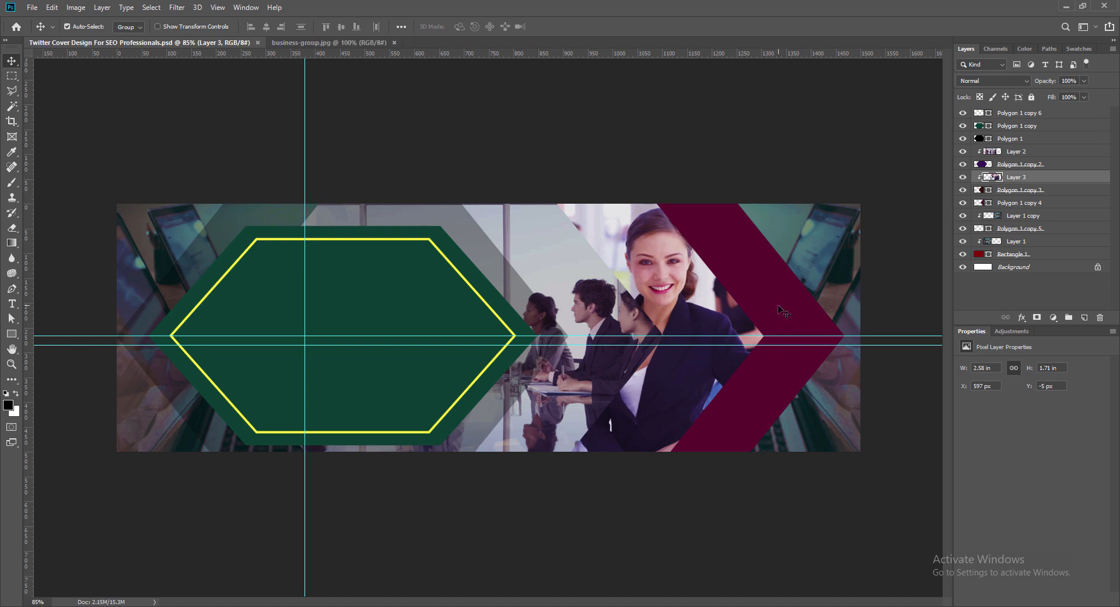
- Bring the business-group photo into the cover above the magenta hexagon's layer and enlarge it to about 2.8 × 1.76 in
left_click(350, 42)
left_click_drag(455, 280, 742, 263)
key("ctrl+t")
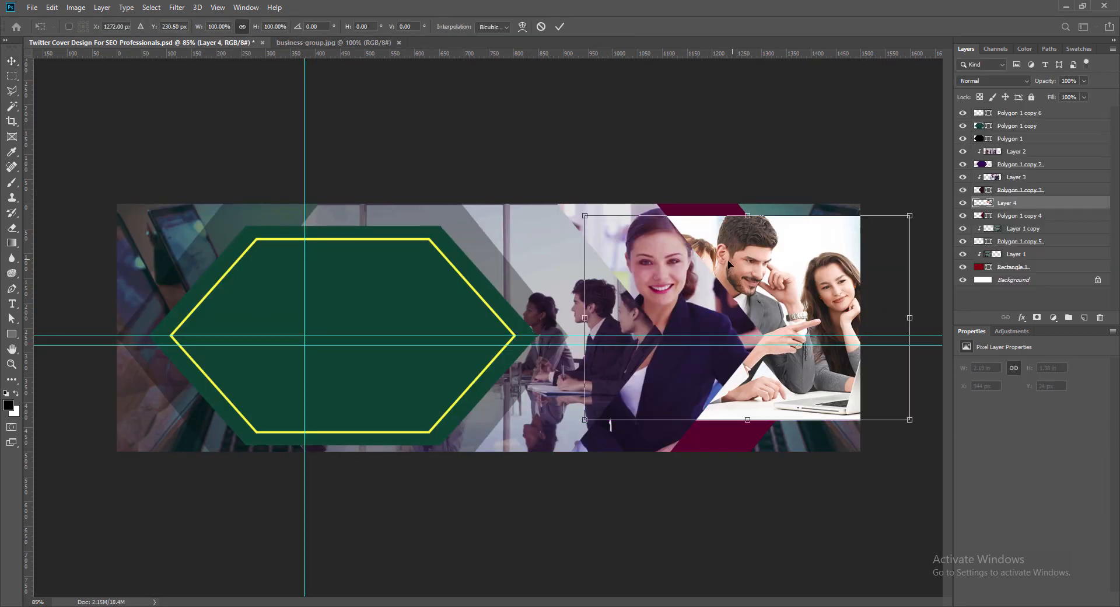
left_click_drag(912, 215, 935, 200)
left_click_drag(587, 420, 520, 461)
key("Return")
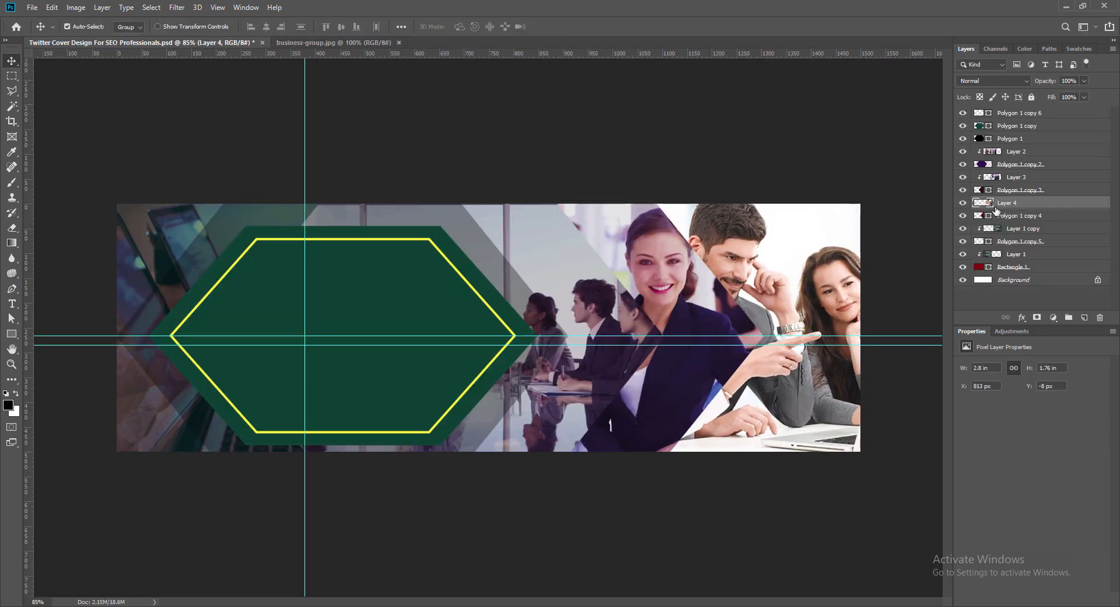
- Clip the business-group photo to the magenta hexagon and scale it down to about 2.69 × 1.69 in
left_click(995, 209, "alt")
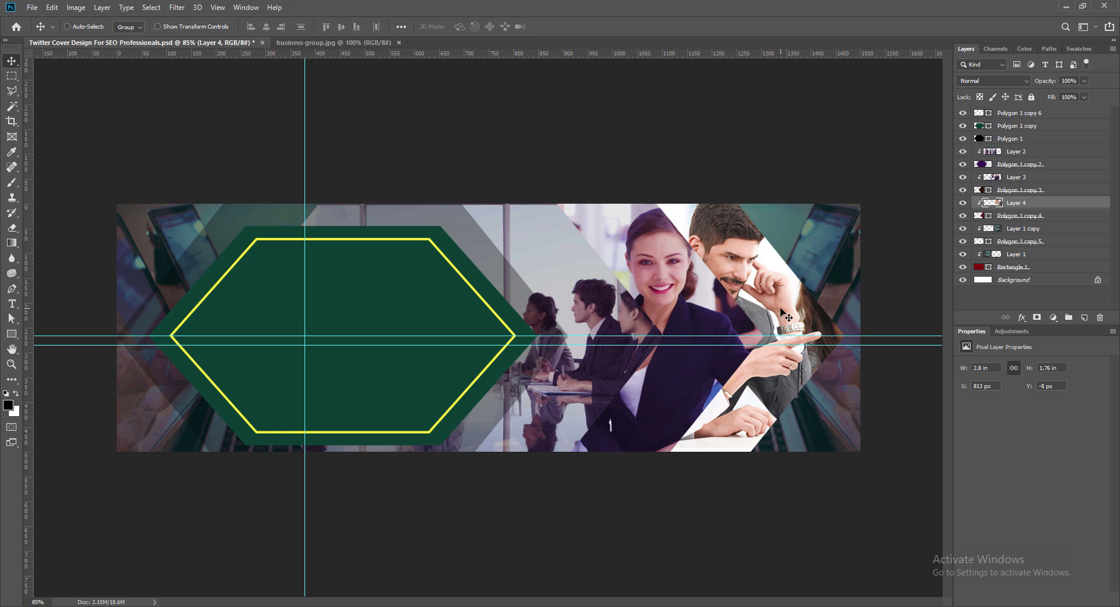
key("ctrl+t")
key("Left")
key("Left")
key("Left")
key("Left")
key("Left")
key("Left")
key("Left")
key("Left")
key("Left")
key("Left")
key("Left")
key("Left")
key("Left")
key("Left")
key("Left")
key("Left")
key("Left")
key("Left")
key("Left")
key("Left")
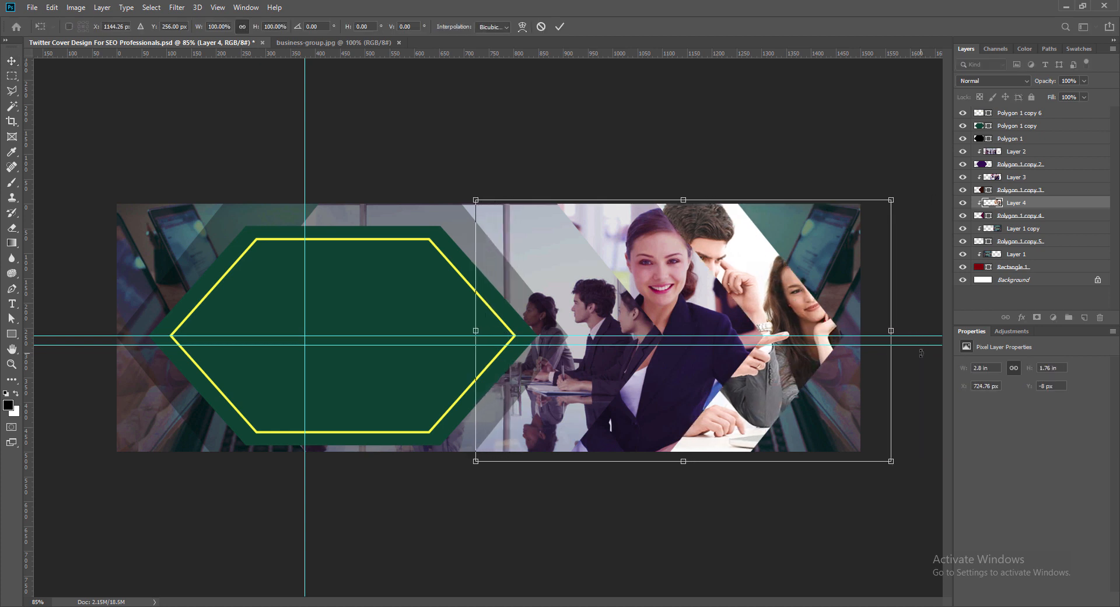
key("Left")
key("Left")
left_click_drag(475, 461, 487, 452)
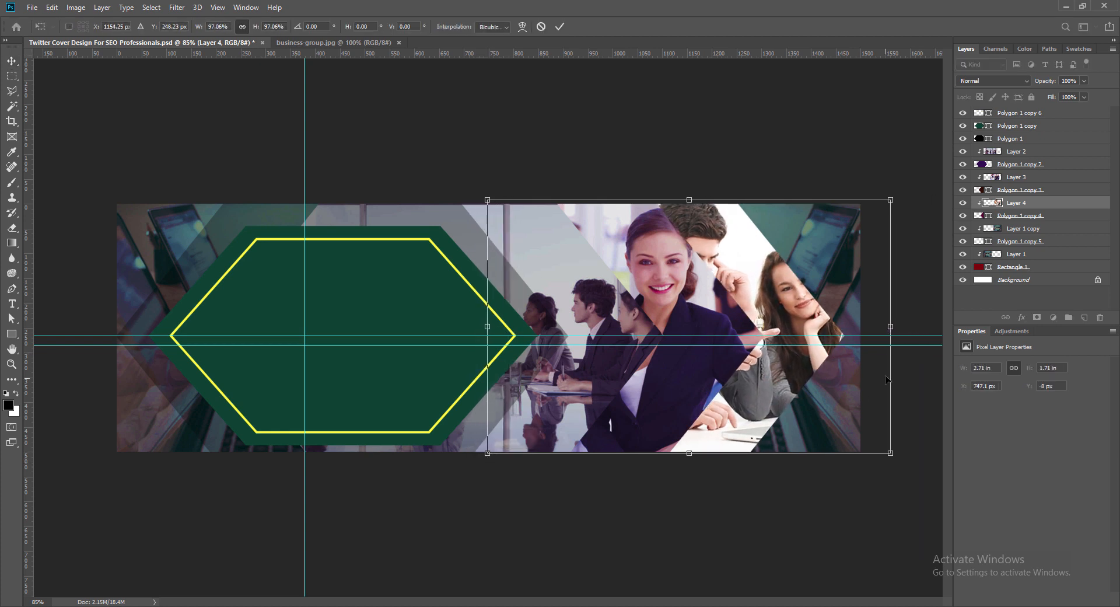
left_click_drag(893, 199, 890, 201)
key("Return")
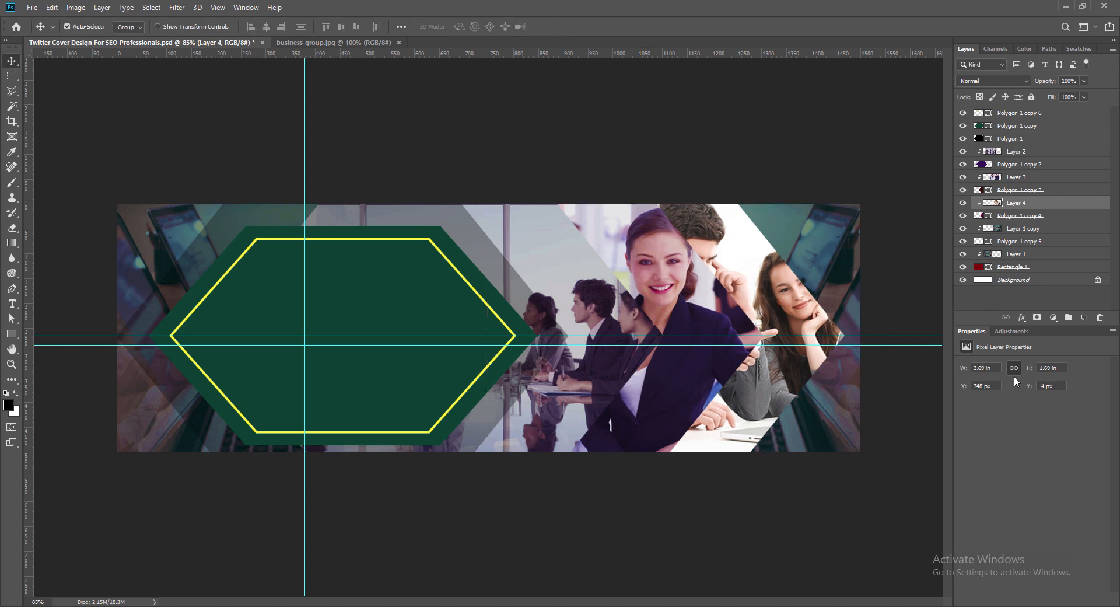
- Move the business-group photo horizontally to X 836 px so the man's face fills the magenta hexagon's visible band
key("Right")
key("Right")
key("Right")
key("Right")
key("Right")
key("Right")
key("Right")
key("Right")
key("Right")
key("Right")
key("Right")
key("Right")
key("Right")
key("Right")
key("Right")
key("Right")
key("Right")
key("Right")
key("Right")
key("Right")
key("Right")
key("Right")
key("Right")
key("Right")
key("Right")
key("Right")
key("Right")
key("Right")
key("Right")
key("Right")
key("Right")
key("Right")
key("Right")
key("Right")
key("Right")
key("Right")
key("Right")
key("Right")
key("Right")
key("Right")
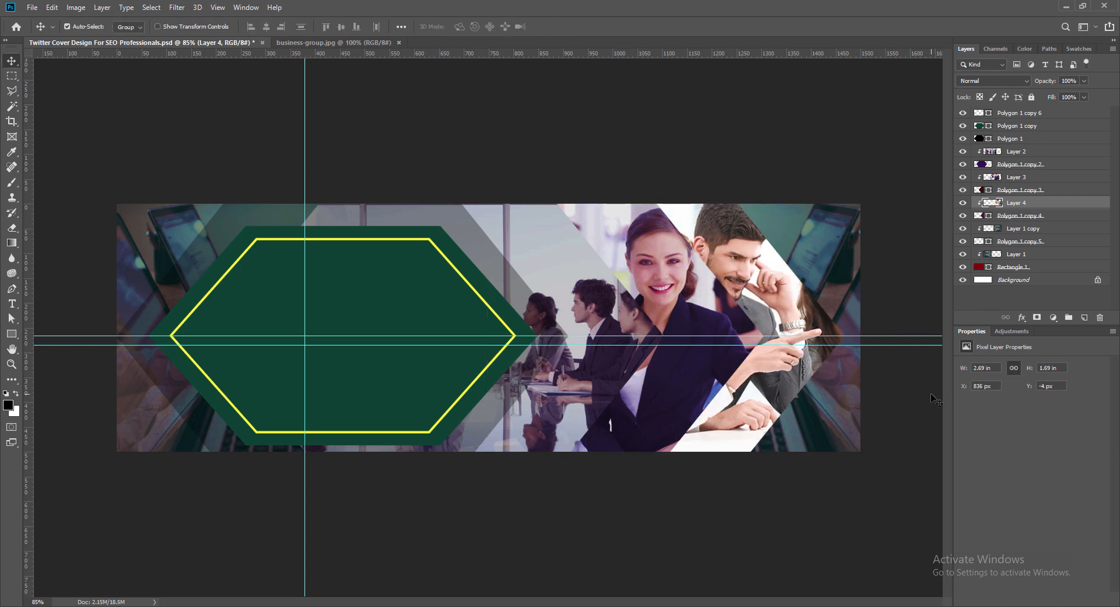
- Fine-tune the business-group photo's horizontal position to X 832 px within the magenta hexagon
key("Right")
key("Right")
key("Right")
key("Right")
key("Right")
key("Right")
key("Right")
key("ctrl+t")
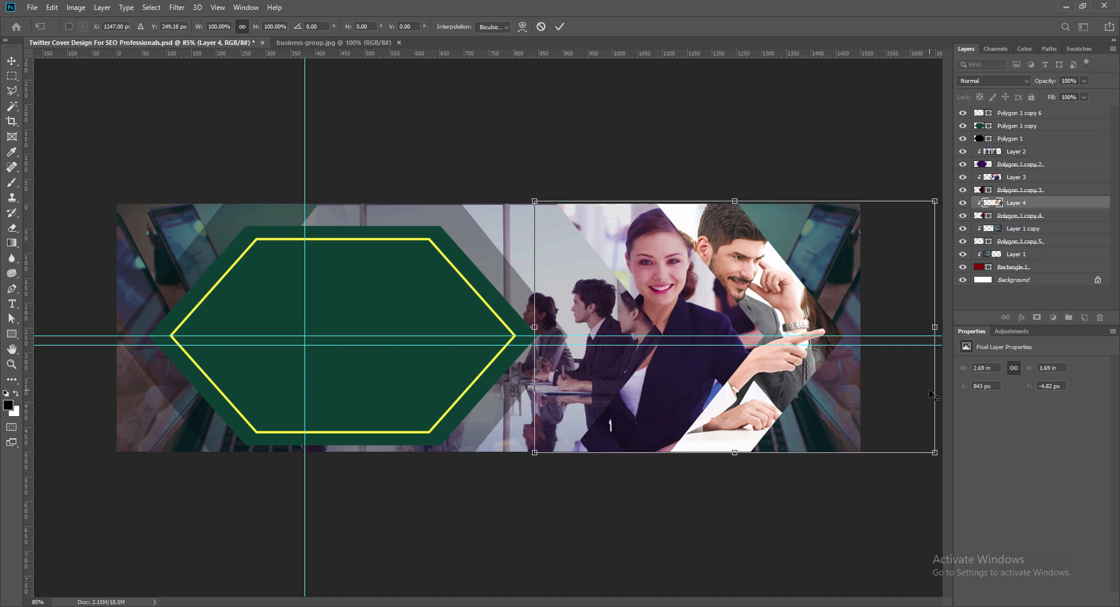
key("Down")
key("Left")
key("Left")
key("Left")
key("Left")
key("Left")
key("Left")
key("Left")
key("Left")
key("Left")
key("Return")
left_click(920, 425)
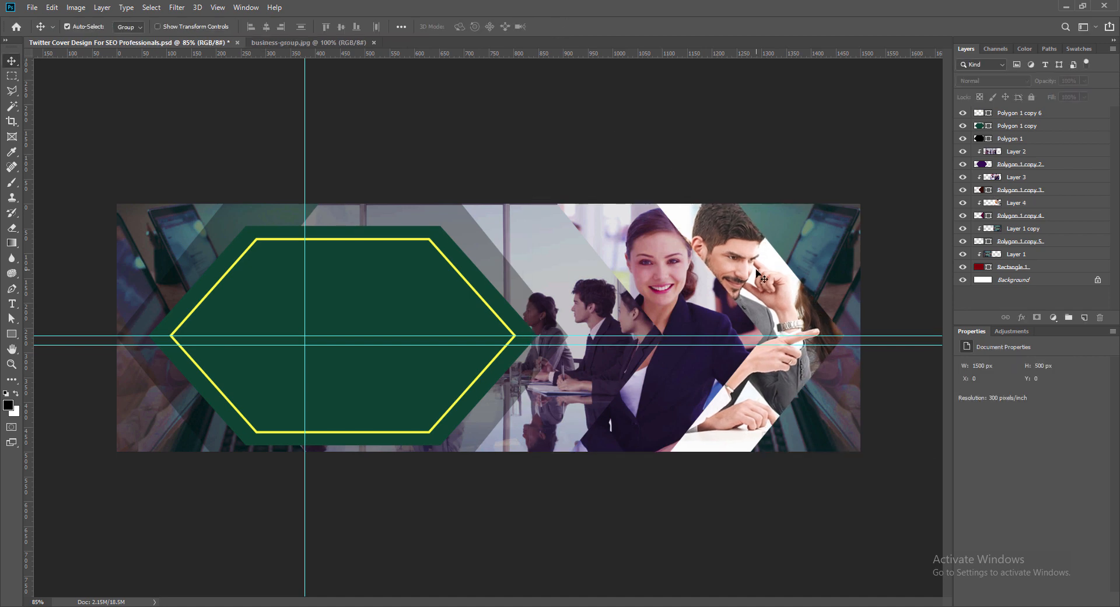
- Raise the business-group photo's vibrance to +90 and set its midtone color balance to 0, -31, +36
left_click(757, 271)
left_click(76, 8)
mouse_move(93, 38)
left_click(217, 86)
left_click_drag(463, 134, 513, 135)
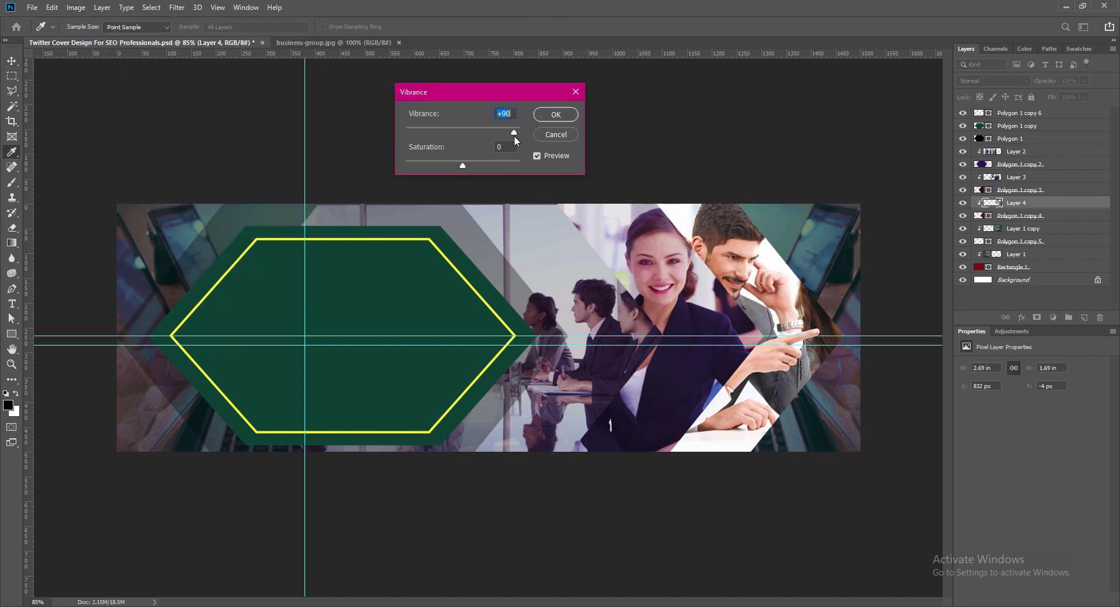
key("Return")
left_click(76, 8)
left_click(222, 113)
mouse_move(217, 164)
left_mouse_down()
mouse_move(239, 164)
mouse_move(200, 151)
left_mouse_up()
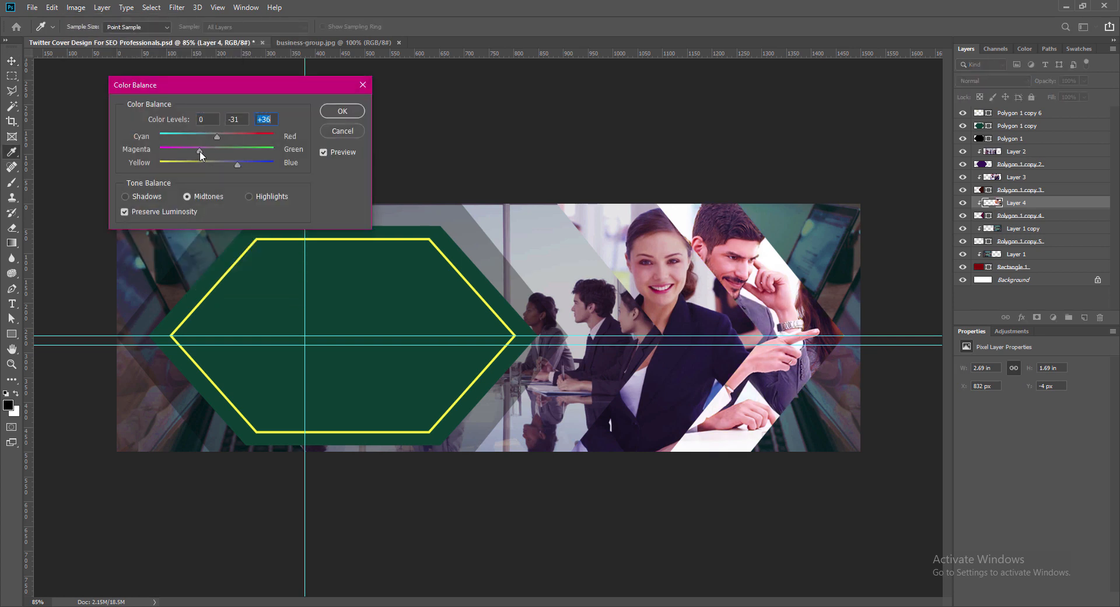
left_click(335, 110)
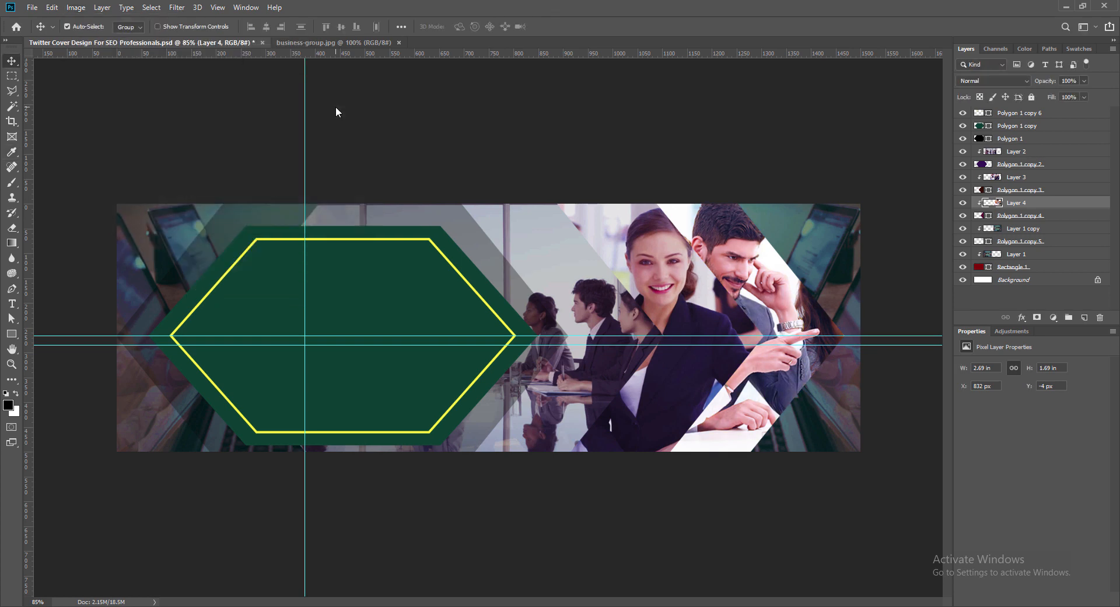
- Save the Twitter cover document and close the business-group.jpg source photo
key("ctrl+s")
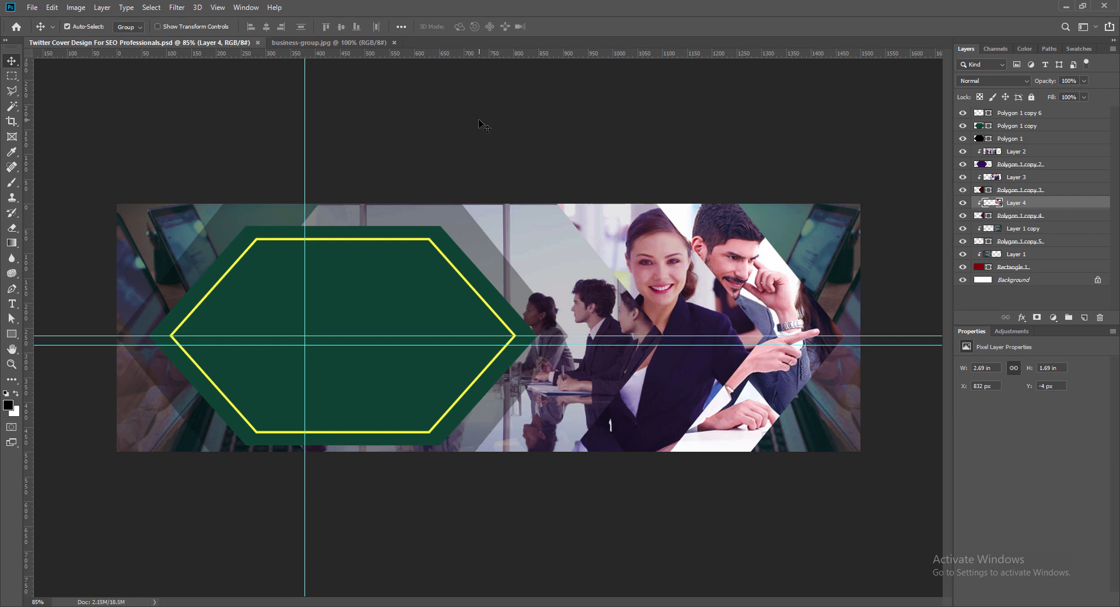
left_click(395, 43)
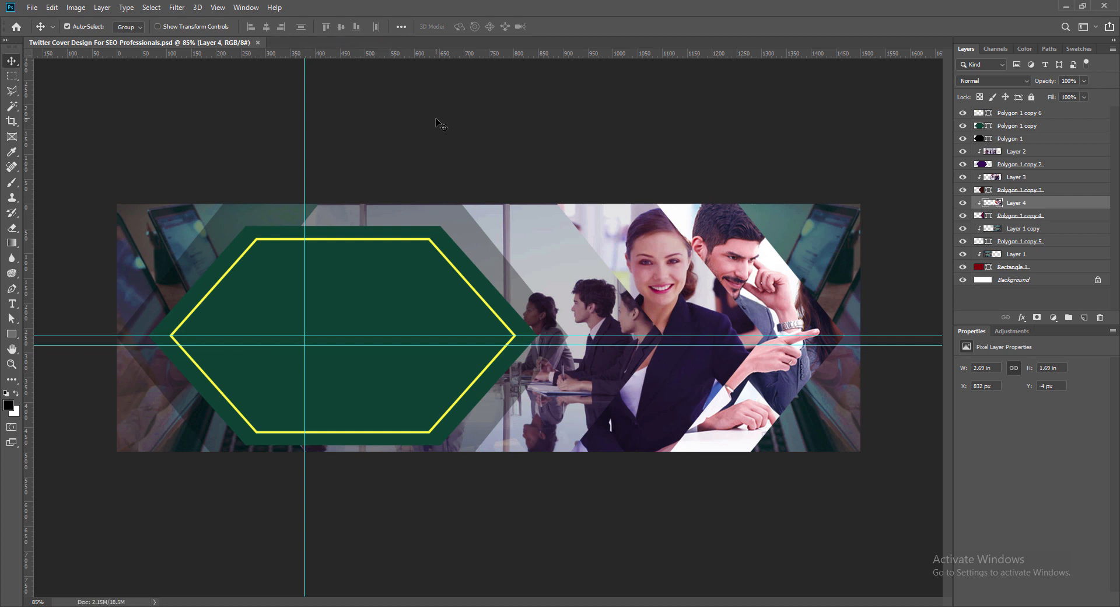
left_click(543, 256)
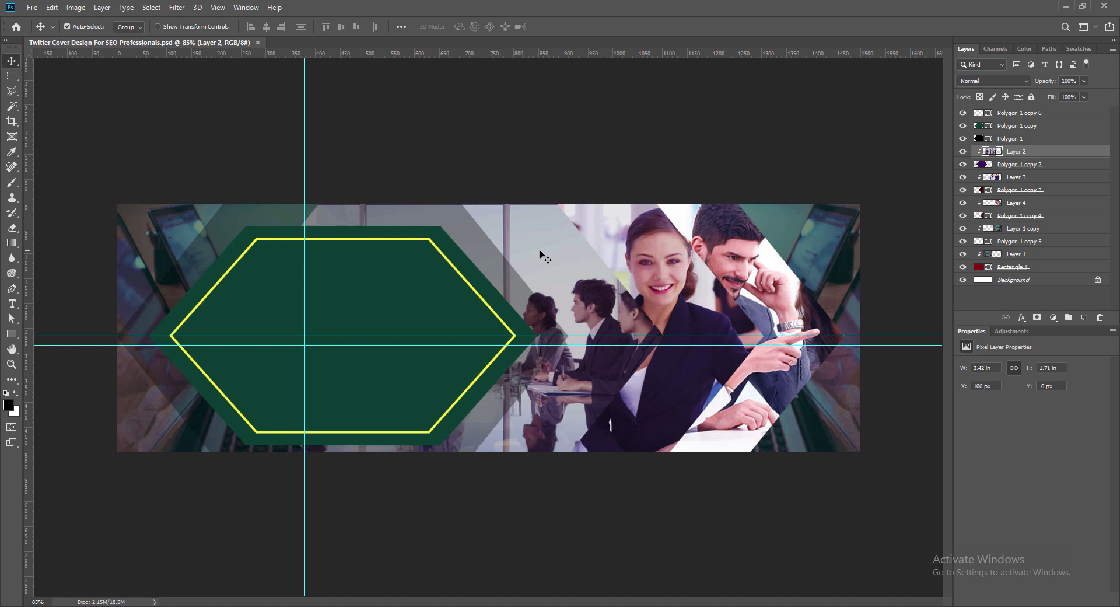
left_click(1004, 165)
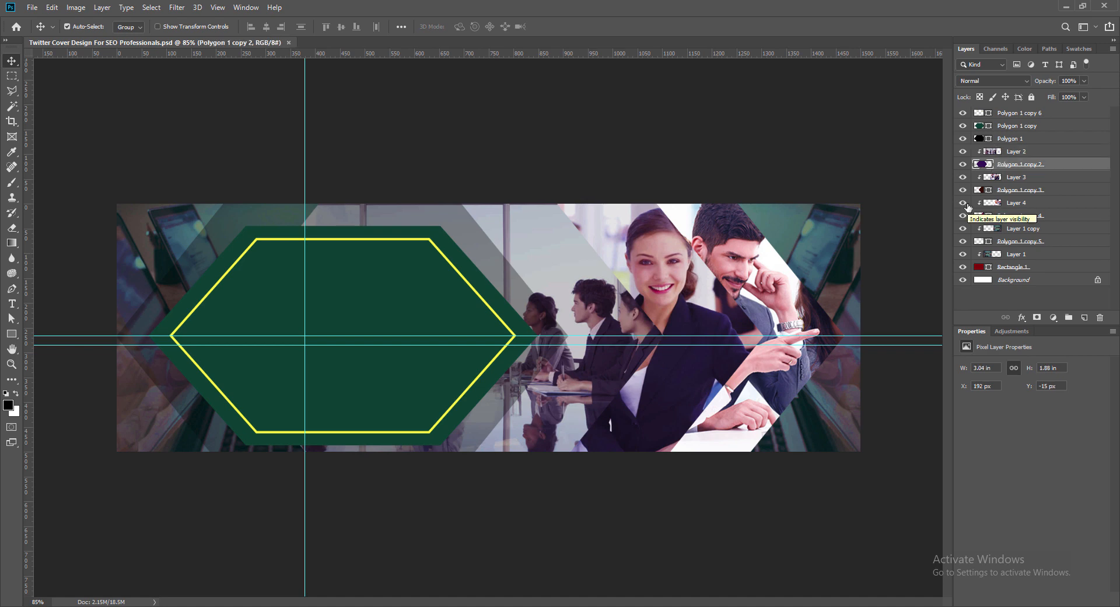
right_click(982, 166)
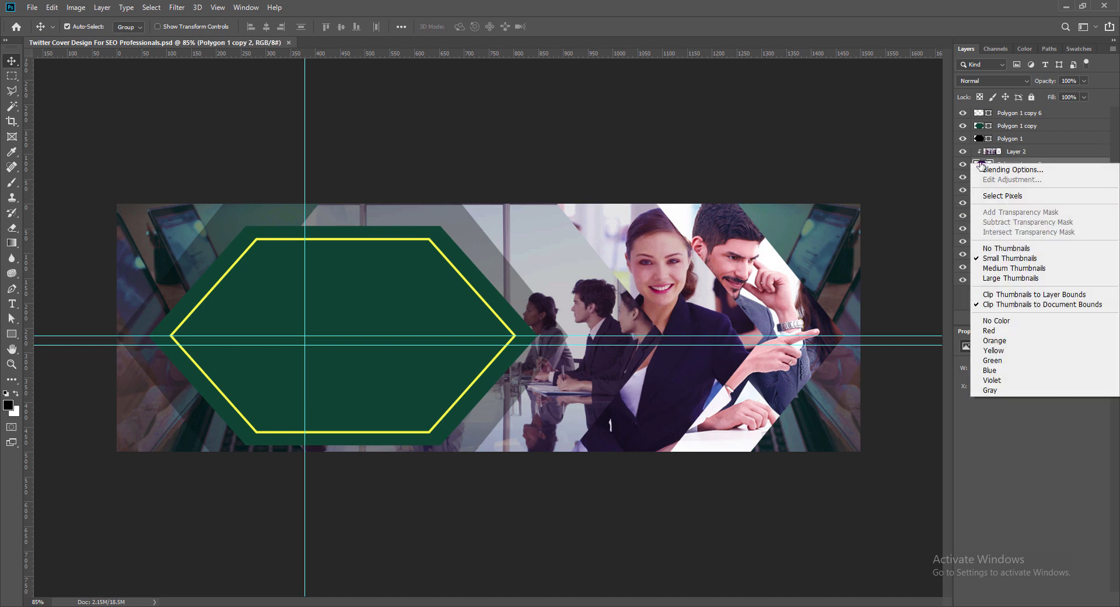
left_click(992, 170)
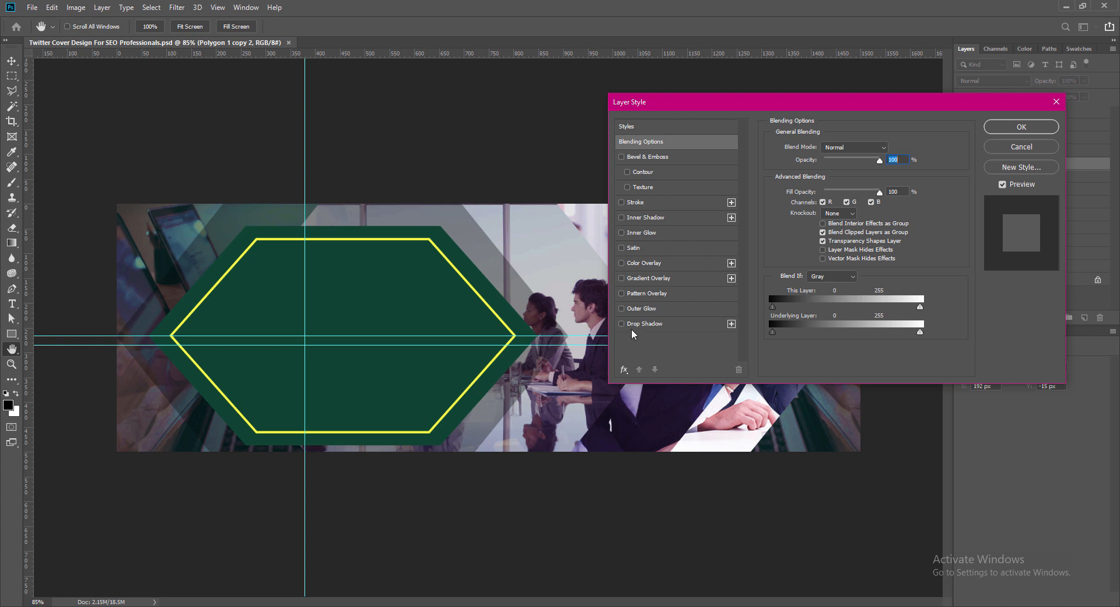
left_click(621, 202)
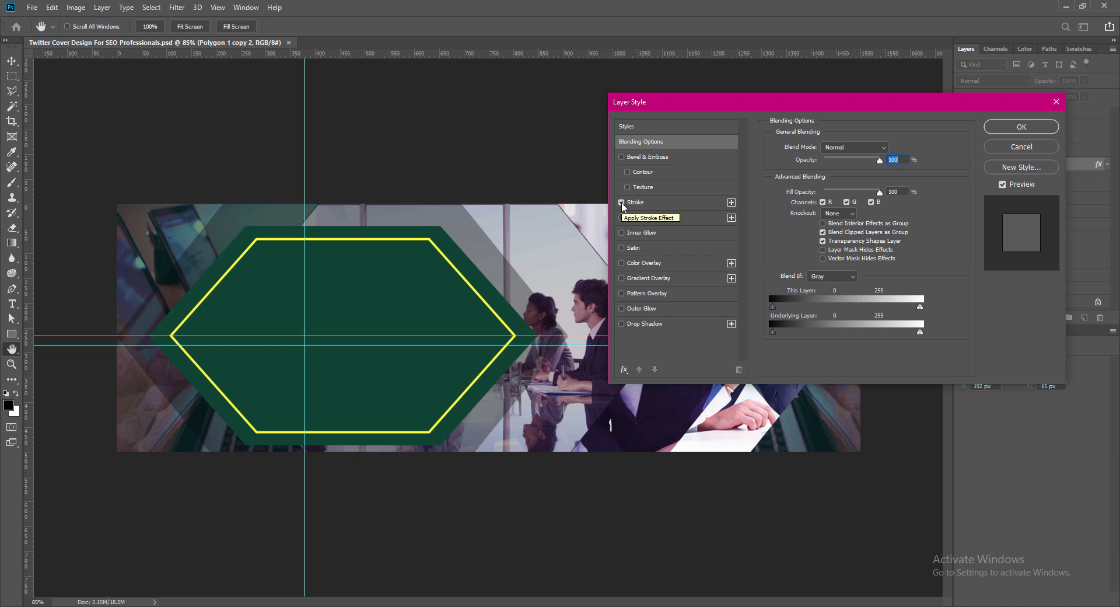
left_click(633, 205)
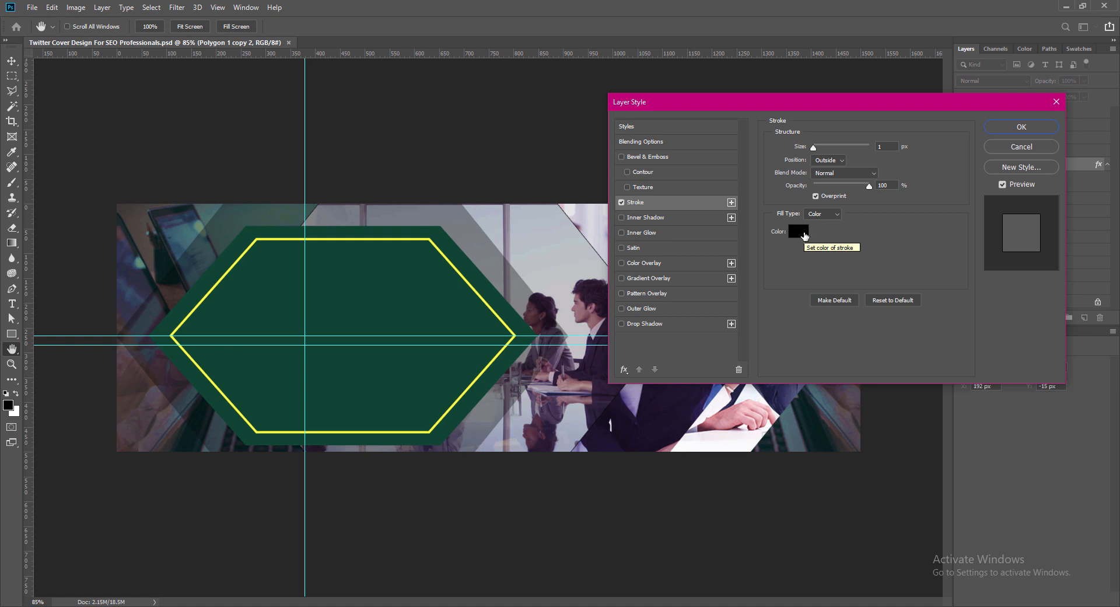
left_click(1022, 147)
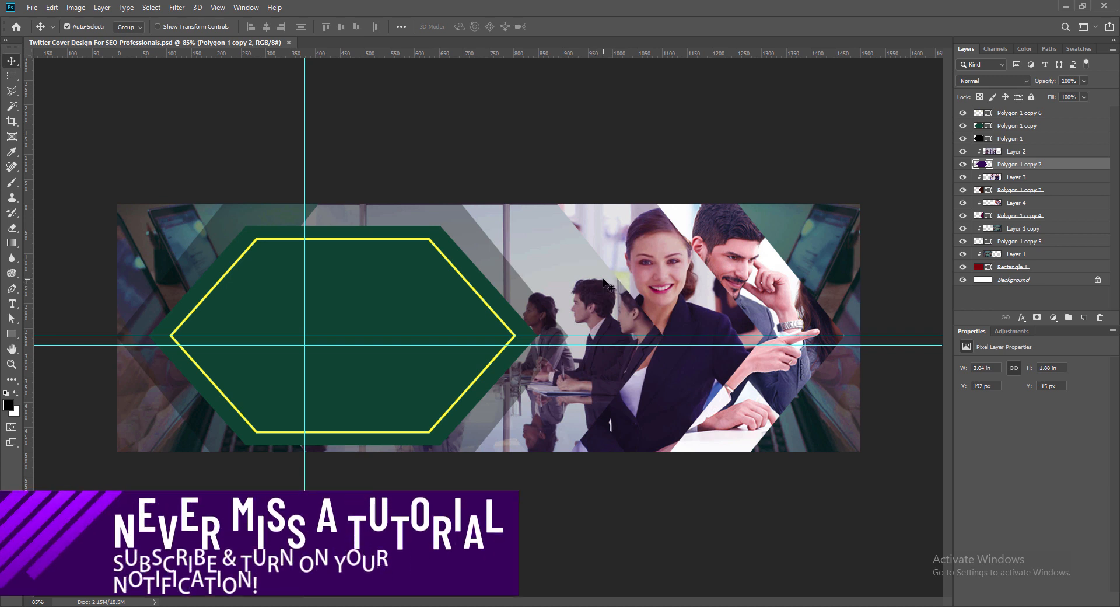
left_click_drag(603, 279, 618, 280)
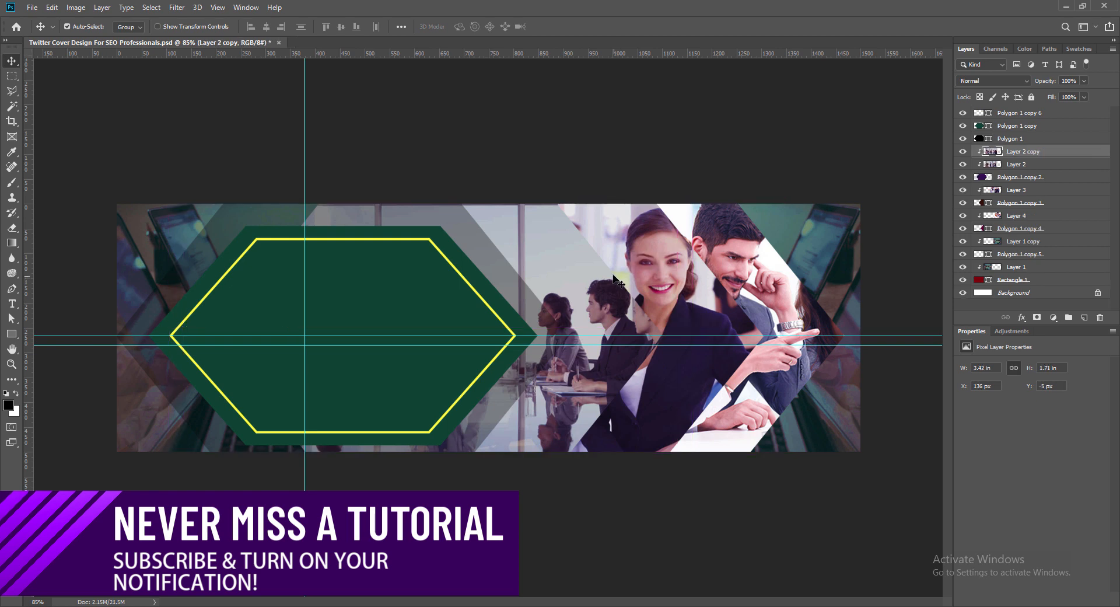
key("ctrl+z")
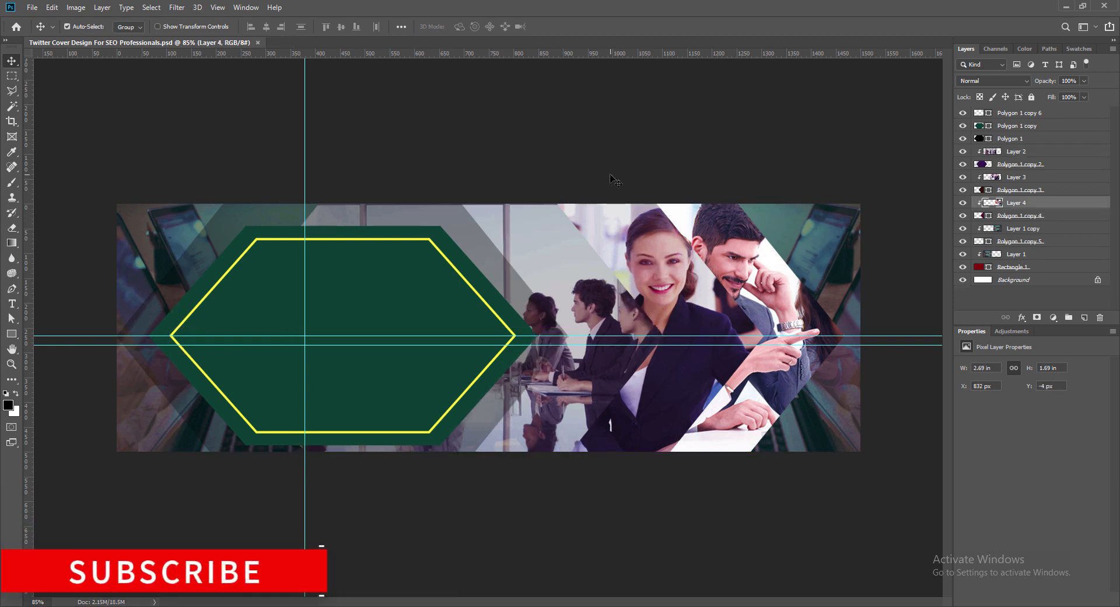
- Duplicate the purple hexagon holding the meeting photo and shift the lower, unclipped copy horizontally to X 204 px as an edge band
left_click(607, 275)
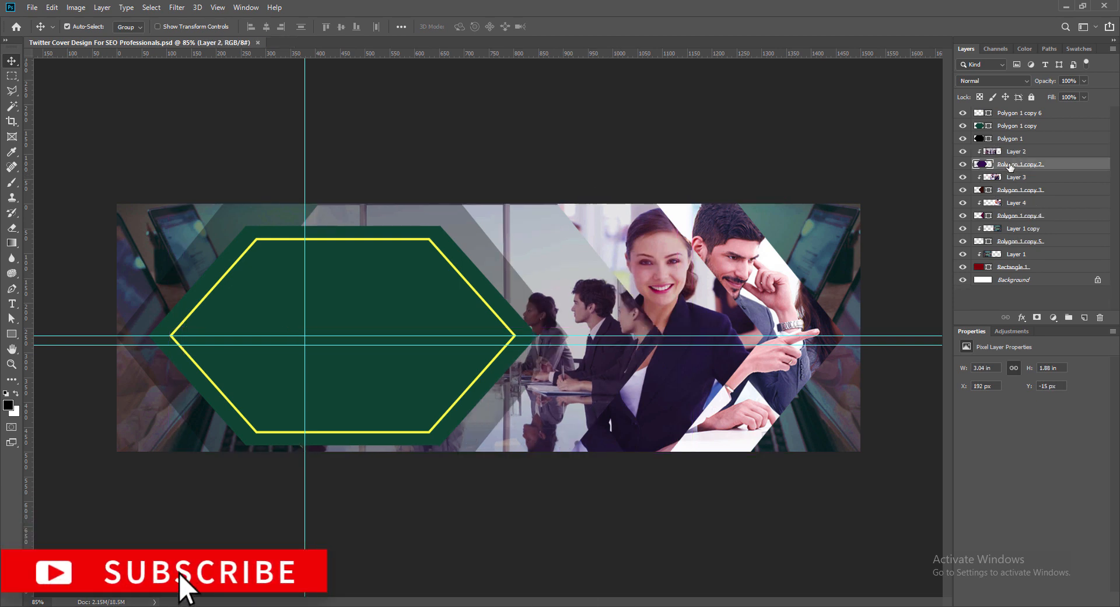
key("ctrl+j")
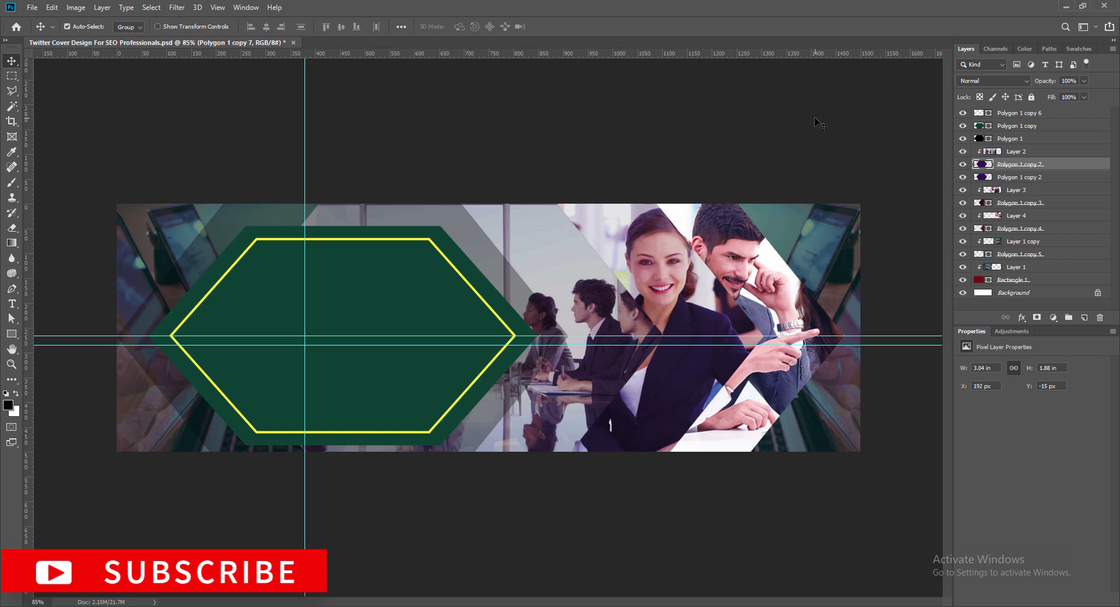
left_click(1027, 177)
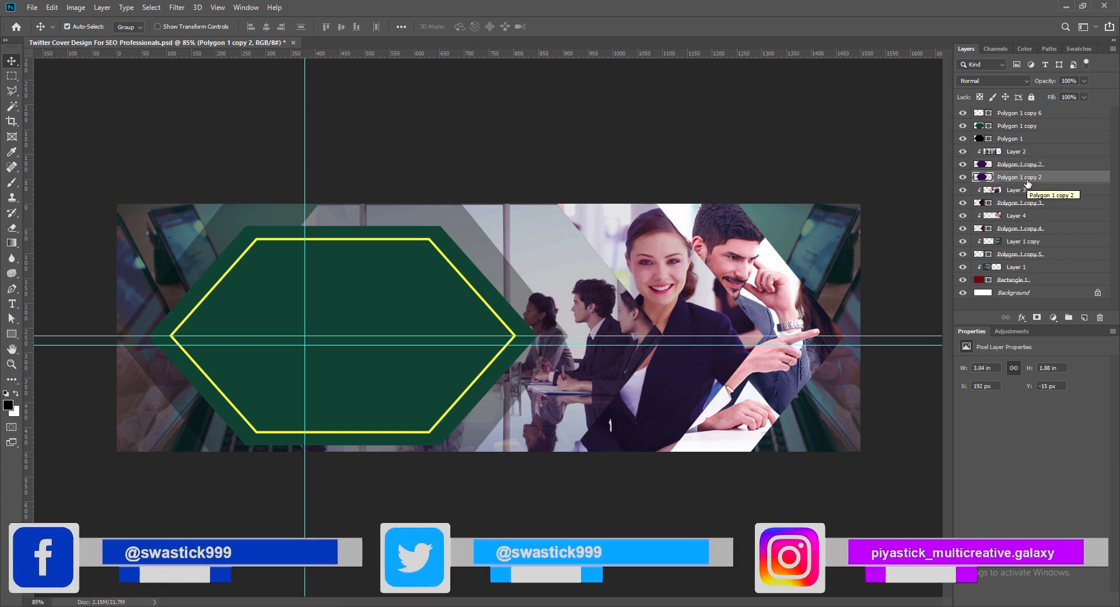
key("Right")
key("Right")
key("Right")
key("Right")
key("Right")
key("Right")
key("Right")
key("Right")
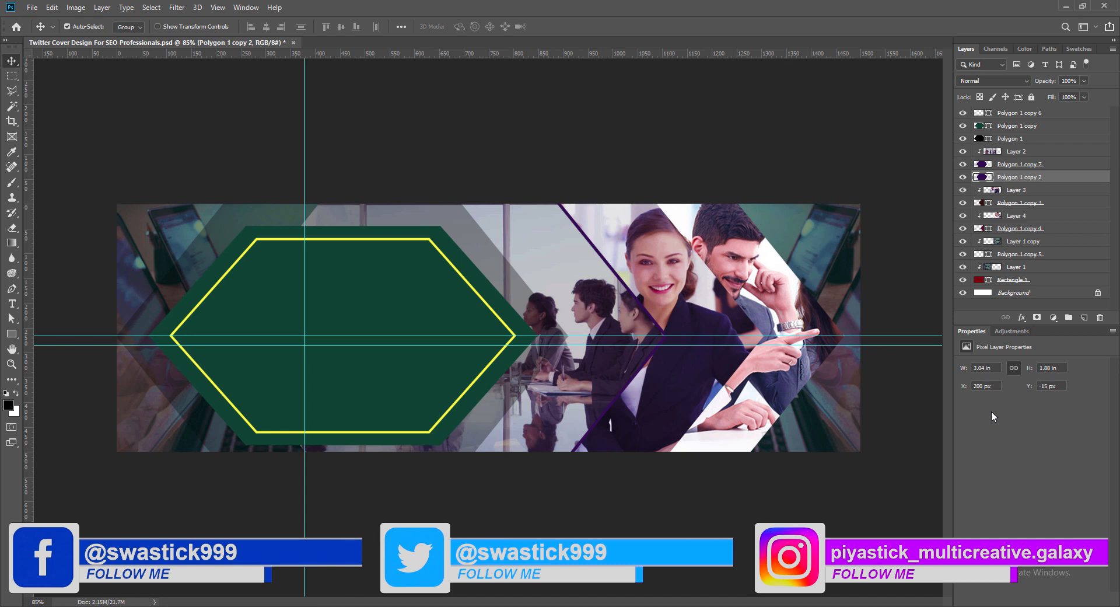
key("Right")
key("Right")
key("Right")
key("Right")
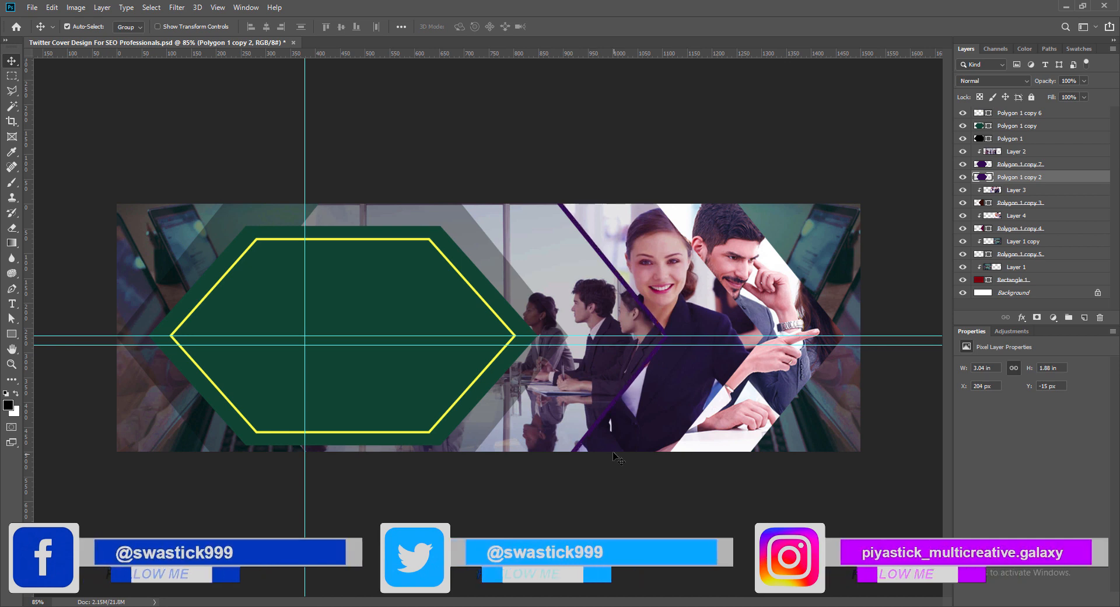
double_click(983, 178)
left_click(1016, 147)
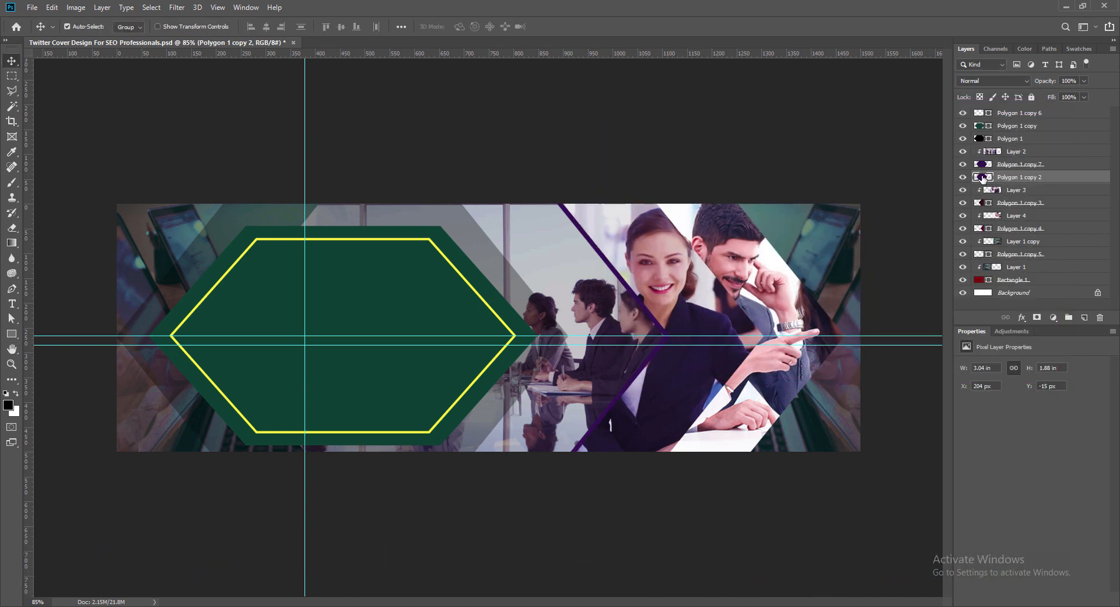
double_click(983, 178)
left_click(1059, 99)
- Add a Color Overlay effect to the offset purple hexagon behind the meeting photo at 59% opacity
double_click(981, 178)
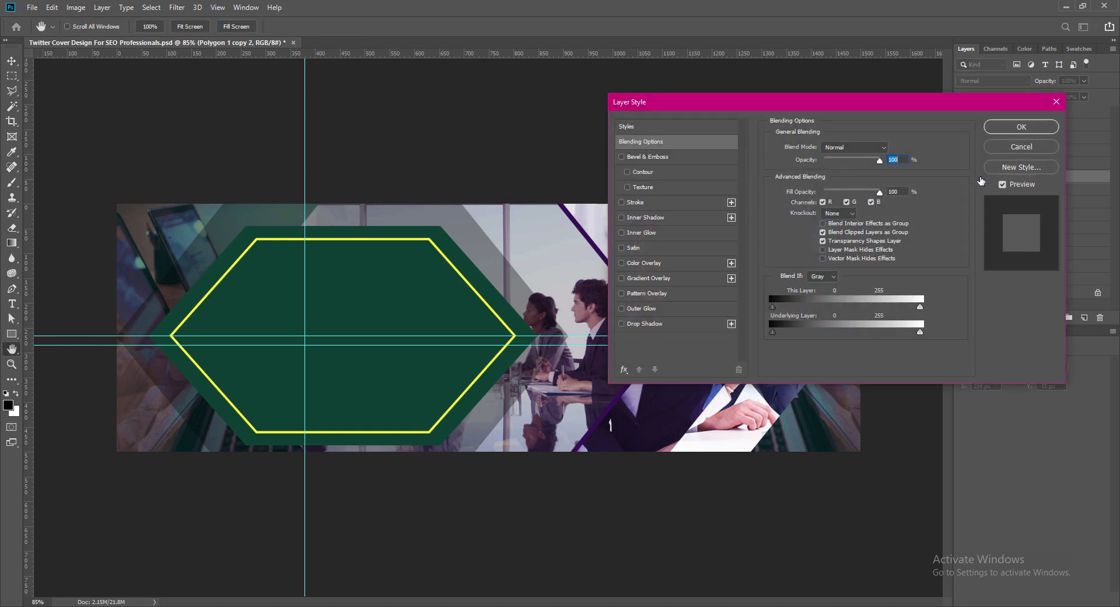
left_click_drag(727, 104, 765, 58)
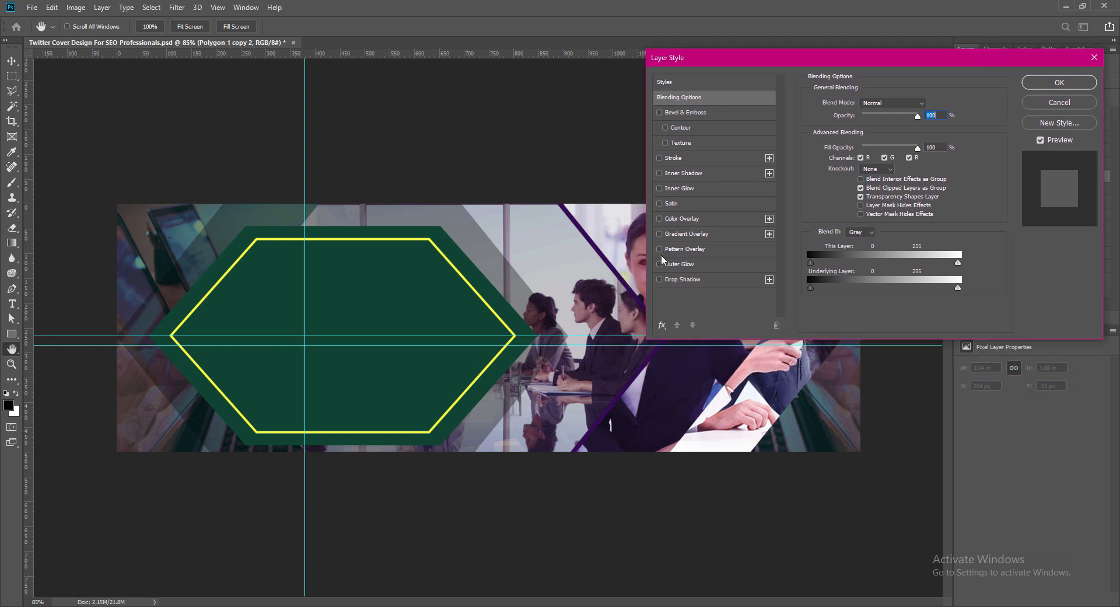
left_click(716, 218)
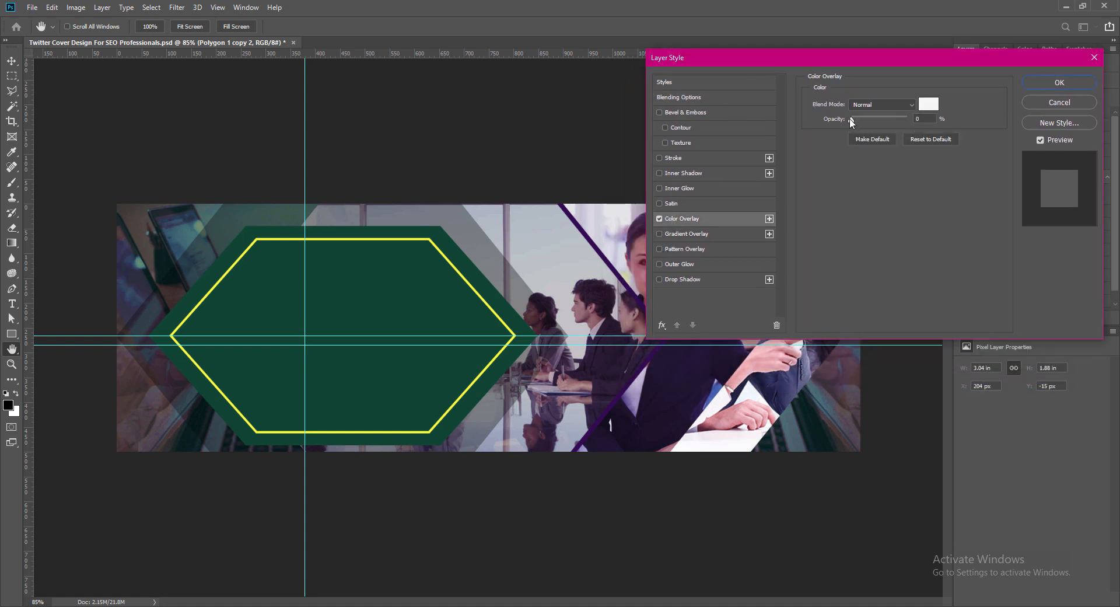
left_click_drag(851, 121, 887, 123)
- Change the offset hexagon's overlay color to a bright light violet, trying yellow and a purple sampled from the artwork first
left_click(929, 105)
left_click(204, 497)
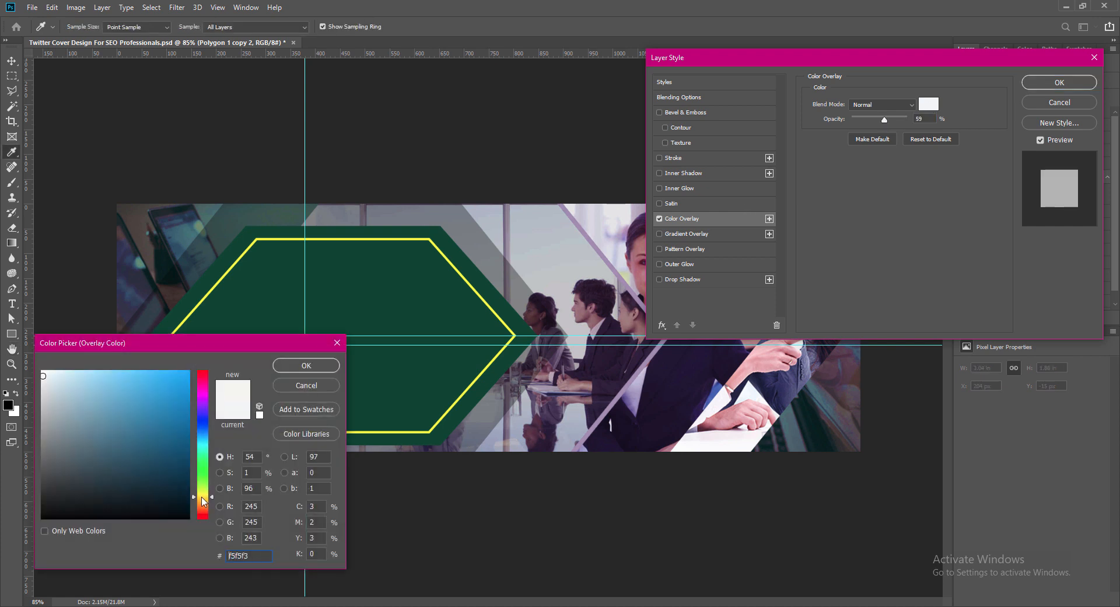
left_click(145, 380)
left_click(494, 308)
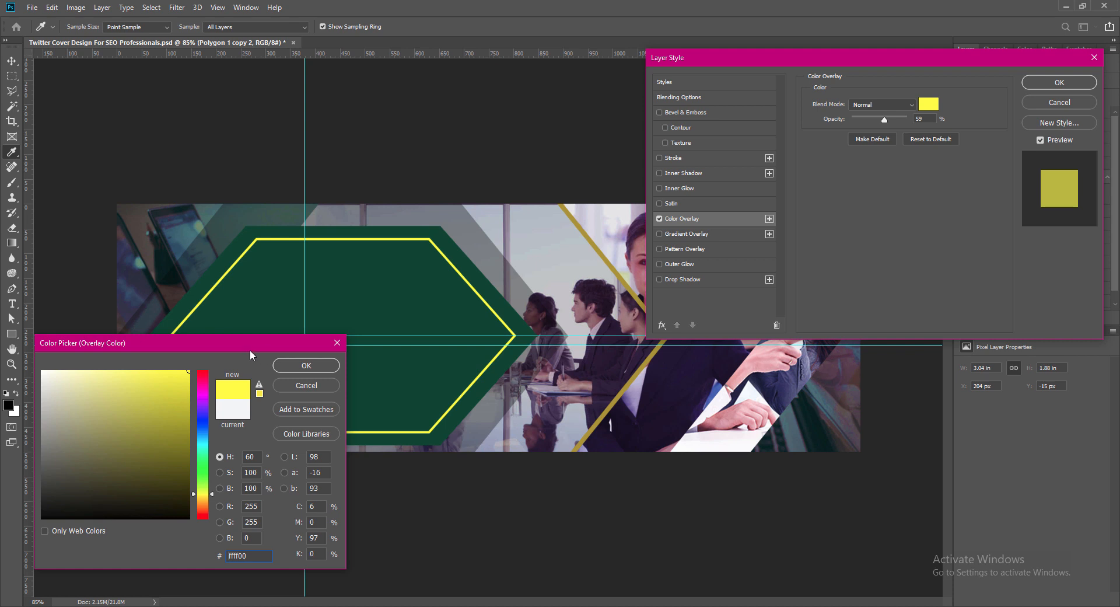
left_click(94, 373)
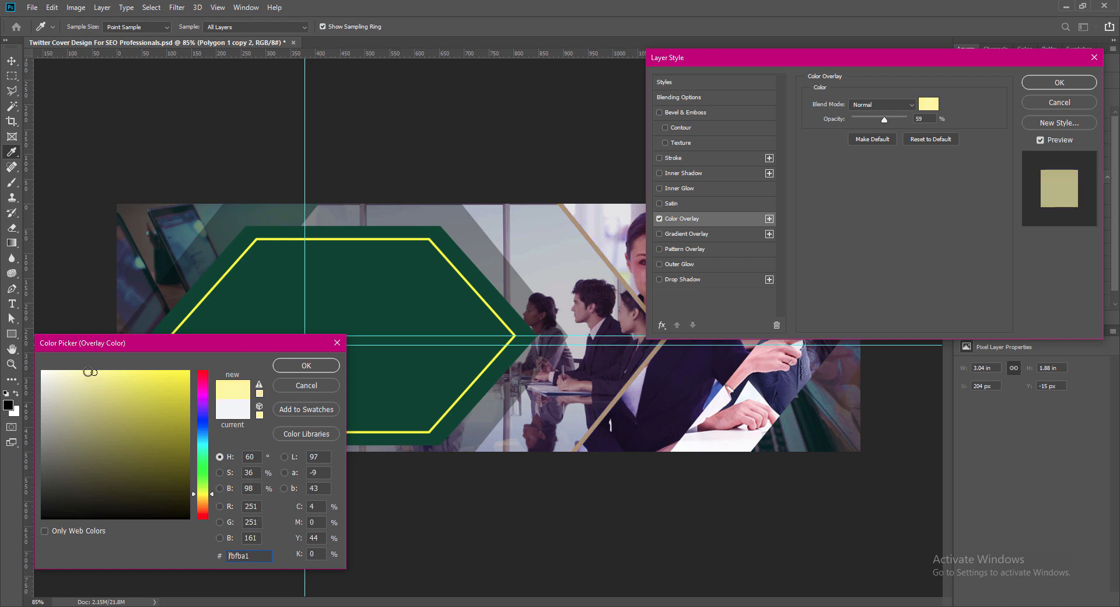
left_click(631, 398)
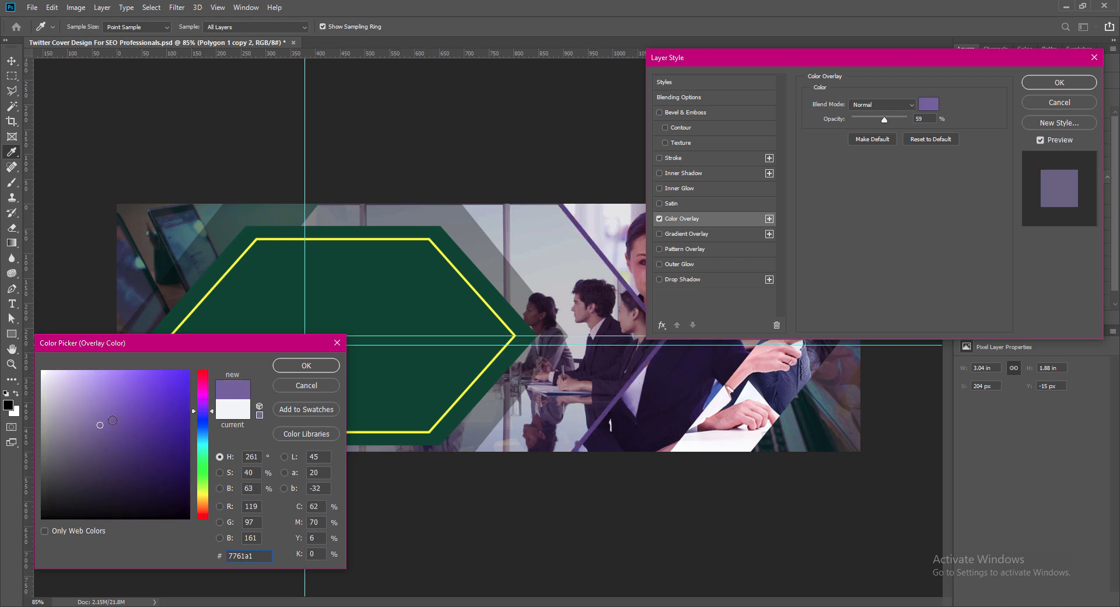
left_click(111, 374)
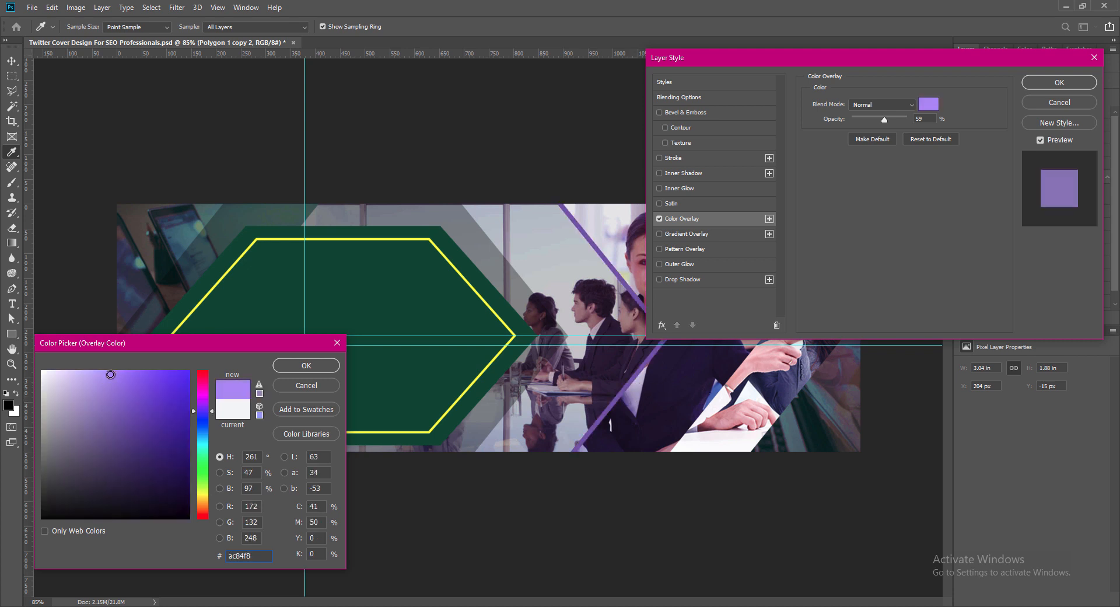
mouse_move(111, 374)
left_mouse_down()
mouse_move(99, 366)
mouse_move(118, 366)
left_mouse_up()
left_click(117, 371)
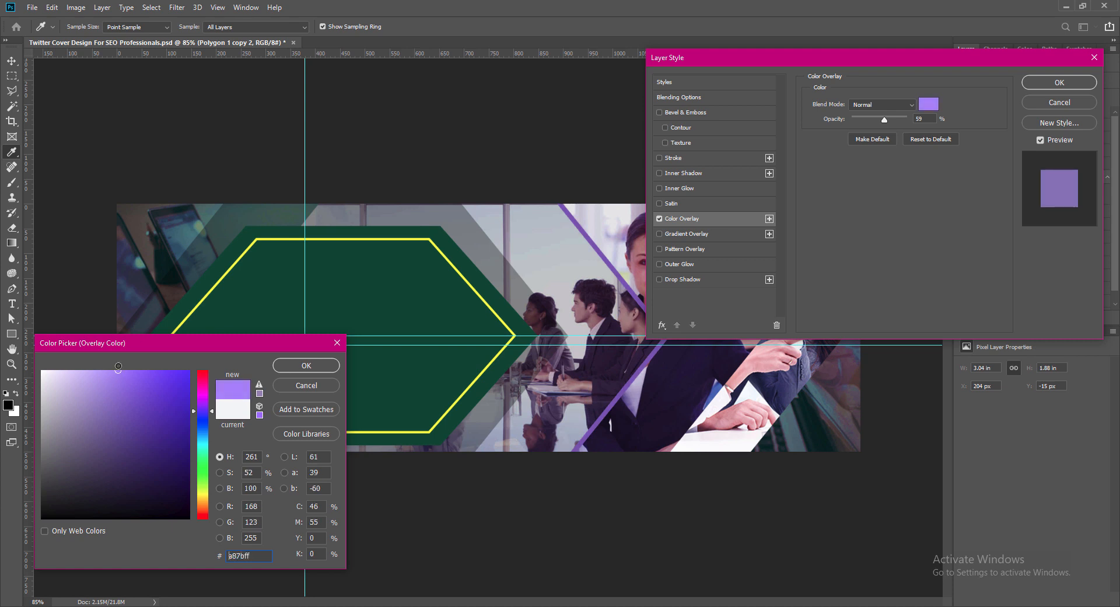
left_click(304, 366)
- Set the violet color overlay's opacity to 75% and apply the layer style
left_click_drag(885, 119, 890, 125)
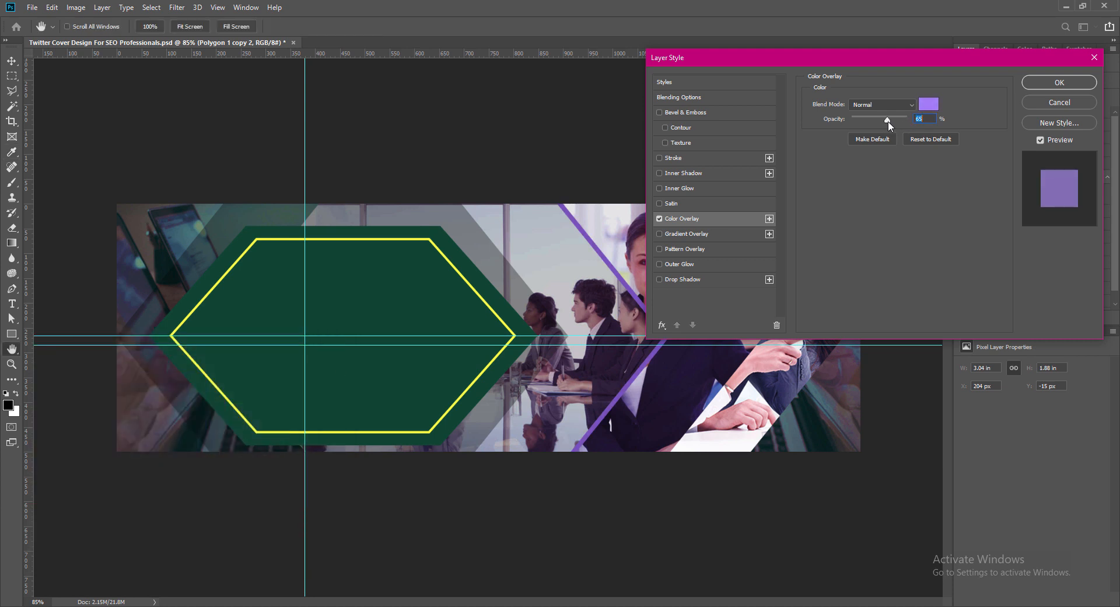
left_click(928, 119)
type("75")
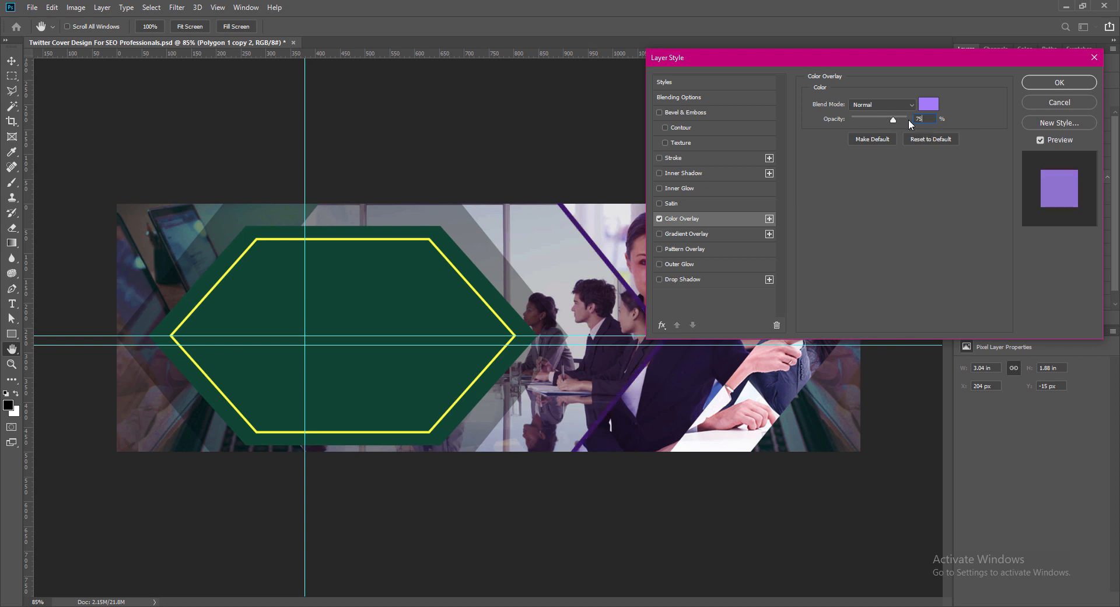
left_click(1049, 84)
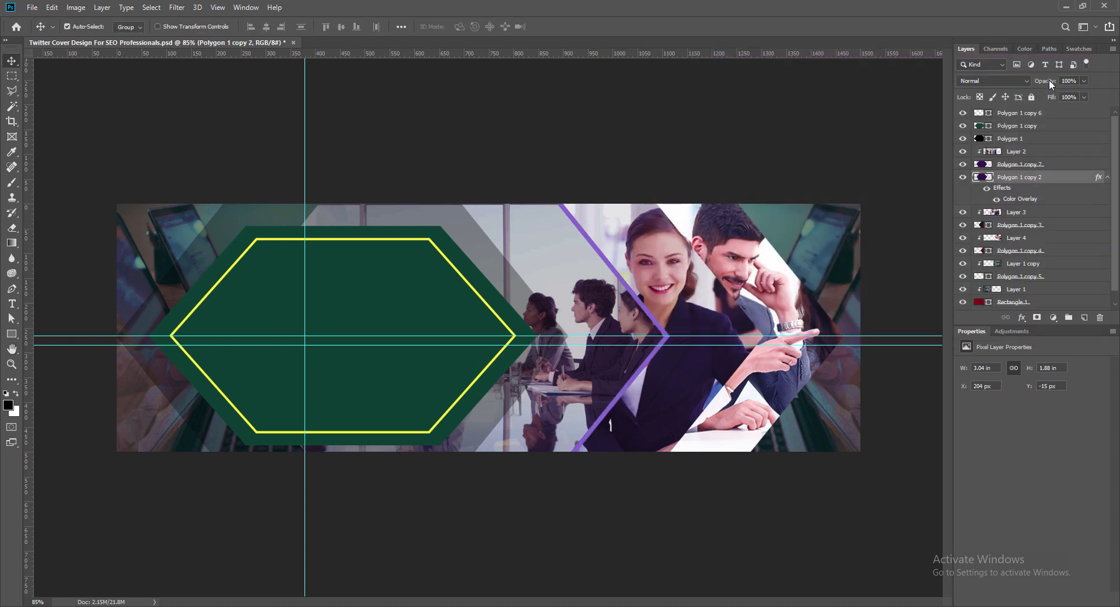
- Add an Outer Glow to the violet edge band behind the meeting photo with 6% spread and 9 px size, and apply it
double_click(985, 179)
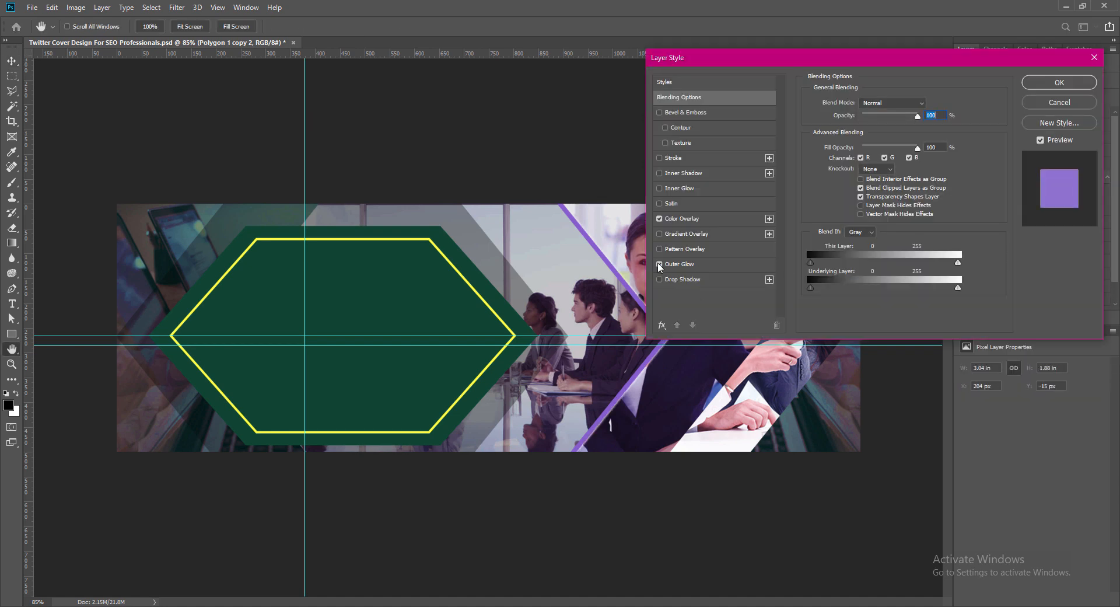
left_click(684, 264)
left_click_drag(854, 63, 865, 27)
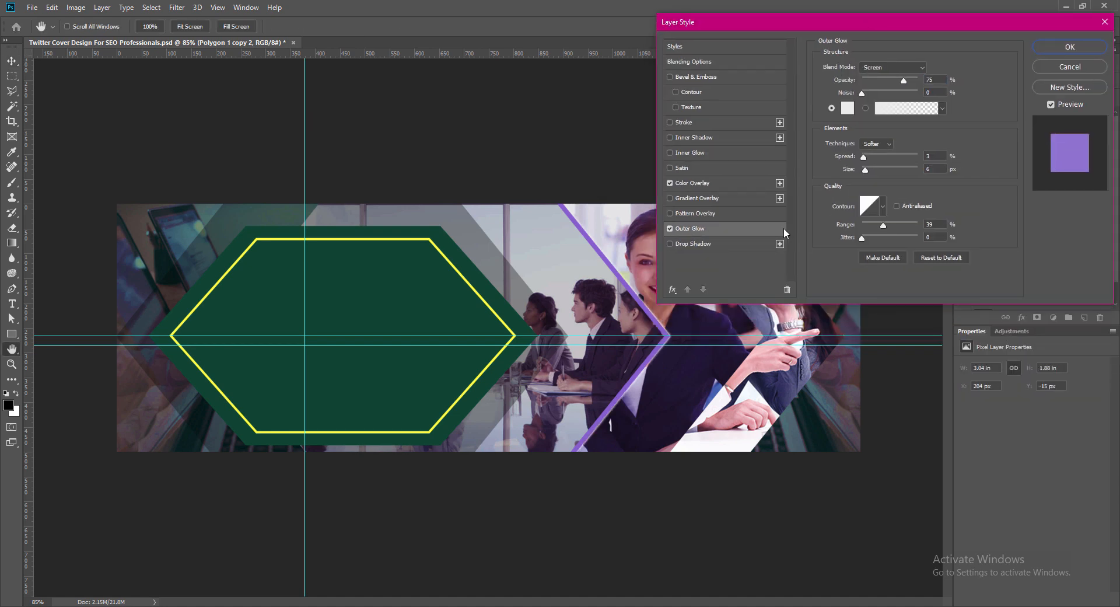
left_click_drag(866, 169, 869, 173)
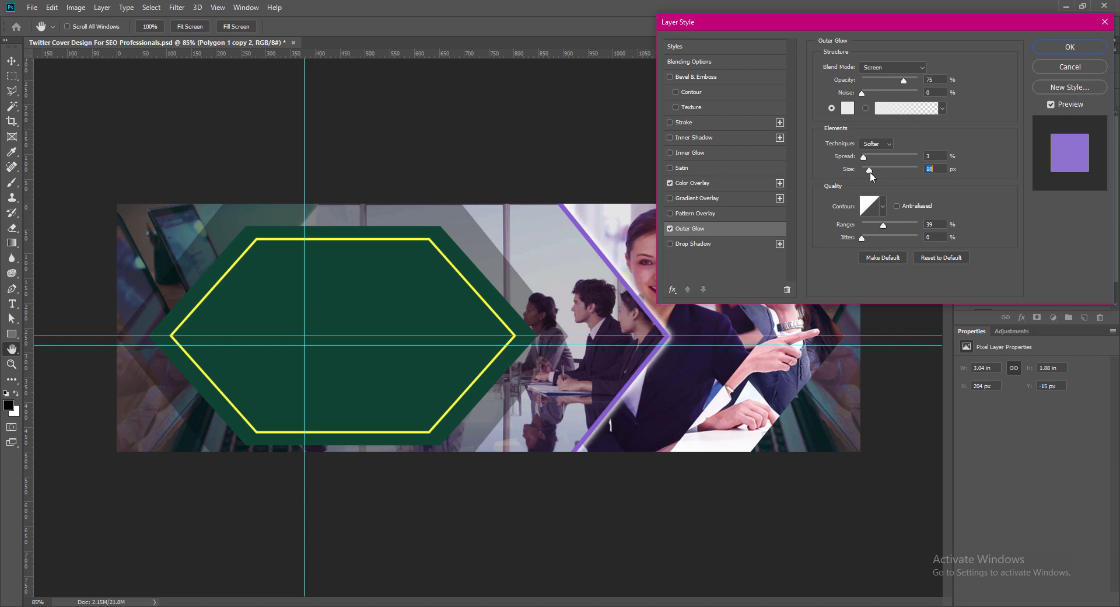
type("12")
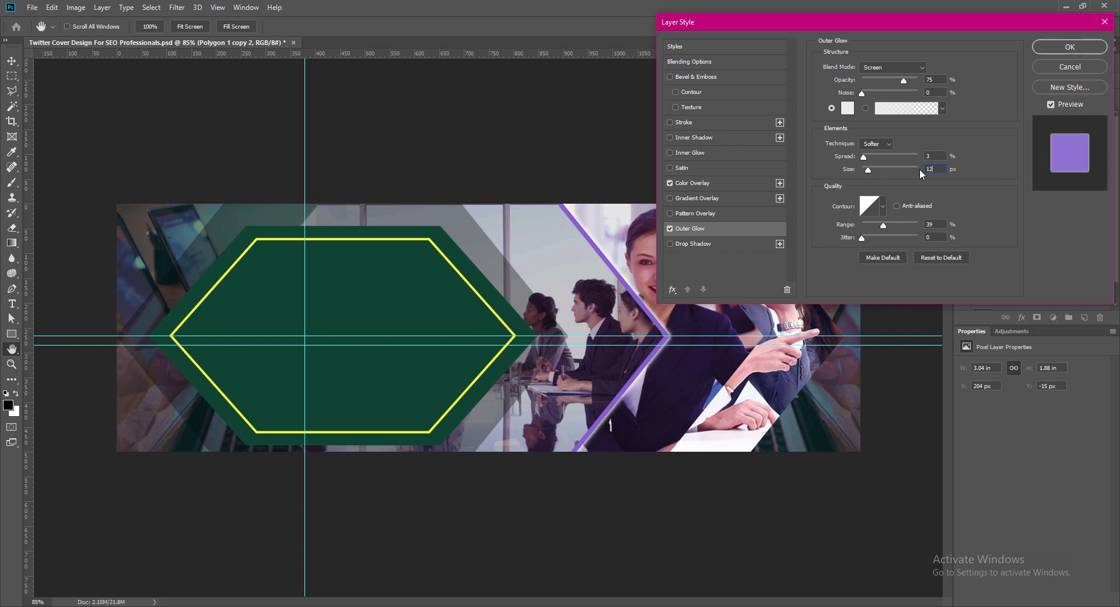
left_click_drag(934, 157, 918, 158)
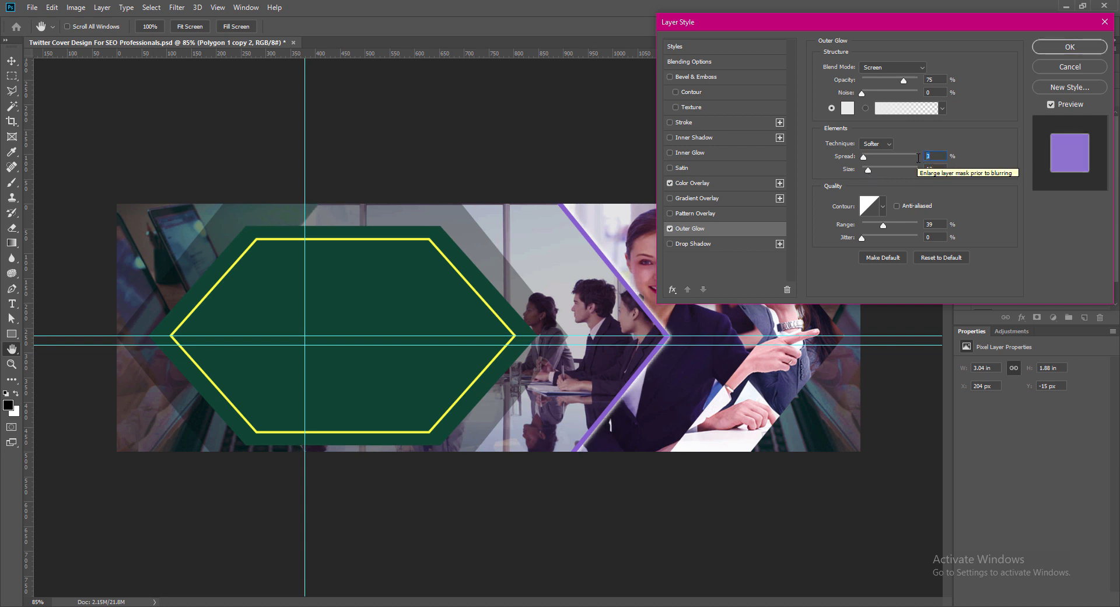
type("6")
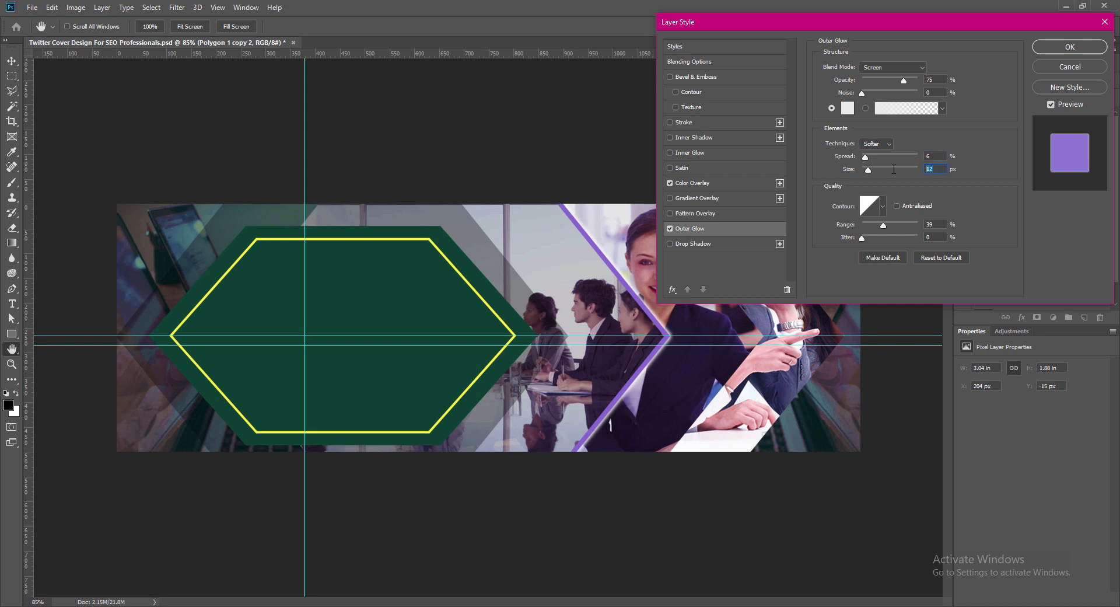
type("9")
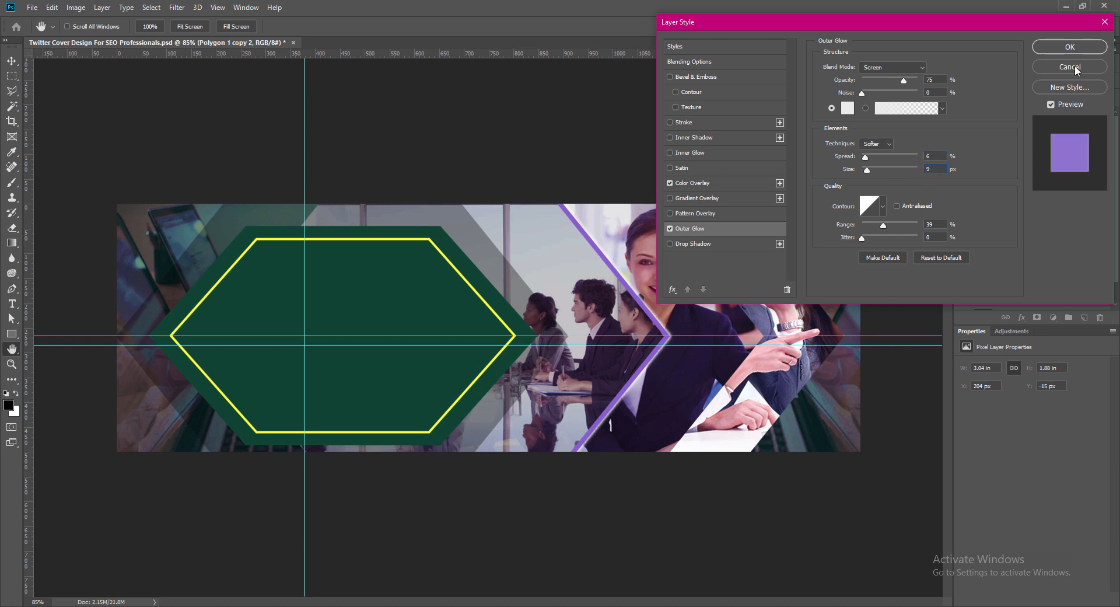
left_click(1061, 46)
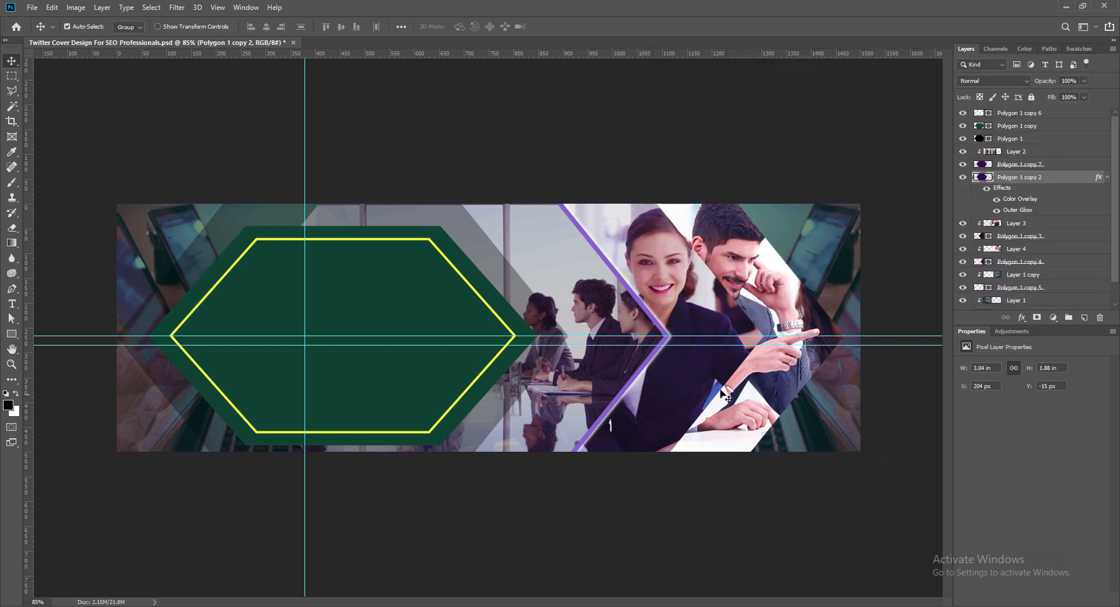
- Set the violet edge band's Color Overlay opacity to 60% and apply the layer style
right_click(988, 178)
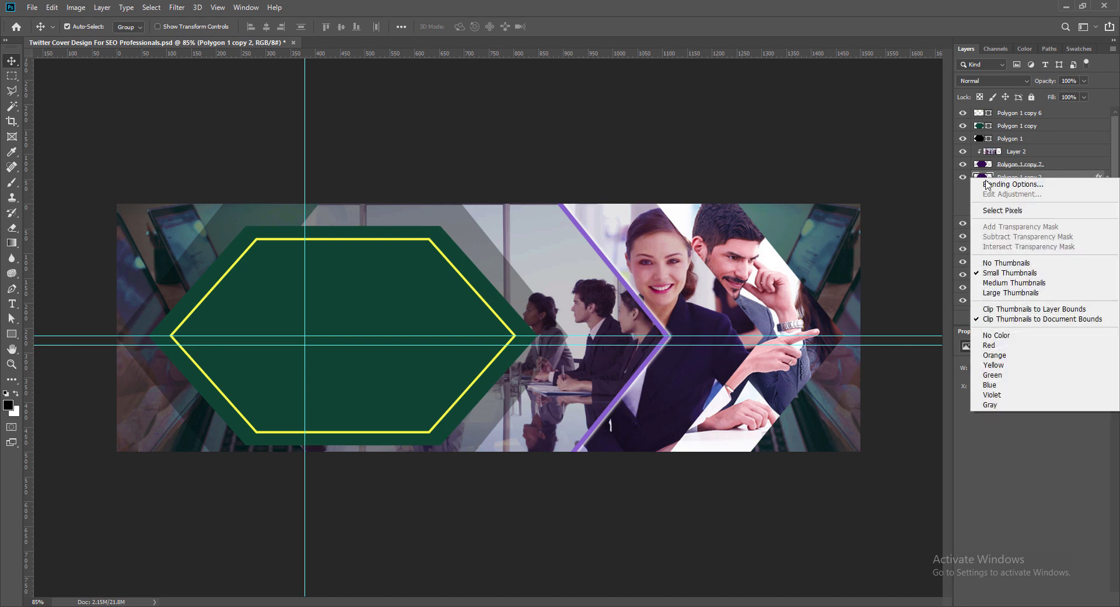
left_click(990, 182)
left_click(690, 185)
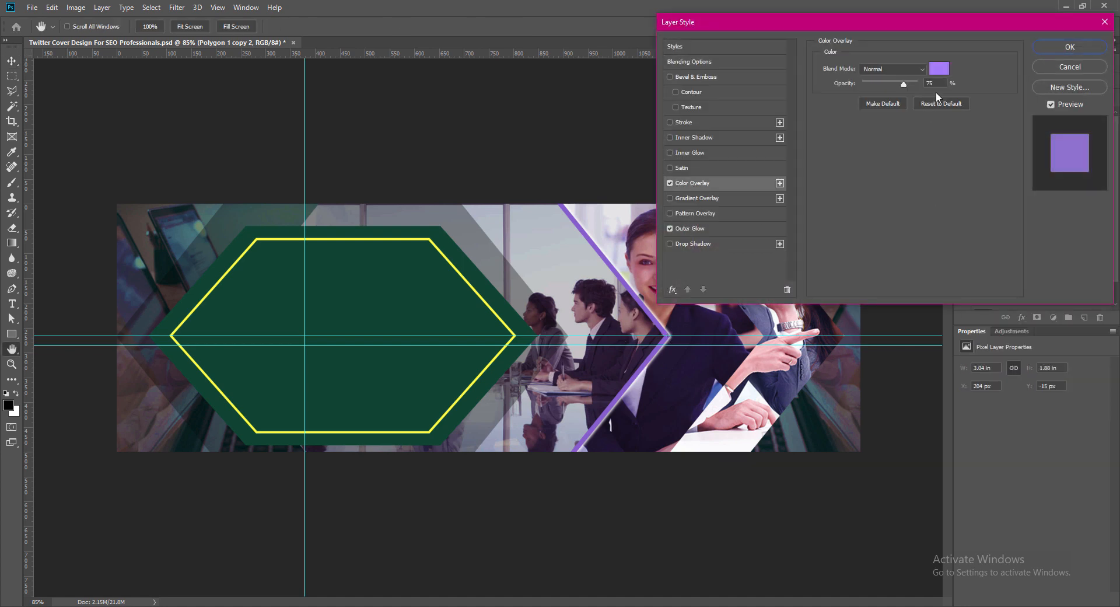
left_click_drag(916, 83, 900, 86)
type("60")
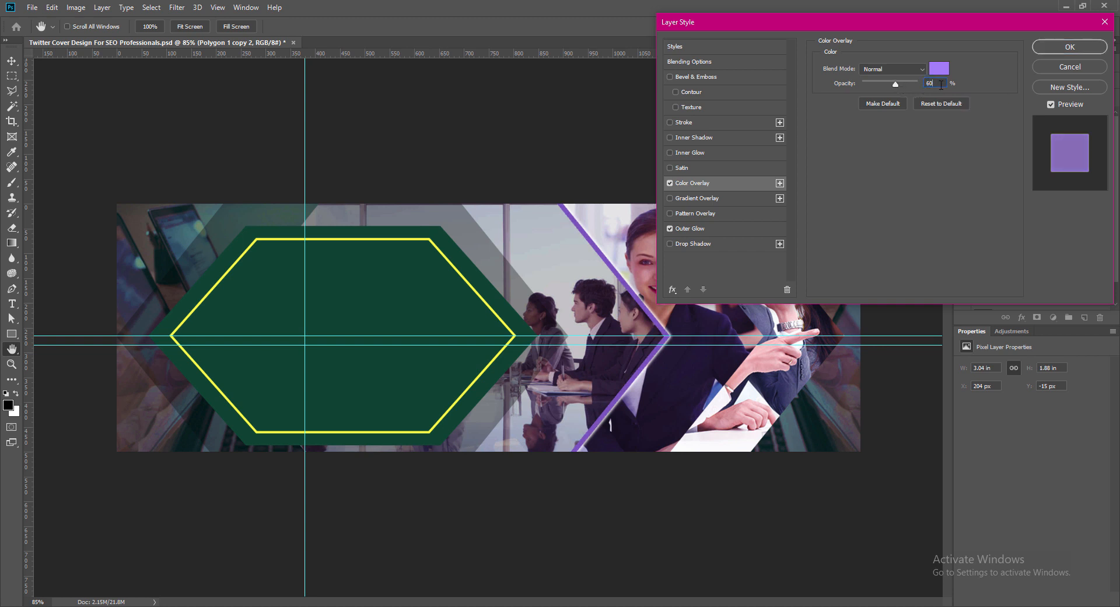
key("Return")
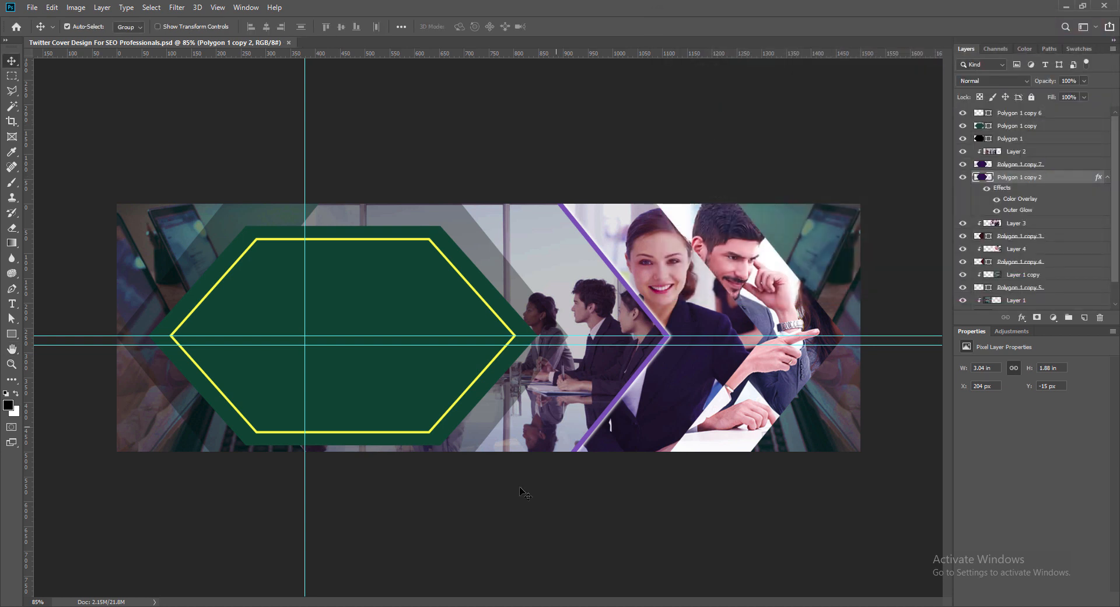
- Duplicate the violet edge band and place the copy in the layer stack directly beneath the hexagon holding the woman's photo
left_click(734, 324)
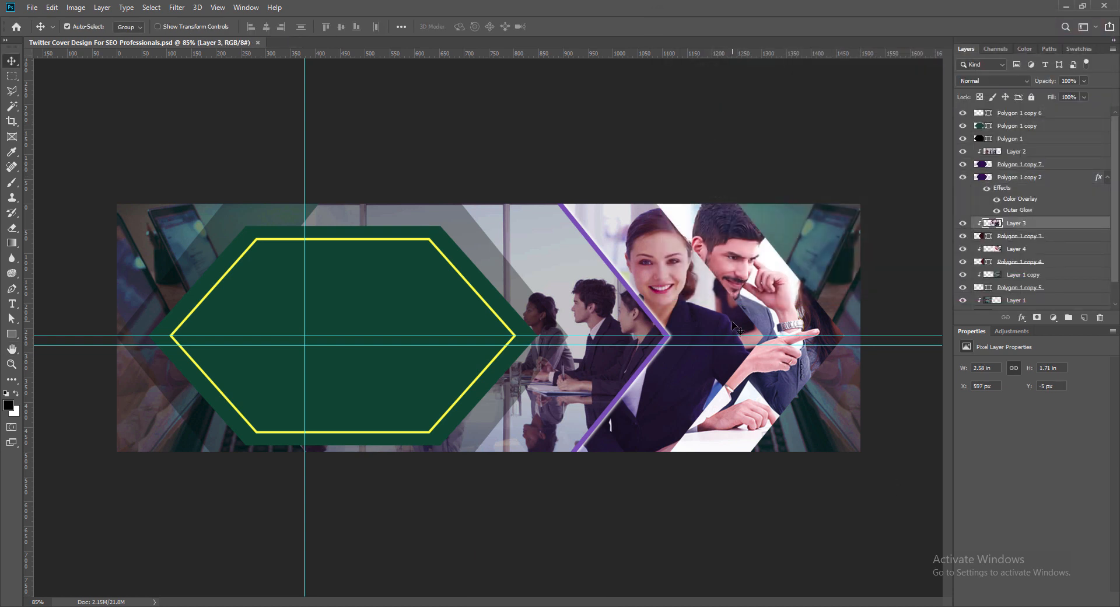
left_click(1006, 238)
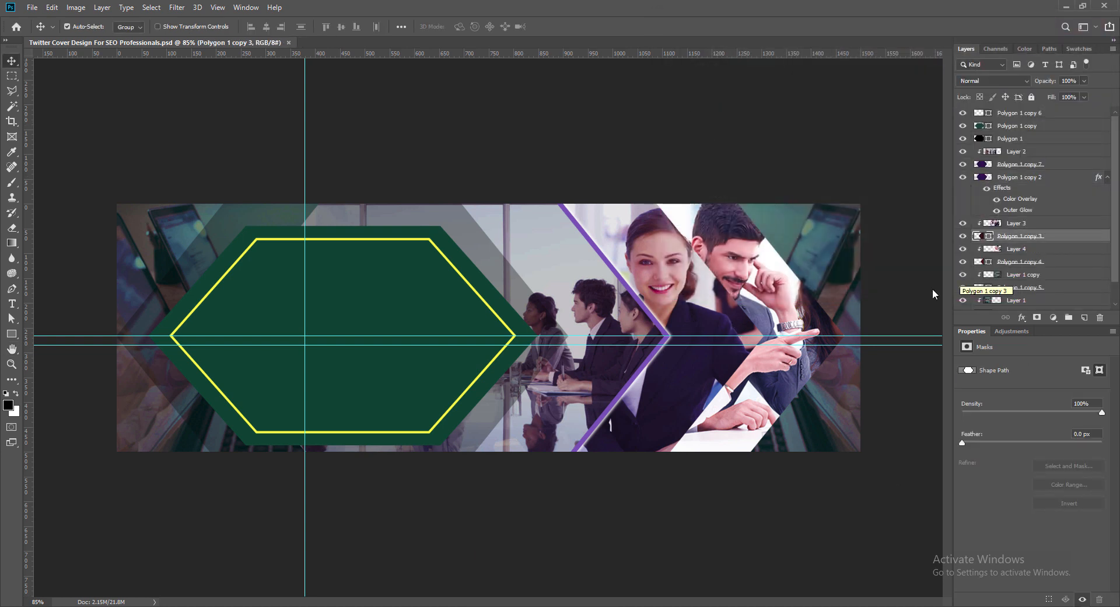
left_click(665, 336)
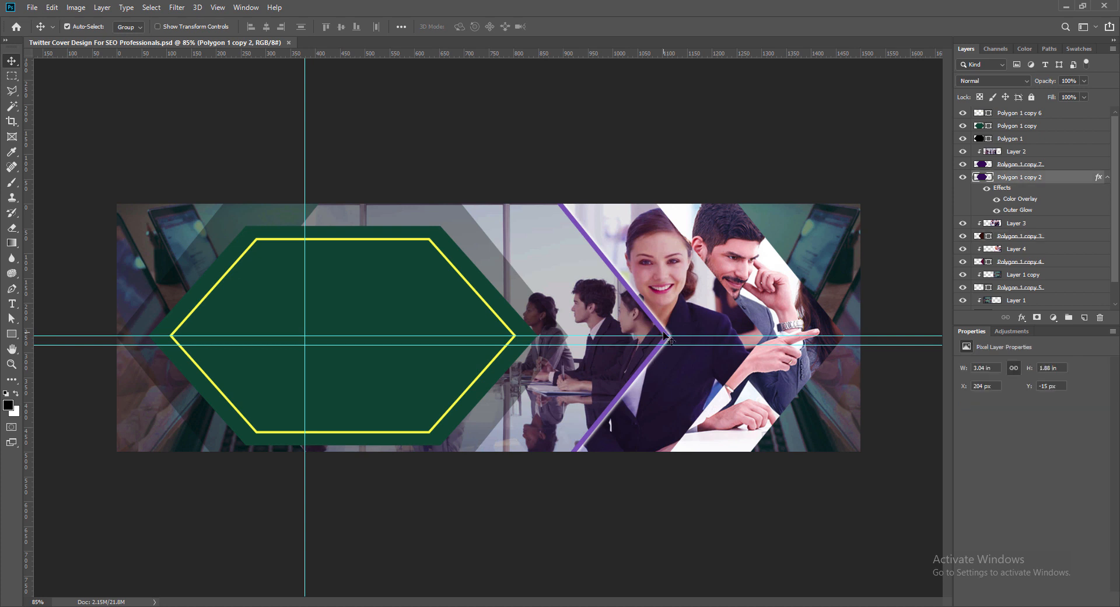
left_click_drag(665, 335, 752, 325)
left_click(747, 321)
left_click(1034, 177)
left_click(747, 324)
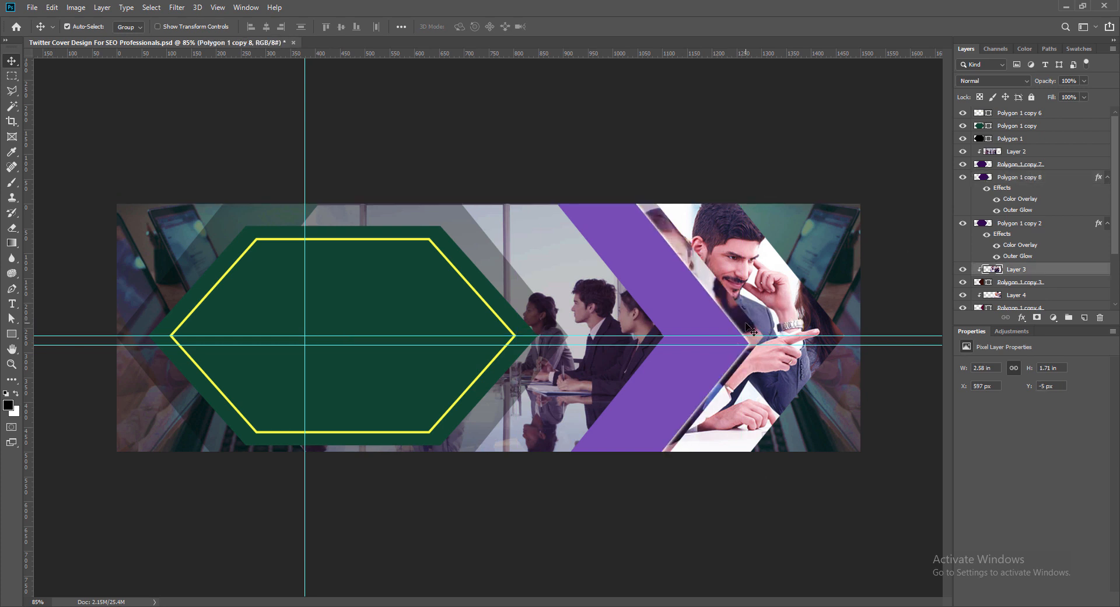
left_click(1004, 180)
left_click_drag(1004, 179, 1027, 241)
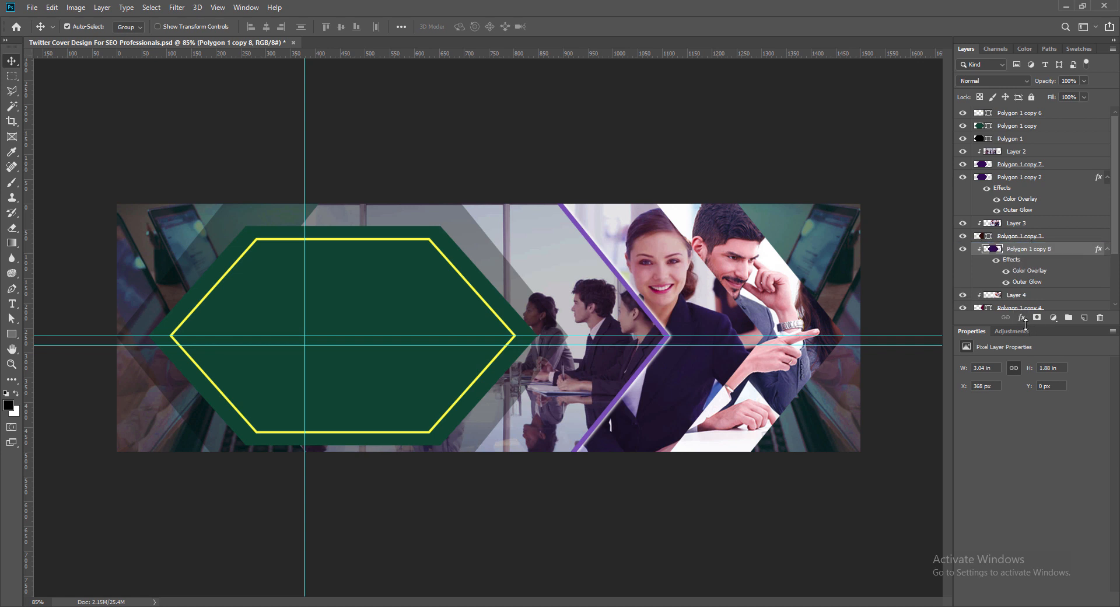
- Shift the copied band to X 407 px, Y -16 px so it edges the woman's photo hexagon
key("shift+Right")
key("shift+Right")
key("shift+Right")
key("shift+Right")
key("shift+Right")
key("Right")
key("Right")
key("Right")
left_click_drag(747, 377, 745, 375)
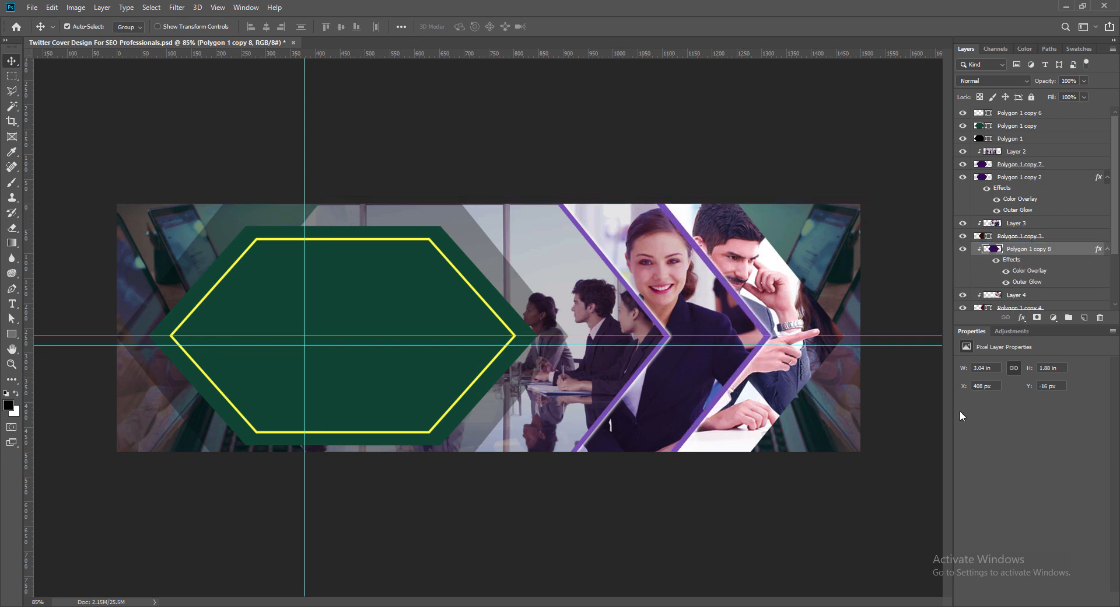
- Change the Color Overlay of the band edging the woman's photo to teal green and apply the layer style
right_click(987, 249)
left_click(1004, 252)
left_click_drag(804, 19, 320, 44)
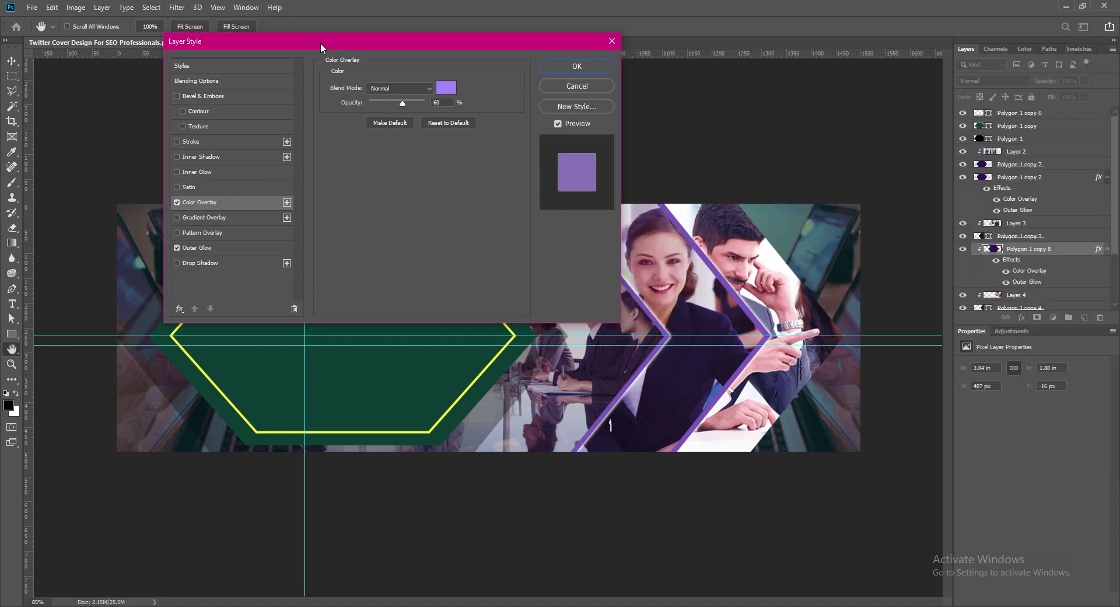
left_click(446, 88)
left_click(205, 449)
left_click(188, 397)
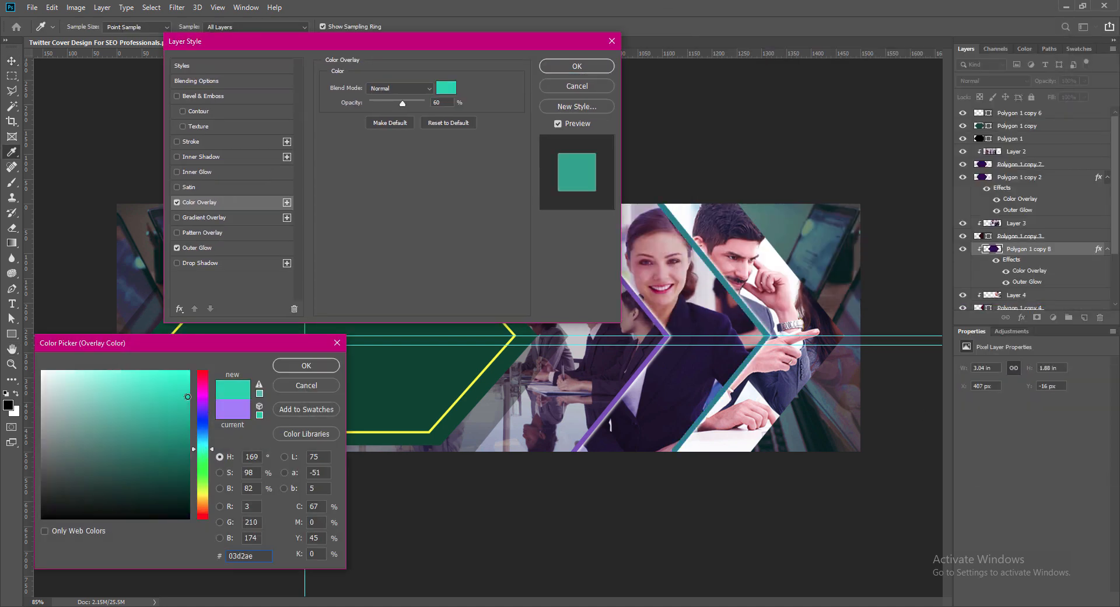
left_click_drag(187, 388, 190, 380)
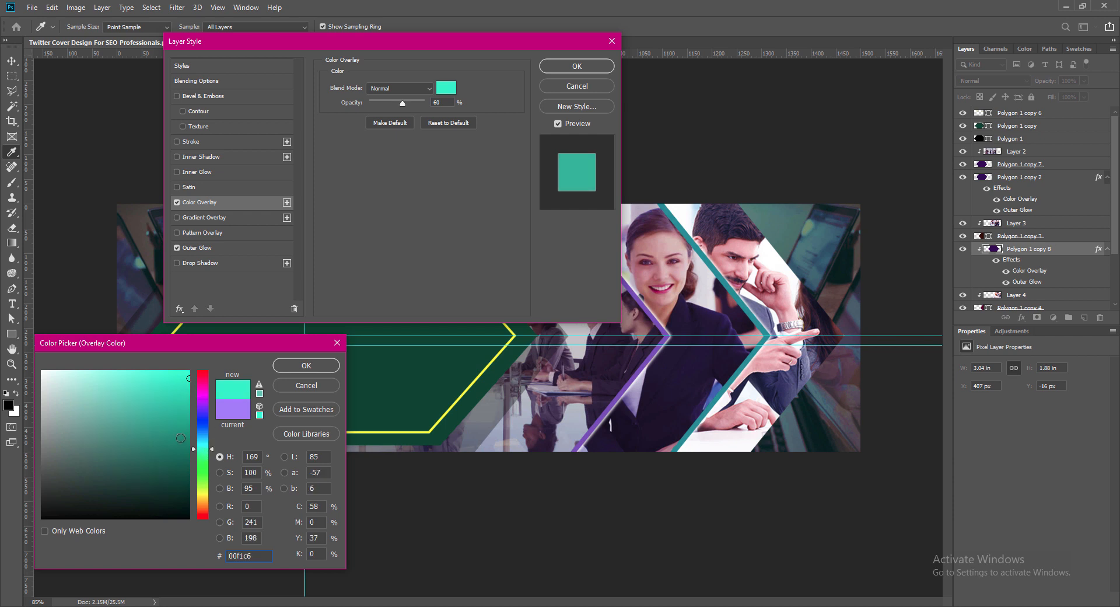
left_click(186, 403)
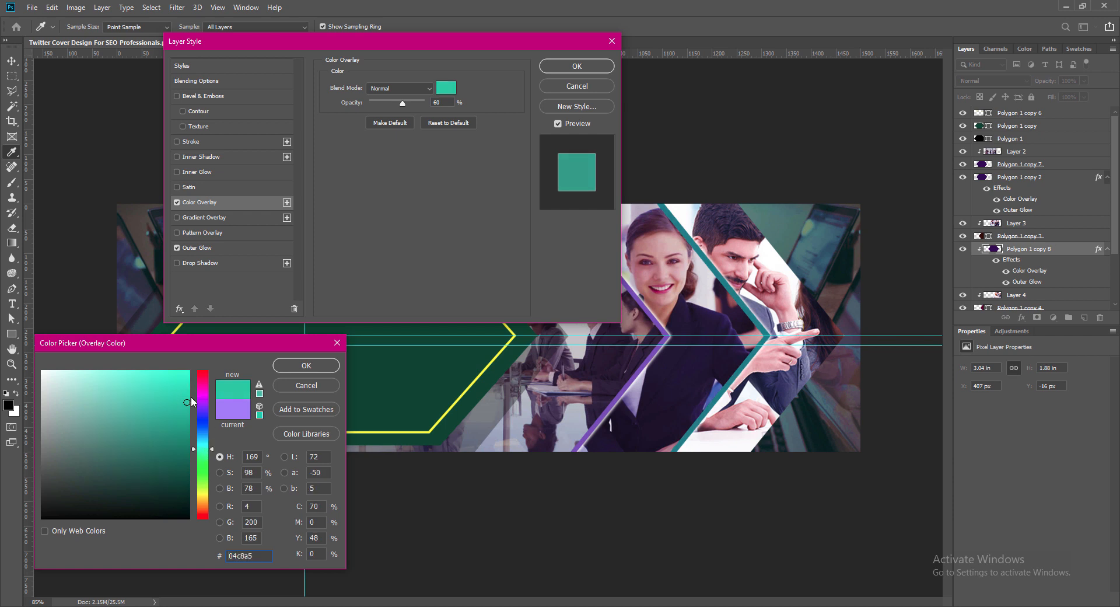
left_click(307, 365)
left_click(577, 66)
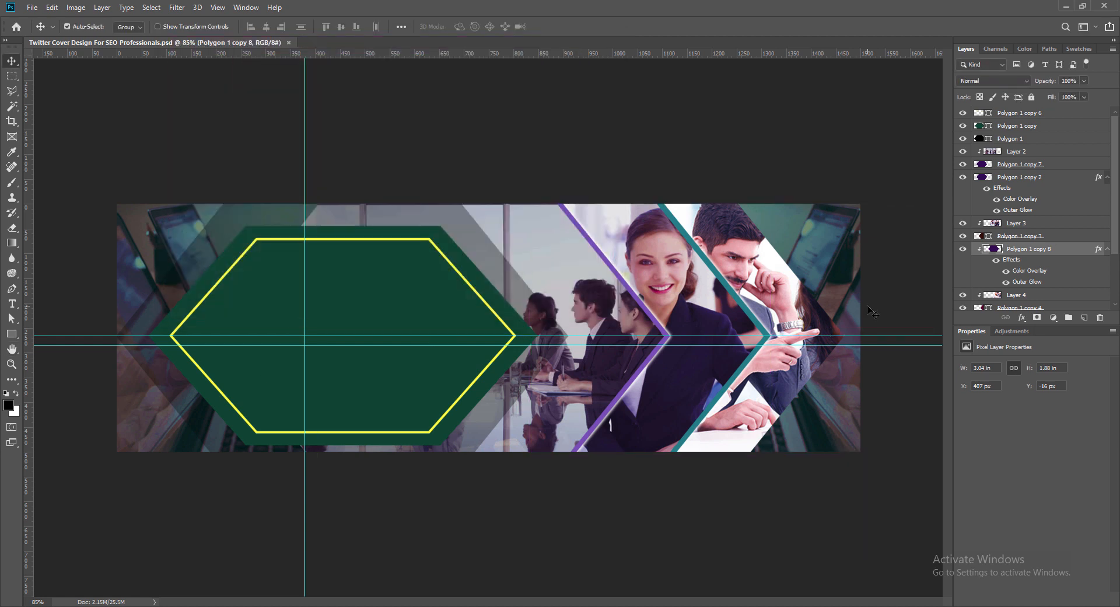
- Duplicate the teal band, place it beneath the hexagon holding the man's photo, and shift it to X 568 px as an edge
left_click_drag(763, 330, 815, 324)
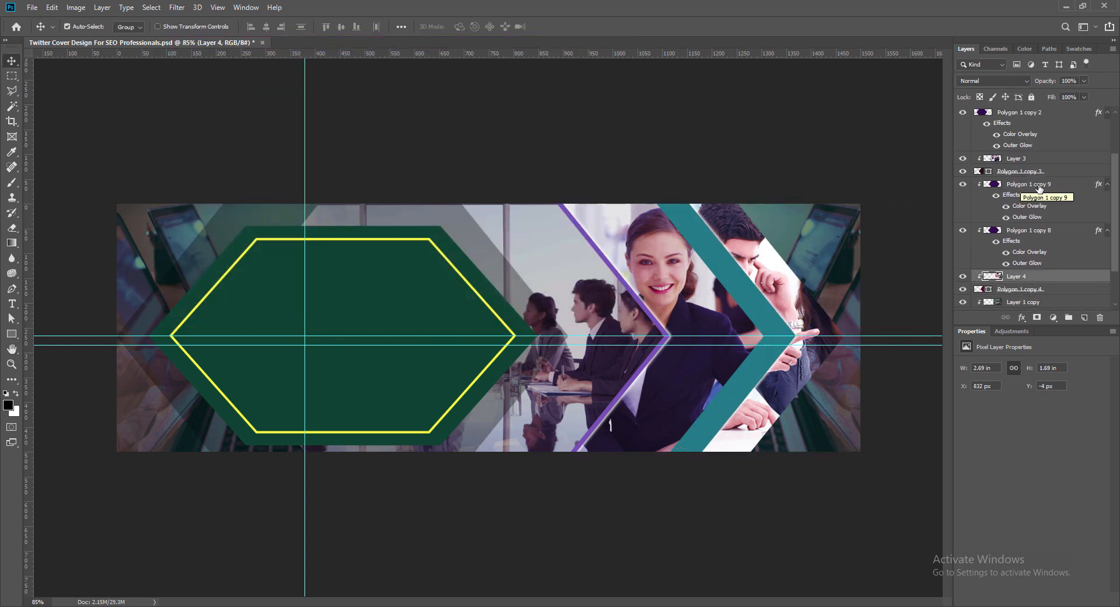
scroll(1020, 184, "down", 3)
left_click_drag(1027, 136, 1018, 246)
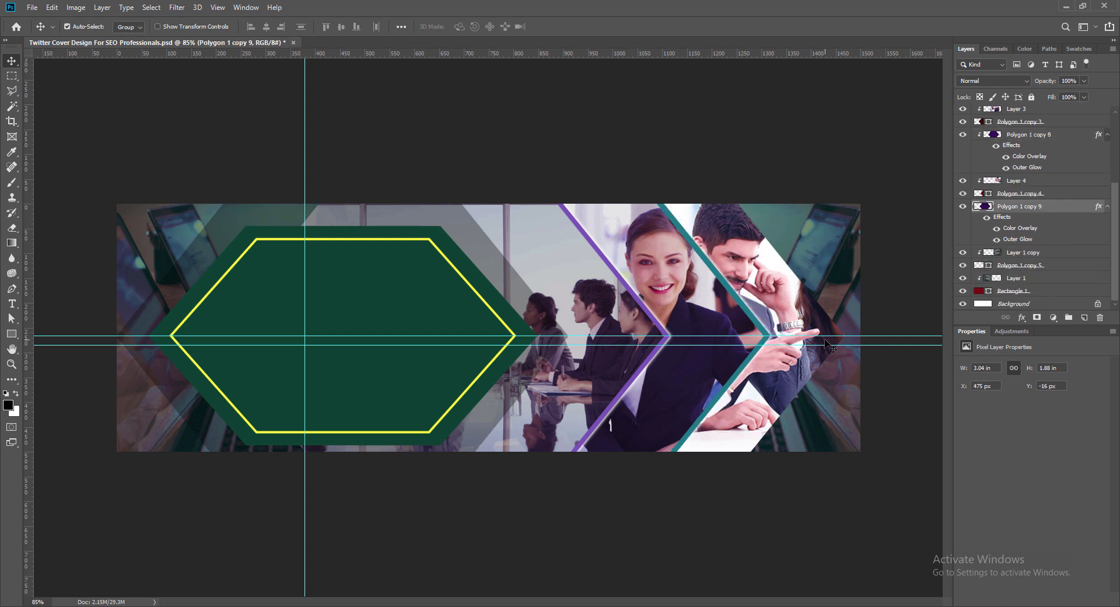
left_click_drag(828, 346, 848, 333)
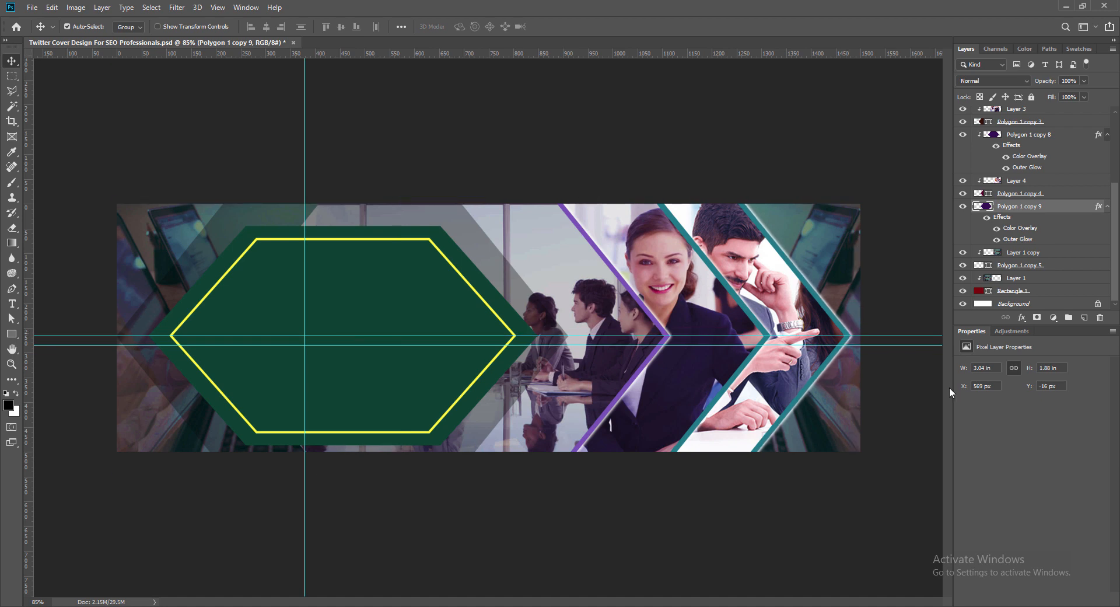
- Change the Color Overlay of the band edging the man's photo to a vivid purple and apply the layer style
double_click(985, 208)
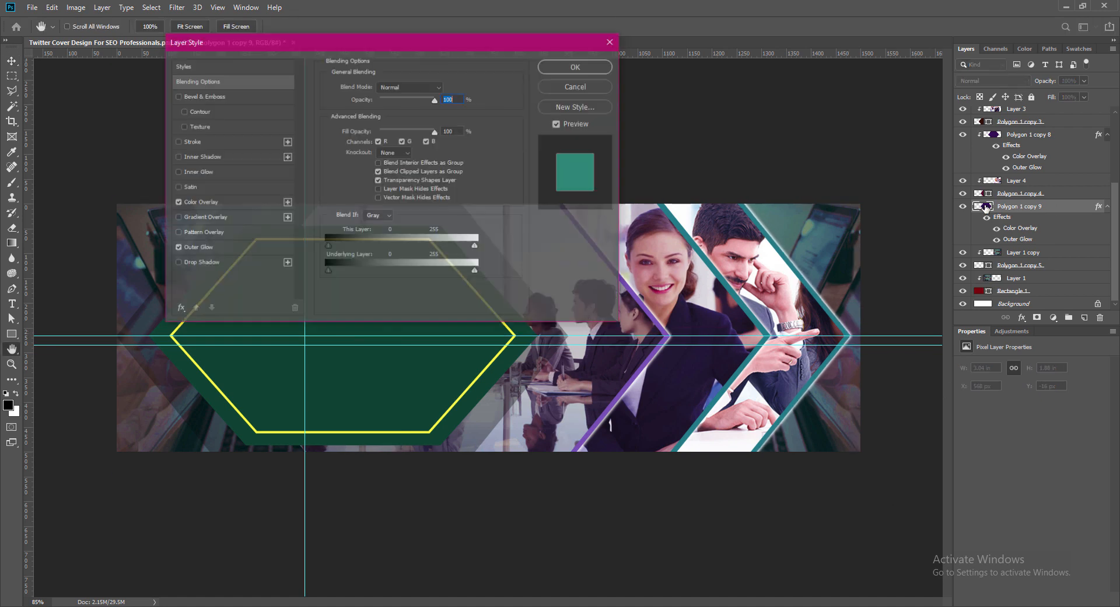
left_click(199, 202)
left_click(446, 87)
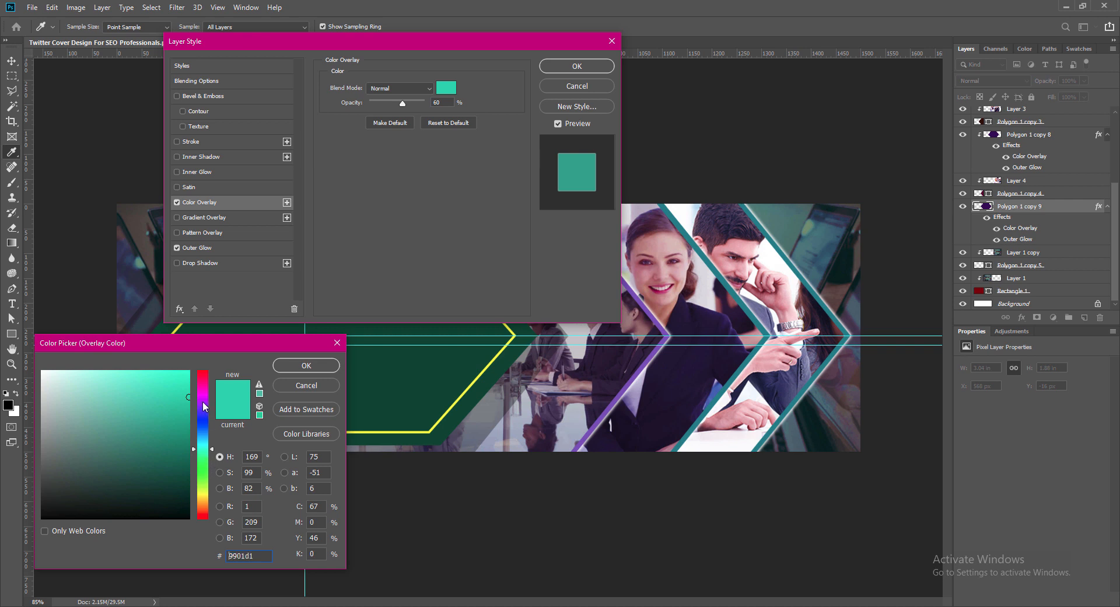
mouse_move(202, 401)
left_mouse_down()
mouse_move(204, 385)
mouse_move(202, 402)
left_mouse_up()
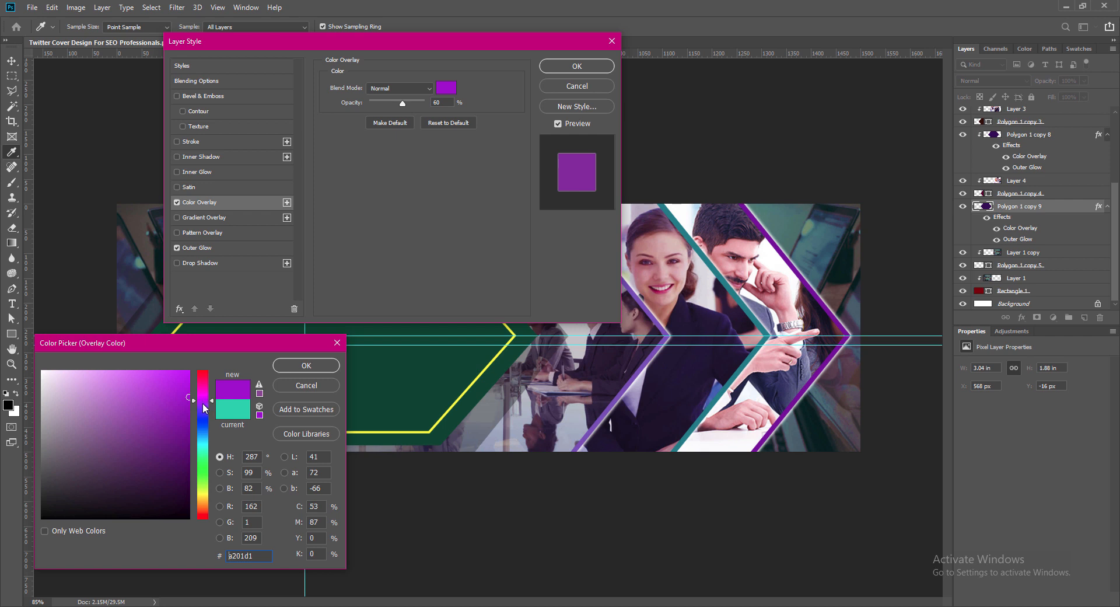
mouse_move(130, 383)
left_mouse_down()
mouse_move(126, 375)
mouse_move(147, 373)
left_mouse_up()
left_click(165, 372)
left_click(294, 366)
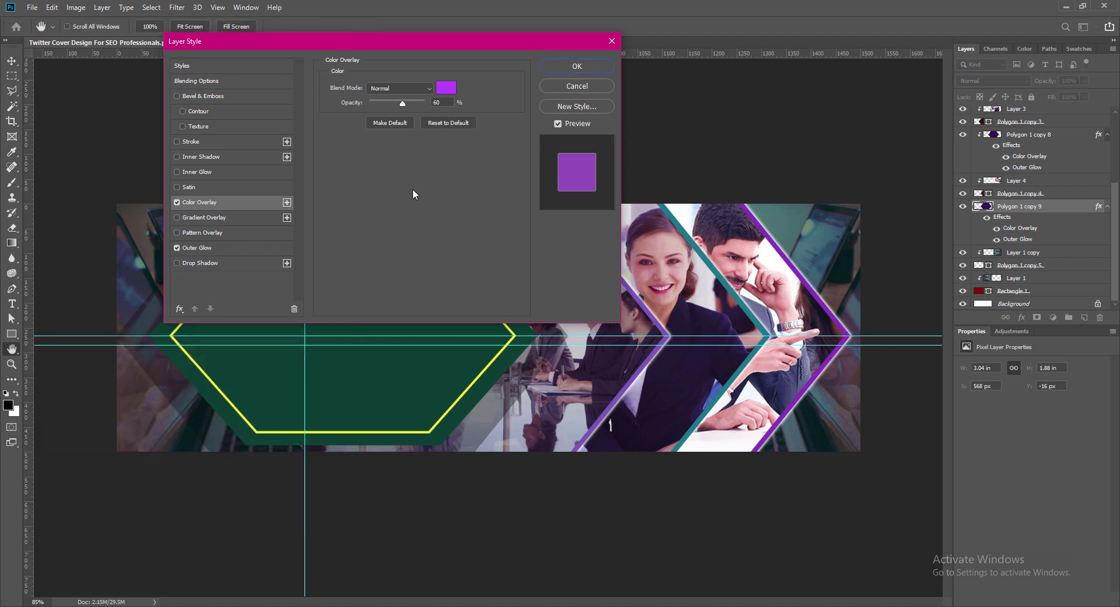
key("Return")
- Fine-tune the teal edge band's horizontal position by a pixel and save the document
left_click(667, 339)
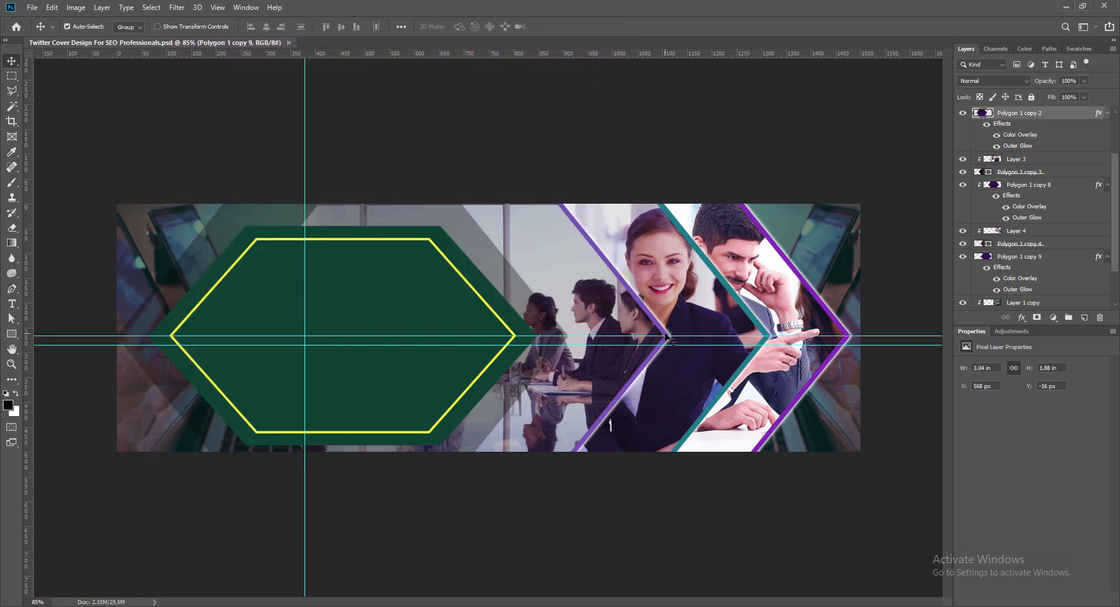
left_click(848, 337)
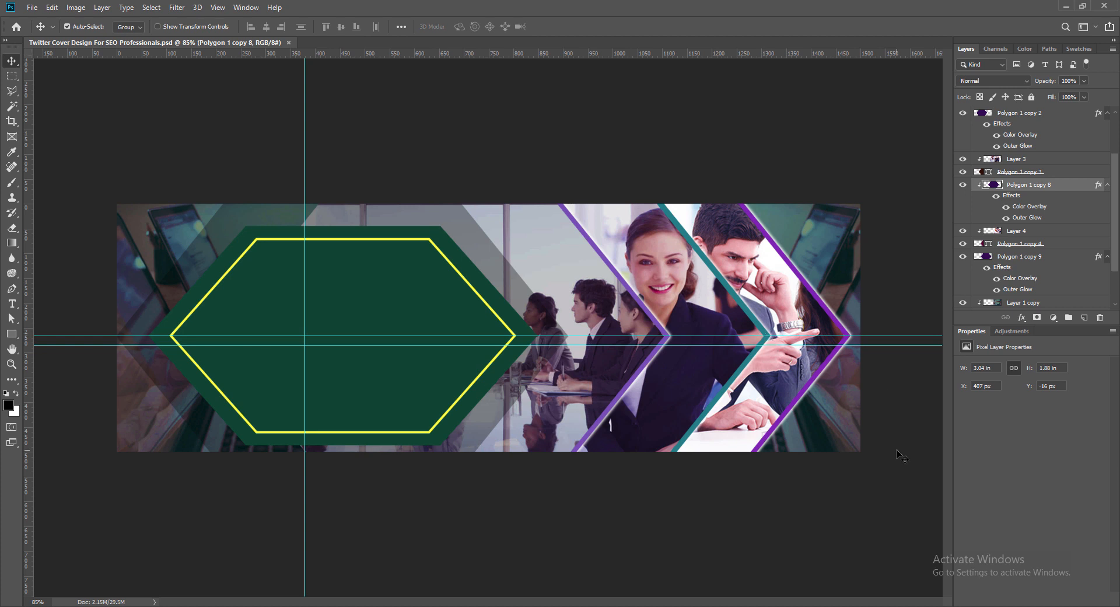
key("Left")
key("Left")
key("Right")
key("ctrl+s")
- Change the fill colour of the main yellow-outlined hexagon panel from green to a deep purple
left_click(270, 309)
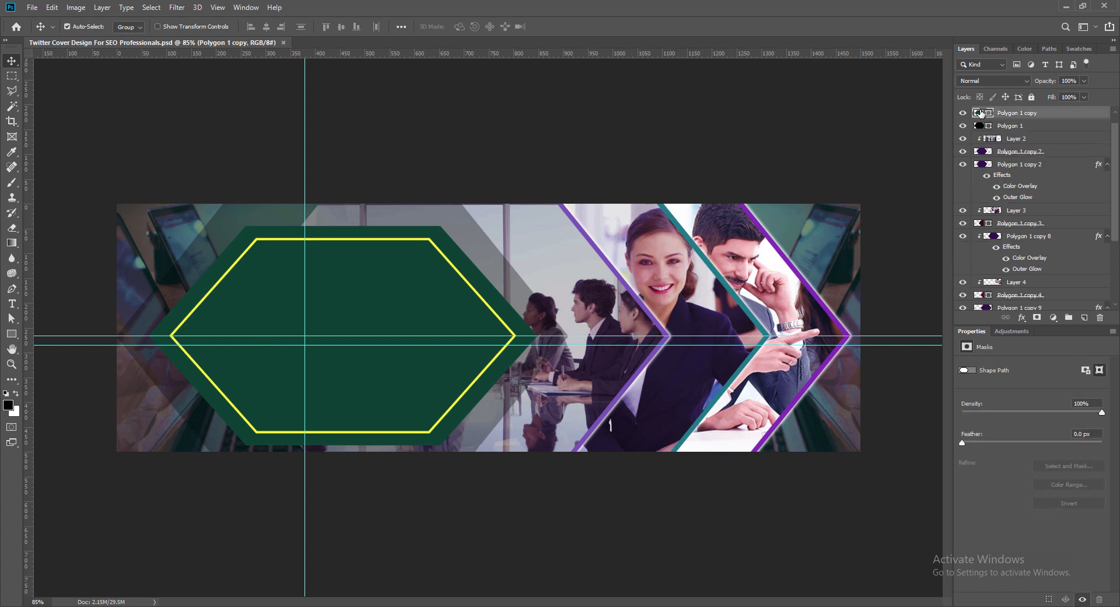
double_click(980, 112)
left_click(203, 405)
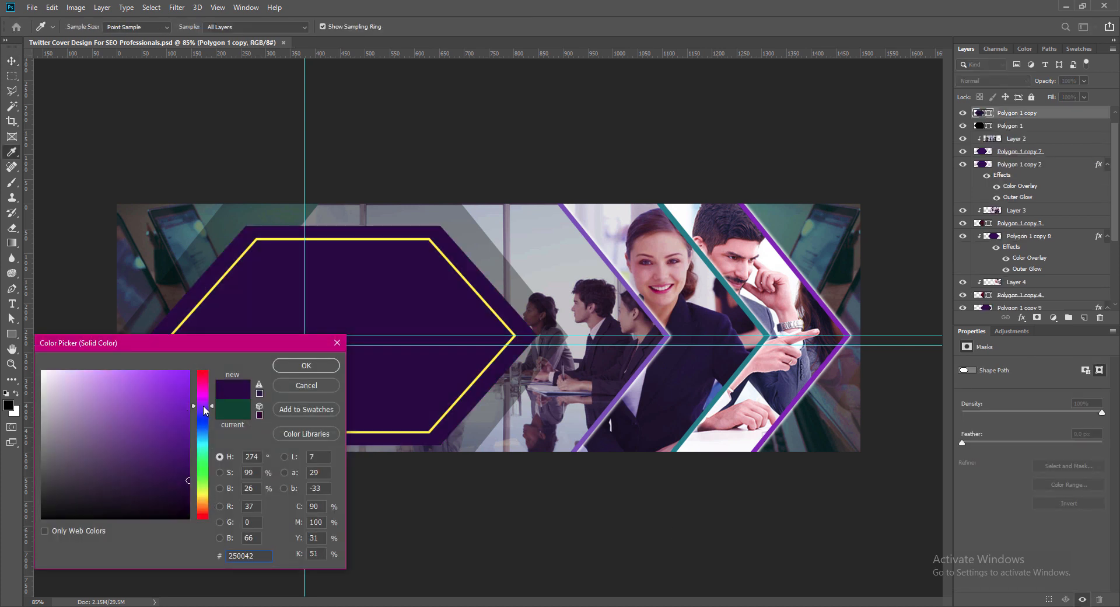
left_click(203, 402)
left_click(204, 402)
left_click(189, 451)
left_click(201, 406)
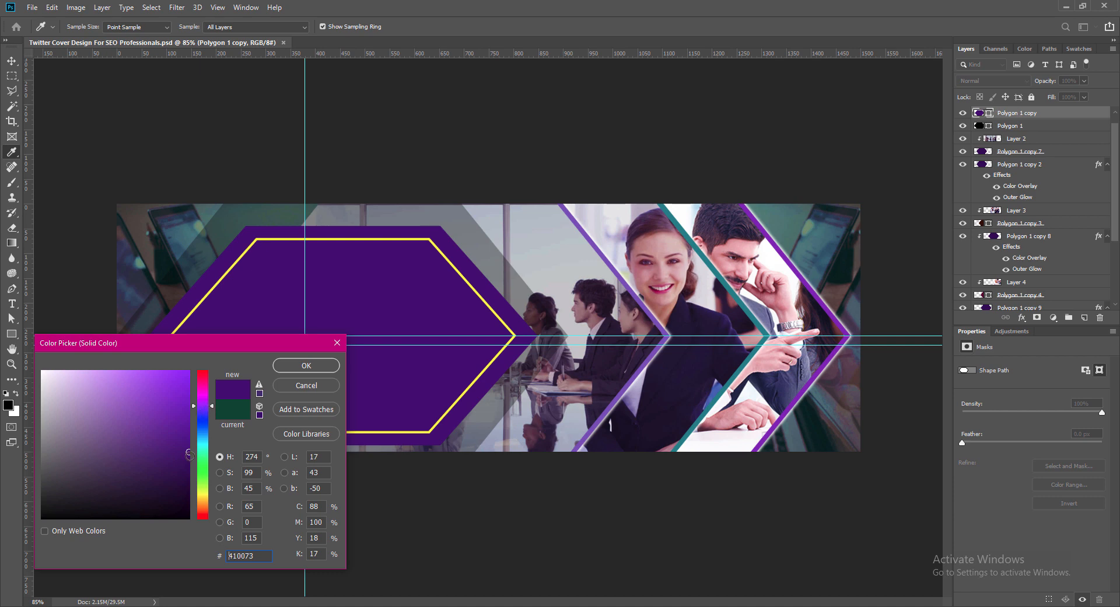
left_click(306, 365)
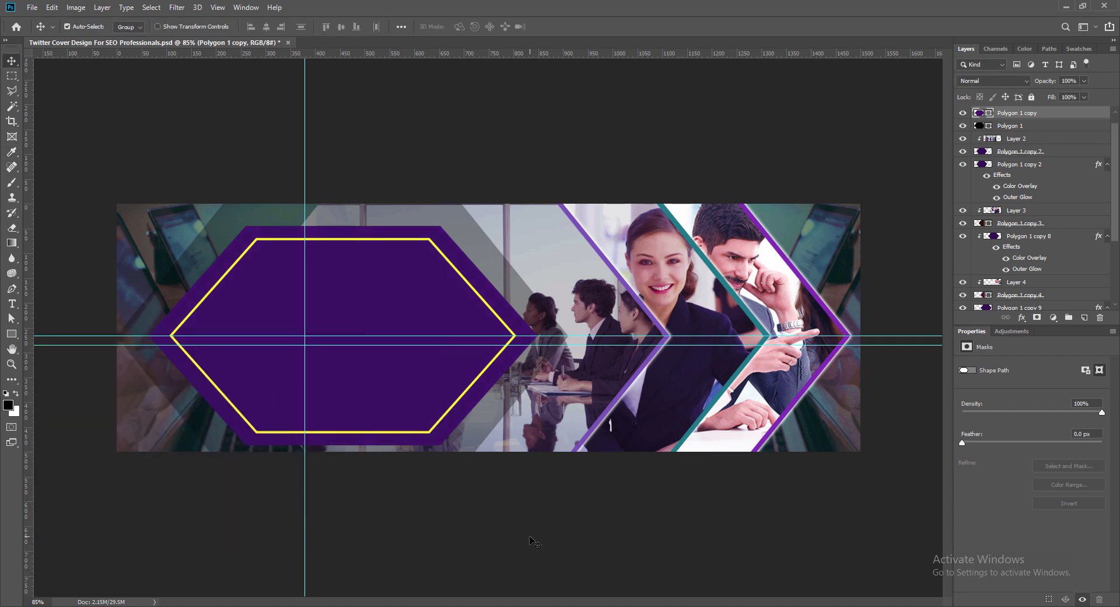
- Remove the upper horizontal guide running through the main hexagon's centre and save the document
left_click_drag(620, 336, 620, 54)
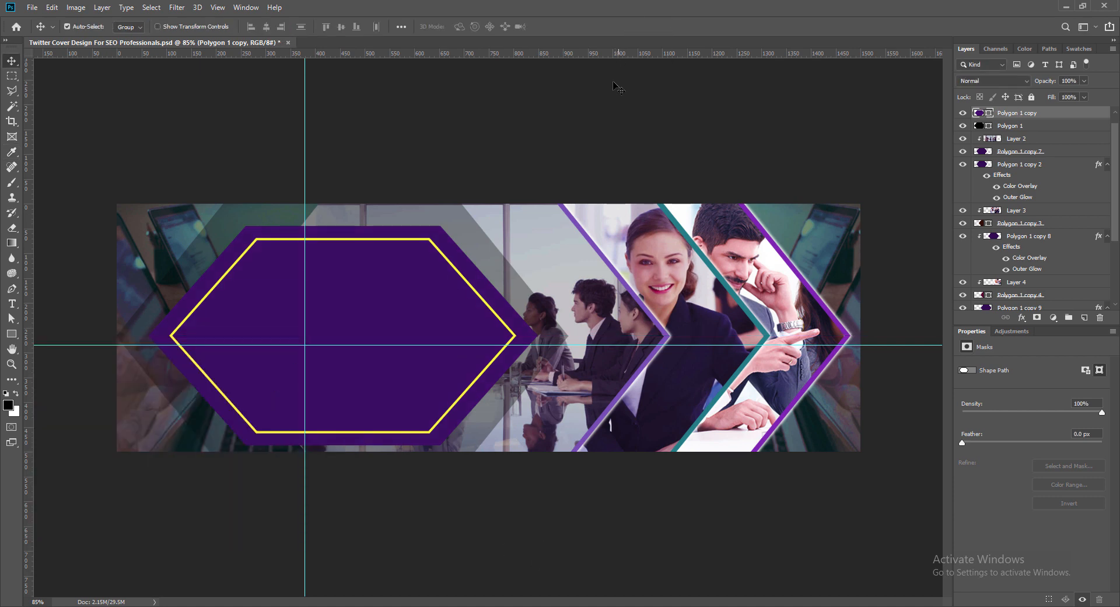
key("ctrl+s")
- Add a text layer above the purple hexagon panel reading "TWITTER COVER HEADER"
left_click(1084, 317)
key("t")
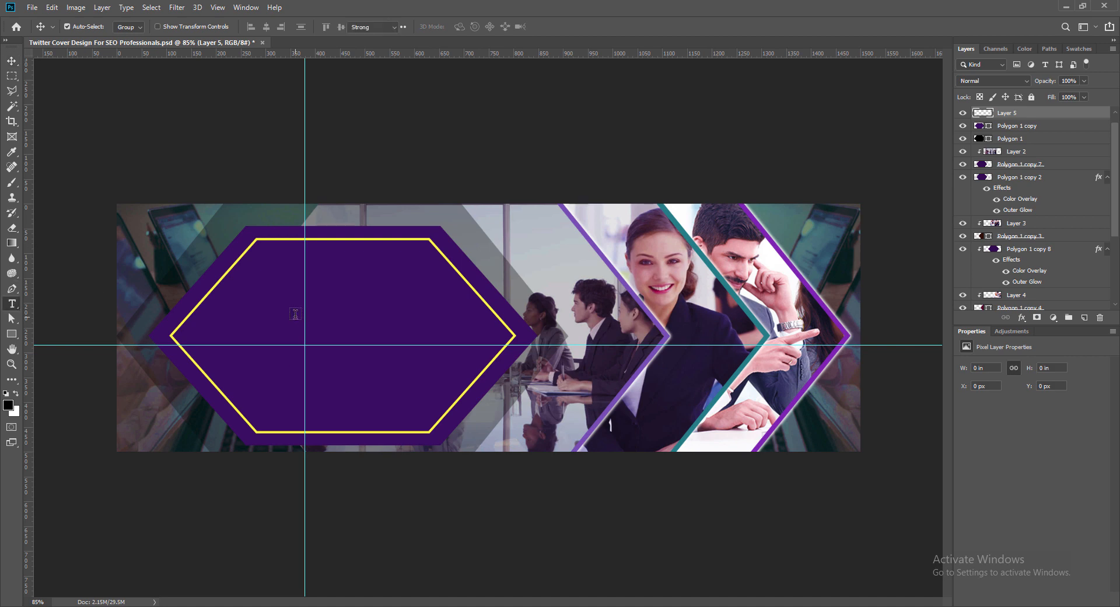
left_click(260, 309)
type("TWITTER COVER HEADER")
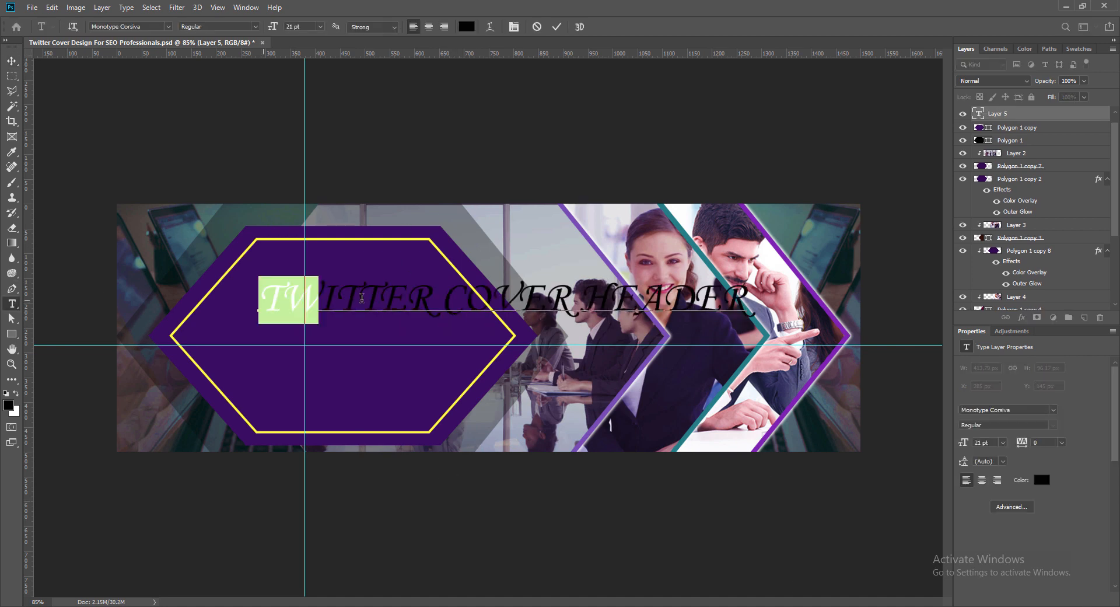
- Set the colour of the whole header text to white, ffffff
left_click_drag(362, 298, 752, 300)
left_click(467, 27)
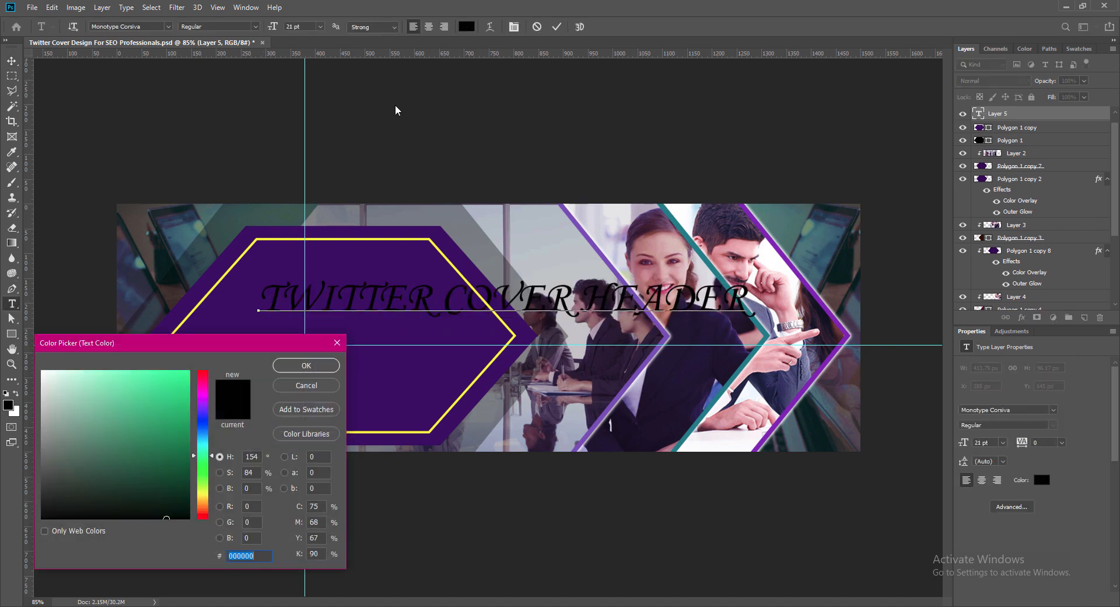
type("ffffff")
left_click(303, 369)
- Reduce the header text size to 9 pt and open the list of fonts for it
left_click(321, 27)
left_click(307, 98)
left_click(319, 27)
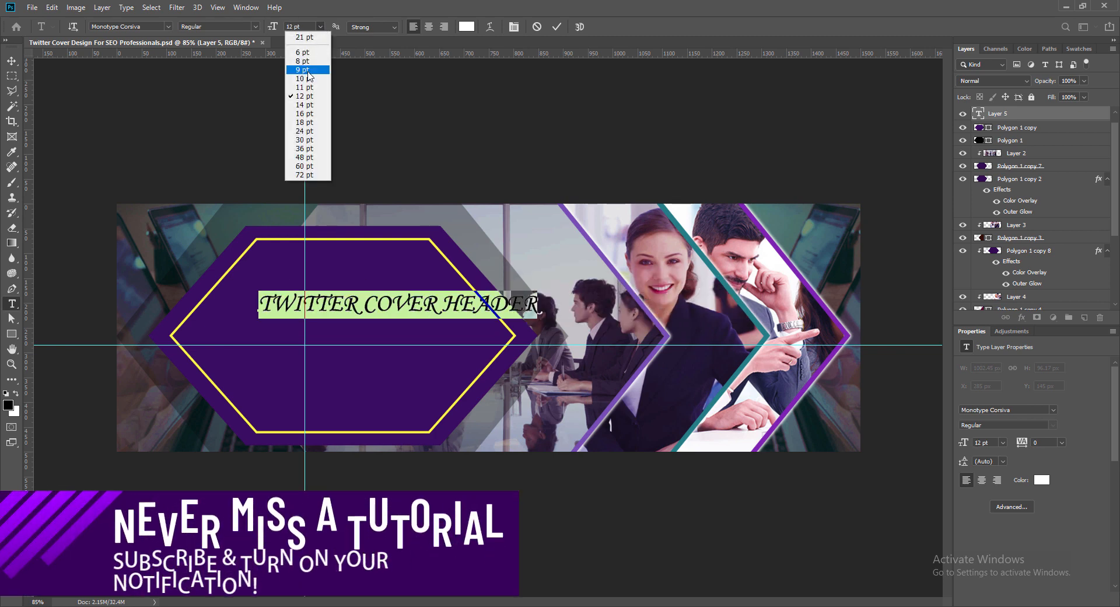
left_click(301, 48)
left_click(167, 26)
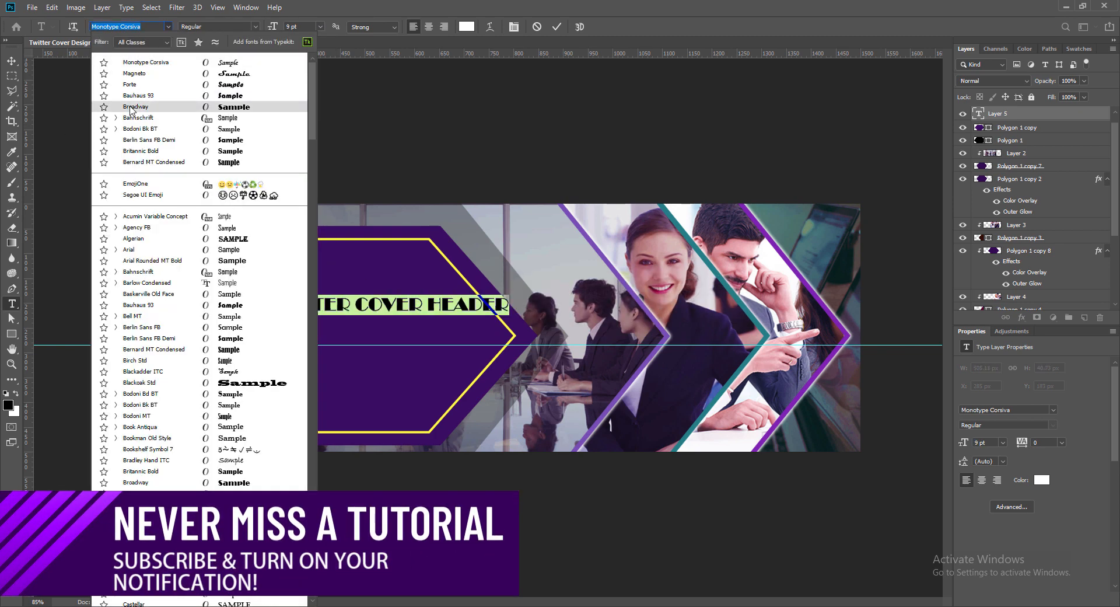
- Set the header text to Britannic Bold at 7 pt and move it up inside the purple hexagon
left_click(140, 151)
left_click(320, 27)
left_click(310, 61)
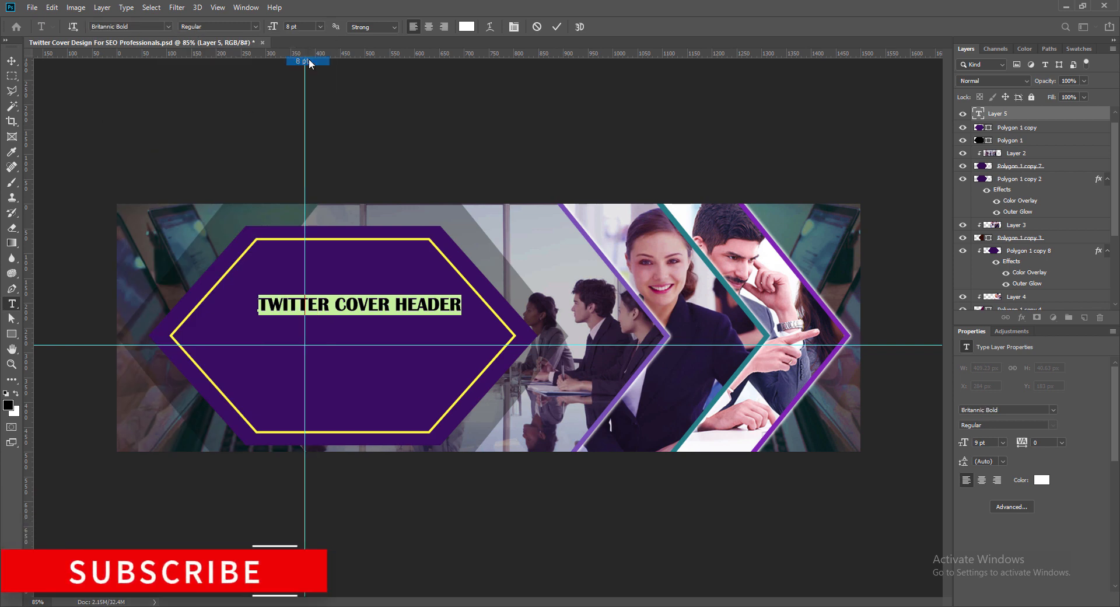
left_click_drag(300, 26, 285, 27)
type("7")
left_click(557, 26)
left_click(11, 61)
left_click_drag(369, 307, 344, 278)
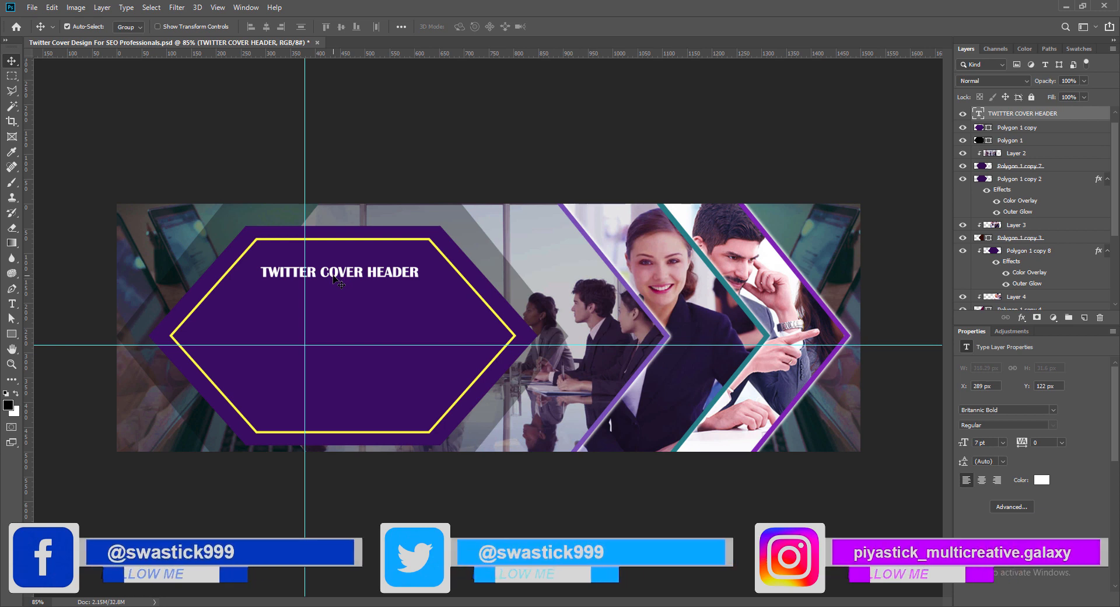
- Duplicate the header text just below itself and replace the copy with "SEARCH ENGINE OPTIMIZATION SPECIALIST" on two lines
left_click_drag(334, 278, 334, 296, "alt")
double_click(334, 297)
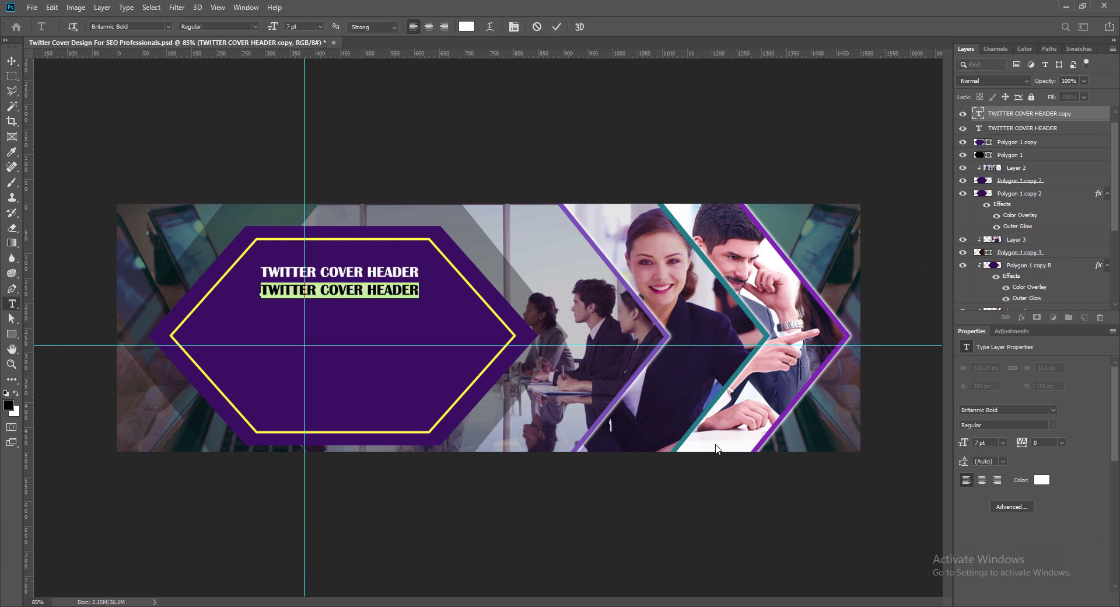
type("SEARCH")
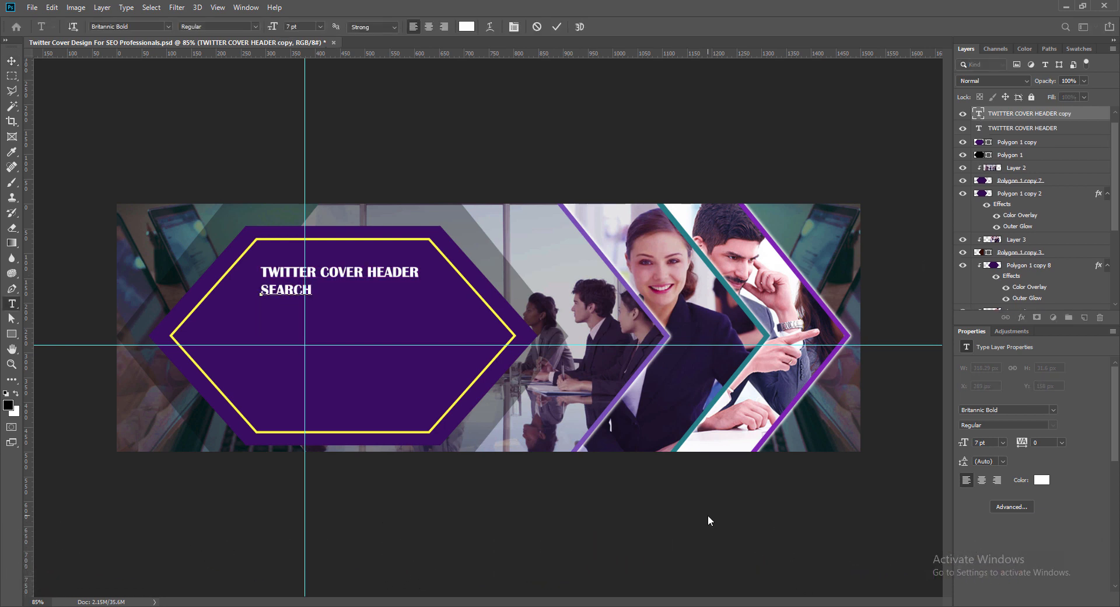
type(" ENGINE OPTIMIZAR")
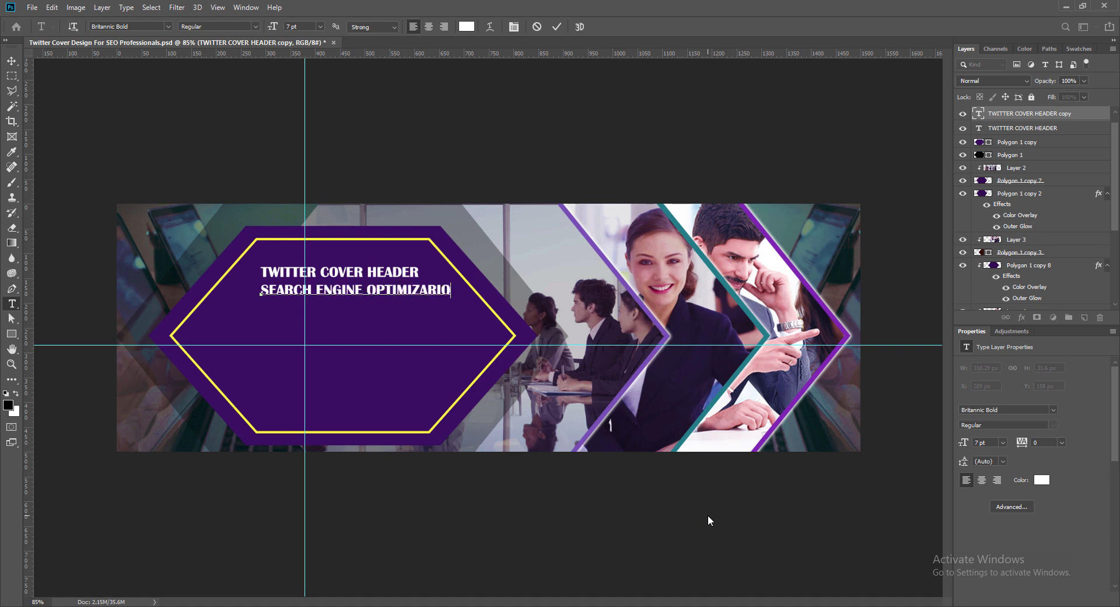
key("BackSpace")
type("TIO")
type("SPECIALIST")
- Set the font of the whole two-line text to Bahnschrift in the Bold SemiCondensed style
left_click_drag(261, 289, 358, 308)
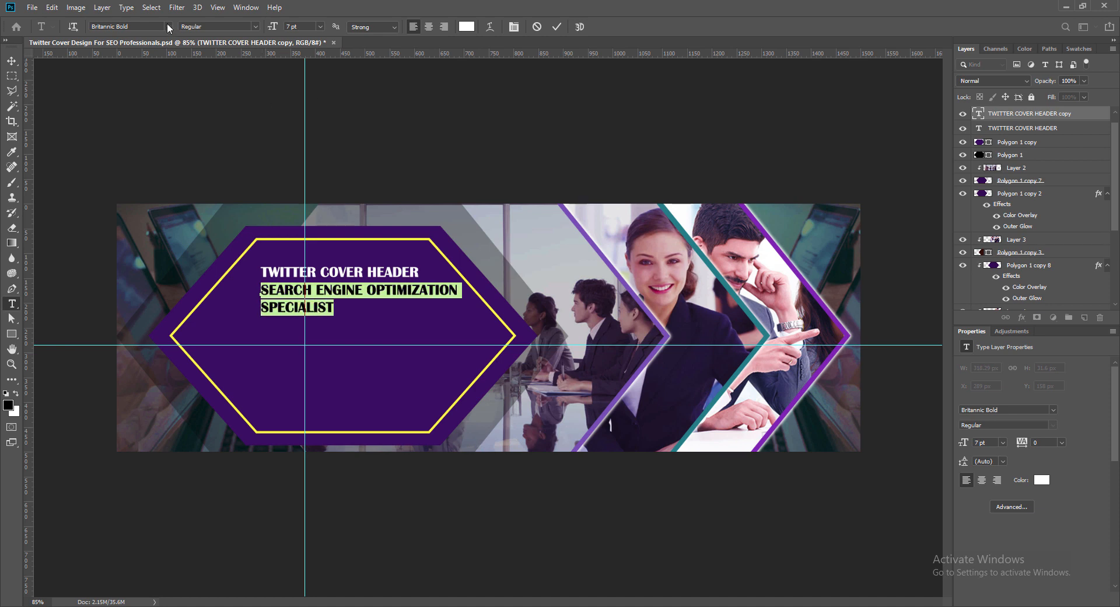
left_click(167, 26)
left_click(138, 129)
left_click(255, 27)
left_click(237, 136)
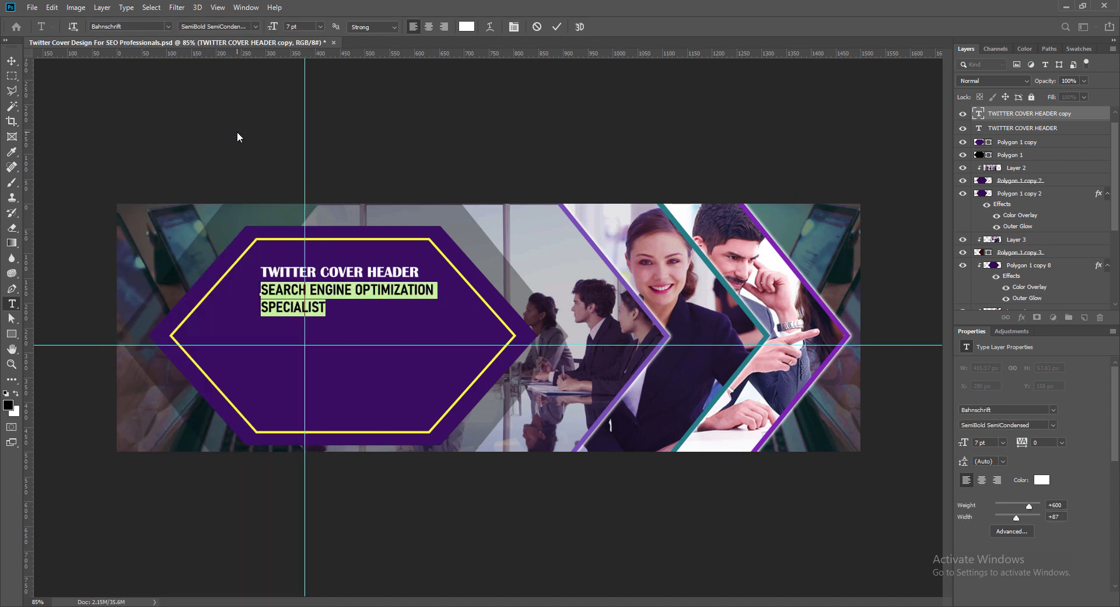
left_click(255, 27)
left_click(226, 149)
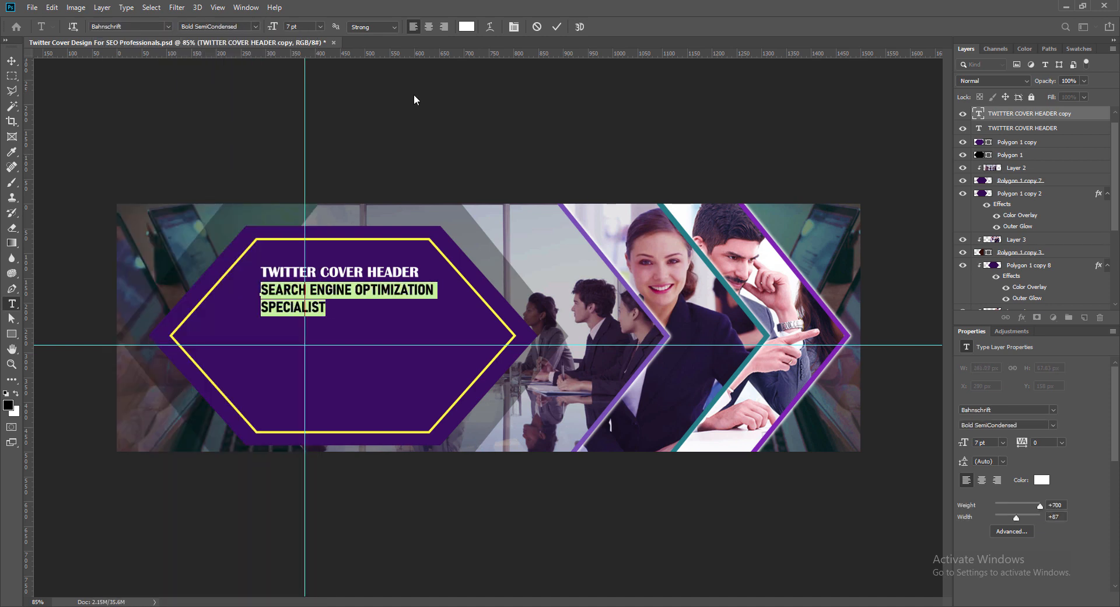
- Set the two-line text's size to 8 pt and colour it yellow like the panel's outline
left_click(320, 27)
left_click(304, 70)
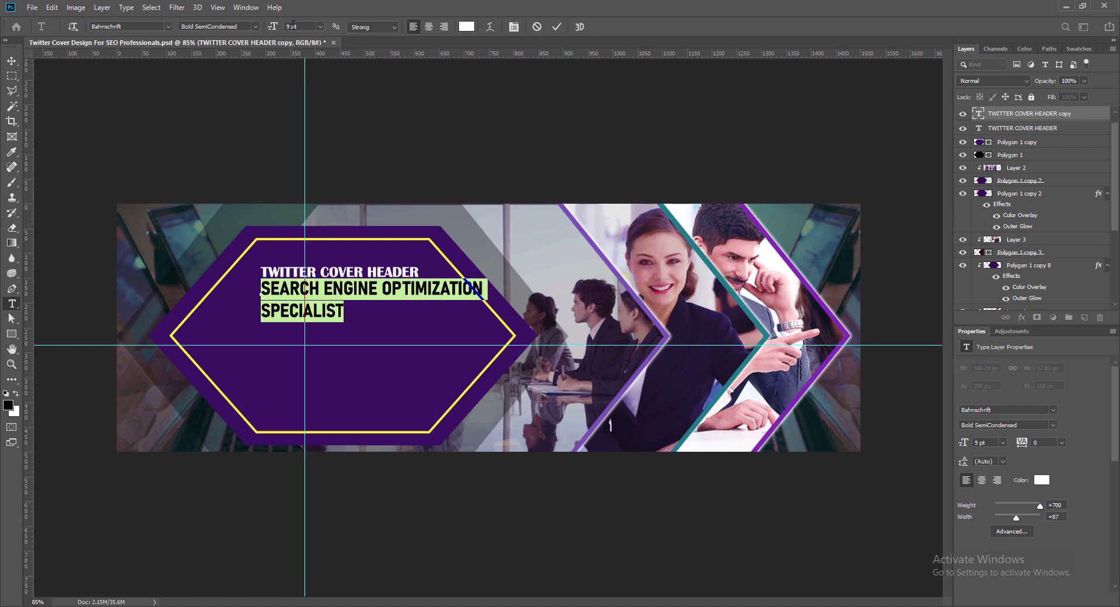
left_click(273, 28)
key("Return")
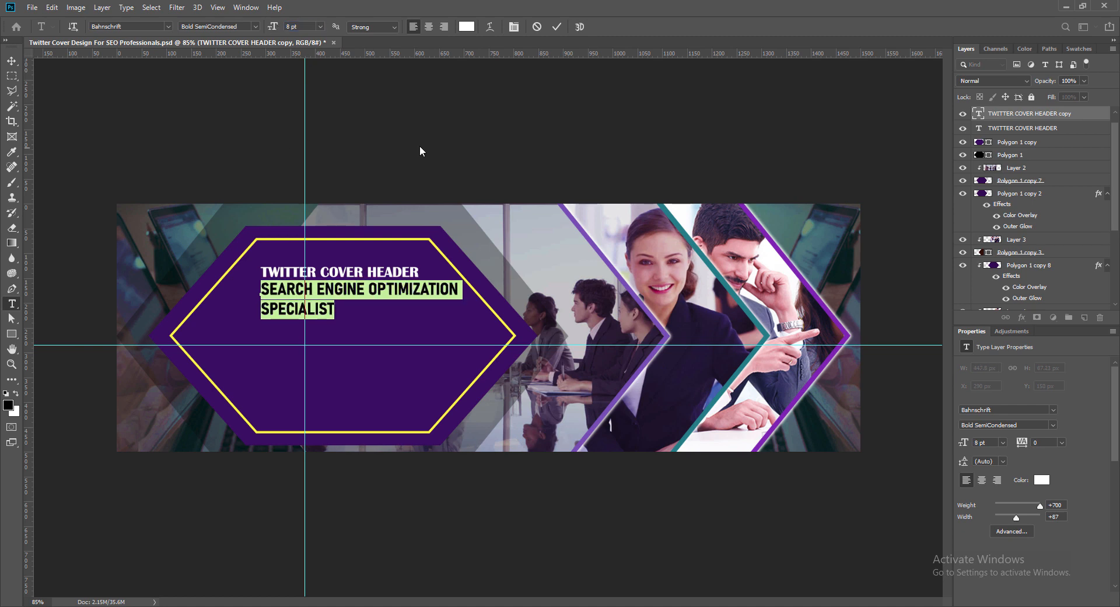
left_click(467, 26)
left_click(480, 296)
key("Return")
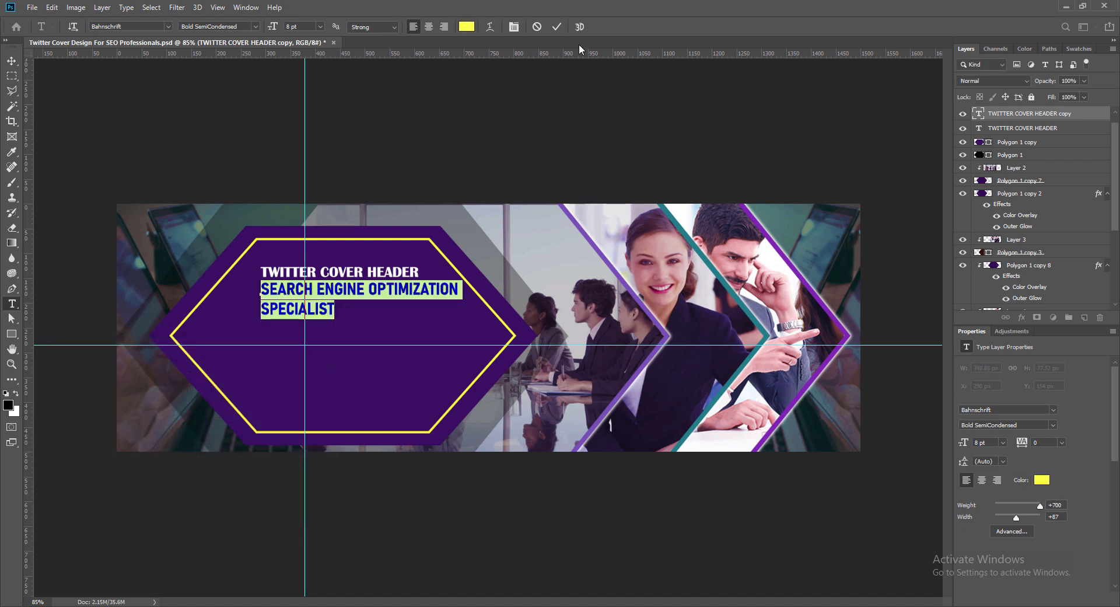
left_click(557, 26)
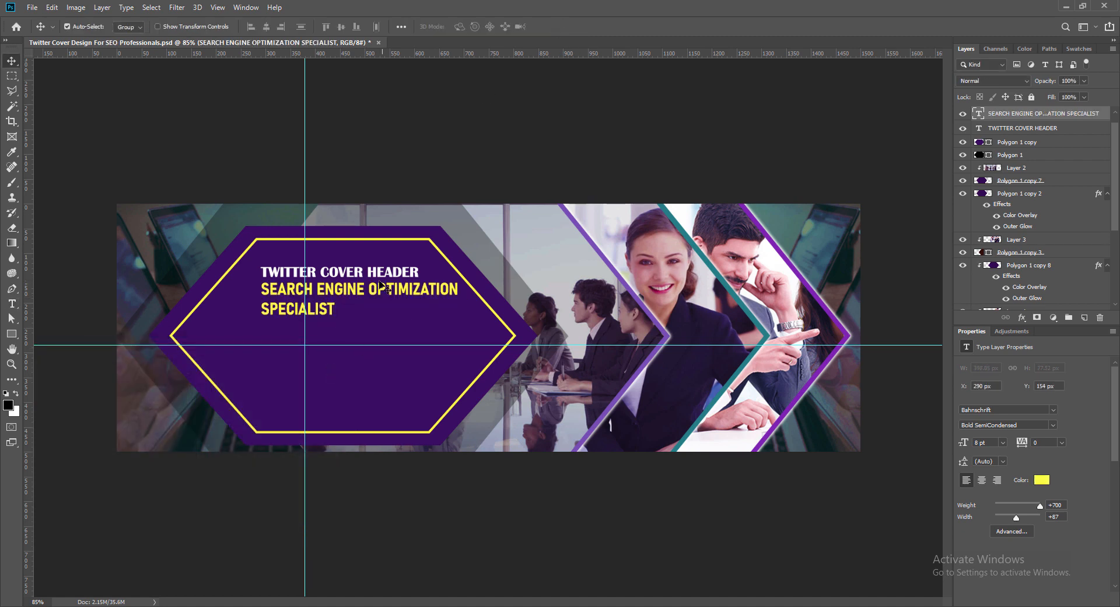
- Set the white TWITTER COVER HEADER text to 6 pt and select the yellow text below it
double_click(342, 277)
key("ctrl+a")
left_click(319, 28)
left_click(306, 51)
left_click(556, 26)
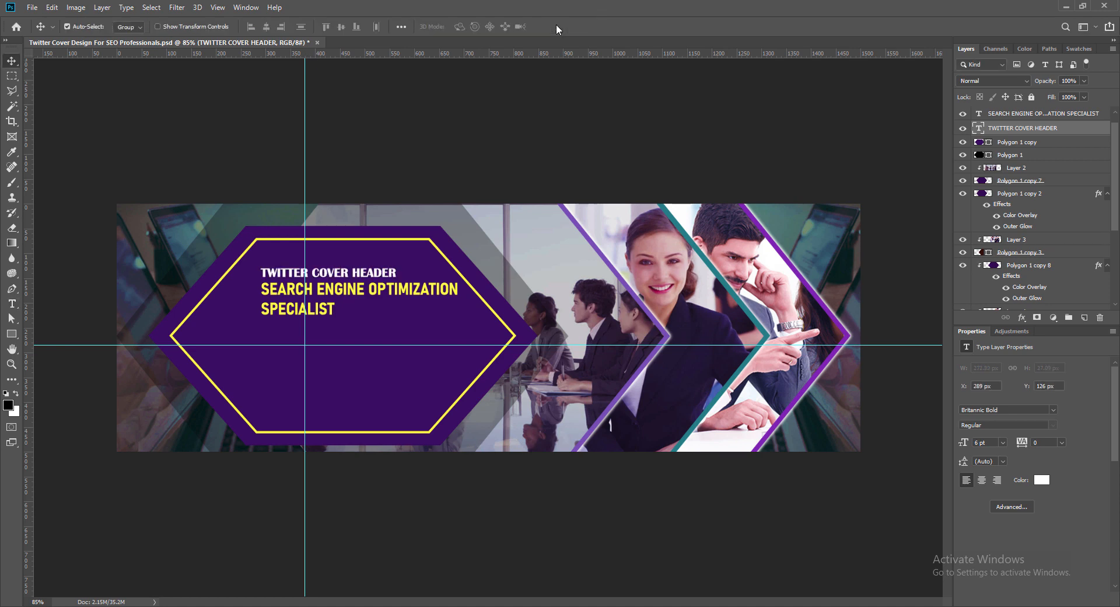
left_click(284, 297)
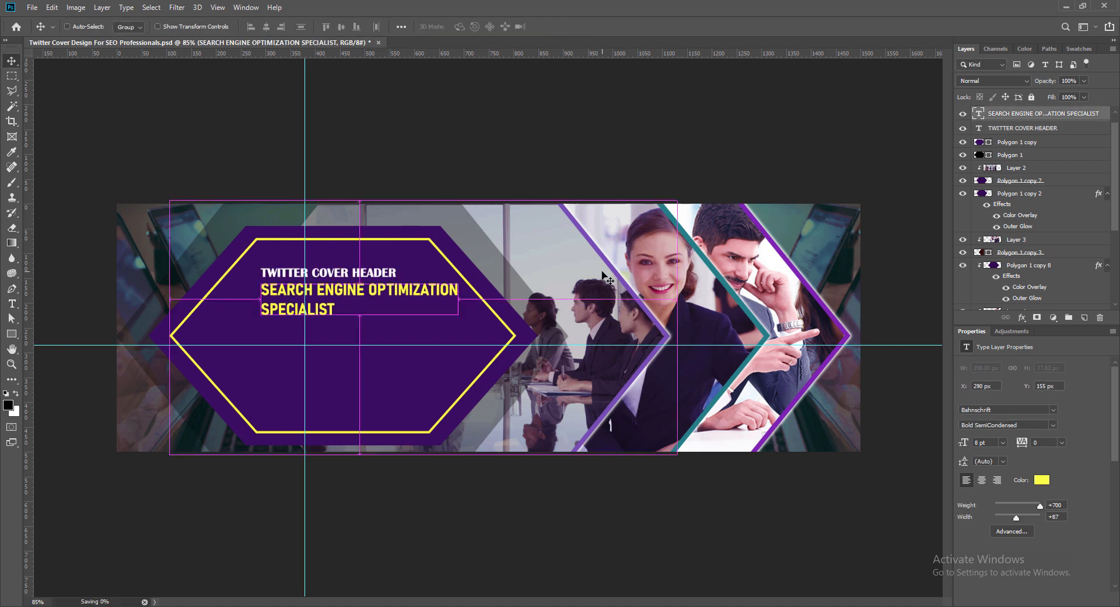
- Duplicate the white header text to just below SPECIALIST and change the copy to "TAGLINE GOES HERE"
left_click(278, 281)
left_click_drag(277, 282, 359, 327)
double_click(979, 129)
type("TAGL")
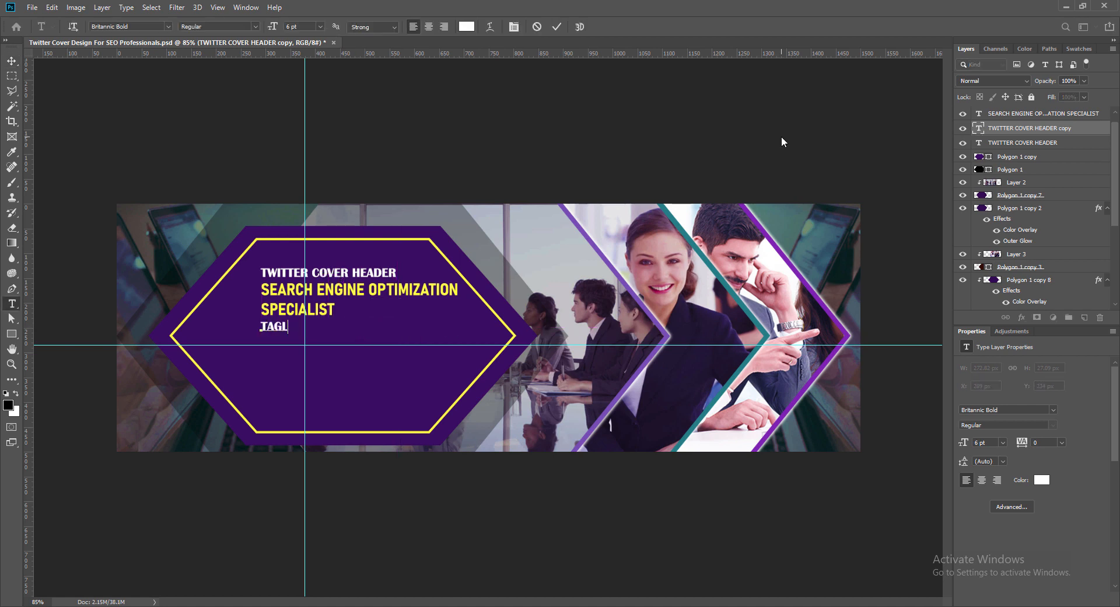
type("INE GOES HERE")
- Set the whole tagline to the Bodoni Bk BT font, Book style, at 4 pt
key("ctrl+a")
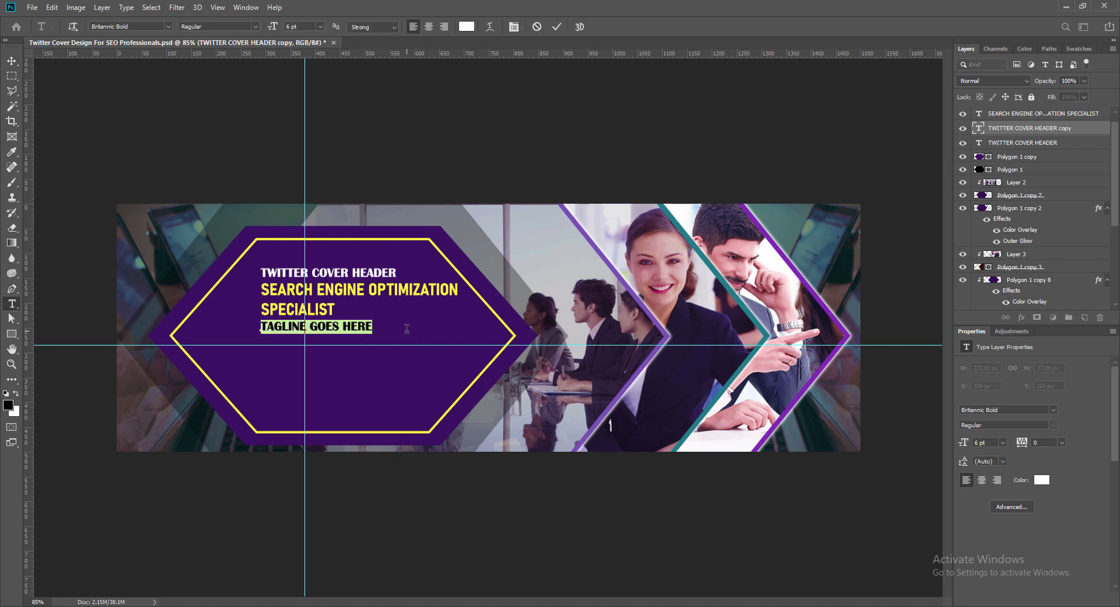
left_click(167, 26)
left_click(147, 140)
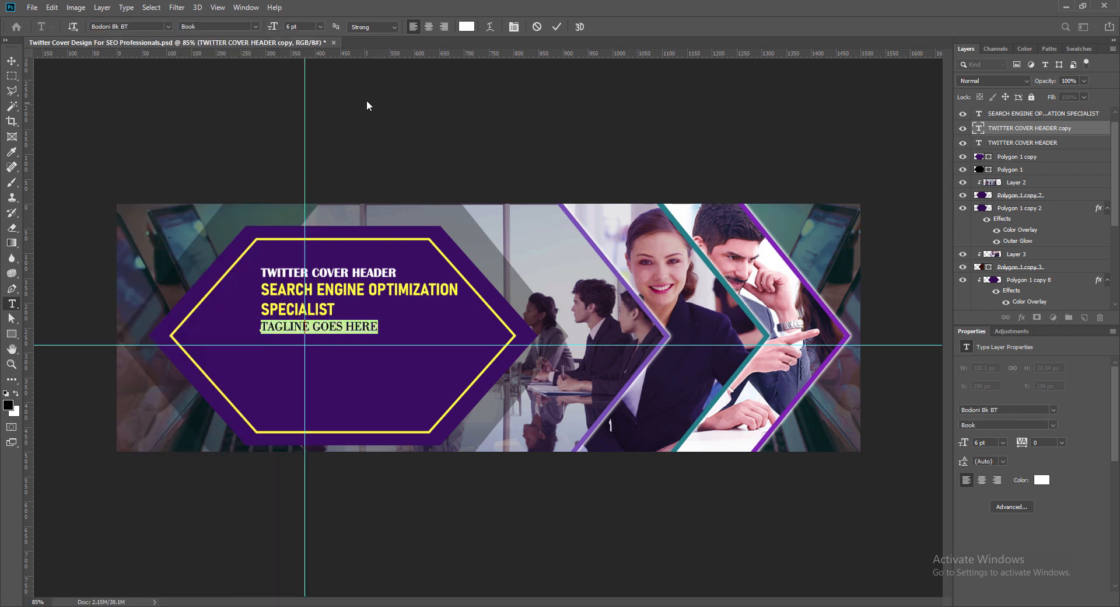
left_click(321, 27)
left_click(321, 27)
left_click(557, 27)
key("v")
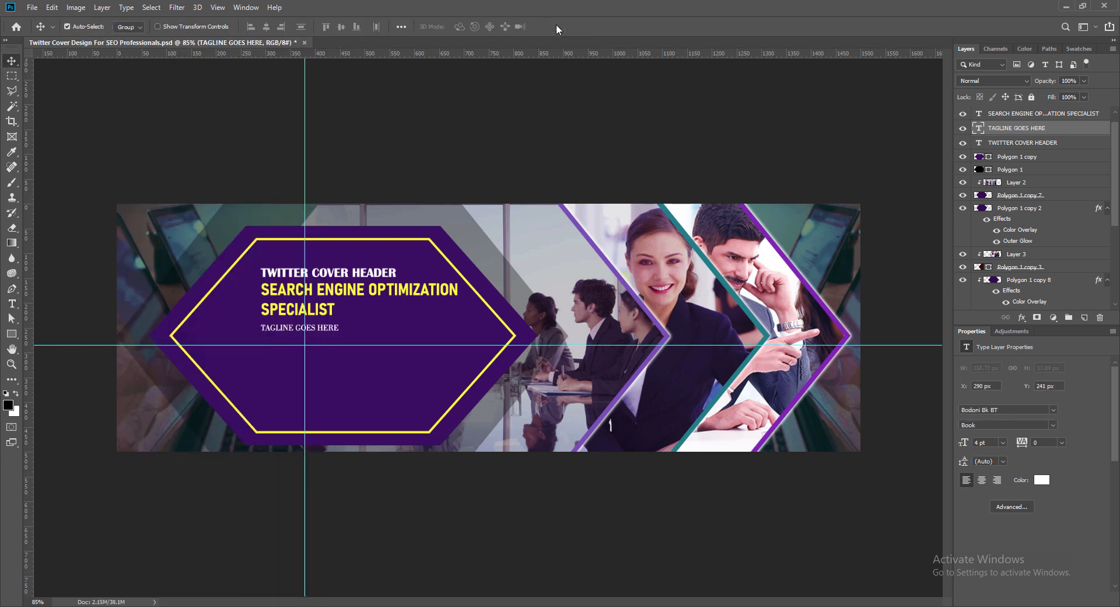
- Set the tagline's size to 5 pt and move it slightly closer beneath the word SPECIALIST
double_click(338, 330)
left_click(558, 26)
key("v")
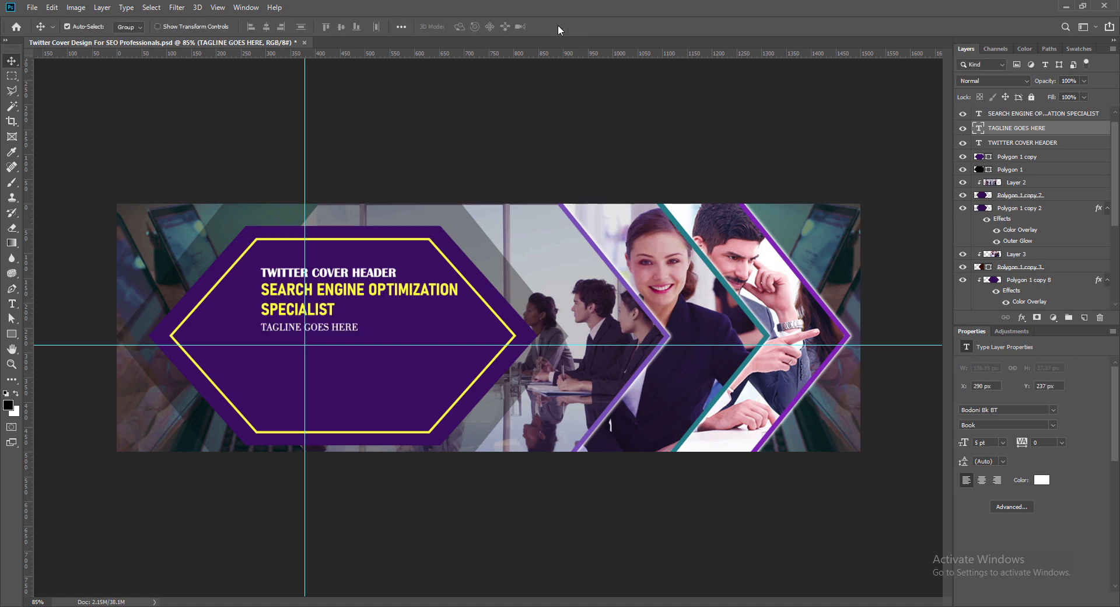
left_click_drag(282, 333, 282, 326)
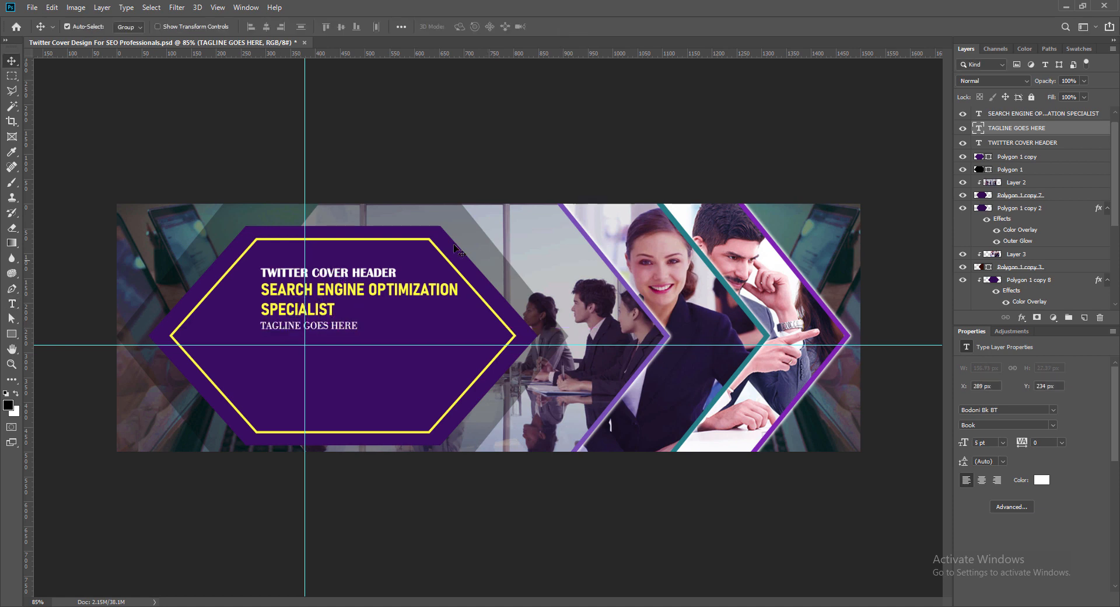
- Spread out the tagline by inserting spaces between its letters, and save the document
double_click(978, 132)
key("Left")
key("Right")
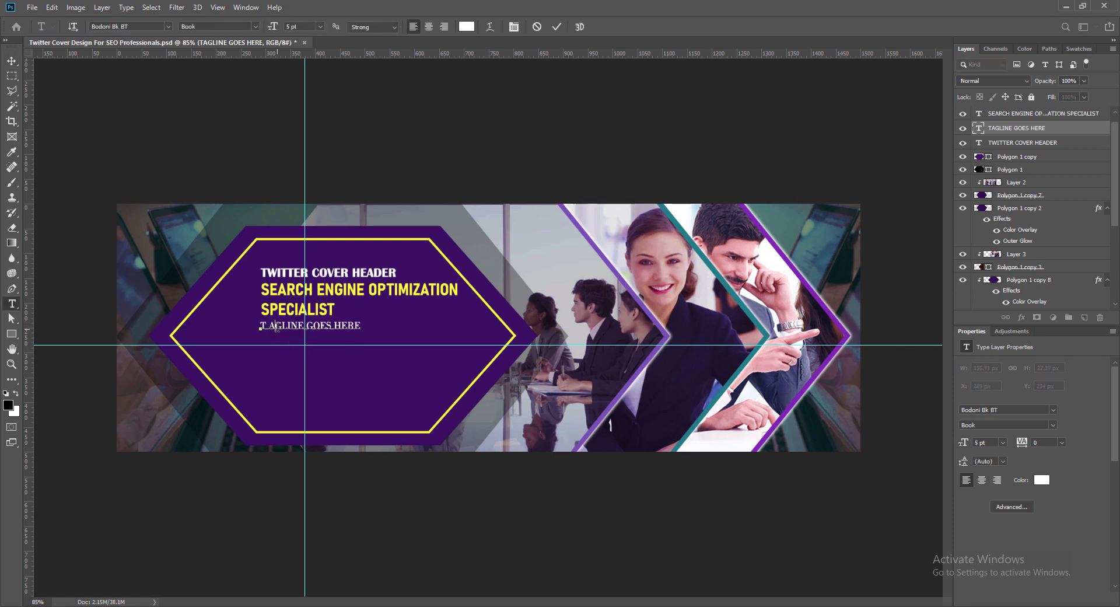
key("Right")
key("Right")
key("Right")
key("space")
key("Right")
key("space")
key("Right")
key("space")
key("Right")
key("space")
key("Right")
key("Right")
key("space")
key("Right")
key("space")
key("Right")
key("space")
key("Right")
key("space")
key("Right")
key("Right")
key("space")
key("Right")
key("space")
key("Right")
key("space")
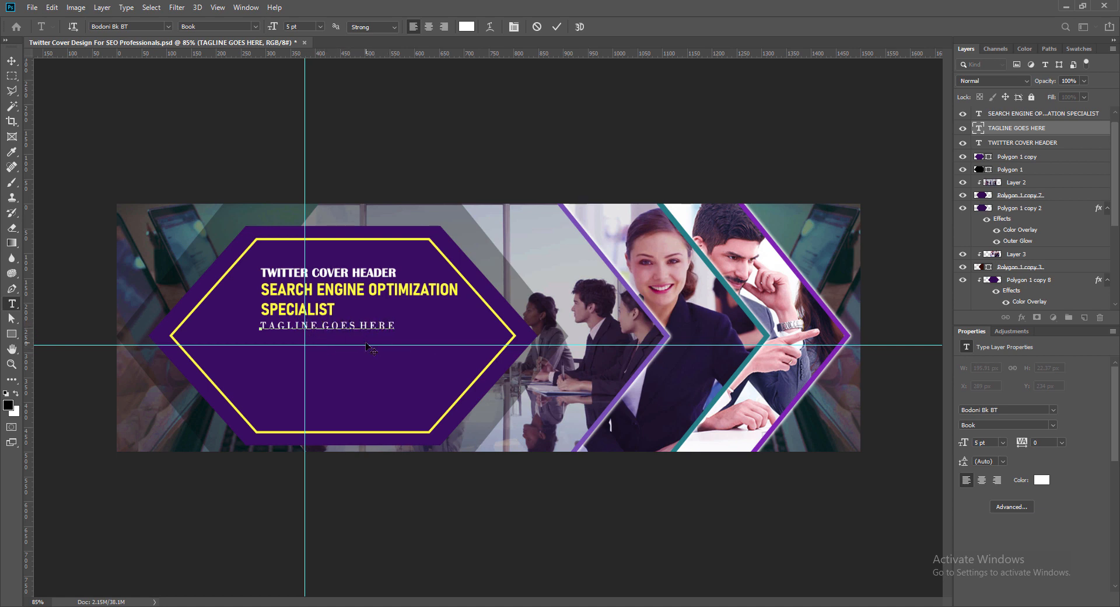
key("Right")
key("Right")
key("Right")
key("Right")
key("Right")
key("Right")
key("Right")
left_click(557, 27)
key("ctrl+s")
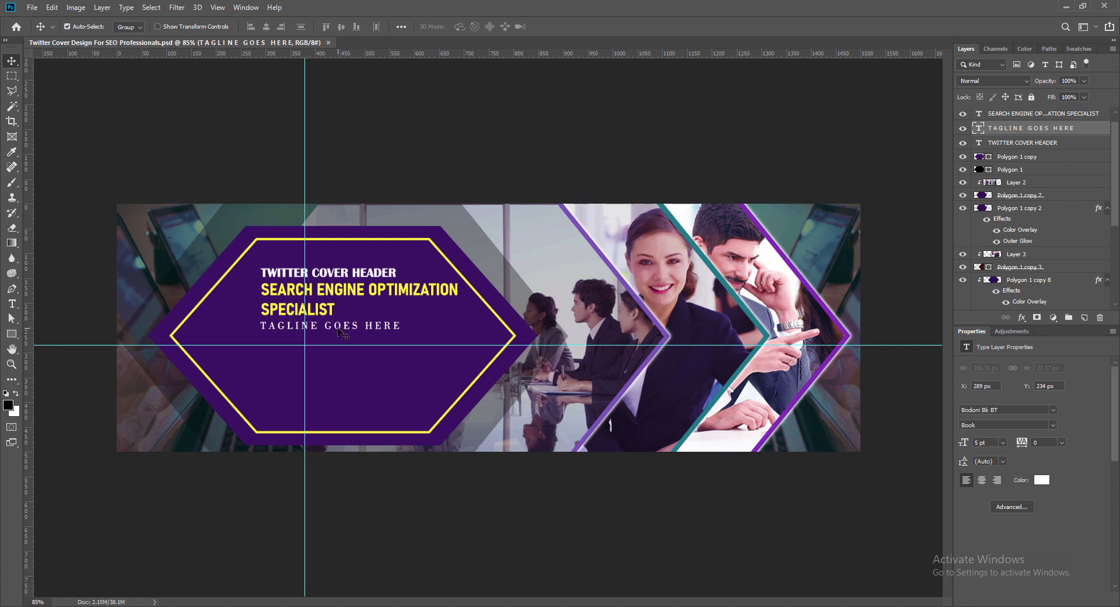
- Nudge the header, yellow text and tagline down together by about 6 px, and save the document
left_click(334, 288, "shift")
left_click(334, 275, "shift")
key("Down")
key("Down")
key("Down")
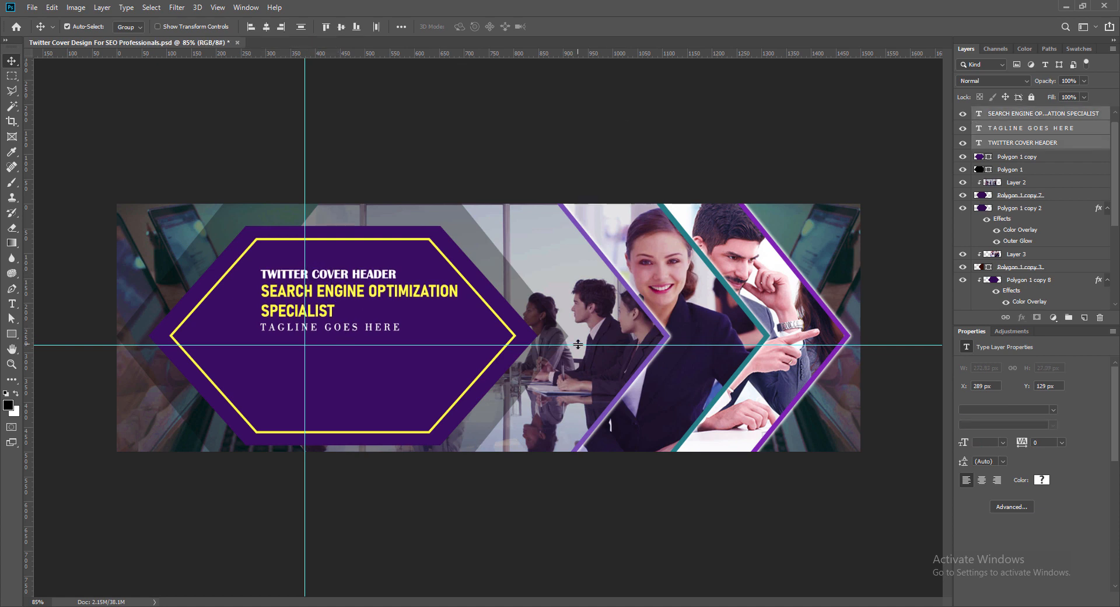
key("Down")
key("Down")
key("Down")
left_click(402, 147)
key("ctrl+s")
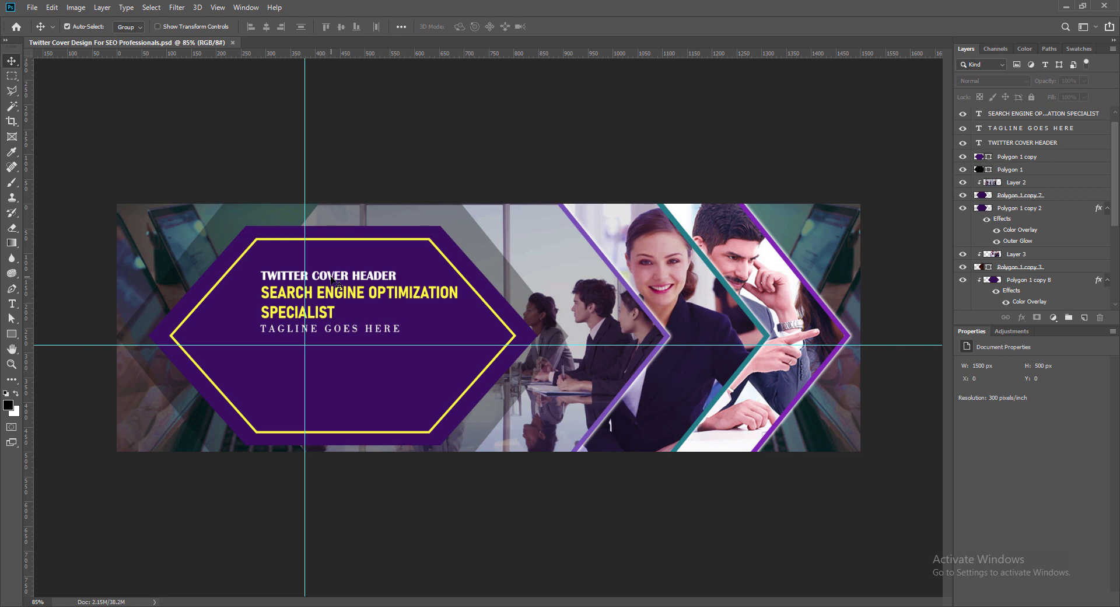
- Add a layer above the hexagon panel shape and create a placeholder paragraph box about 502 by 184 px below the tagline
left_click(331, 277)
left_click(1030, 156)
left_click(1085, 317)
left_click(12, 303)
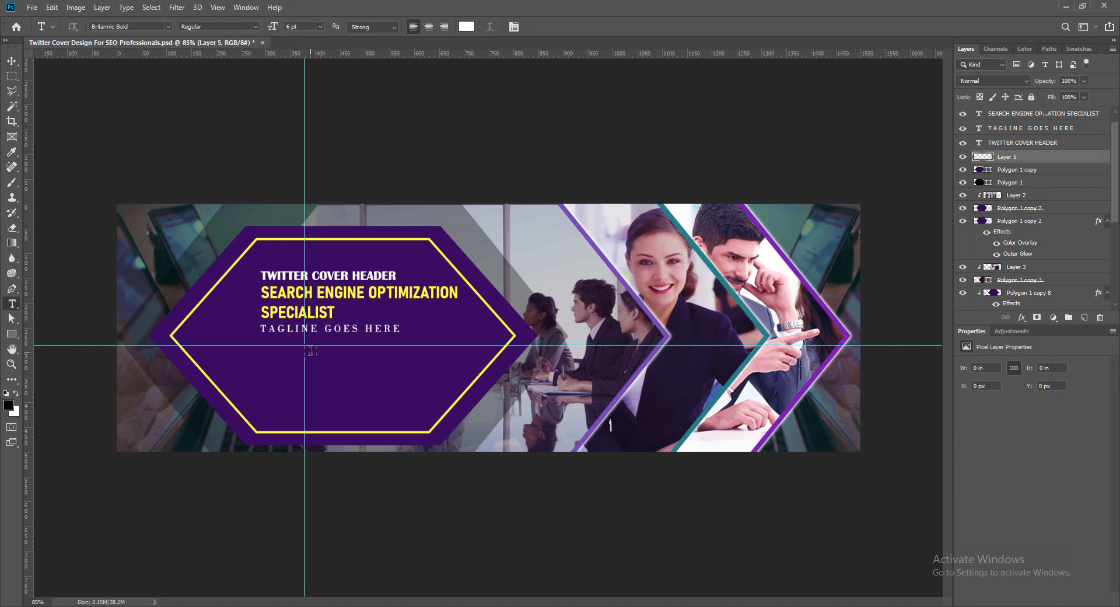
left_click_drag(311, 350, 451, 405)
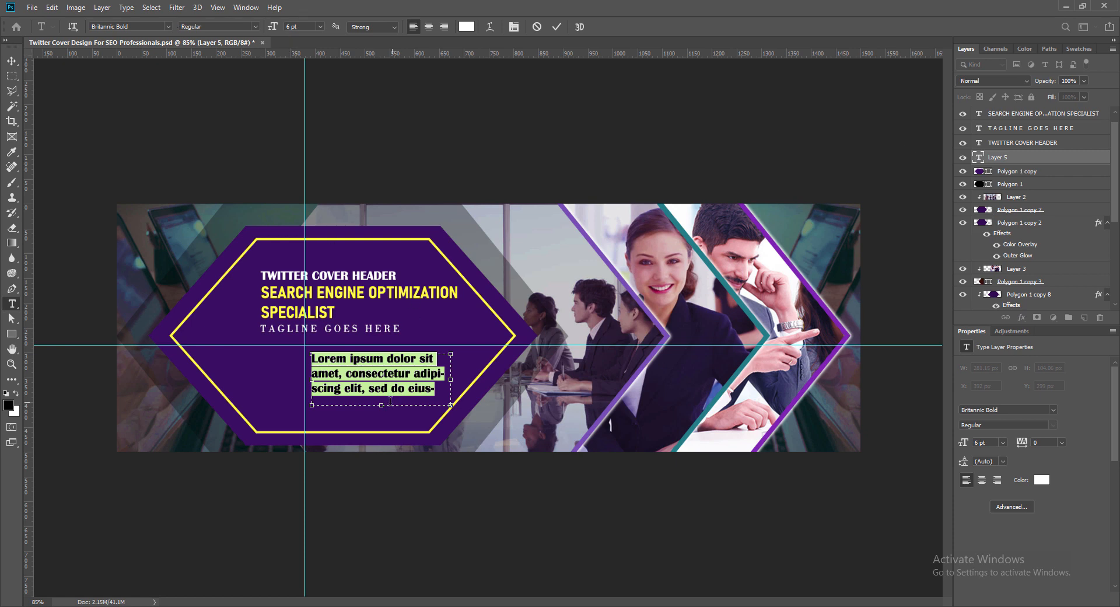
left_click_drag(381, 406, 383, 446)
left_click_drag(451, 399, 560, 386)
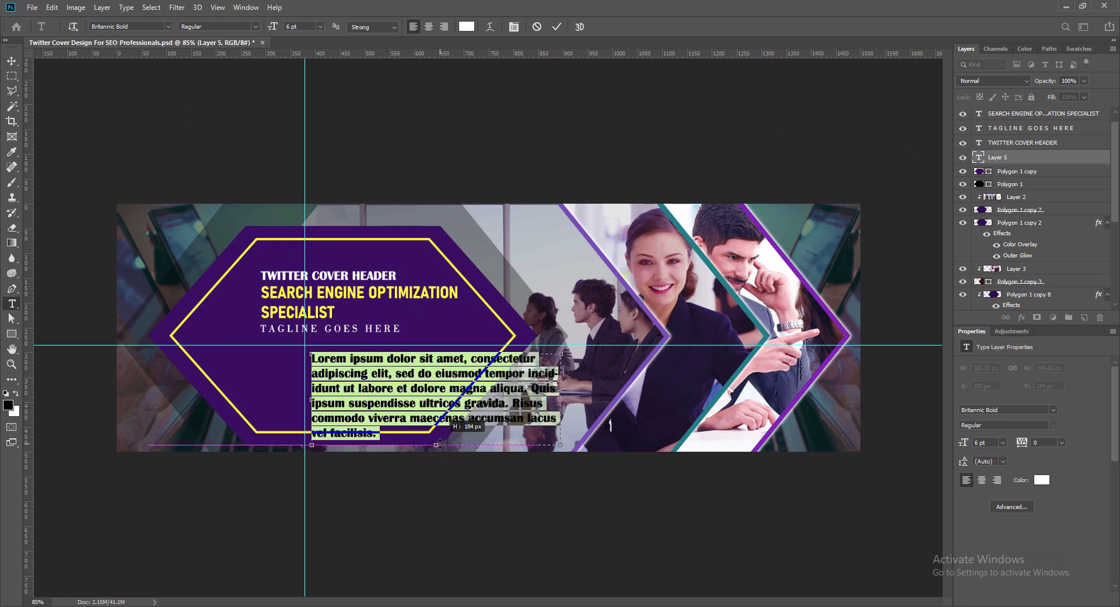
- Set the placeholder paragraph's font to Monotype Corsiva and its size to 4 pt
left_click(168, 28)
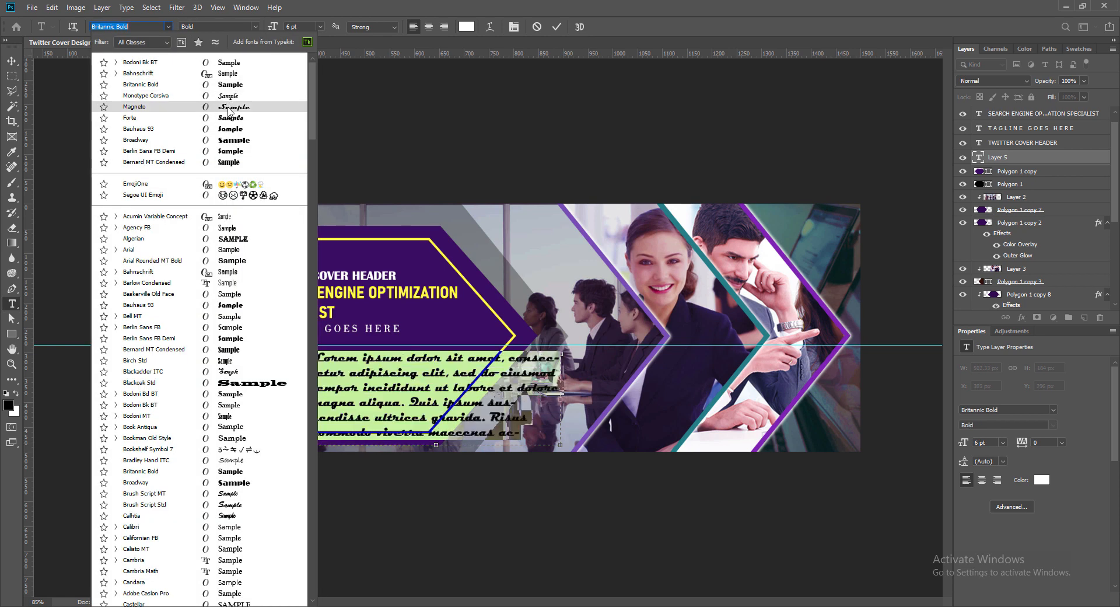
left_click(140, 109)
left_click(273, 27)
type("4")
left_click(557, 27)
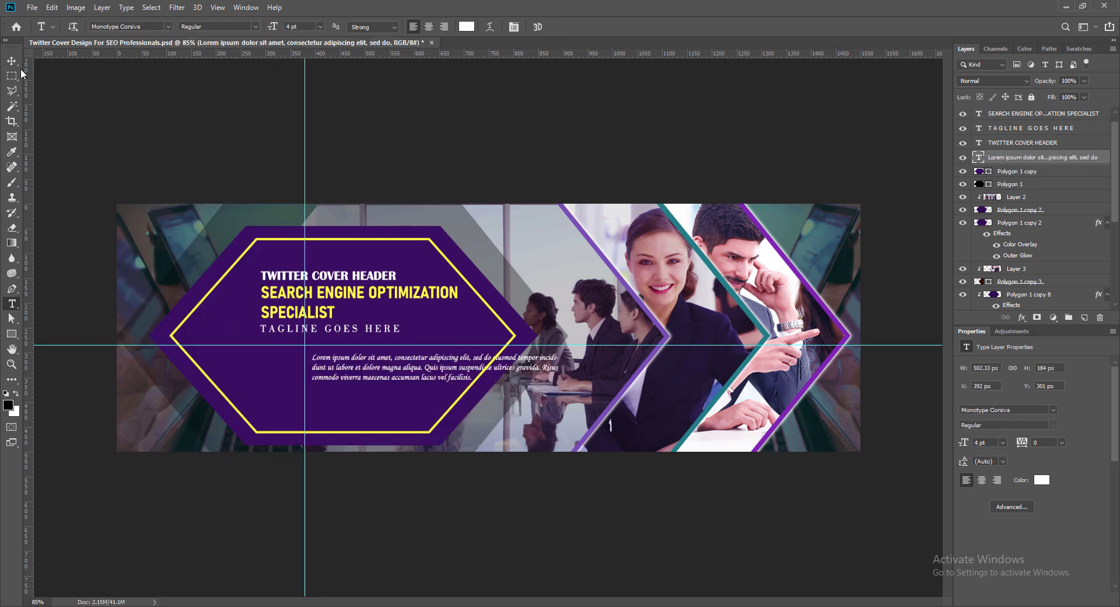
- Resize the paragraph's text box to about 319 by 99 px and move it up directly beneath the tagline
double_click(410, 357)
left_click_drag(559, 371, 466, 371)
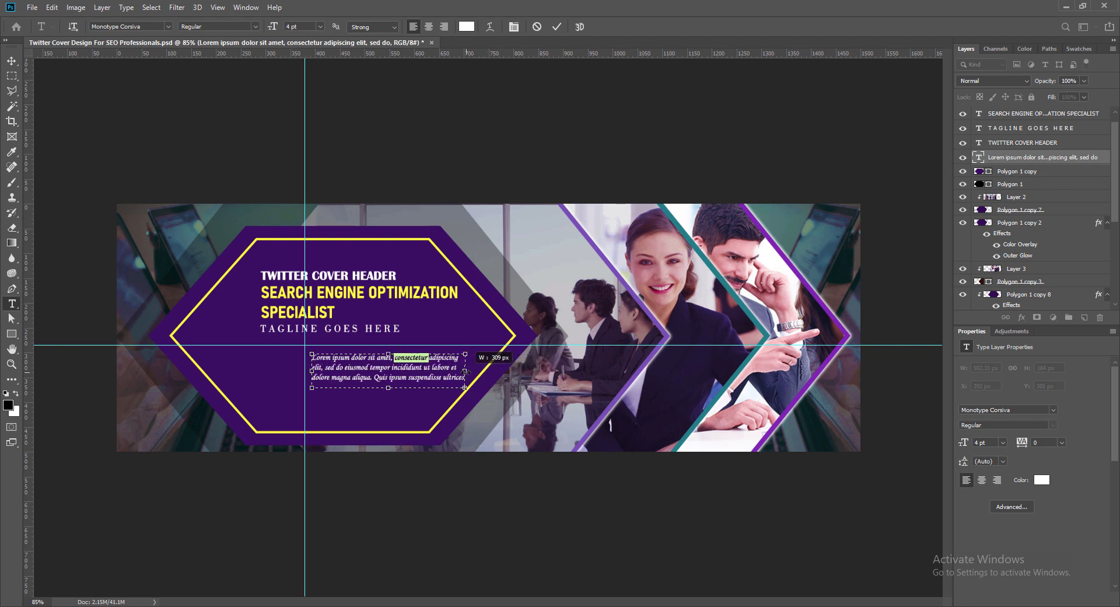
left_click_drag(388, 387, 388, 404)
left_click_drag(312, 378, 305, 378)
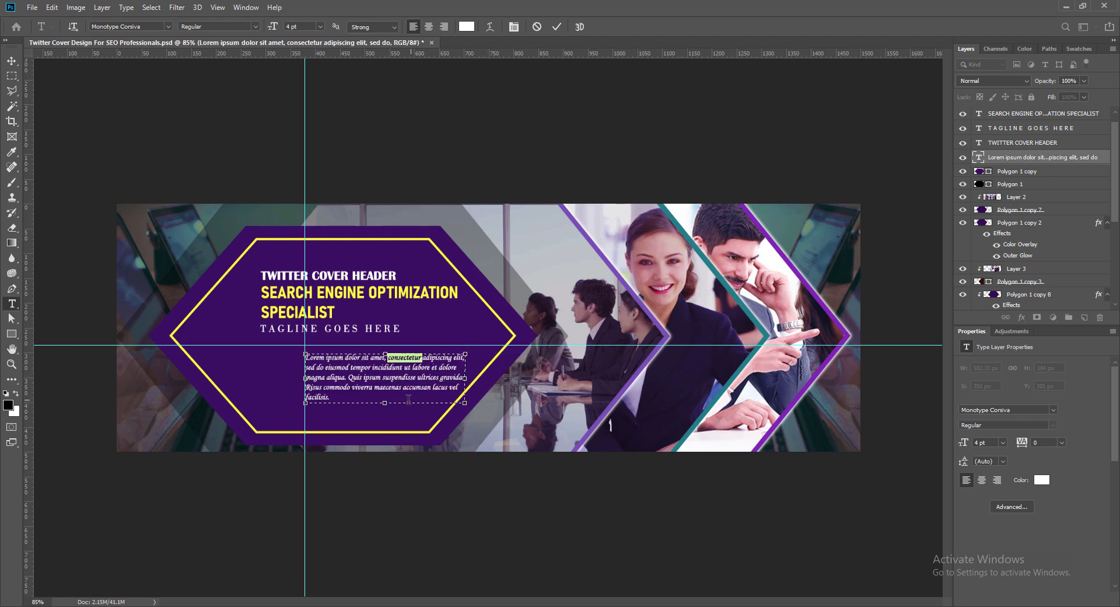
left_click_drag(385, 403, 385, 397)
left_click_drag(465, 376, 463, 377)
left_click_drag(385, 398, 385, 403)
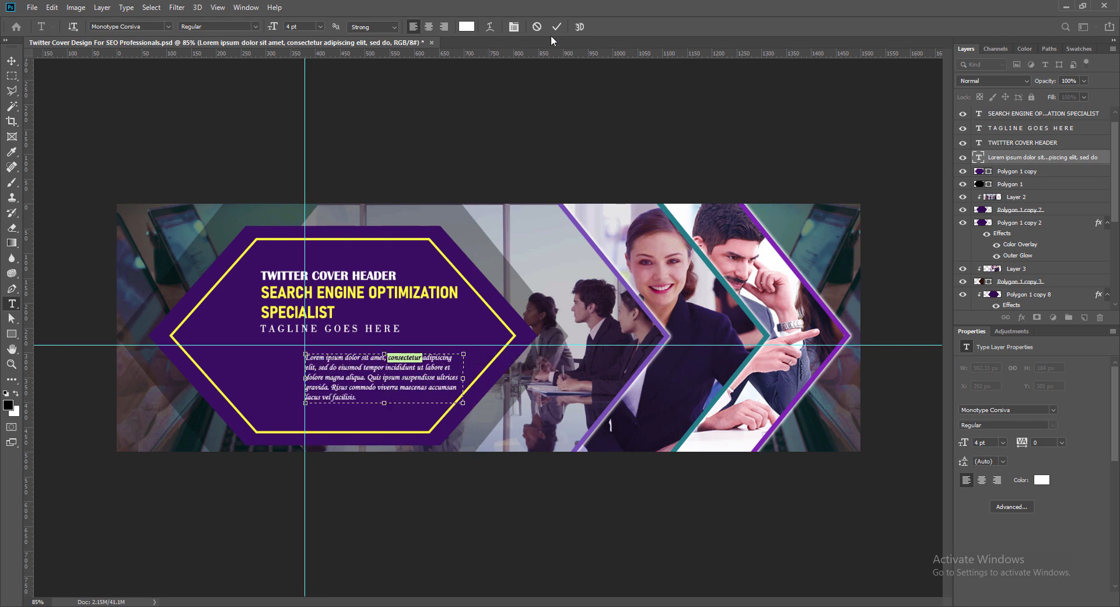
left_click(556, 26)
key("v")
left_click_drag(483, 357, 474, 345)
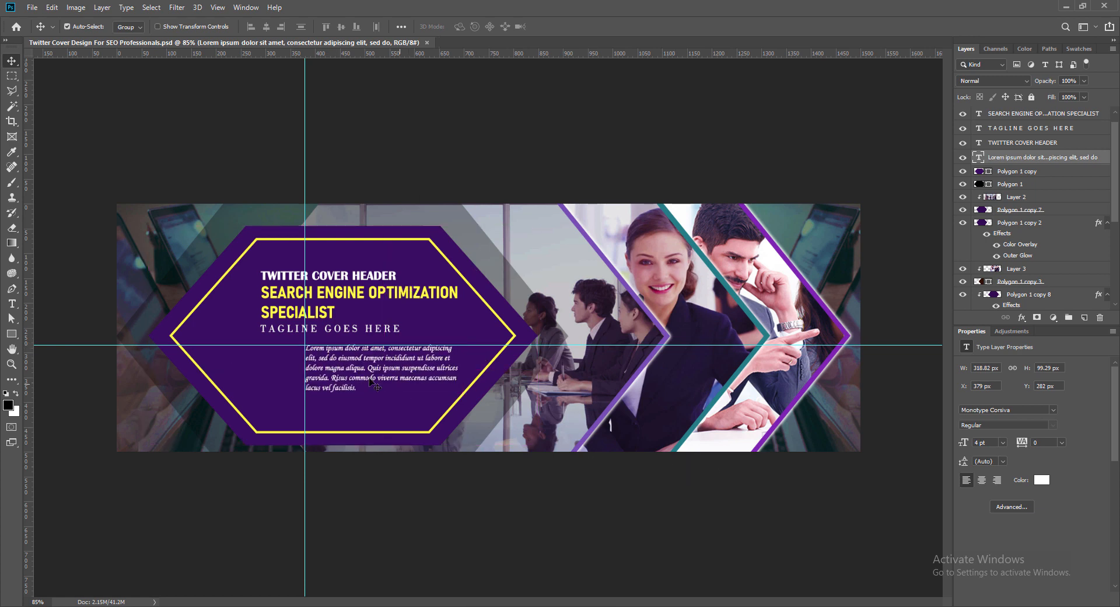
- Shorten the placeholder paragraph so it ends at "gravida.", nudge it left 2 px, and save the document
double_click(335, 376)
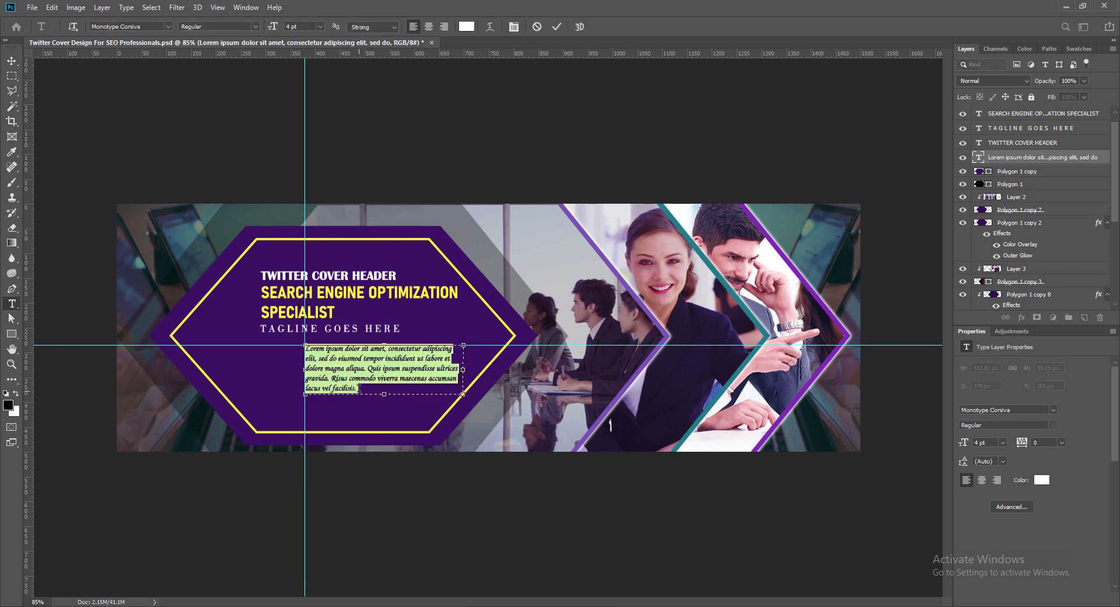
key("BackSpace")
left_click_drag(359, 389, 385, 384)
left_click(557, 27)
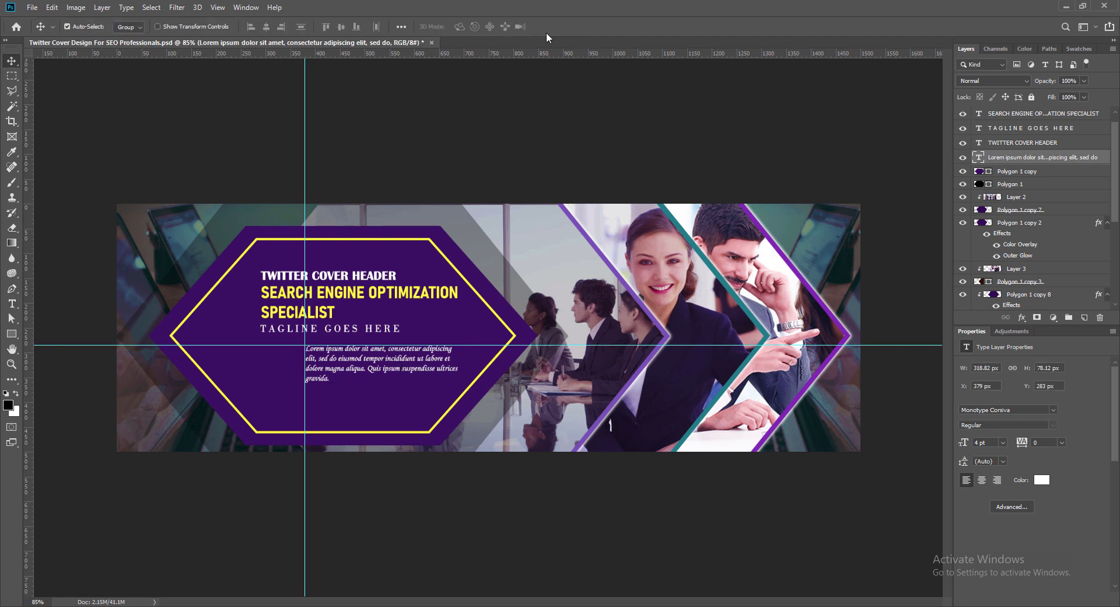
key("Left")
key("Left")
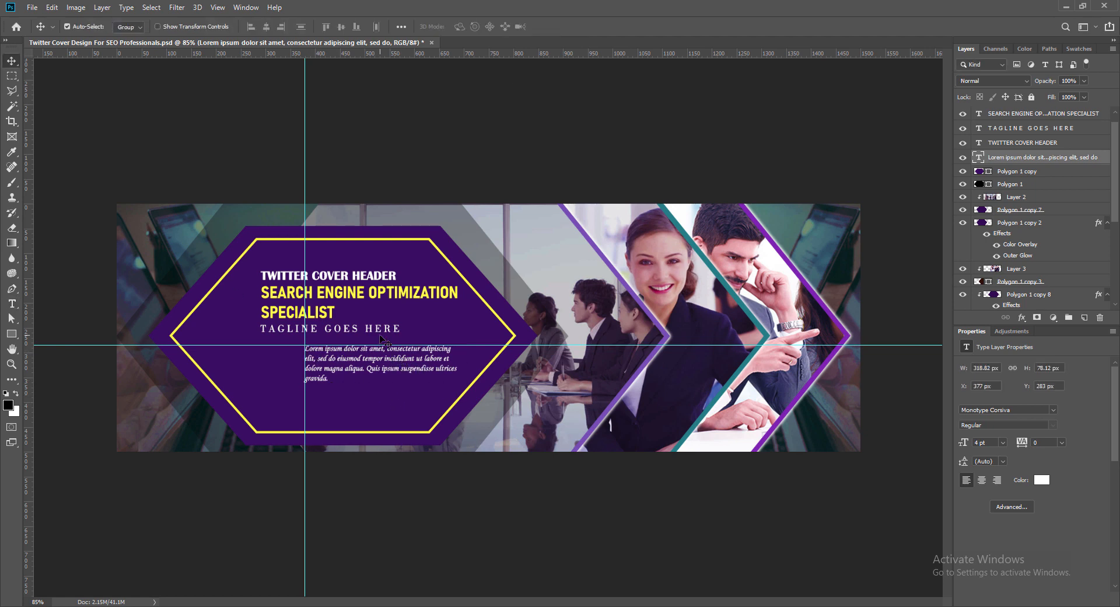
key("ctrl+s")
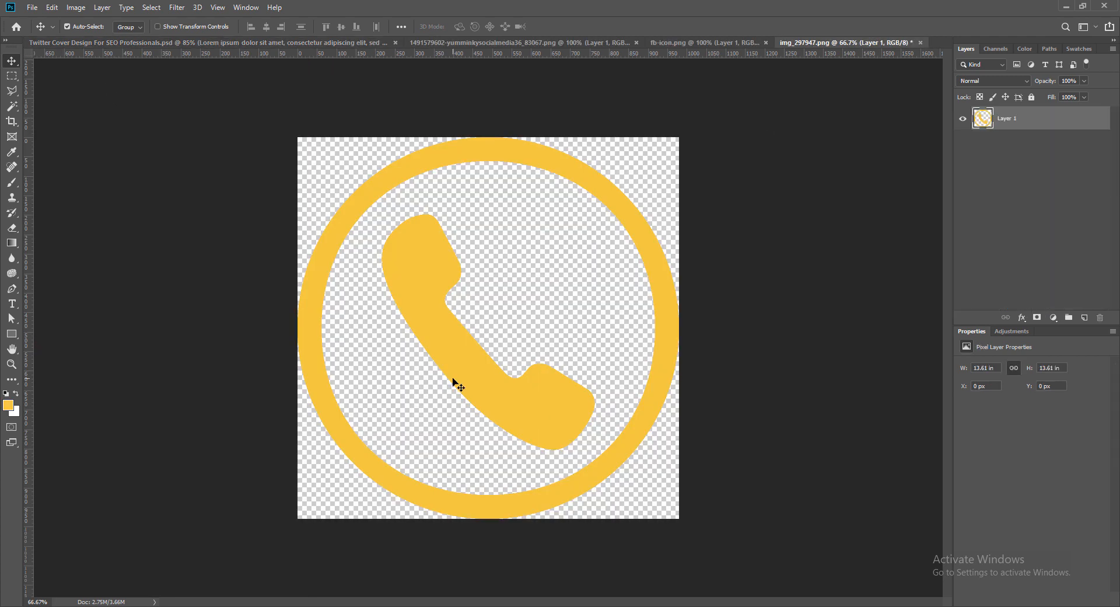
- Bring the yellow phone icon into the cover and scale it to about 0.07 in, directly below the paragraph's left edge
left_click_drag(453, 383, 348, 399)
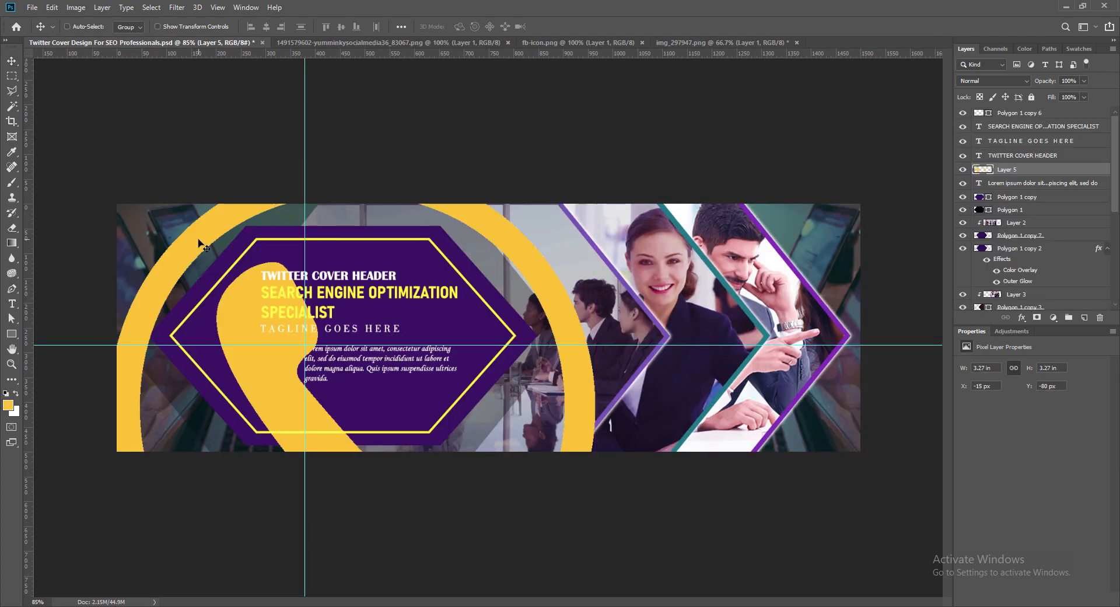
key("ctrl+t")
left_click_drag(109, 164, 415, 469)
left_click_drag(452, 514, 290, 307)
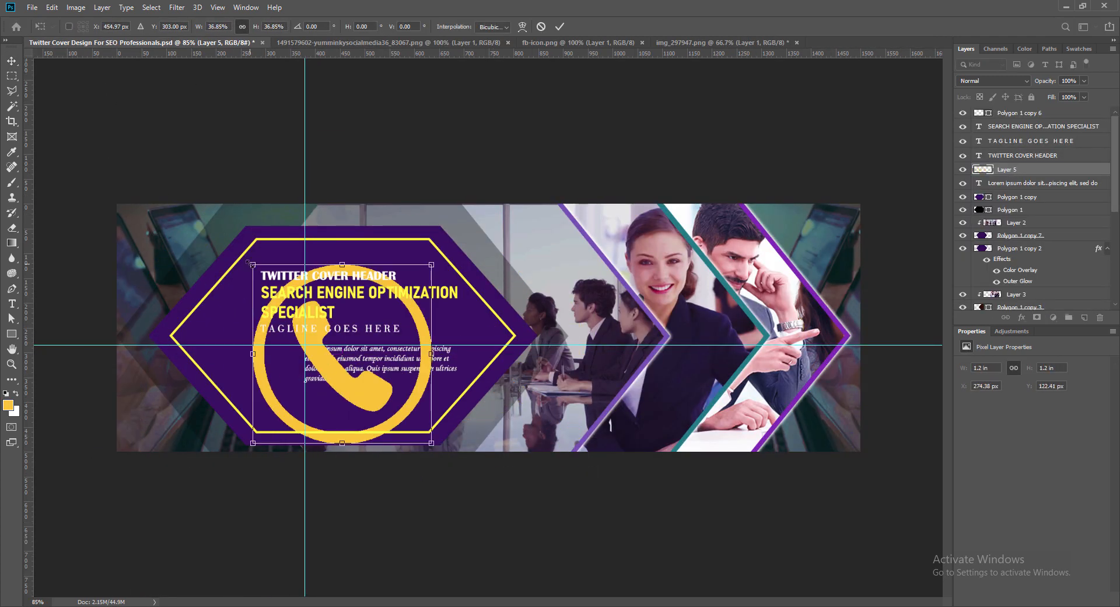
left_click_drag(253, 263, 313, 396)
key("Return")
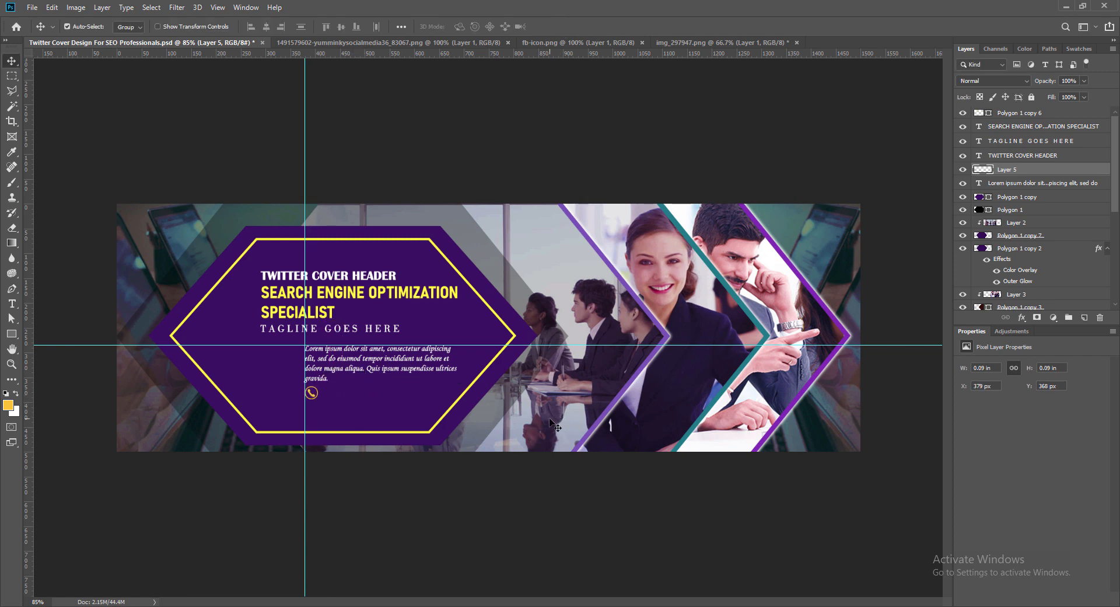
key("ctrl+t")
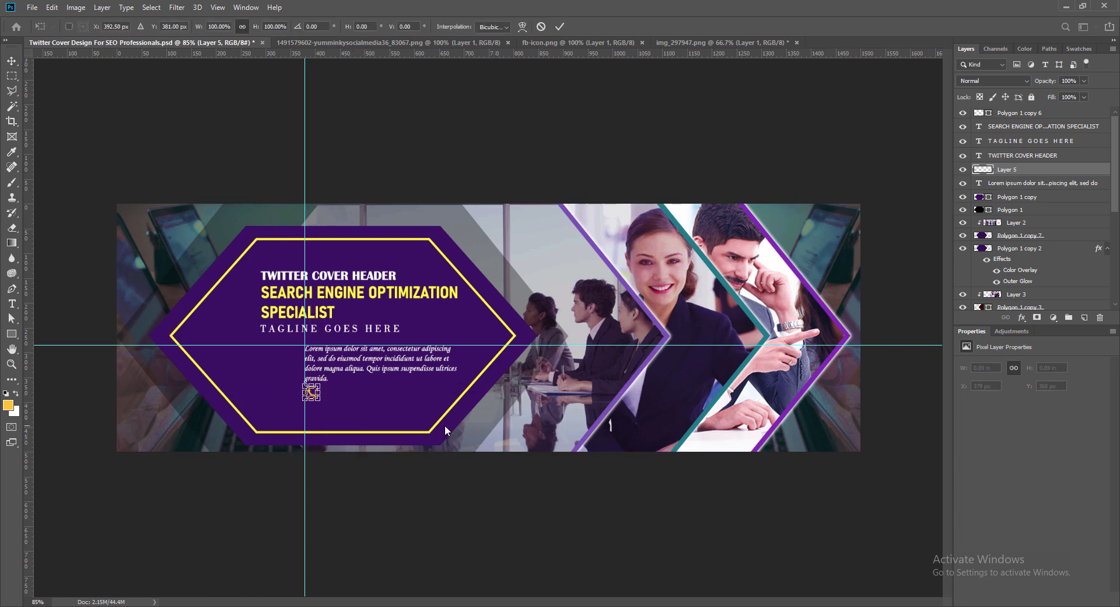
left_click_drag(321, 402, 316, 397)
key("Return")
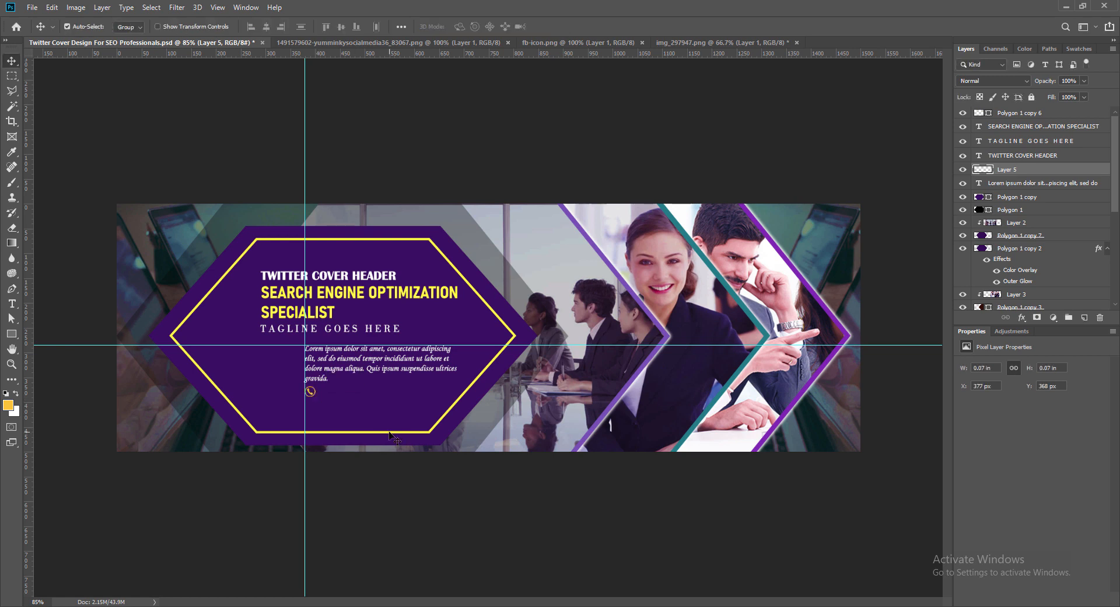
- Bring the Facebook icon from fb-icon.png into the cover and scale it to about 0.08 in below the phone icon
left_click(589, 43)
left_click_drag(537, 296, 418, 369)
left_click_drag(305, 334, 311, 405)
key("Return")
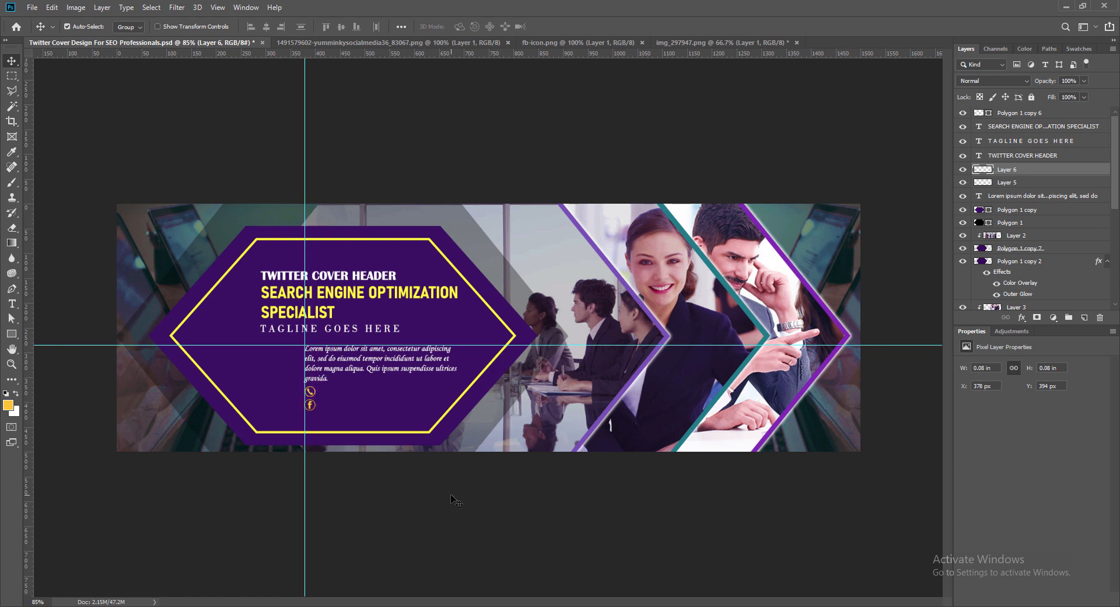
- Bring the Instagram icon from its open PNG into the cover and scale it to about 0.07 in below the Facebook icon
left_click(414, 44)
left_click_drag(432, 263, 350, 343)
key("ctrl+t")
left_click_drag(272, 271, 316, 426)
left_click(560, 26)
key("ctrl+t")
left_click(559, 27)
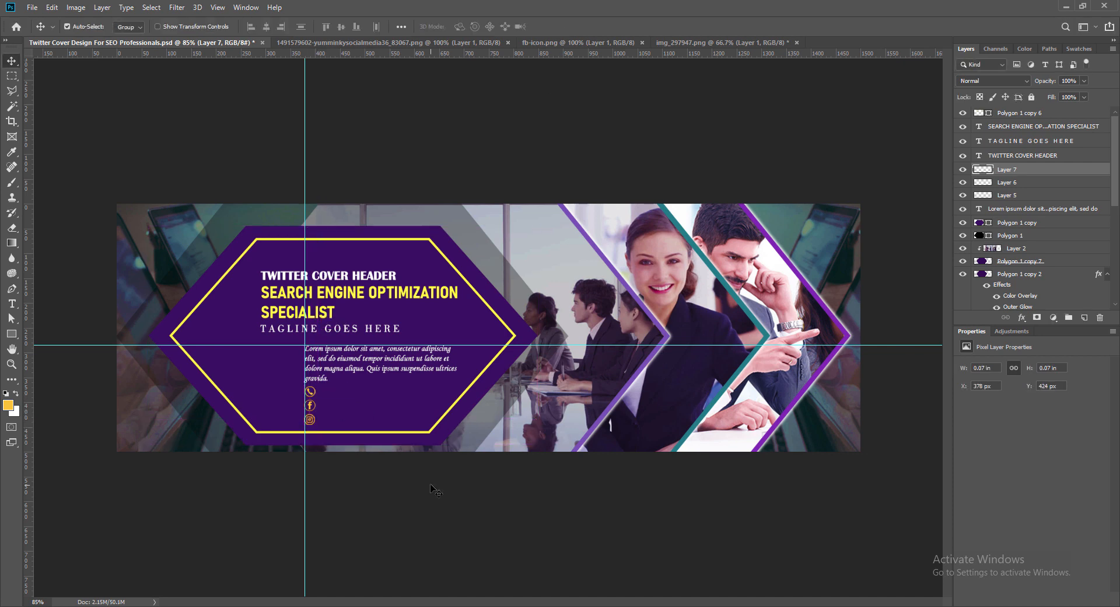
- Select the phone, Facebook and Instagram icons, nudge them down about 2 px, and group their layers
left_click_drag(29, 410, 314, 439)
left_click_drag(314, 143, 29, 177)
left_click(311, 394)
left_click(311, 406, "shift")
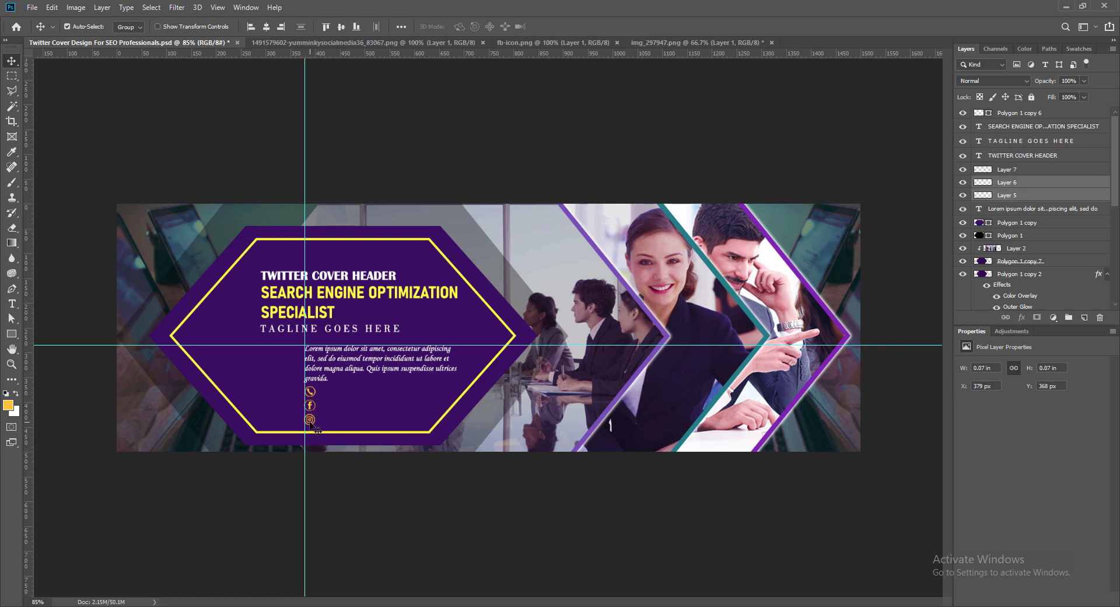
left_click(311, 423, "shift")
key("Down")
key("Down")
key("Down")
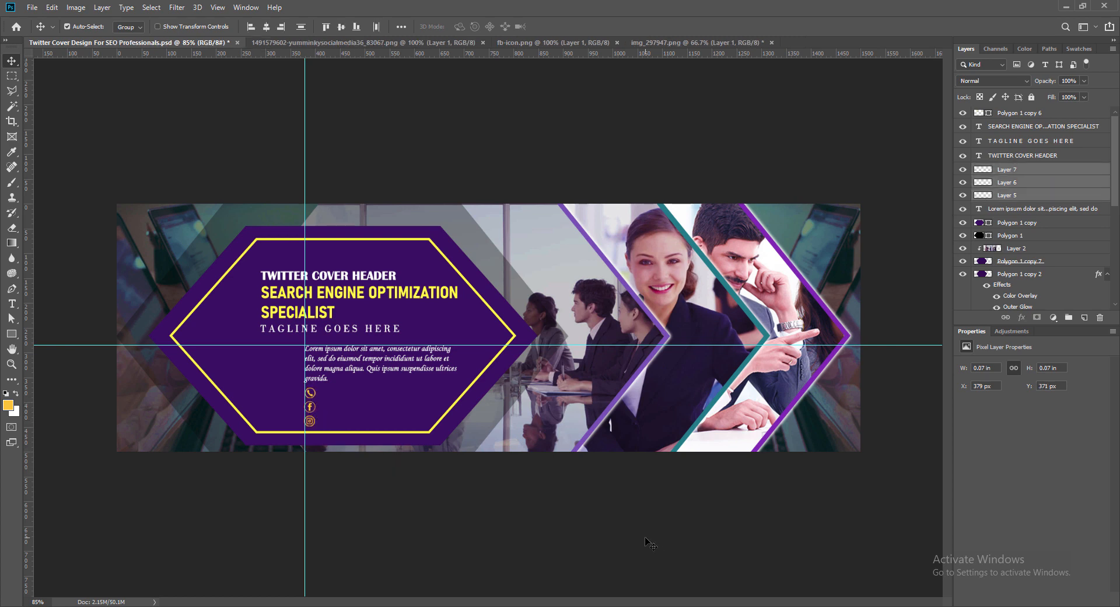
key("Up")
key("ctrl+g")
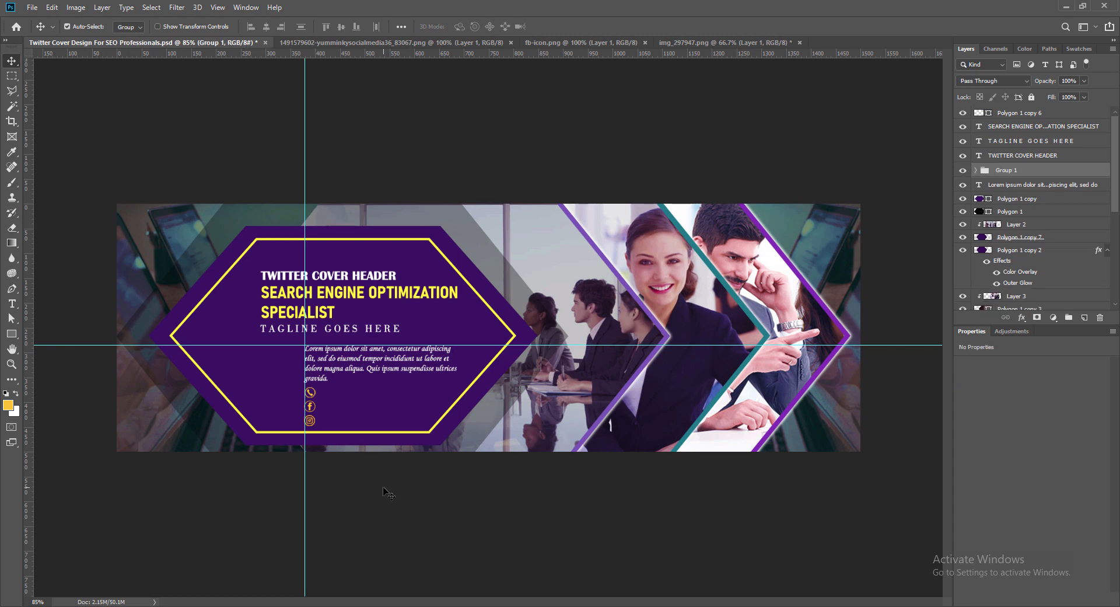
- Try an outer glow with size 0 px on the icon group
right_click(984, 170)
right_click(1020, 171)
right_click(982, 170)
left_click(985, 174)
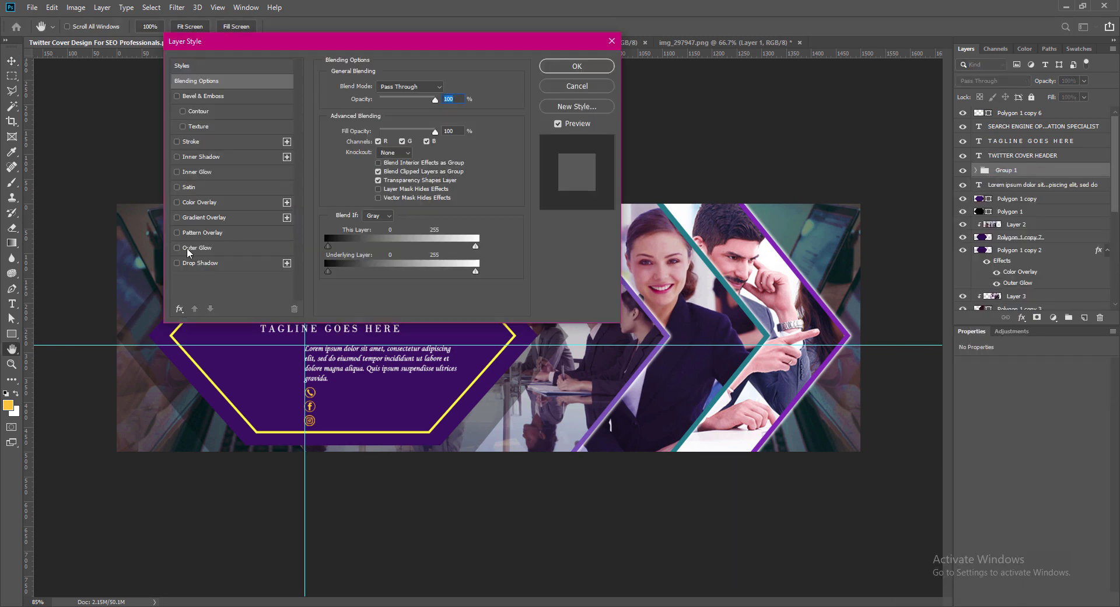
left_click(187, 248)
left_click_drag(375, 190, 370, 190)
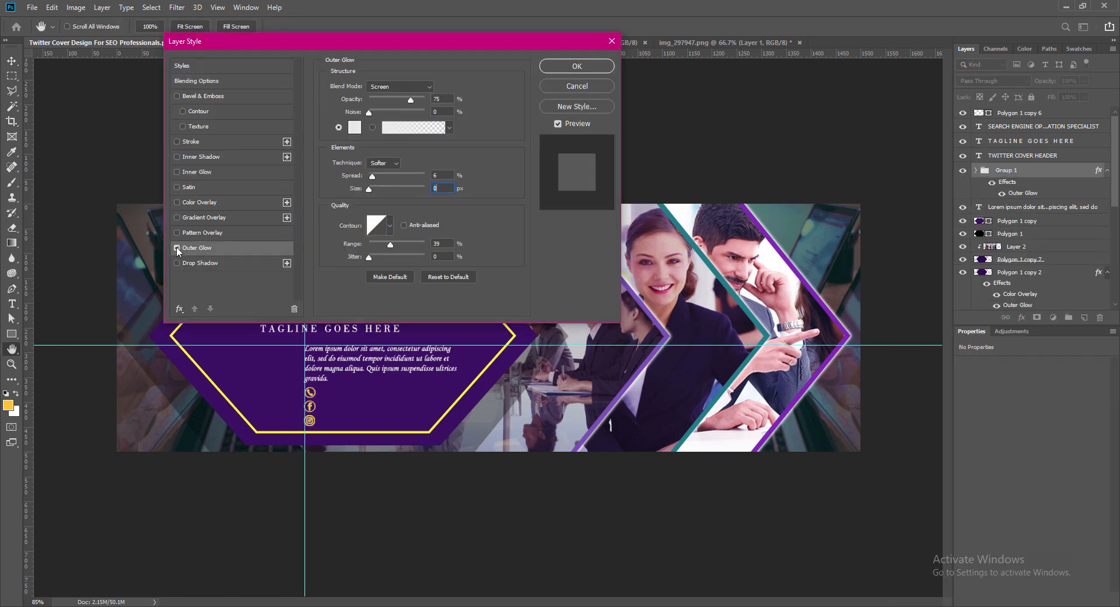
left_click(177, 248)
- Add a 1 px outside stroke in black (000000) to the icon group
left_click(177, 143)
left_click(357, 174)
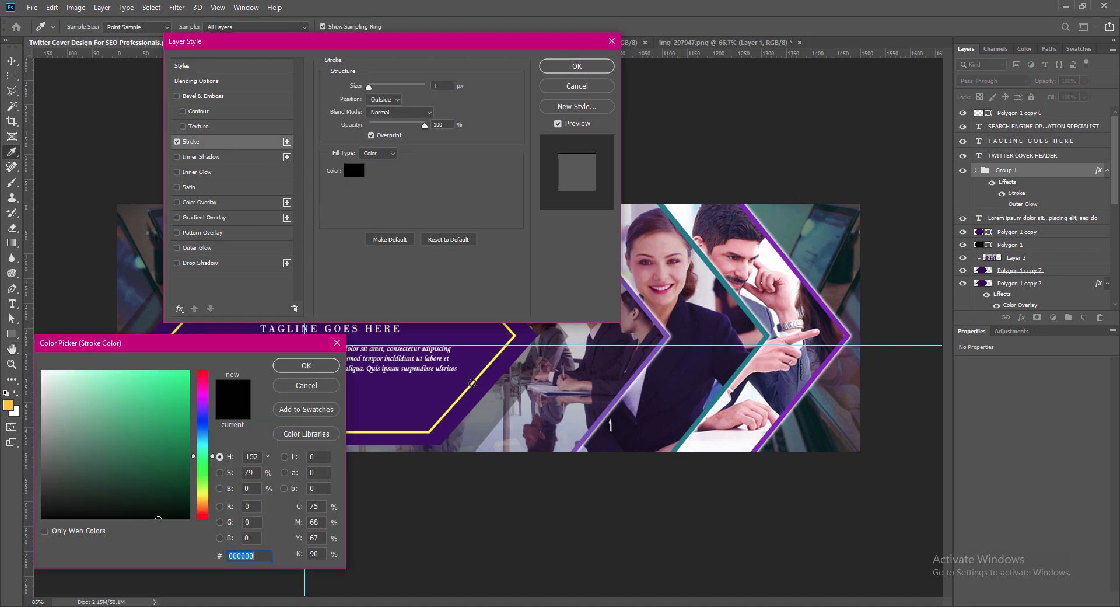
left_click(470, 386)
key("Return")
left_click(355, 174)
left_click(46, 515)
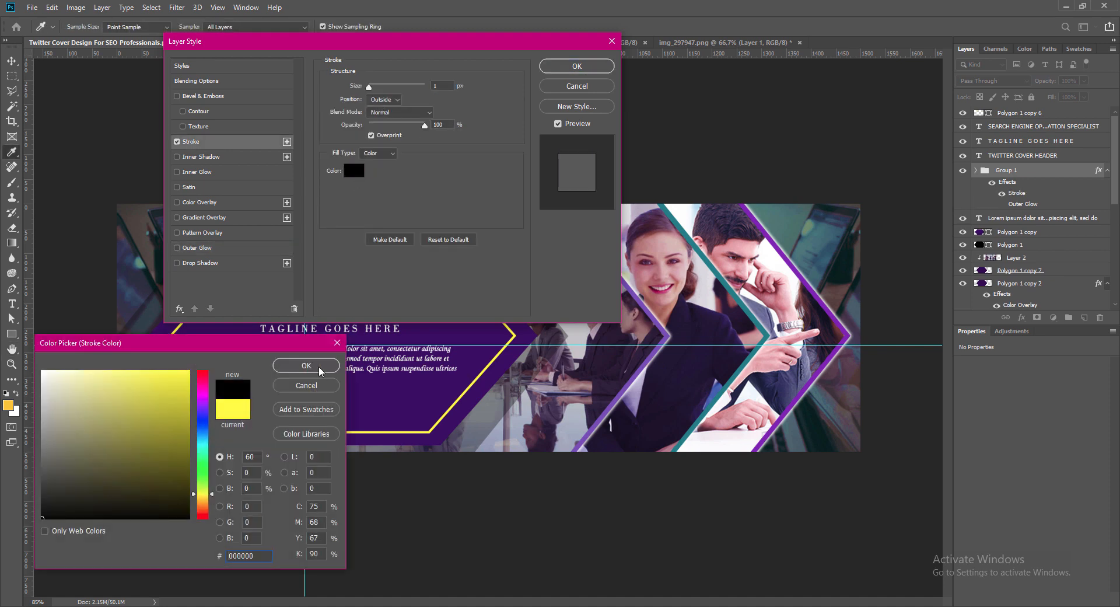
left_click(321, 370)
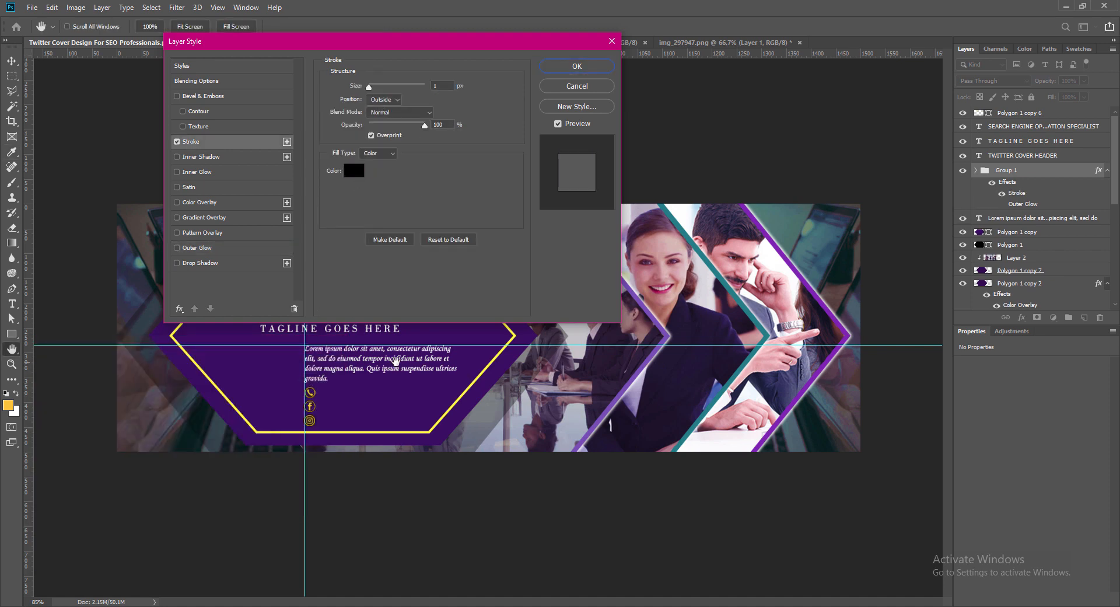
left_click(577, 66)
- Turn off the stroke effect on the icon group
key("ctrl+plus")
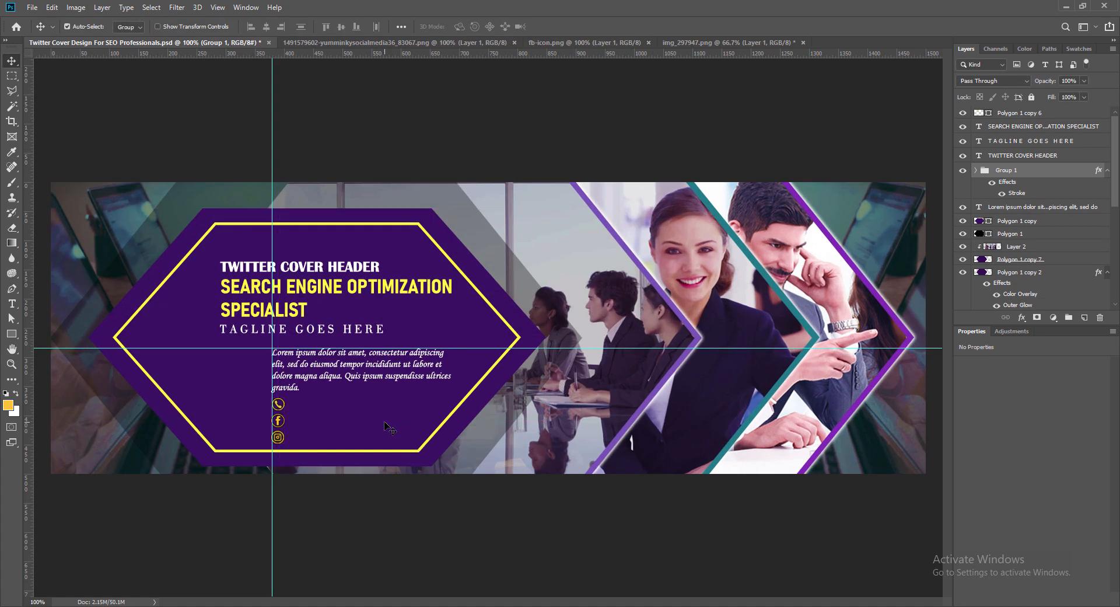
key("ctrl+plus")
key("ctrl+minus")
key("Return")
double_click(36, 601)
type("120")
key("Return")
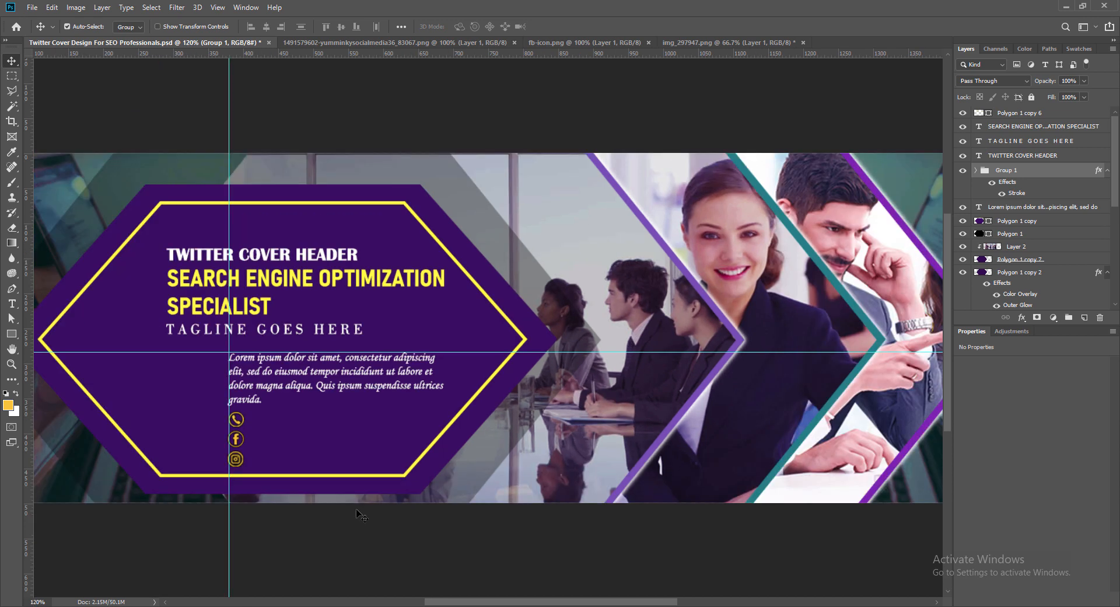
double_click(985, 171)
left_click(177, 142)
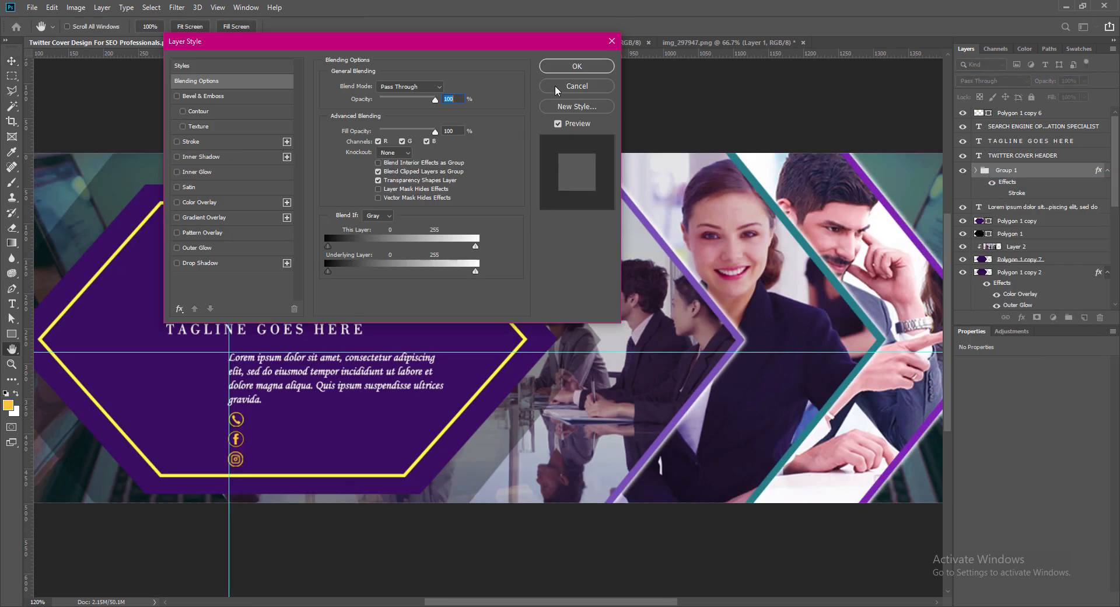
left_click(583, 67)
key("v")
scroll(353, 455, "down", 1)
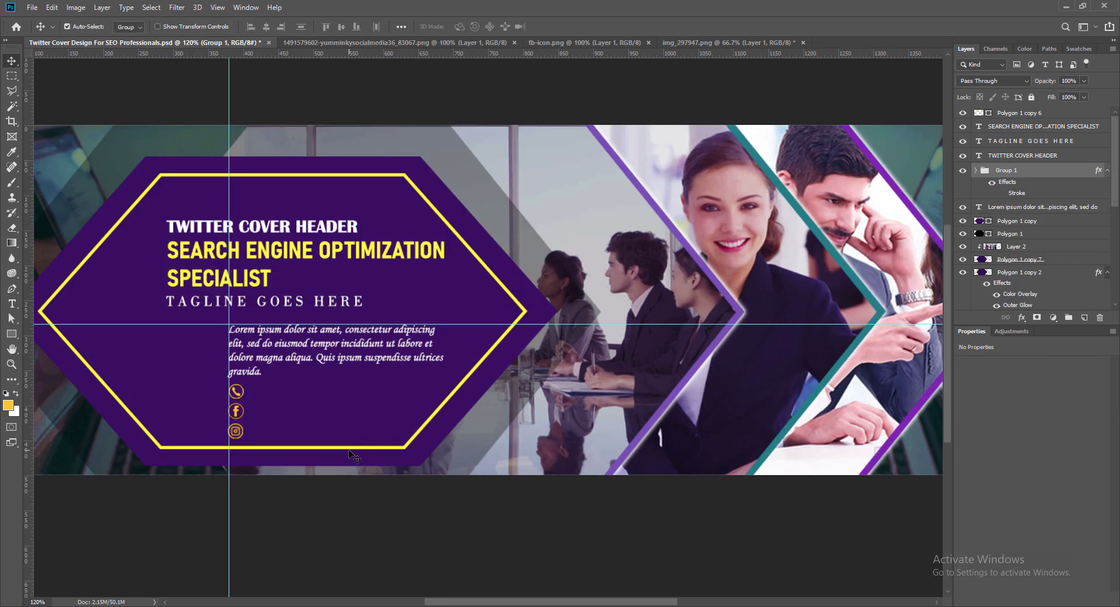
- Re-enable the 1 px black stroke on the icon group
double_click(985, 171)
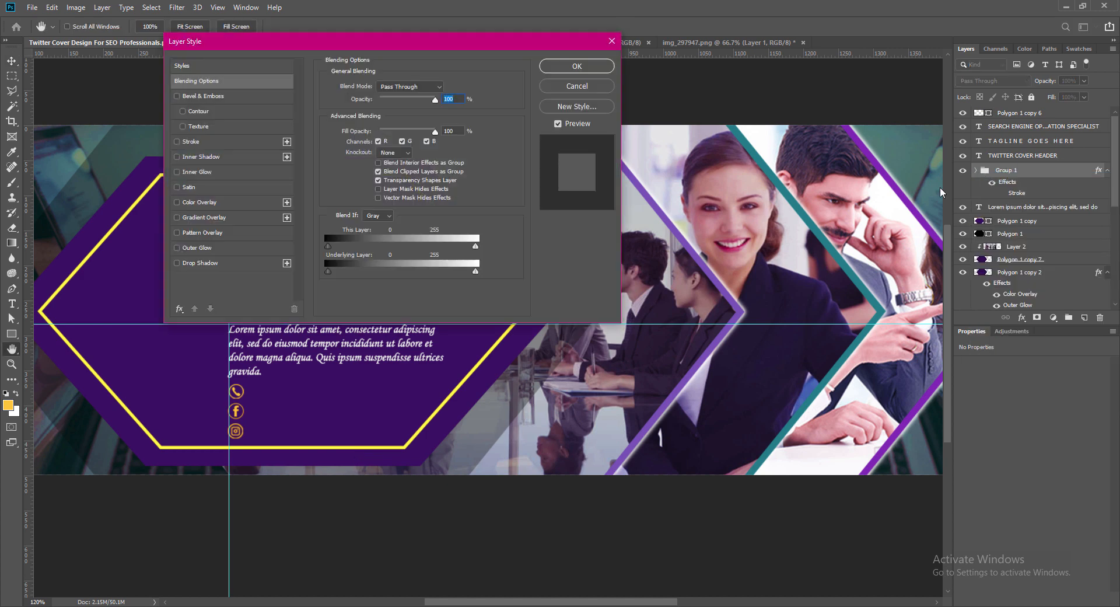
left_click(177, 142)
left_click(178, 142)
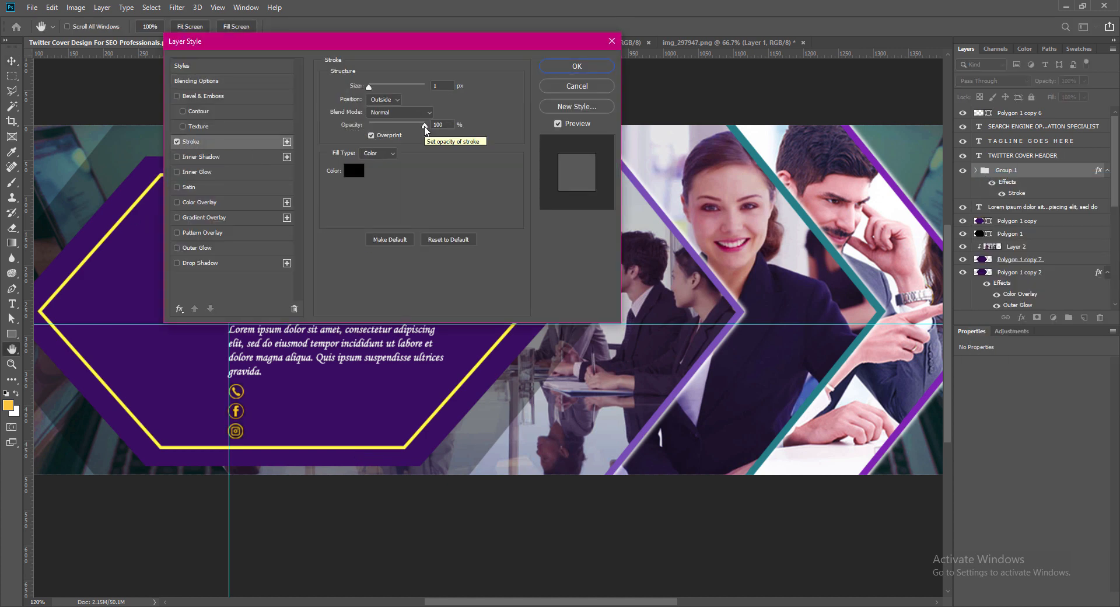
left_click(584, 68)
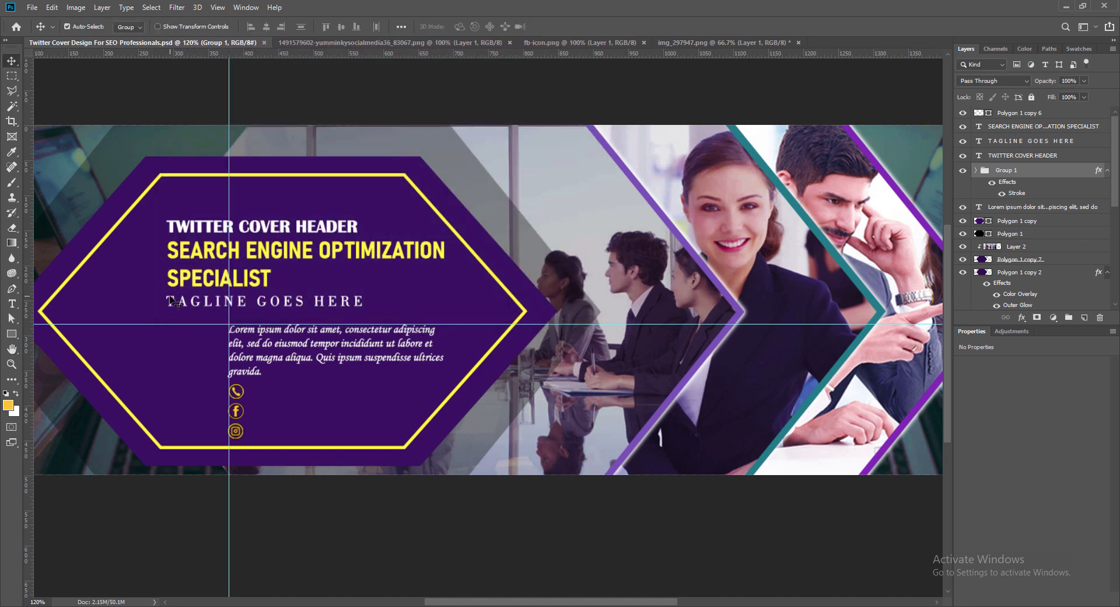
- Duplicate the tagline text beside the phone icon and replace the copy's wording with a placeholder phone number
left_click_drag(277, 306, 350, 396)
double_click(350, 391)
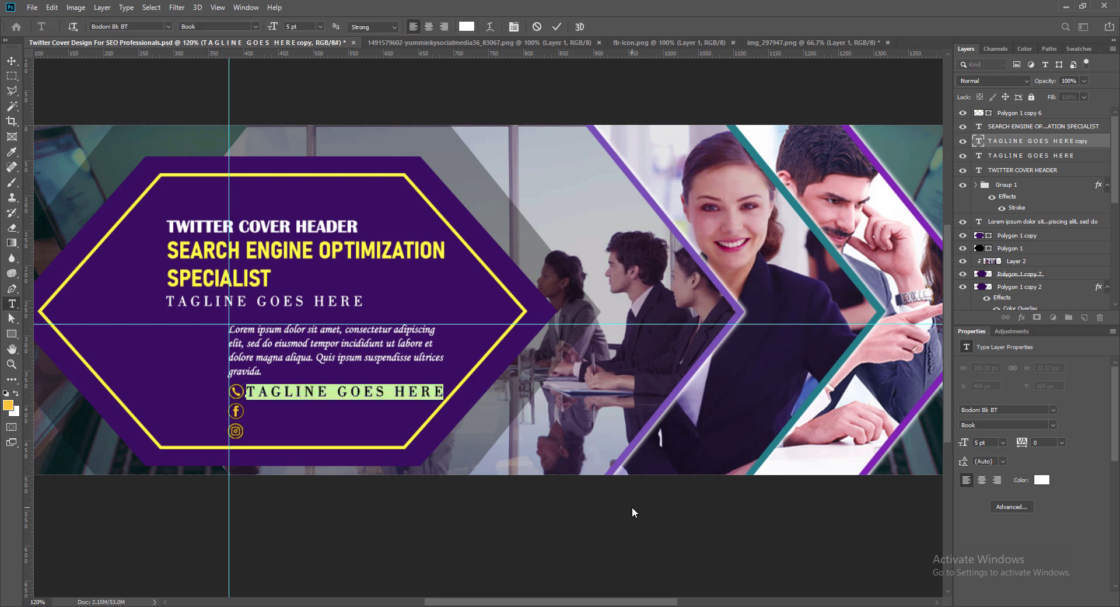
type("+000 123 456 789")
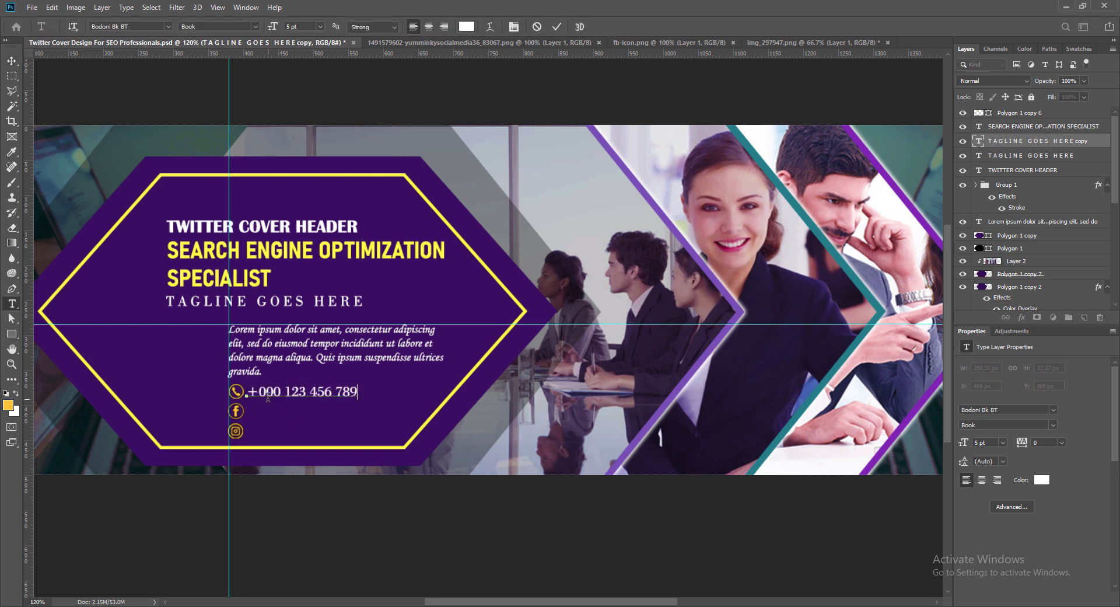
left_click(557, 26)
- Duplicate the phone number text beside the Facebook icon and nudge both lines into alignment with their icons
left_click_drag(344, 394, 295, 418)
key("Right")
key("Right")
key("Right")
key("Right")
key("Right")
key("Up")
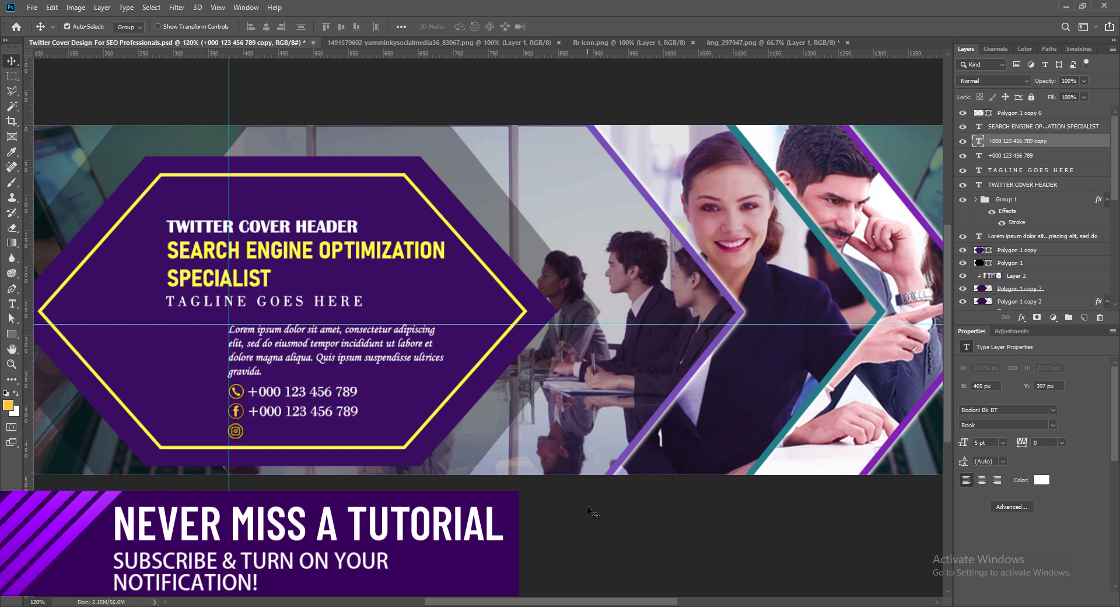
left_click(292, 396)
key("Up")
left_click_drag(266, 417, 265, 416)
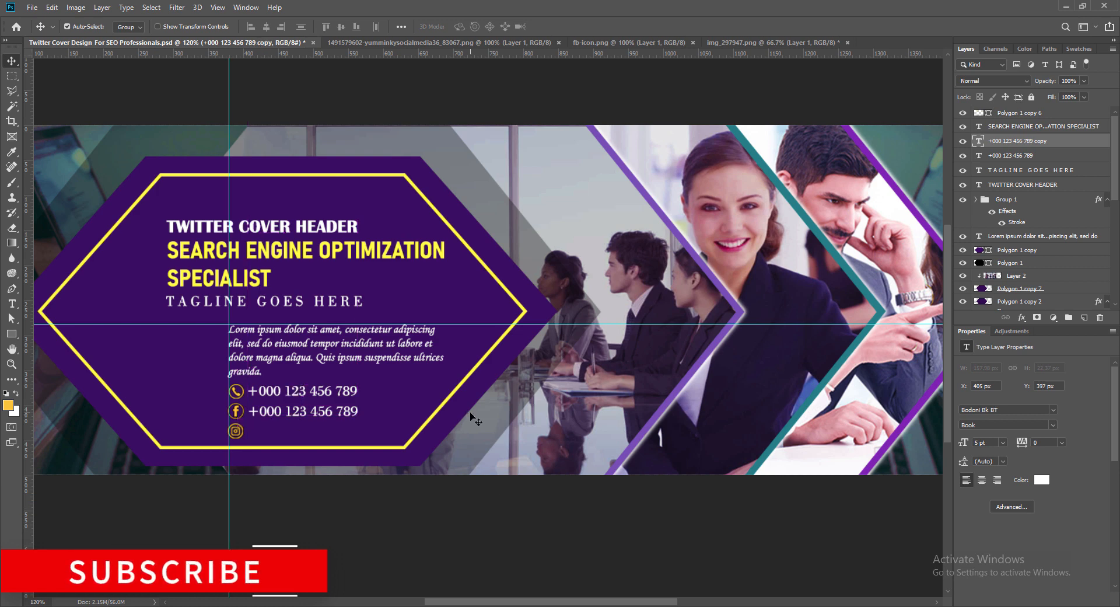
key("Up")
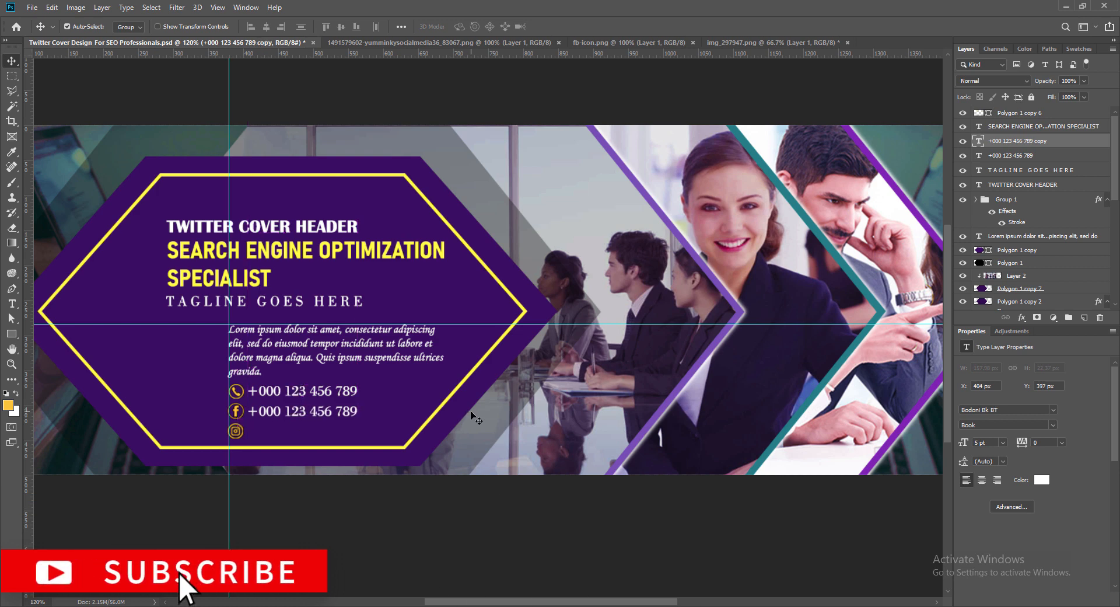
- Replace the copied text beside the Facebook icon with "facebook.com" in lowercase
key("Return")
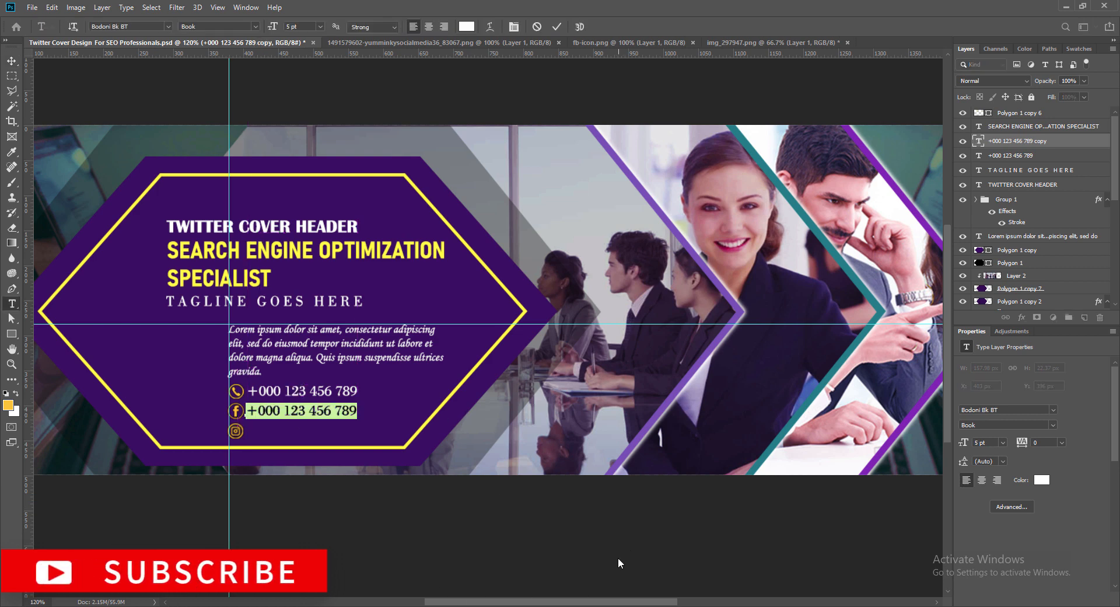
type("FACEBOOK.COM")
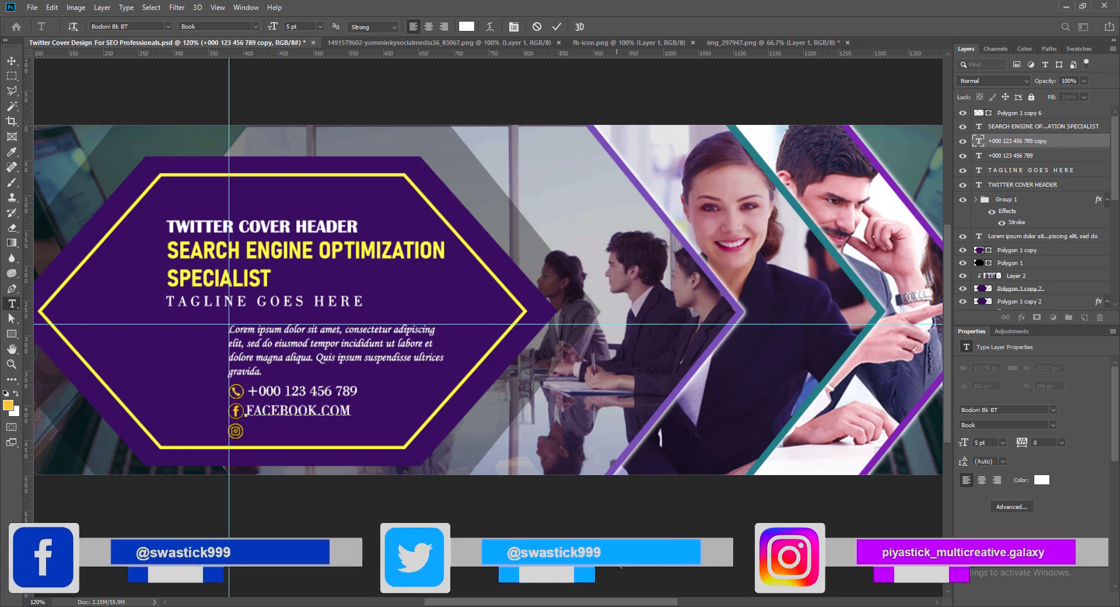
key("BackSpace")
key("BackSpace")
key("BackSpace")
key("BackSpace")
key("BackSpace")
key("BackSpace")
key("BackSpace")
key("BackSpace")
key("BackSpace")
key("BackSpace")
key("BackSpace")
key("BackSpace")
type("facebook.com")
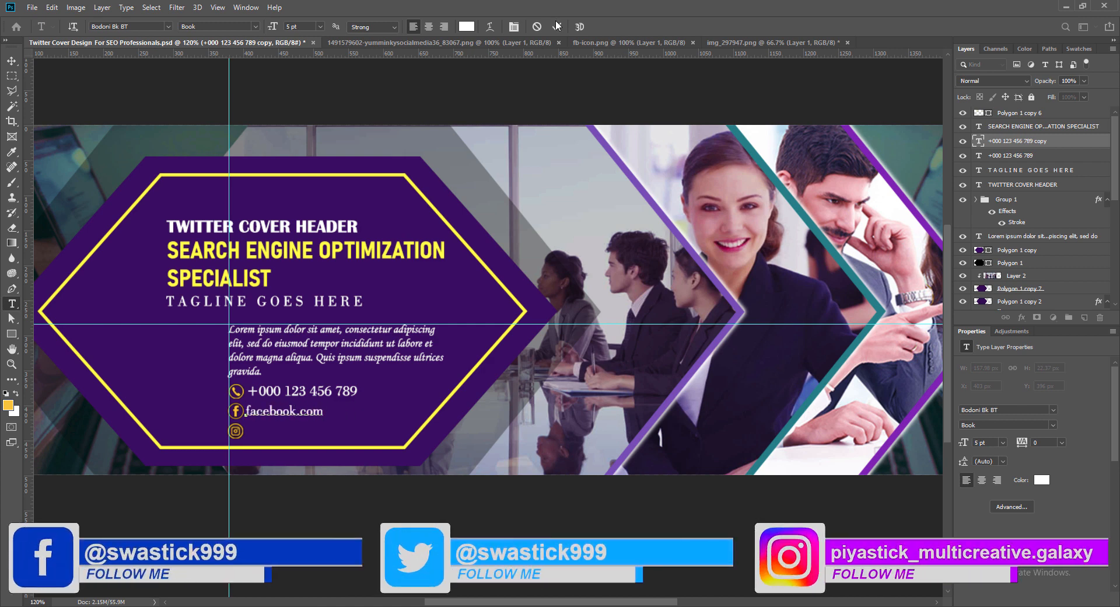
key("ctrl+Return")
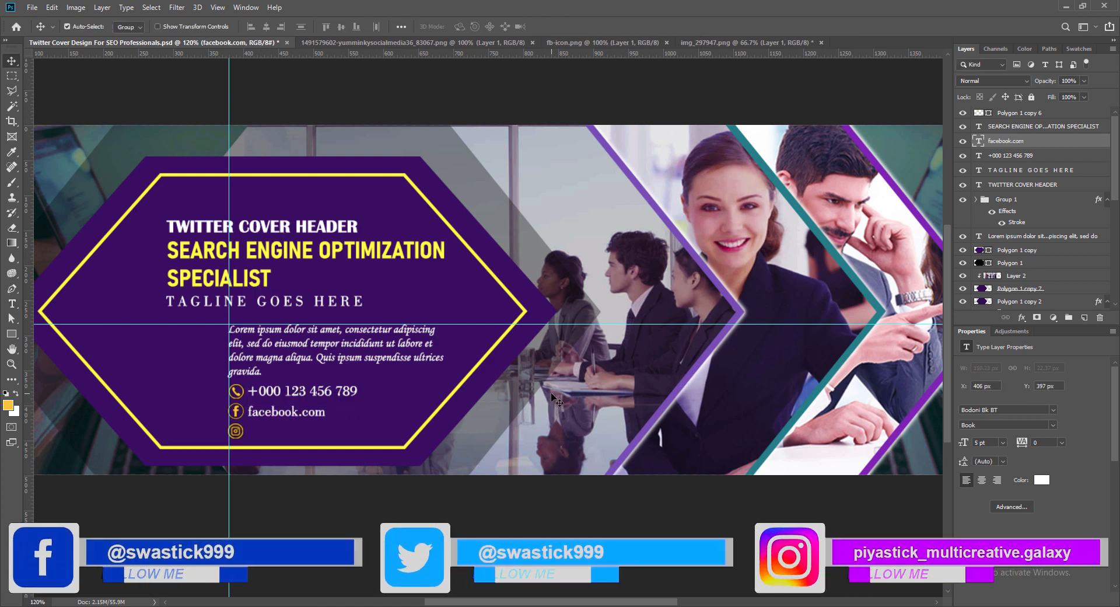
- Duplicate the facebook.com text beside the Instagram icon and change the copy's wording to "instagram.com"
left_click_drag(263, 416, 310, 439)
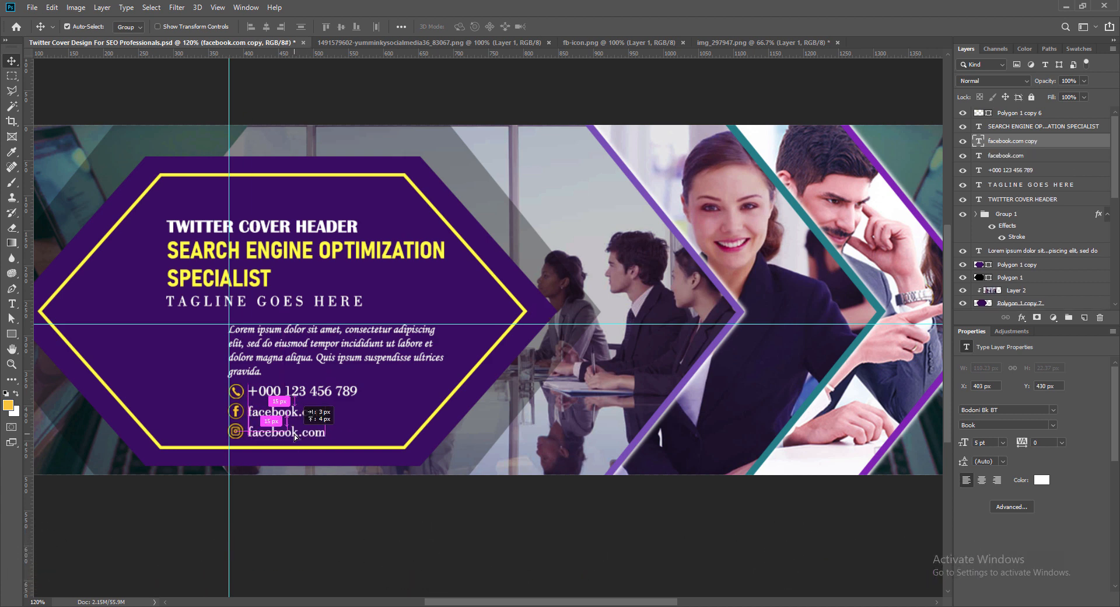
double_click(268, 430)
left_click(268, 431)
double_click(268, 431)
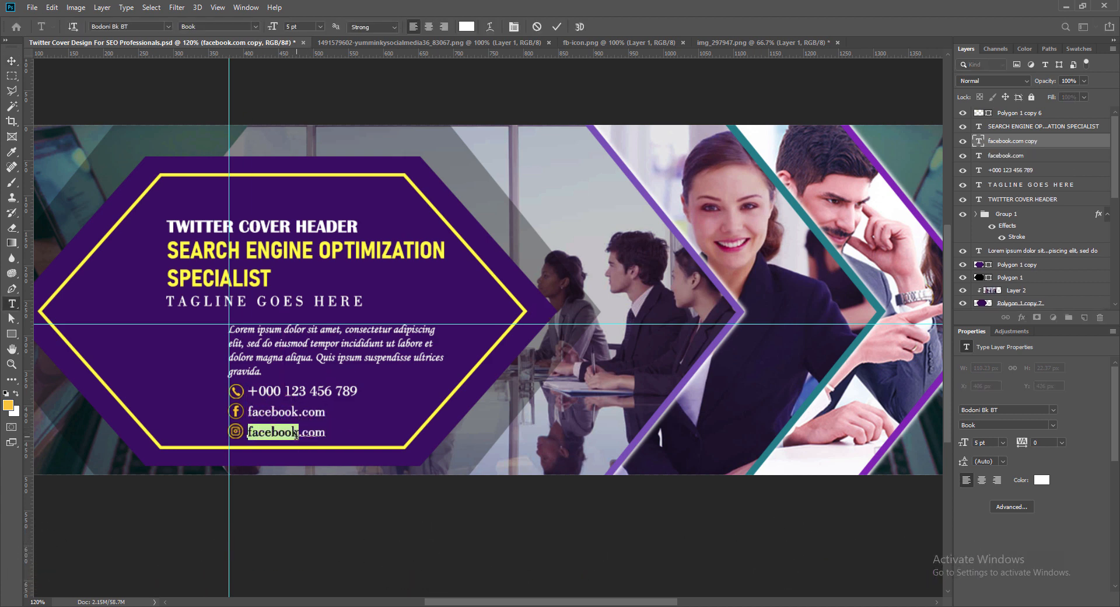
type("instagram")
key("ctrl+Return")
key("v")
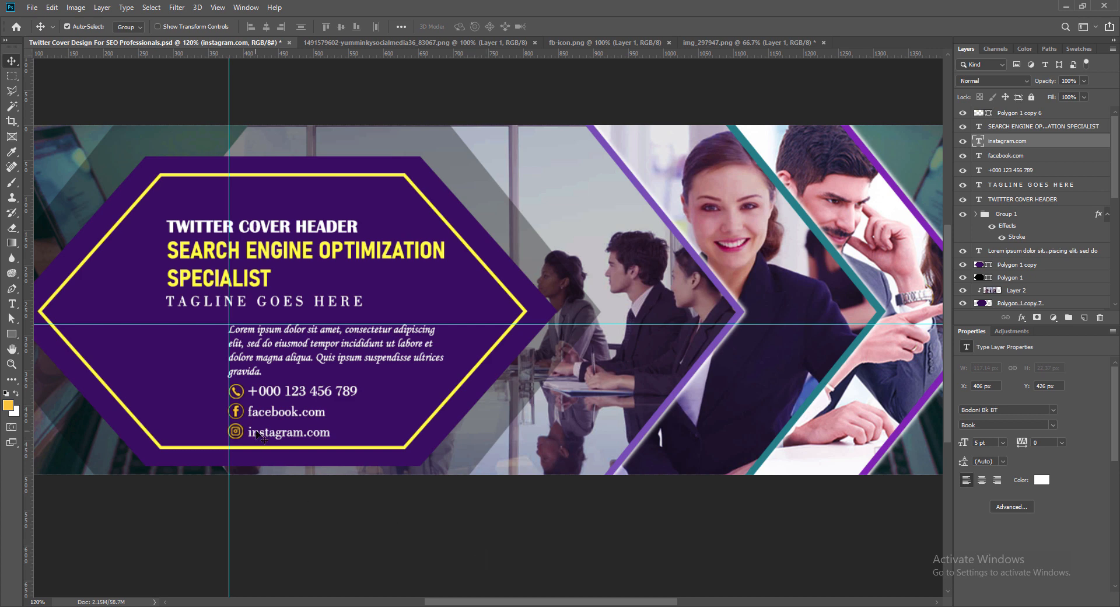
- Nudge the instagram.com text slightly up and left into line with its icon and save the document
left_click_drag(262, 433, 263, 434)
key("Left")
key("Up")
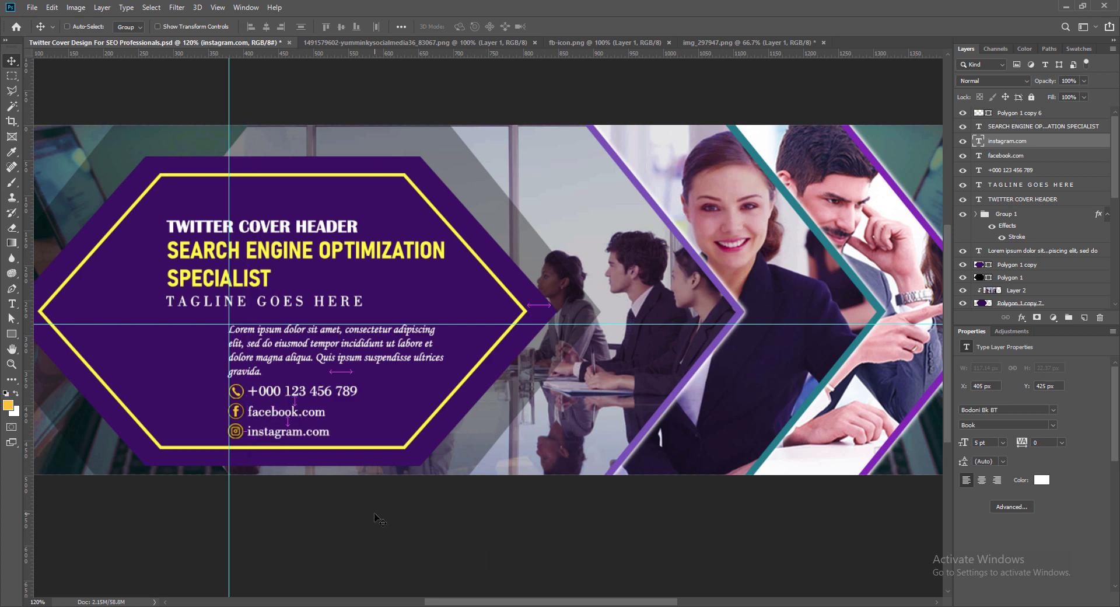
key("ctrl+s")
- Add a drop shadow to the SEARCH ENGINE OPTIMIZATION SPECIALIST title with distance 4 px, spread 3% and size 4 px
right_click(1027, 126)
left_click(997, 131)
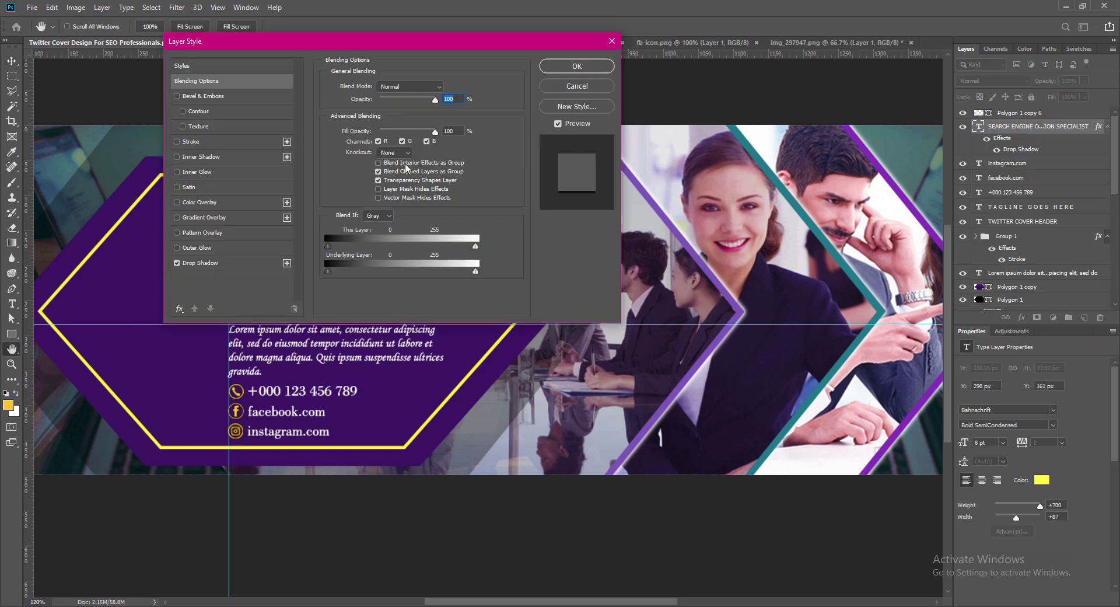
left_click(472, 282)
type("6")
left_click_drag(708, 158, 676, 183)
key("Tab")
key("Tab")
type("334")
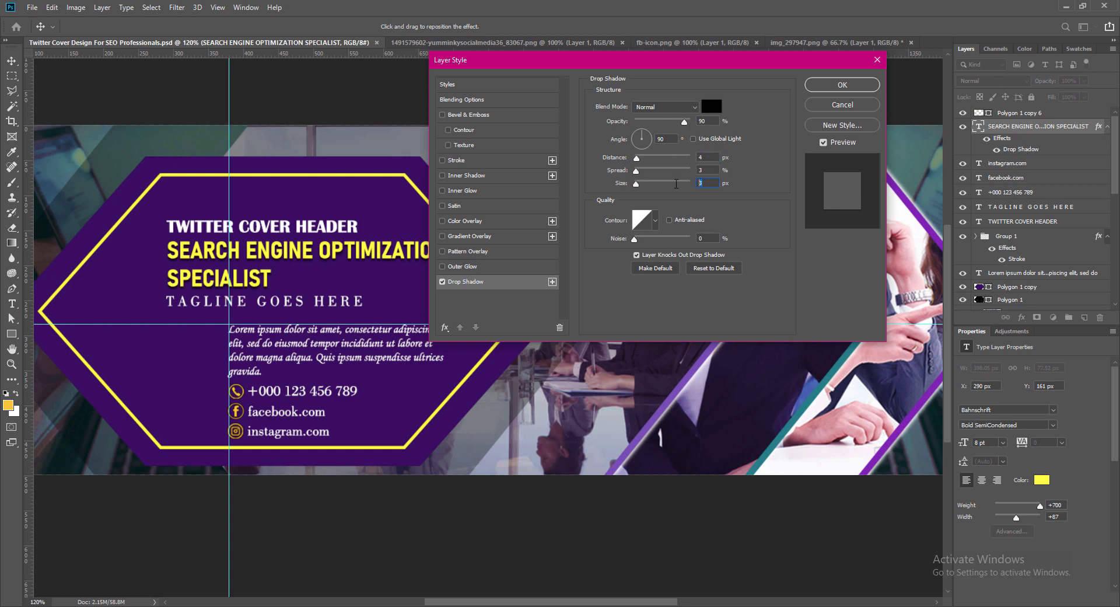
type("4")
left_click(843, 86)
- Recolor the SEARCH ENGINE OPTIMIZATION SPECIALIST title by sampling the golden yellow of the Facebook icon
double_click(979, 126)
left_click(467, 27)
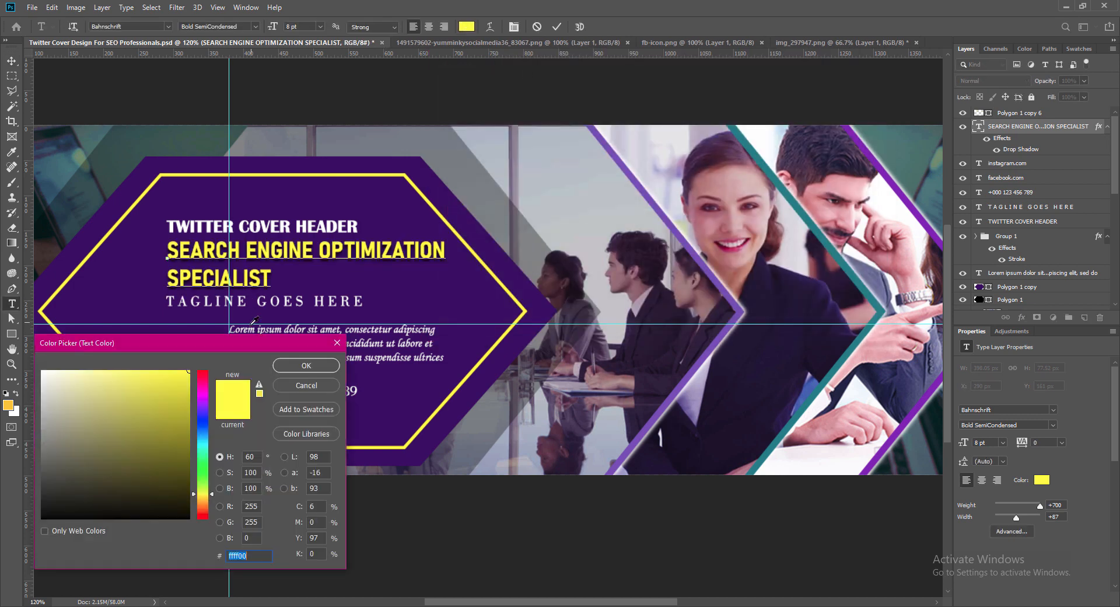
left_click_drag(242, 350, 624, 356)
left_click(235, 411)
left_click(689, 372)
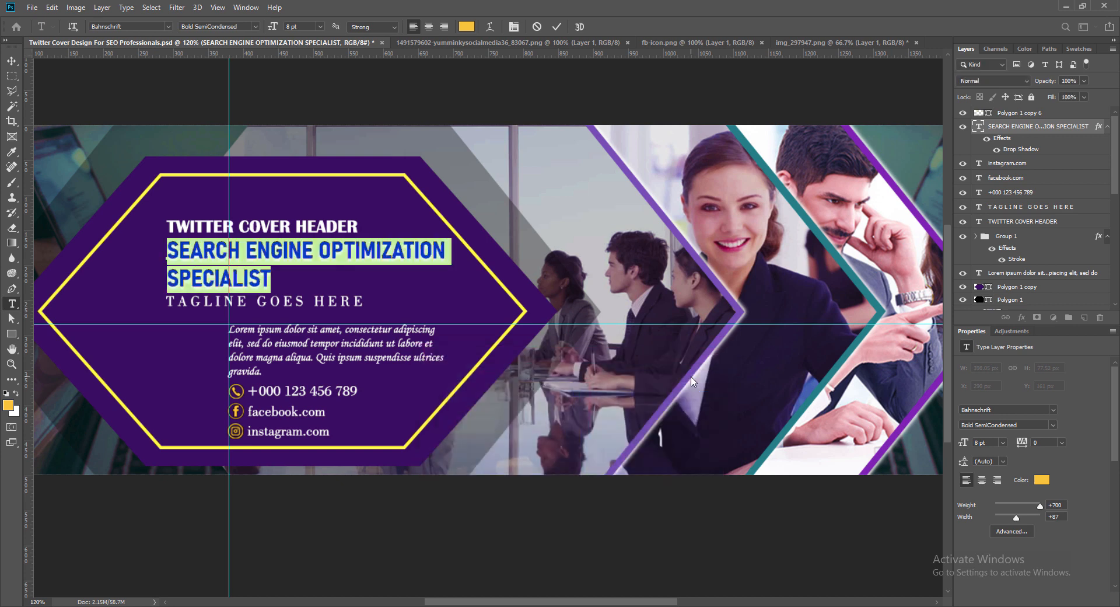
left_click(11, 61)
- Add a 2 px black outside stroke to the TWITTER COVER HEADER text
left_click(204, 229)
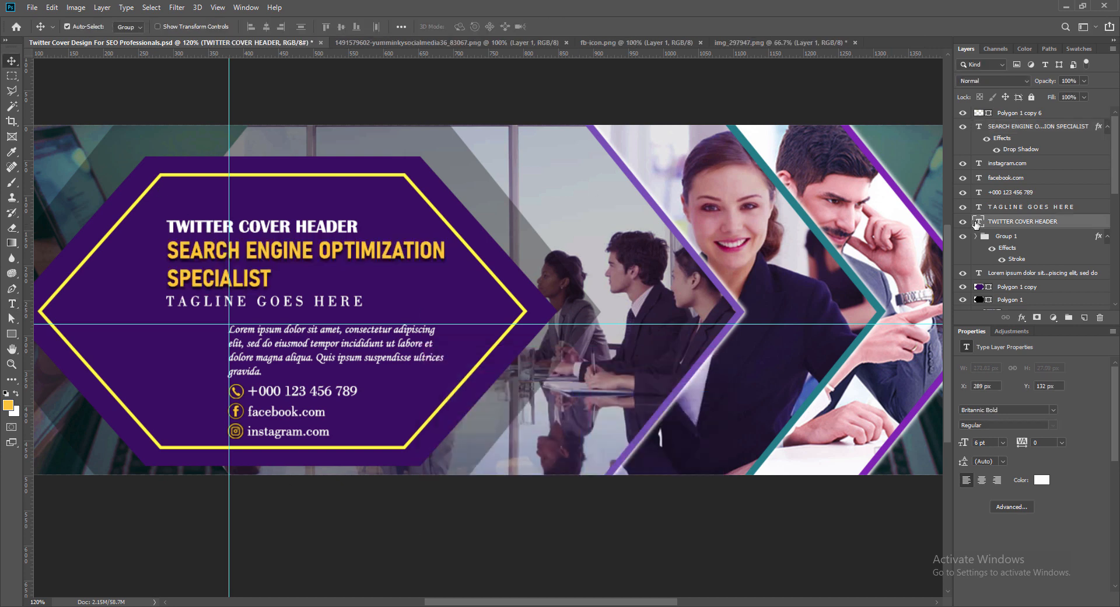
double_click(1068, 221)
left_click(456, 160)
double_click(706, 104)
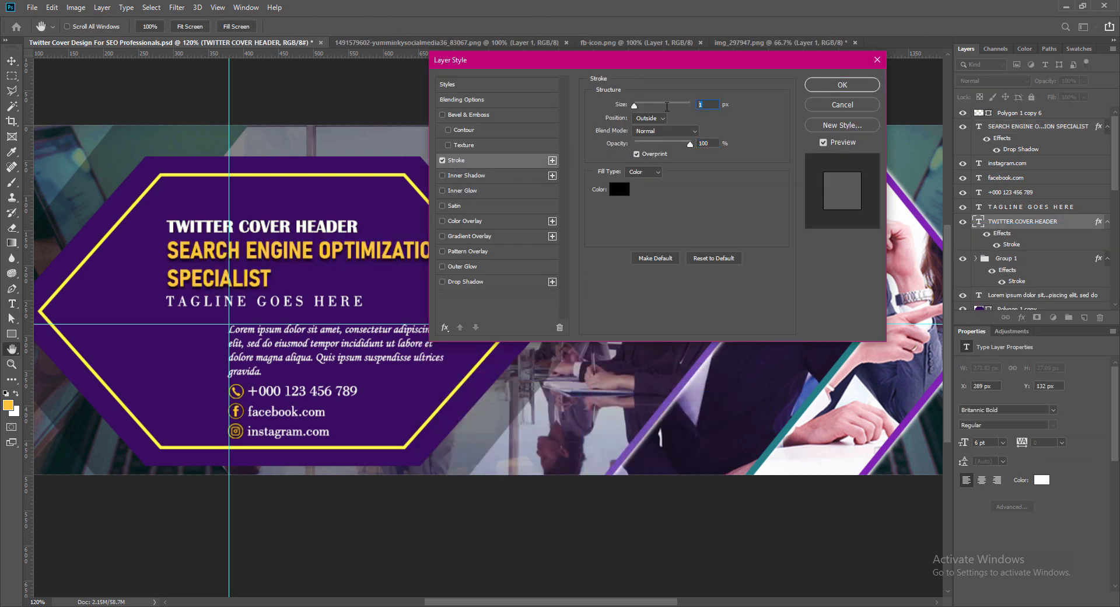
type("2")
left_click(842, 84)
- Add a drop shadow with spread 3% and size 4 px to the TAGLINE GOES HERE text
double_click(986, 210)
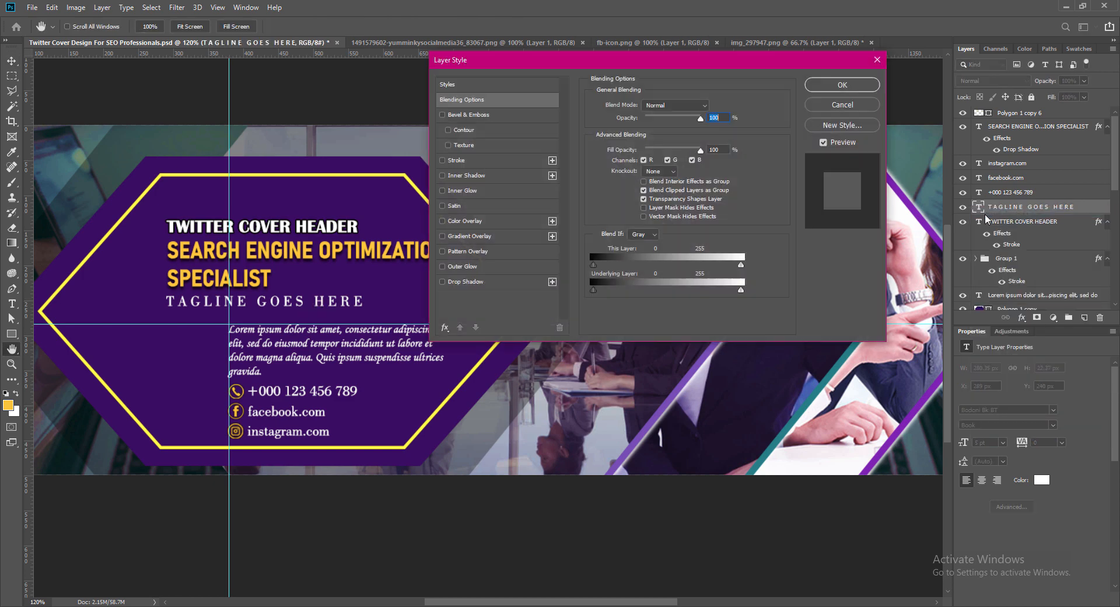
left_click(442, 282)
left_click(467, 281)
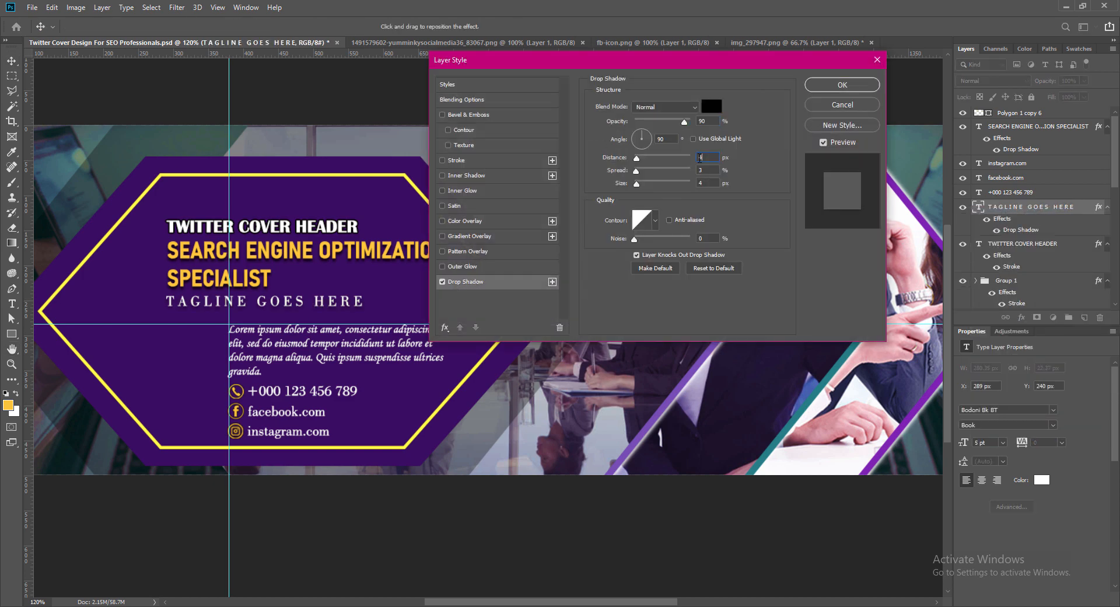
double_click(699, 182)
type("4")
left_click(843, 84)
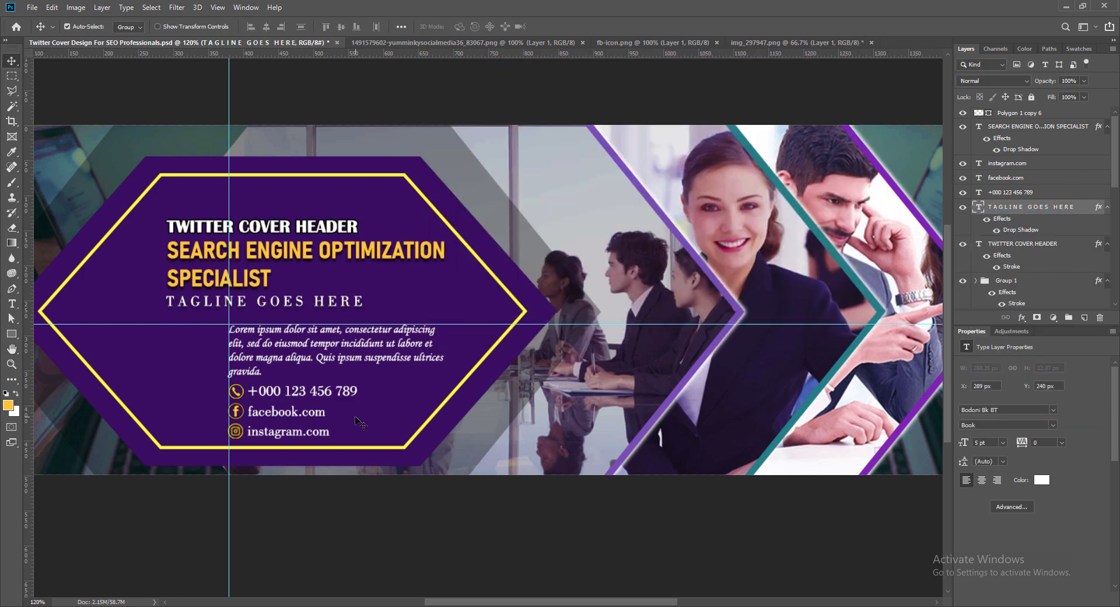
- Add a 2 px black outside stroke to the Lorem ipsum paragraph
left_click(318, 348)
right_click(1027, 302)
left_click(992, 308)
left_click(442, 160)
left_click(456, 160)
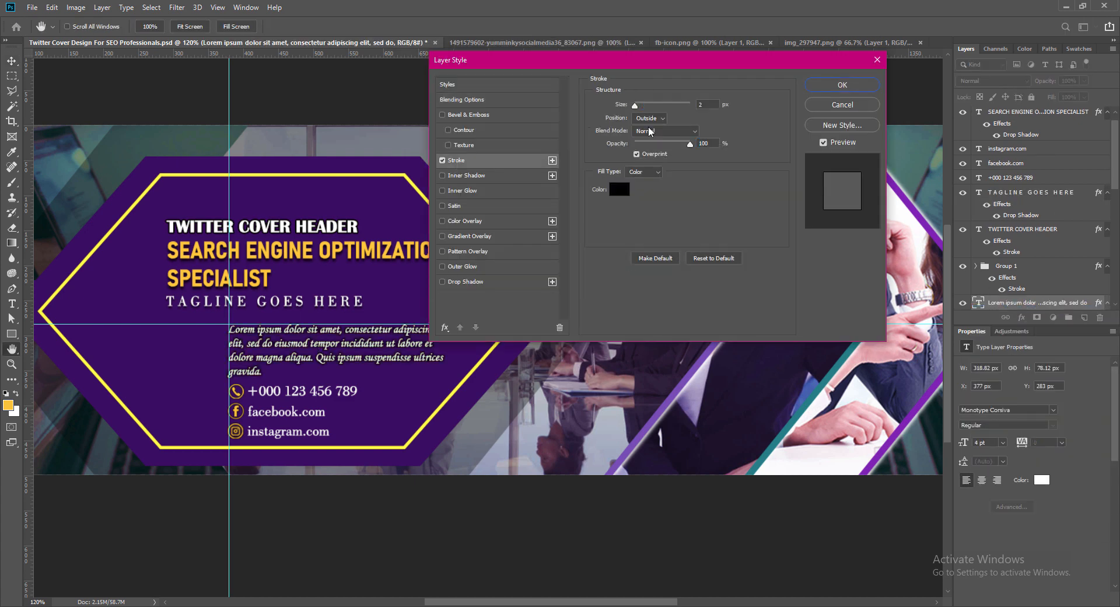
left_click(842, 84)
- Enable the black stroke effect on the phone number text
left_click(1027, 177)
right_click(1027, 178)
left_click(992, 183)
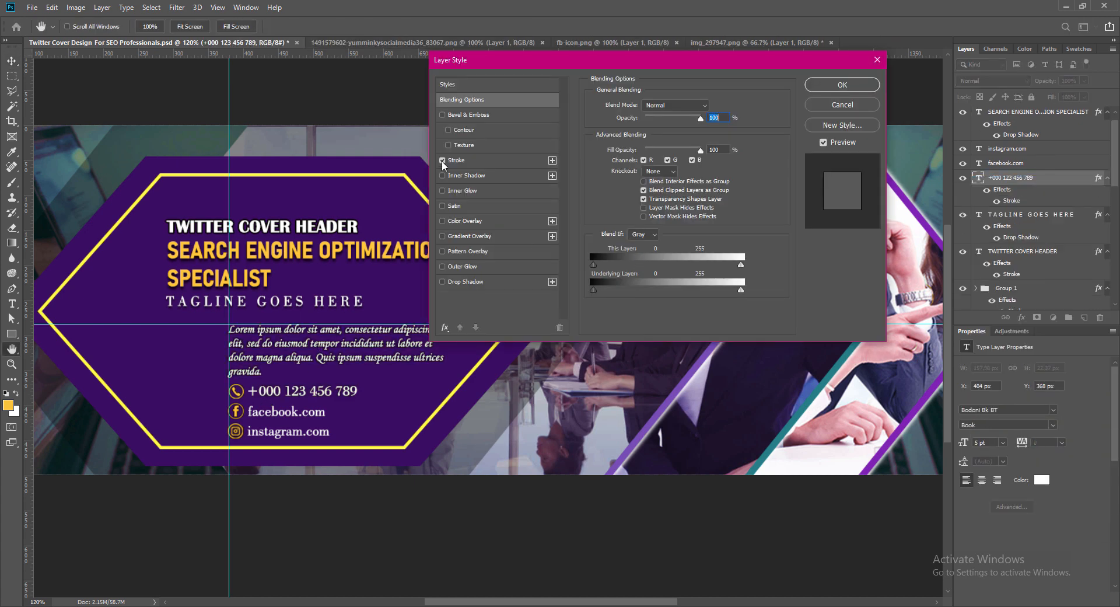
left_click(442, 160)
left_click(464, 163)
left_click(842, 85)
- Enable the black stroke effect on the facebook.com text
left_click(1027, 163)
right_click(1027, 162)
left_click(998, 169)
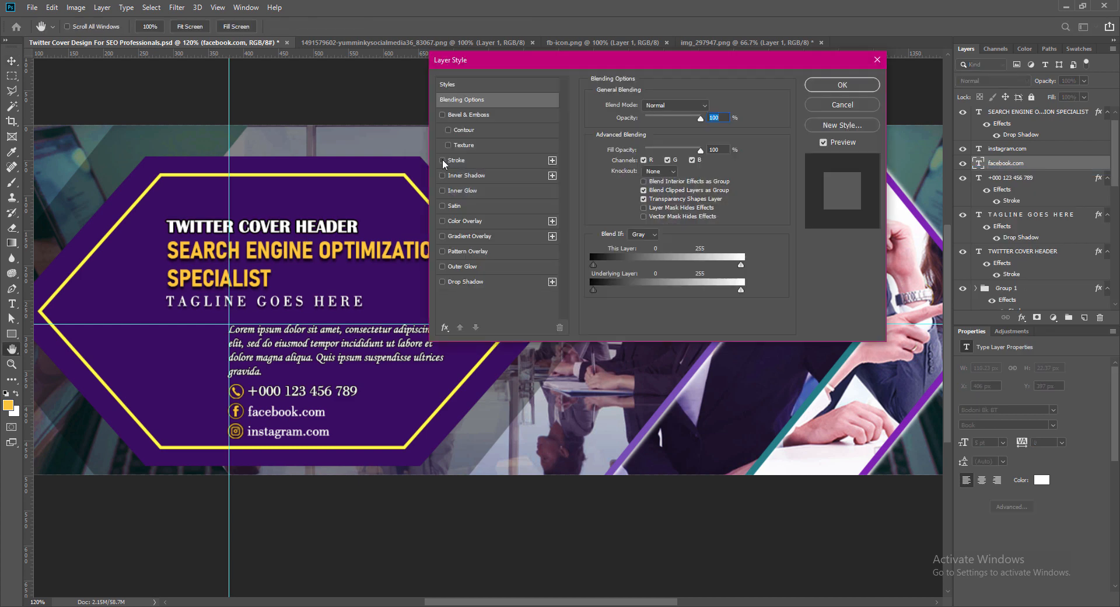
left_click(443, 159)
left_click(842, 85)
- Enable the black stroke effect on the instagram.com text and save the document
left_click(1027, 148)
right_click(1027, 148)
left_click(995, 155)
left_click(442, 159)
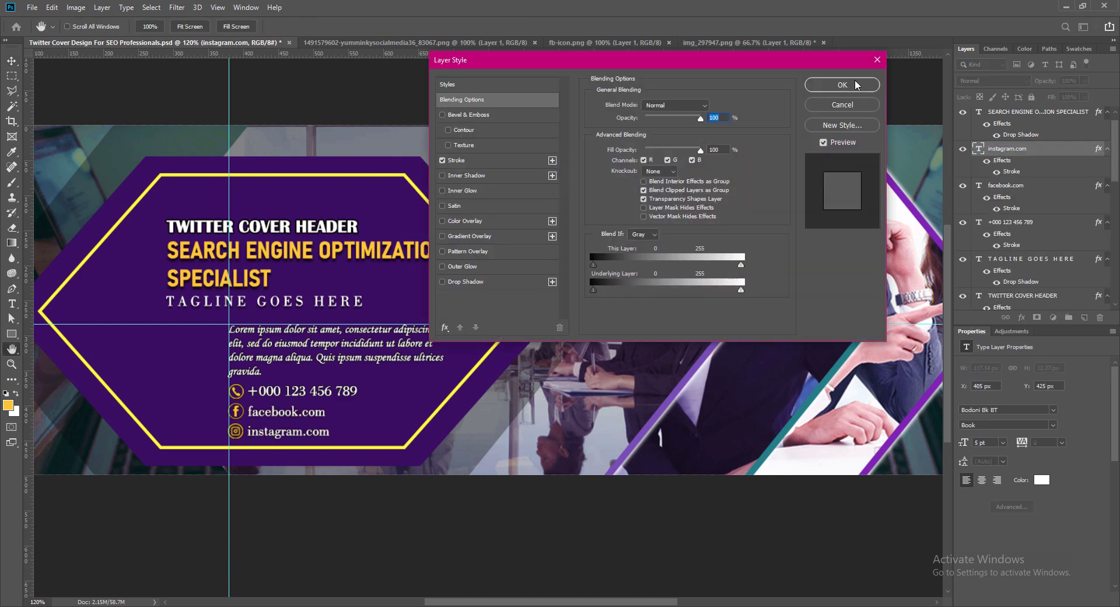
left_click(843, 84)
key("ctrl+s")
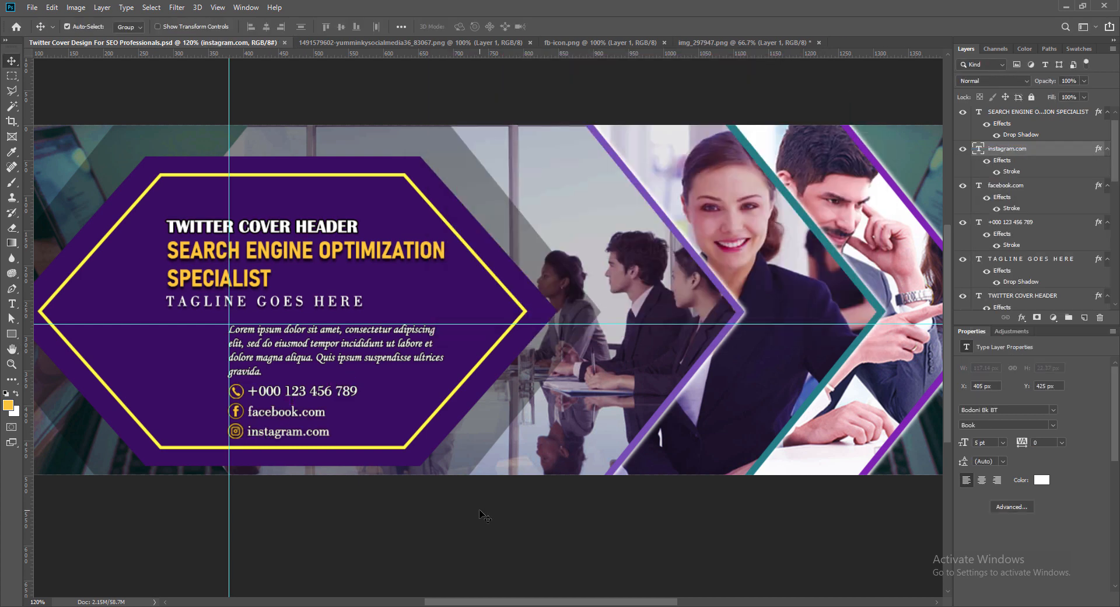
- Select the titles, tagline, paragraph, icon group and contact lines together and move them up about 12 px inside the purple hexagon
key("ctrl+minus")
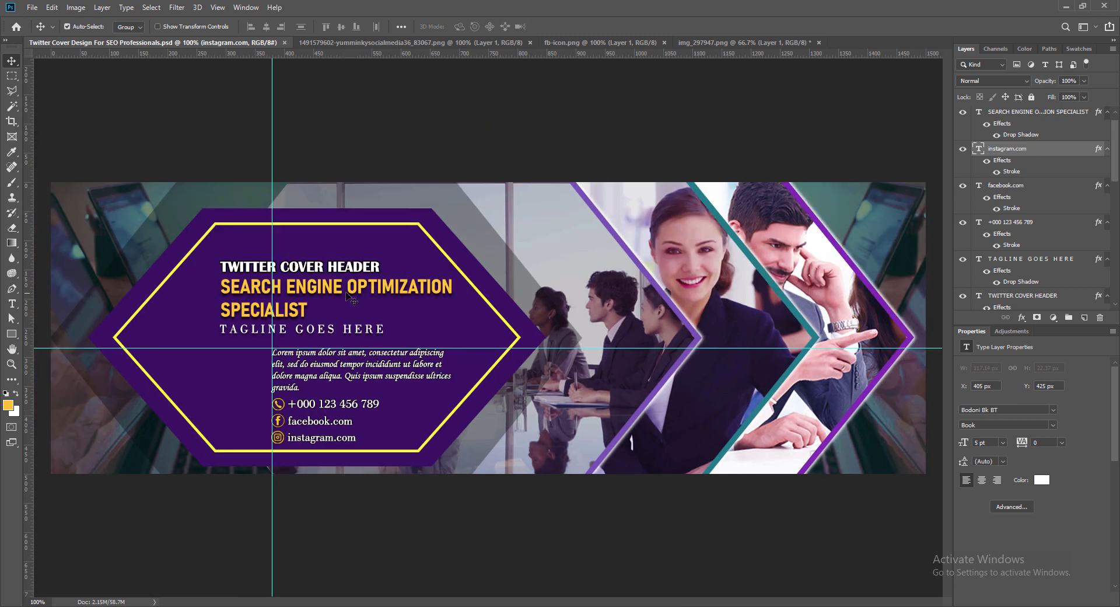
left_click(296, 272)
left_click(300, 285, "ctrl+shift")
left_click(329, 328, "ctrl+shift")
left_click(283, 352, "ctrl+shift")
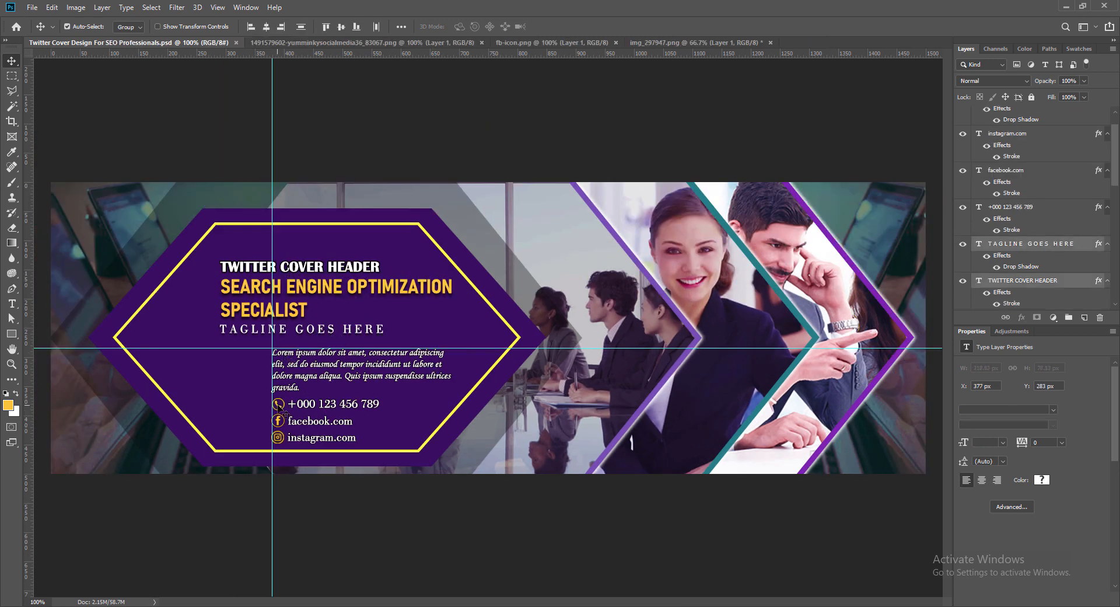
left_click(278, 403, "ctrl+shift")
left_click(302, 406, "ctrl+shift")
left_click(299, 422, "ctrl+shift")
left_click(295, 439, "ctrl+shift")
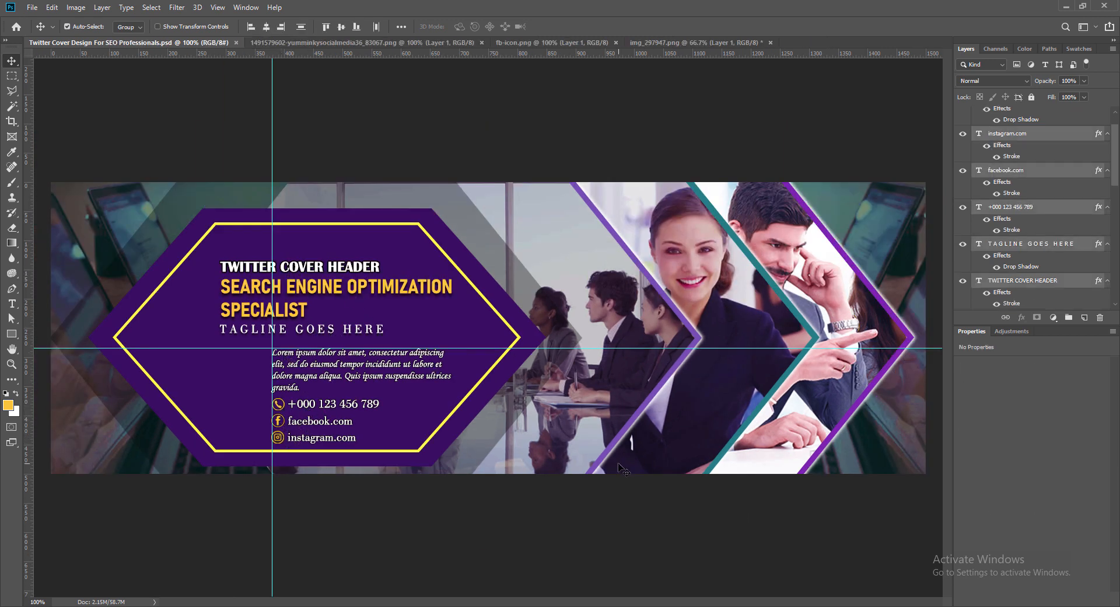
key("Up")
key("Up")
key("Up")
key("Up")
key("Up")
key("Up")
key("Up")
key("Up")
key("Up")
key("Up")
key("Up")
key("Up")
key("Up")
key("Up")
key("Up")
key("Up")
key("Up")
key("Up")
key("Up")
key("Up")
key("Up")
key("Up")
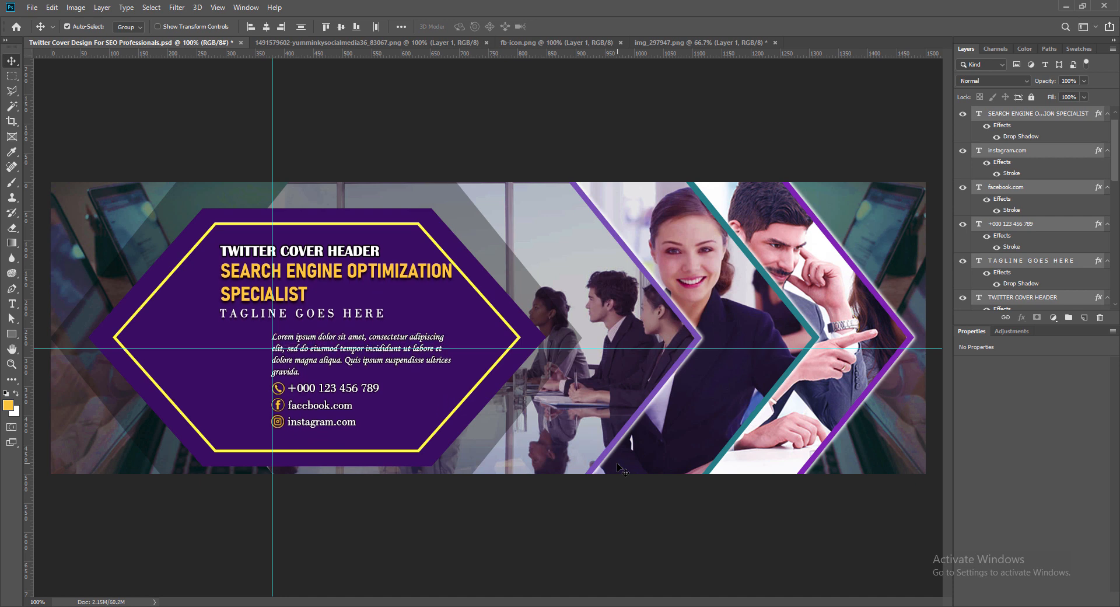
key("Down")
key("Down")
key("Down")
key("Down")
key("Down")
key("Down")
key("Down")
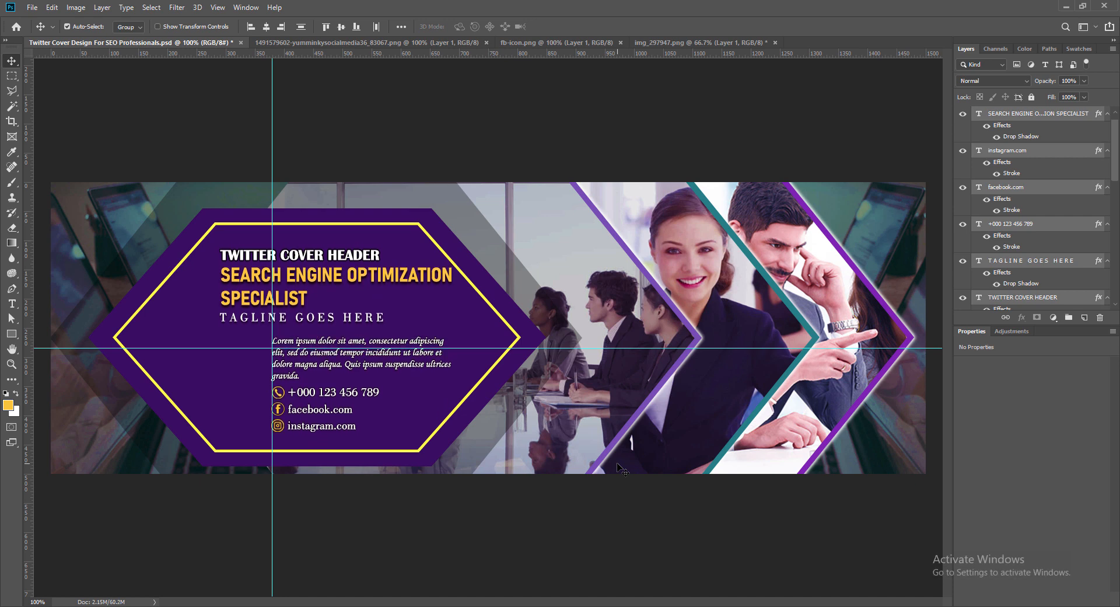
key("Down")
key("Down")
key("Down")
key("Down")
key("Down")
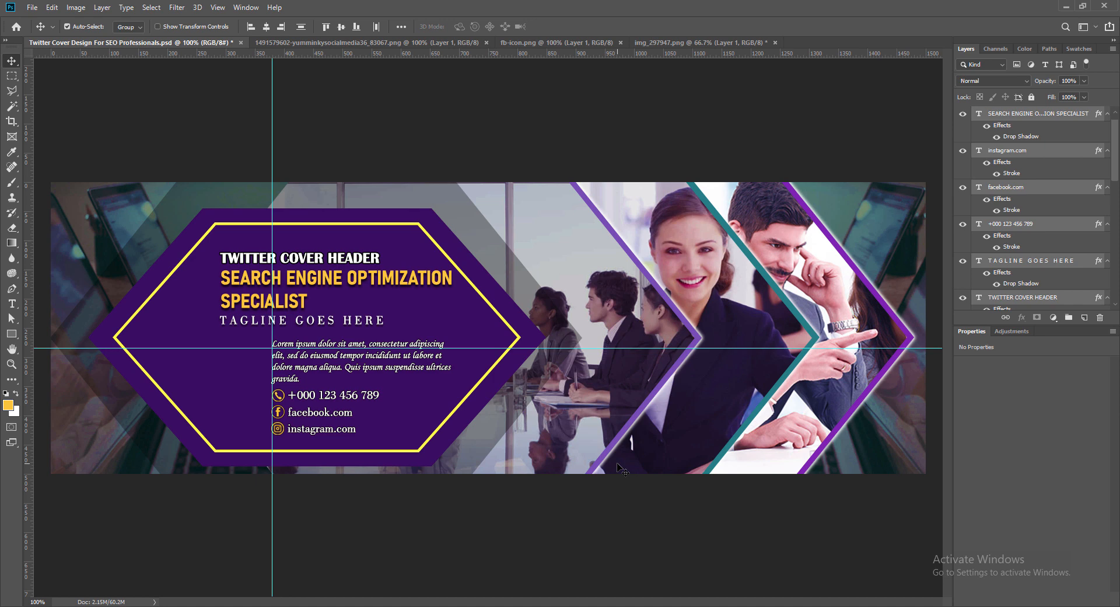
key("Down")
key("Down")
key("Down")
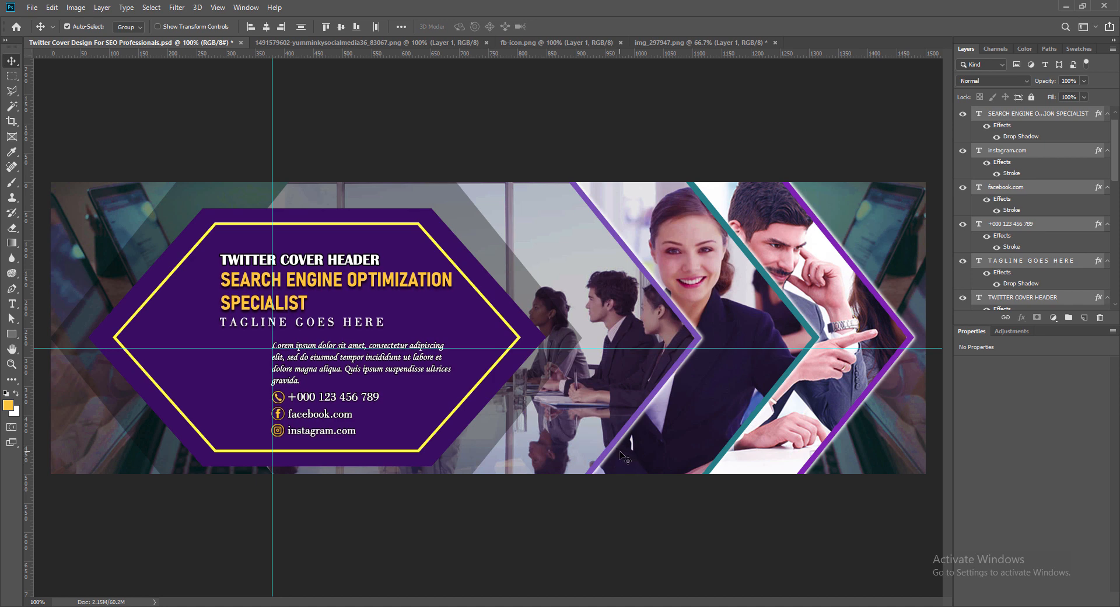
- Move the header, main title and tagline together about 28 px to the left and save the document
left_click(301, 261)
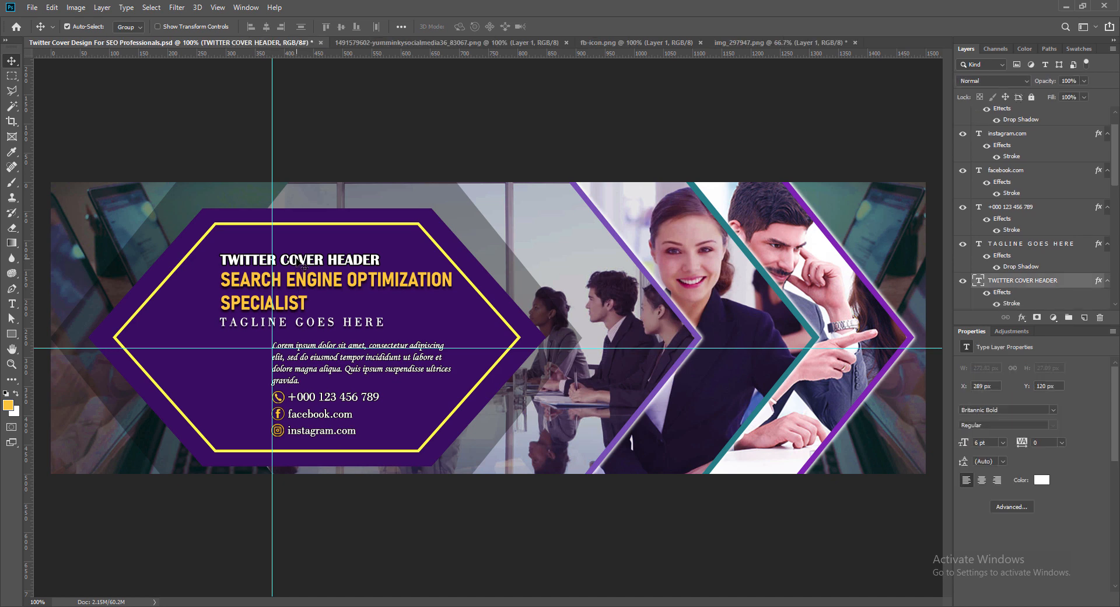
left_click(344, 322, "shift")
left_click(349, 283, "shift")
key("Left")
key("Left")
key("Left")
key("Left")
key("Left")
key("Left")
key("Left")
key("Left")
key("Left")
key("Left")
key("Left")
key("Left")
key("Left")
key("Left")
key("Left")
key("Left")
key("Left")
key("Left")
key("Left")
key("Left")
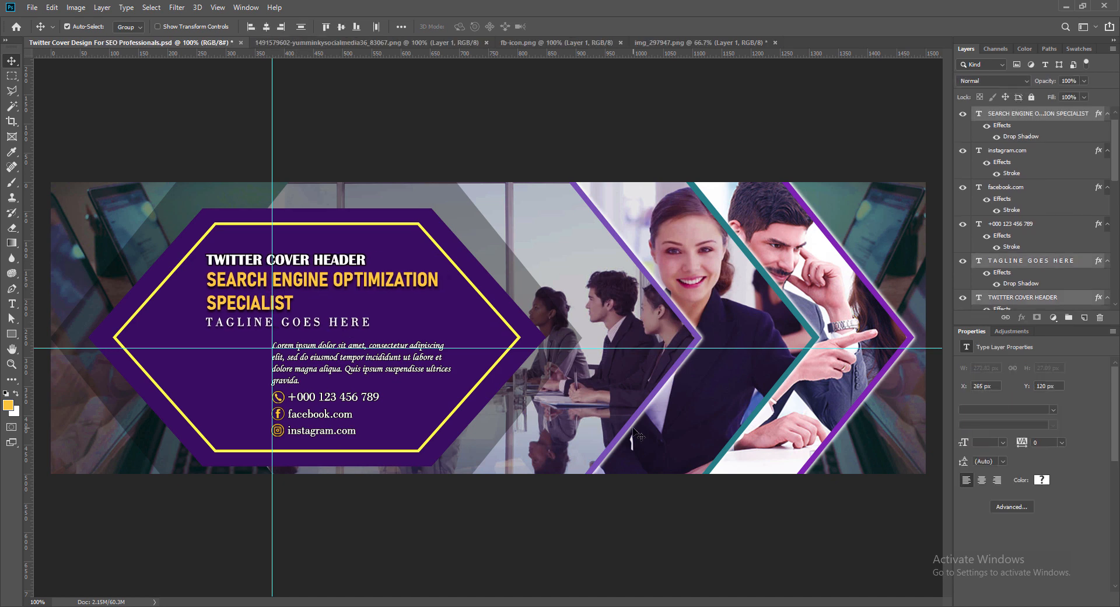
key("Left")
key("Left")
key("Left")
key("Left")
key("Left")
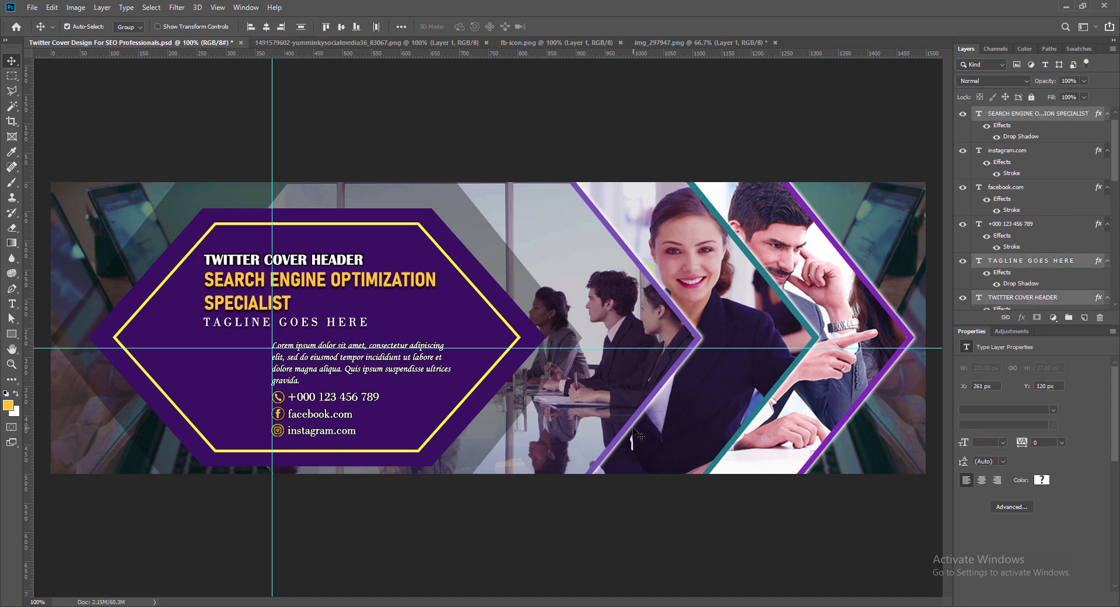
key("Right")
key("ctrl+s")
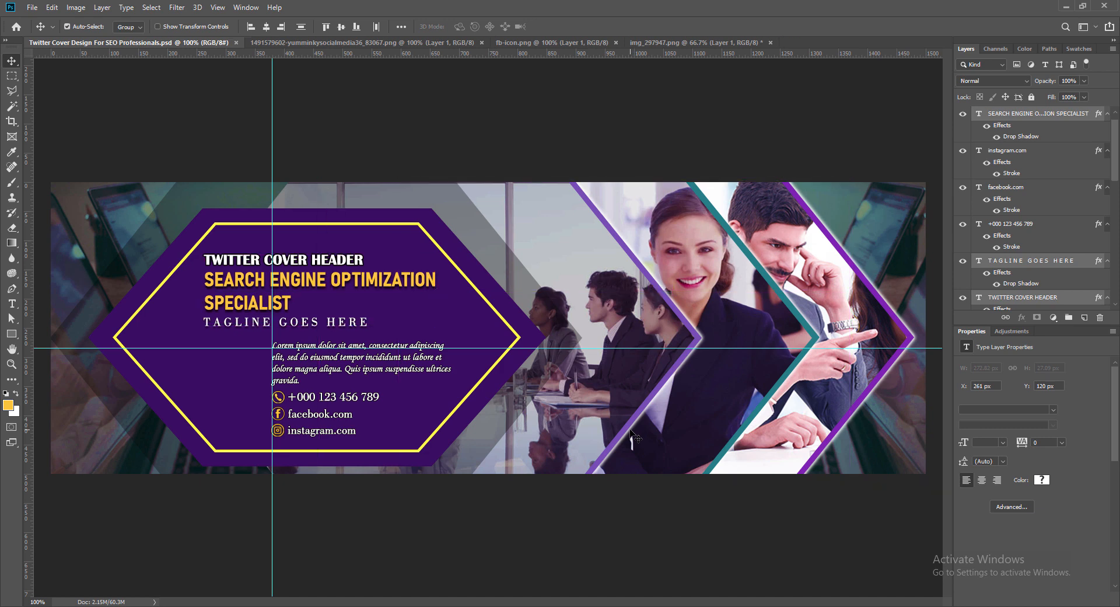
- Nudge the header, main title and tagline slightly down toward the paragraph, deselect them and save the document
key("Down")
key("Down")
key("Down")
key("Down")
key("Down")
key("Down")
key("Down")
key("Down")
key("Down")
key("Down")
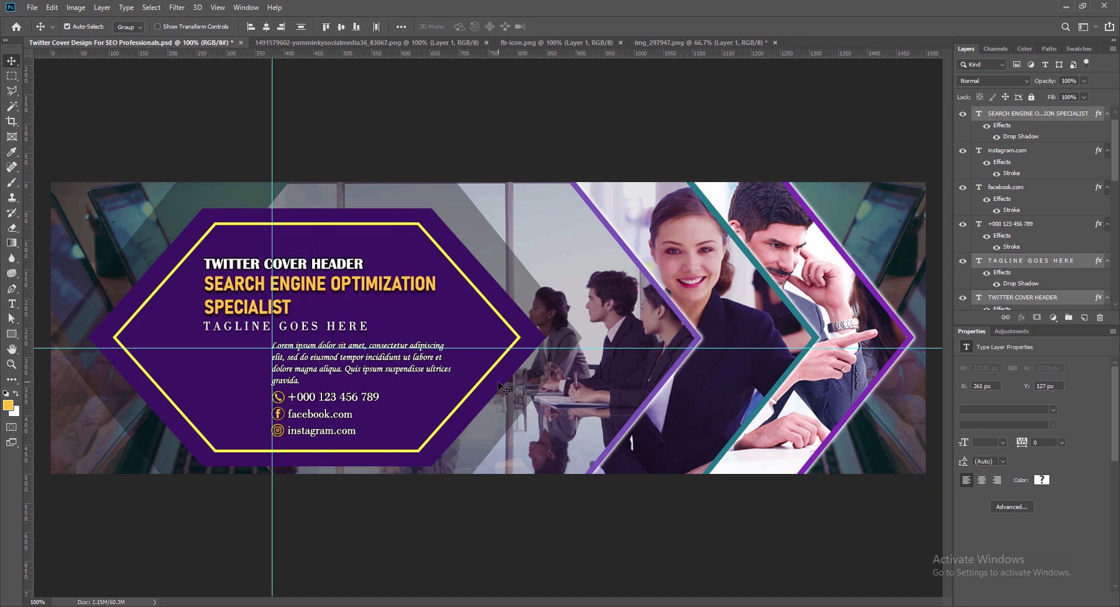
left_click(380, 528)
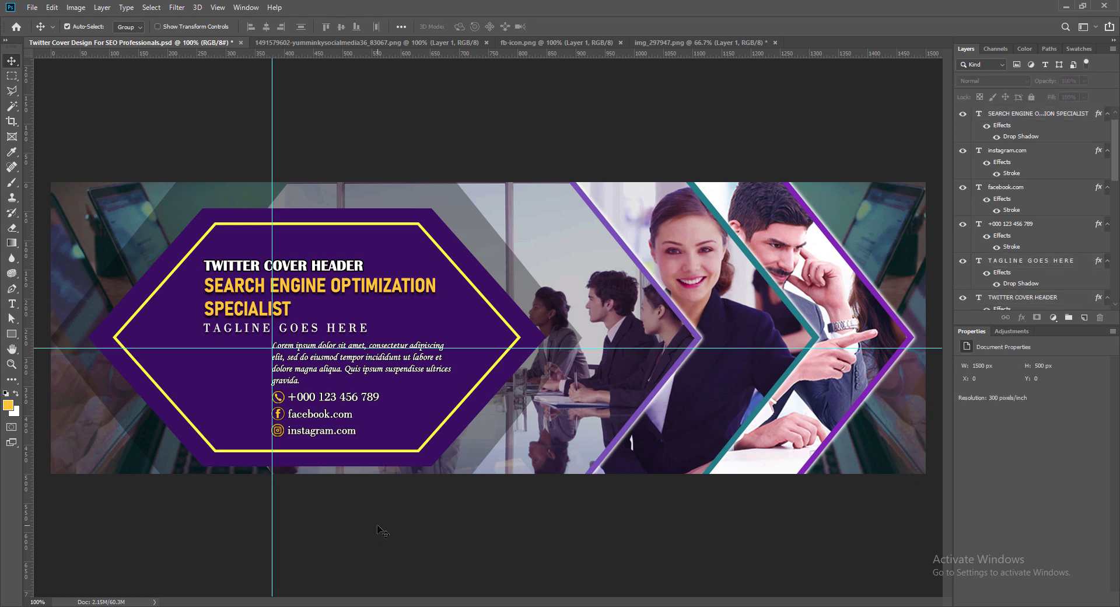
key("ctrl+s")
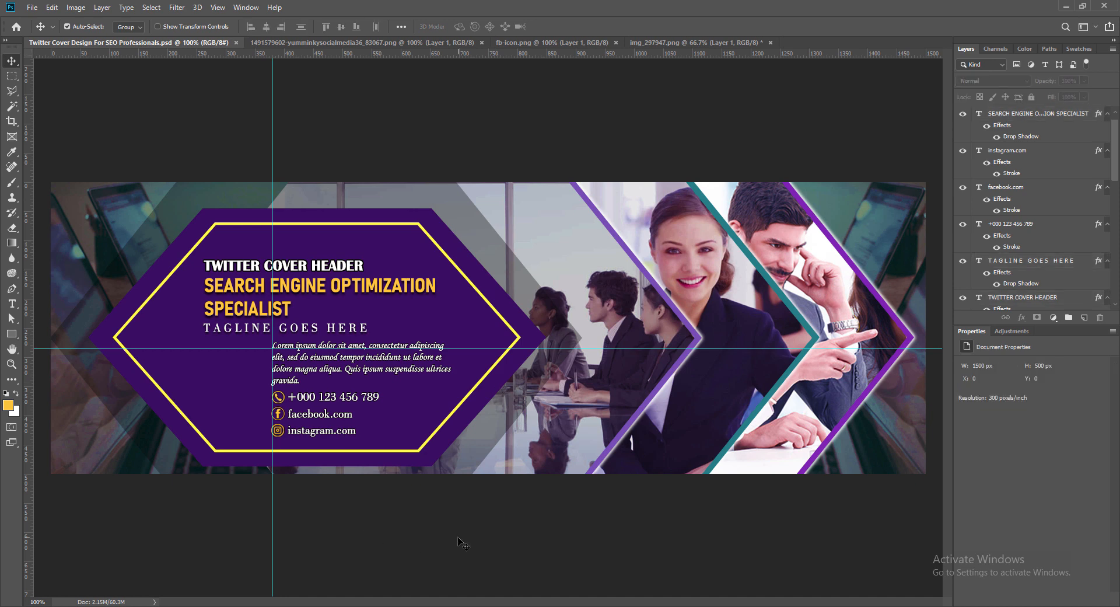
- Edit the Color Overlay of the teal border on the middle photo hexagon and lighten its color to #4dffe0
left_click(910, 338)
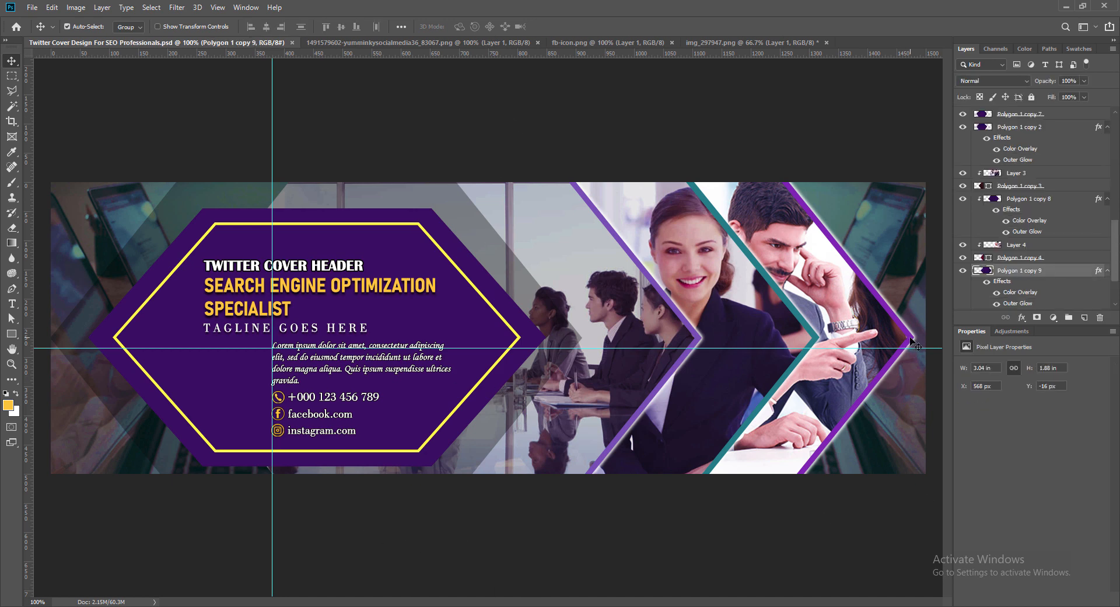
left_click(816, 337)
right_click(993, 199)
left_click(996, 206)
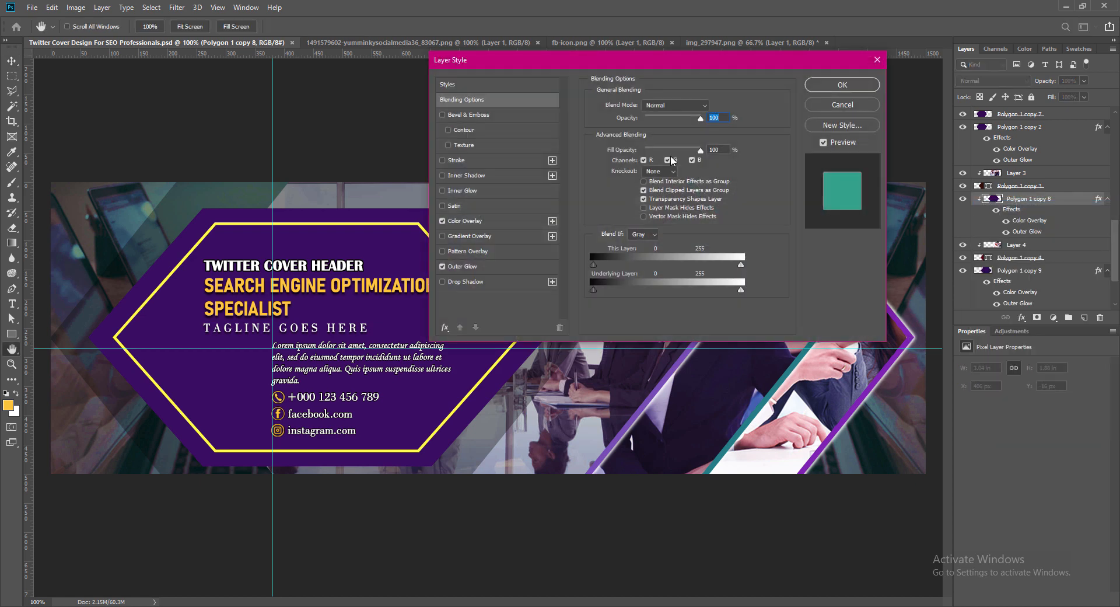
left_click(466, 221)
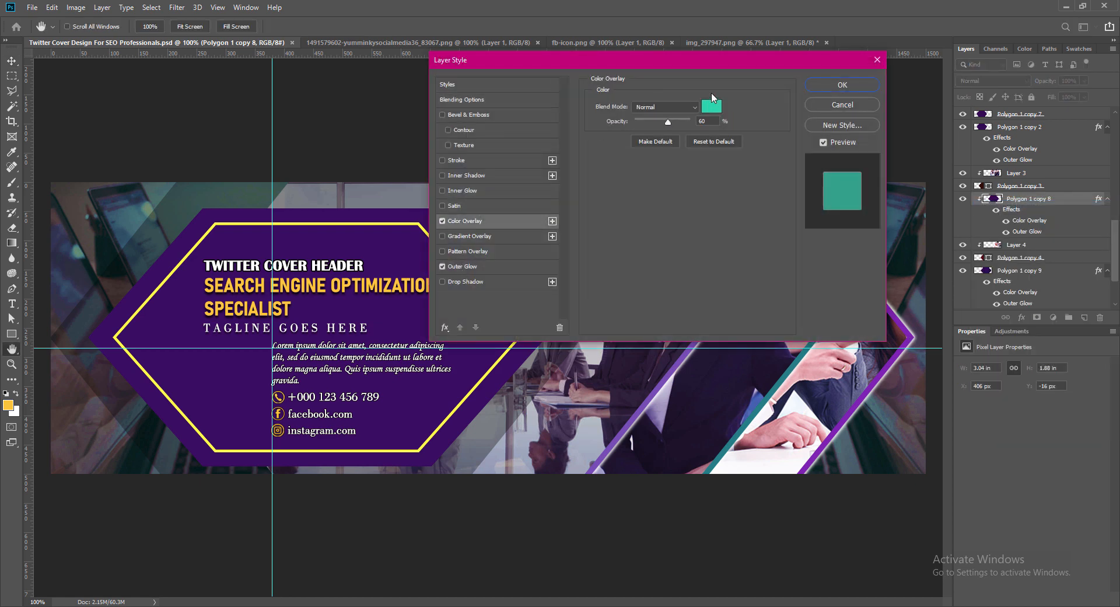
left_click_drag(719, 61, 444, 53)
left_click(442, 105)
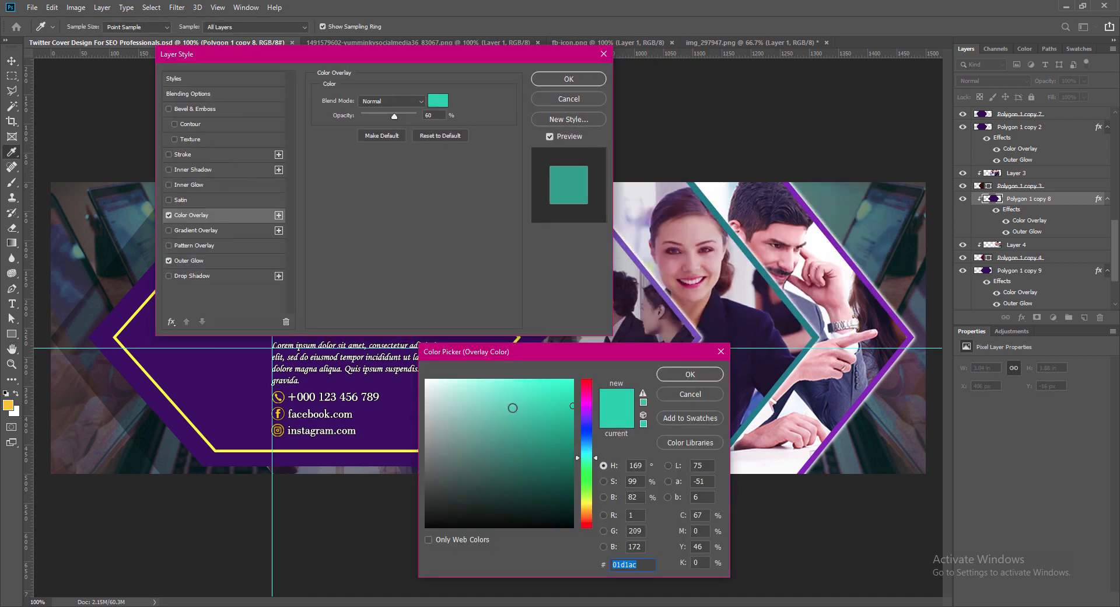
left_click(513, 407)
left_click_drag(512, 407, 528, 375)
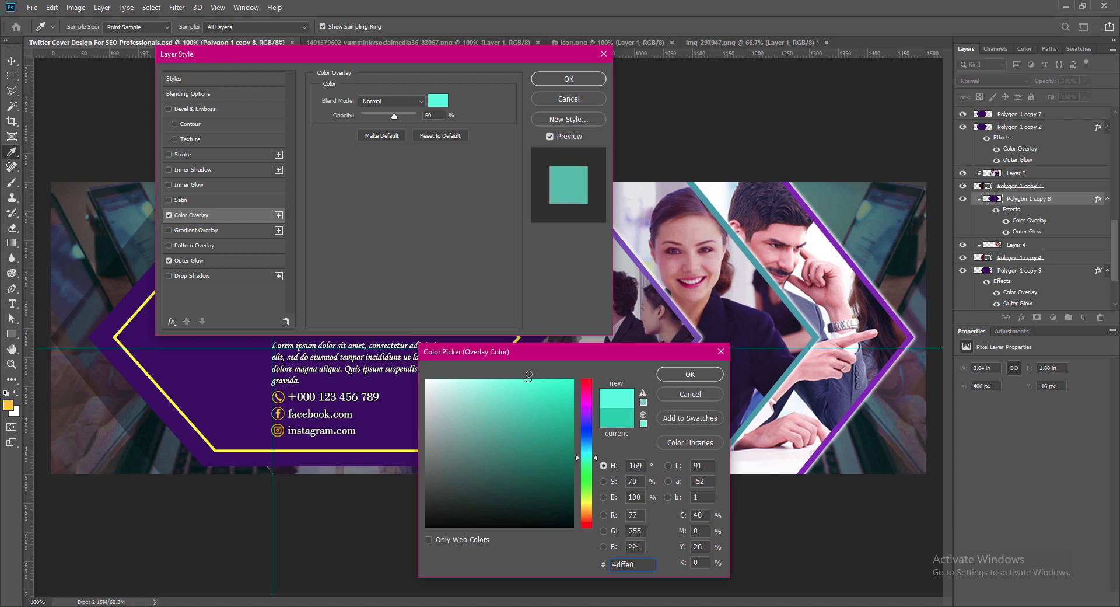
- Shift the middle hexagon border's overlay to a blue hue of 199° and apply the light blue #3cc1ff
left_click(588, 445)
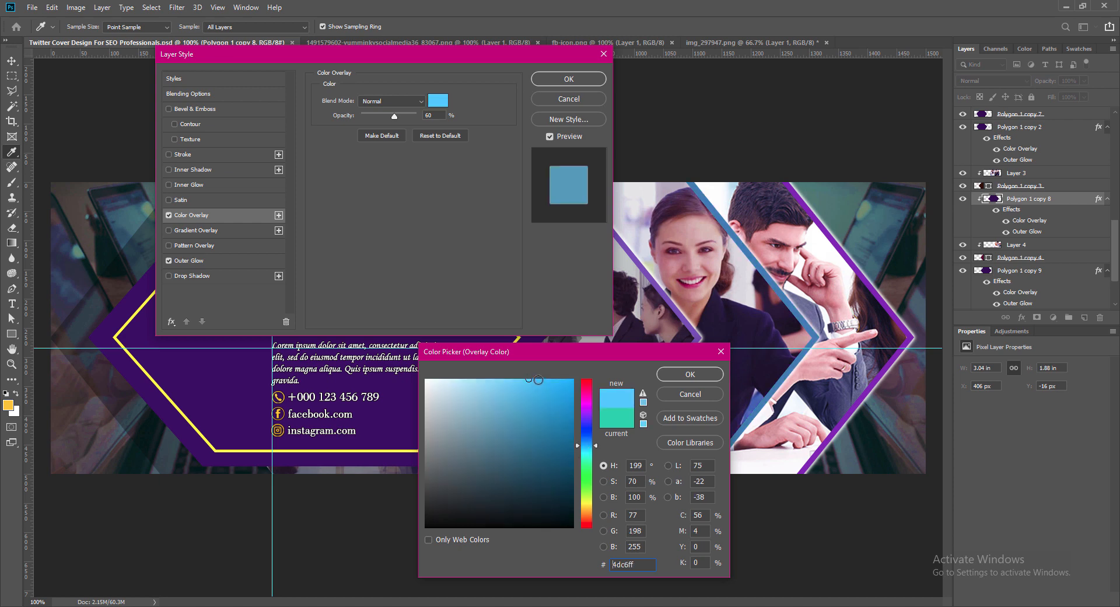
left_click(538, 380)
left_click(574, 413)
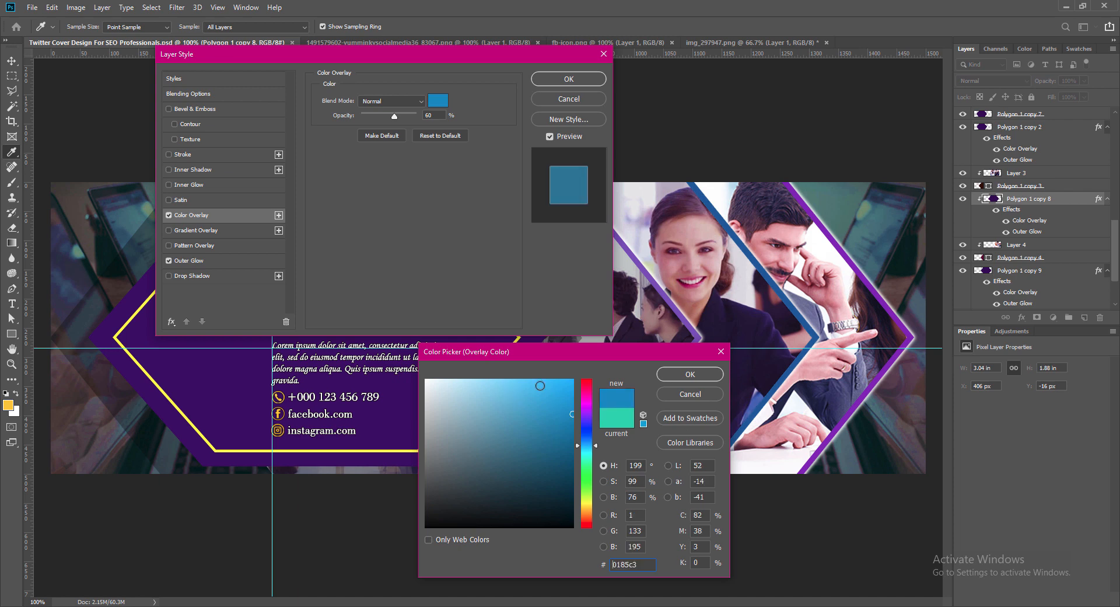
left_click(539, 380)
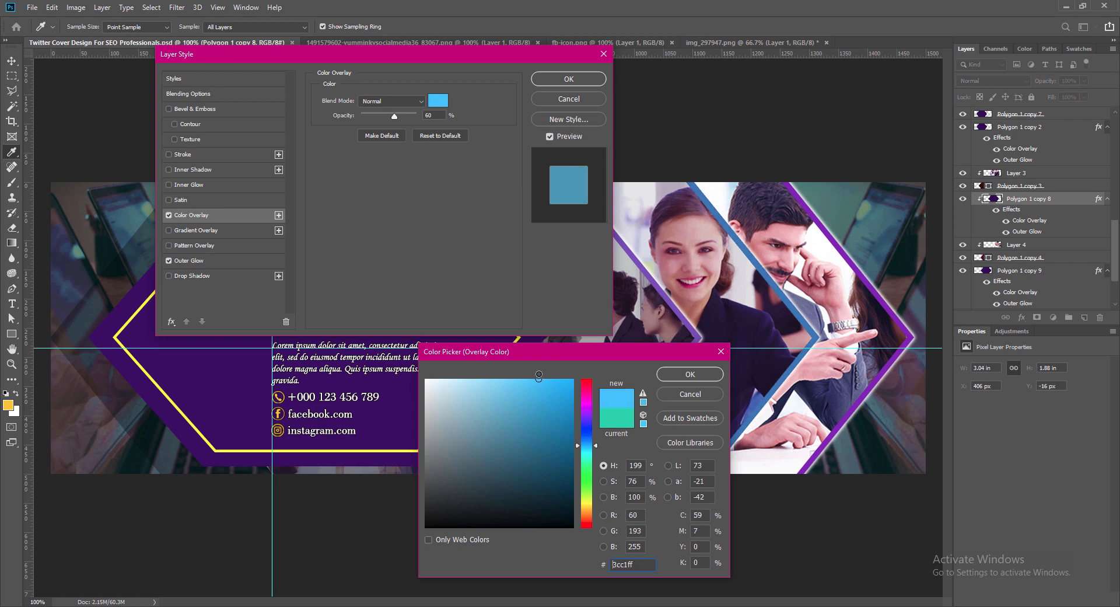
left_click(691, 374)
left_click(569, 79)
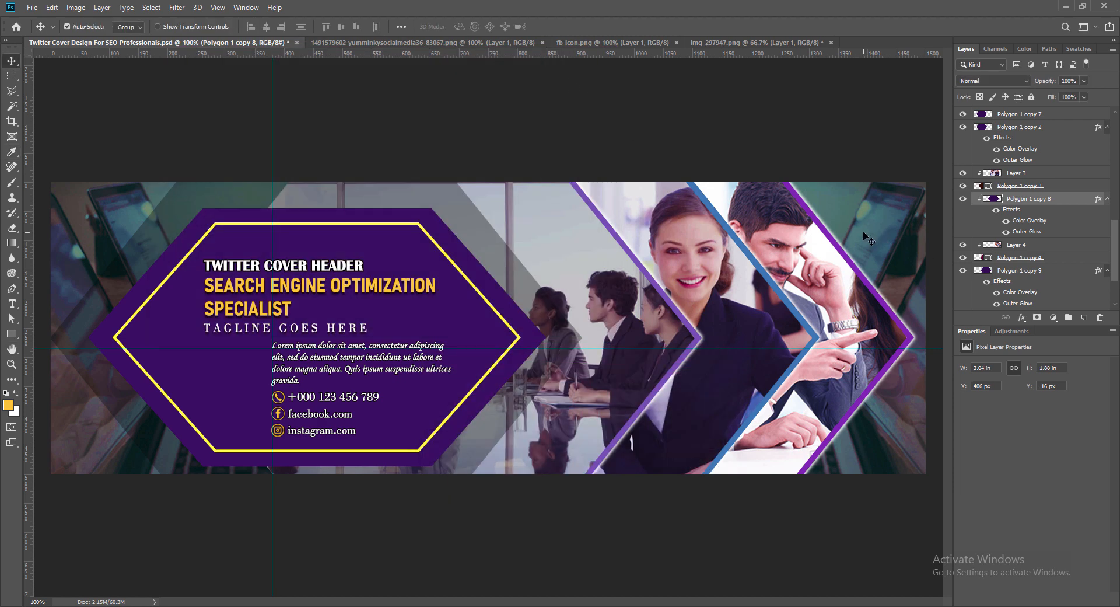
- Lighten the Color Overlay of the outermost photo hexagon's purple border to about #c861fe and save the document
left_click(911, 337)
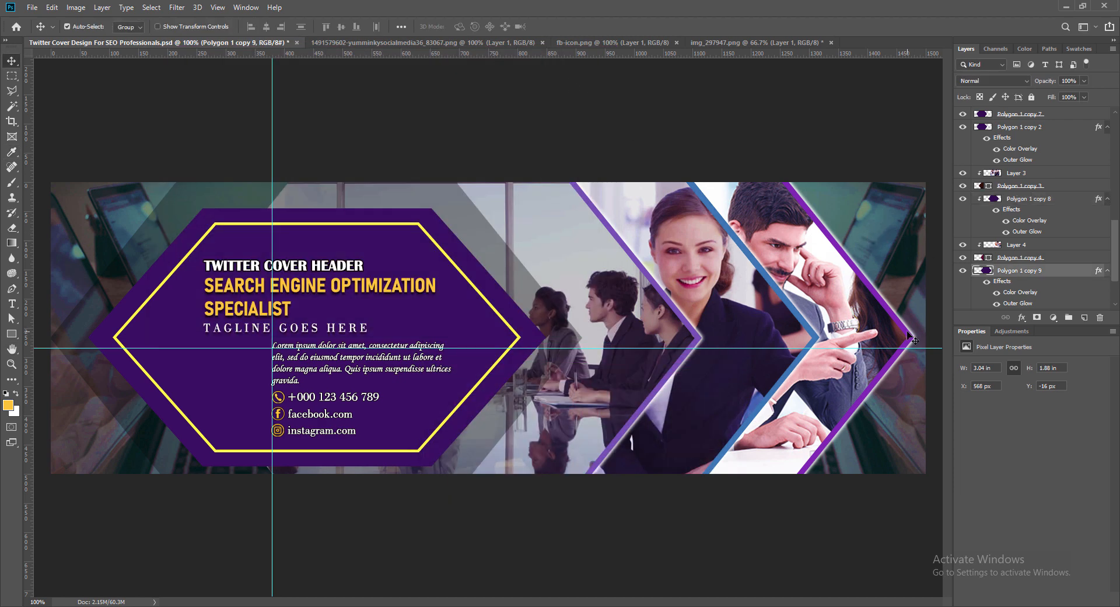
double_click(980, 272)
left_click(188, 215)
left_click(438, 101)
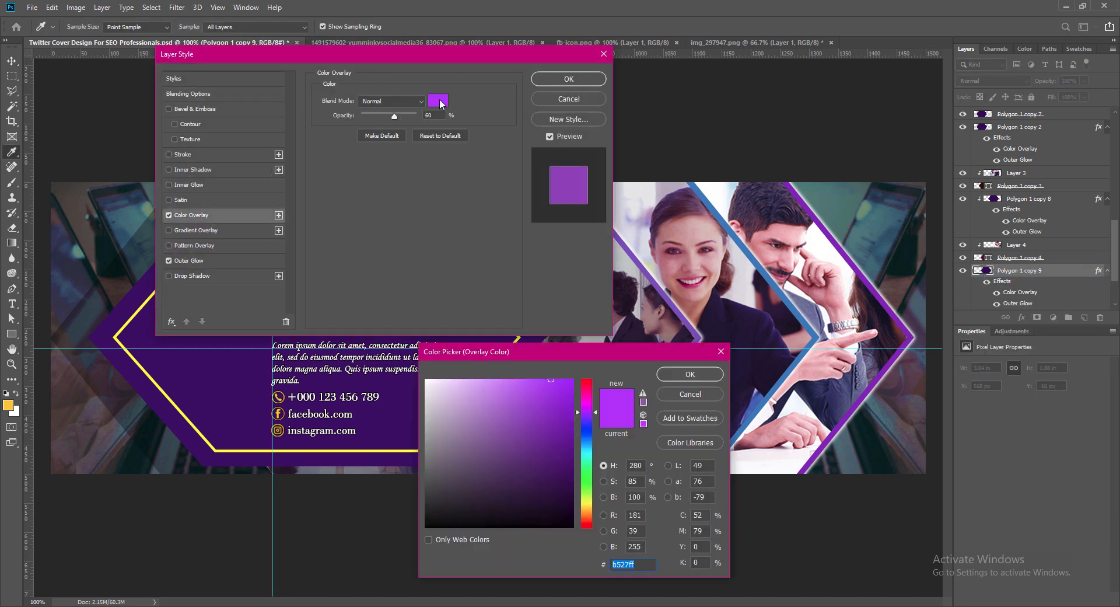
left_click(538, 380)
left_click(517, 380)
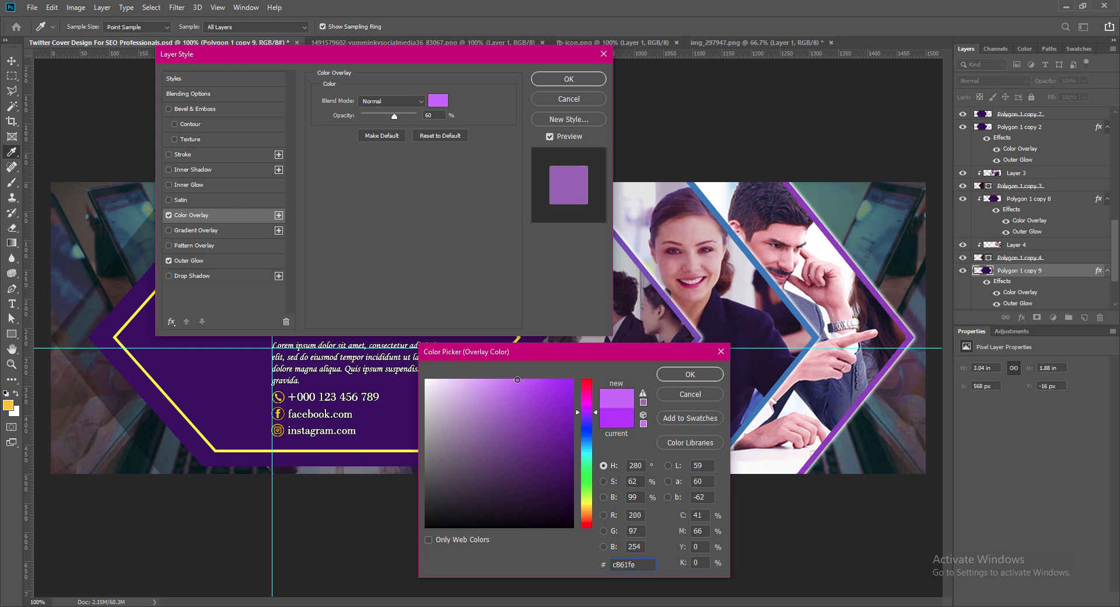
left_click(515, 377)
left_click(691, 374)
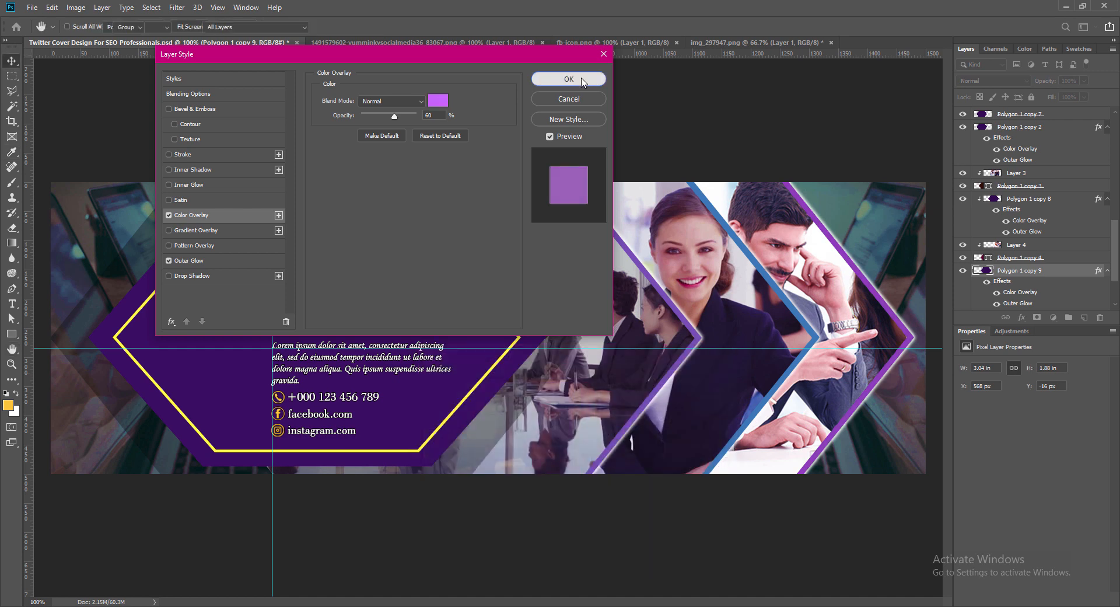
left_click(569, 78)
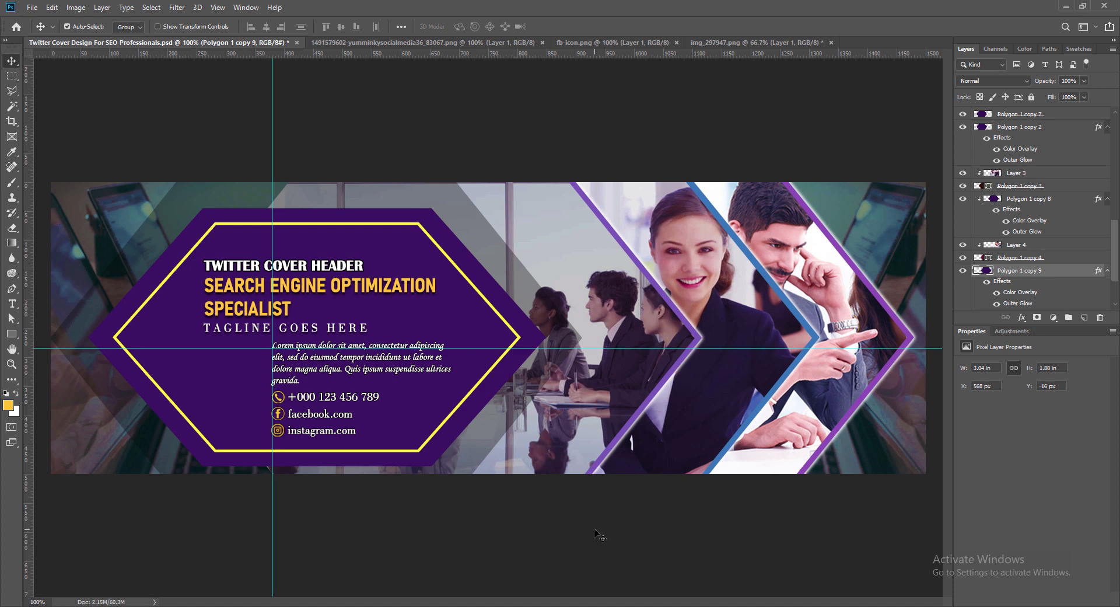
key("ctrl+s")
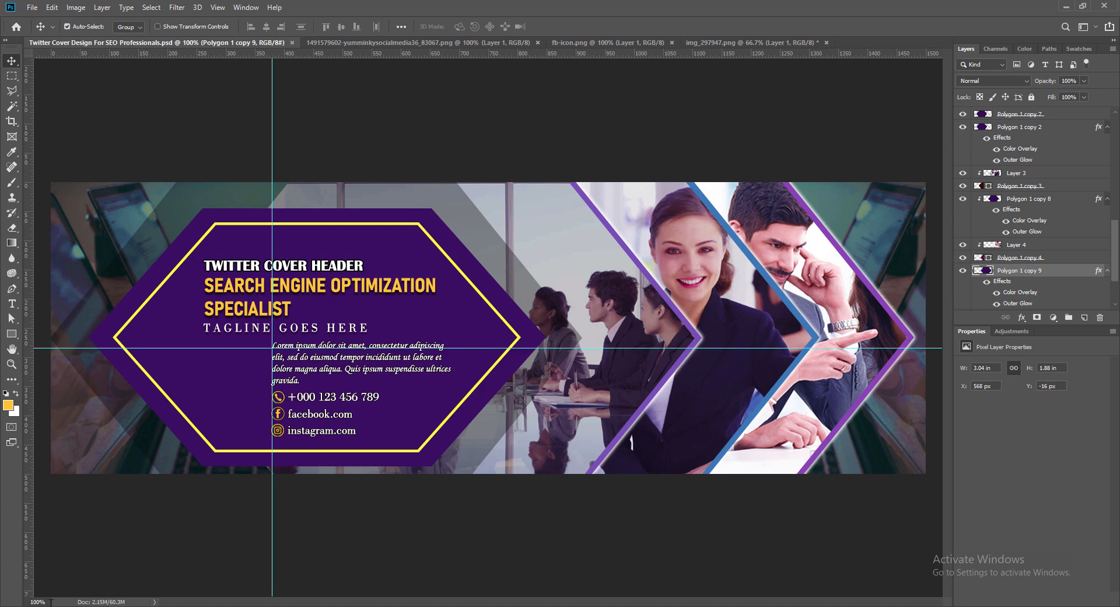
type("80")
key("Return")
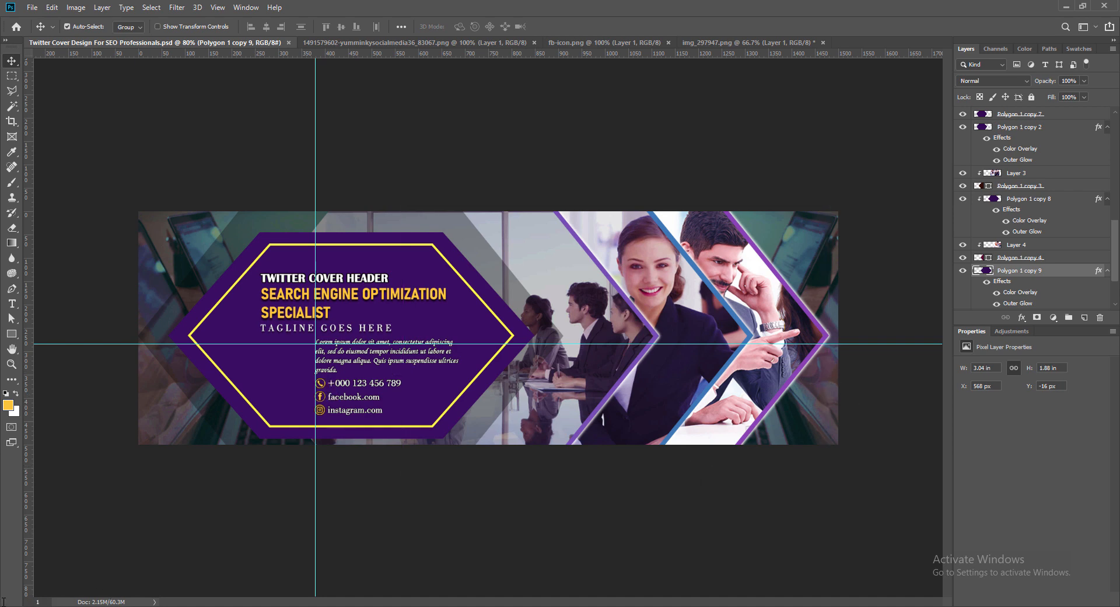
type("00")
key("Return")
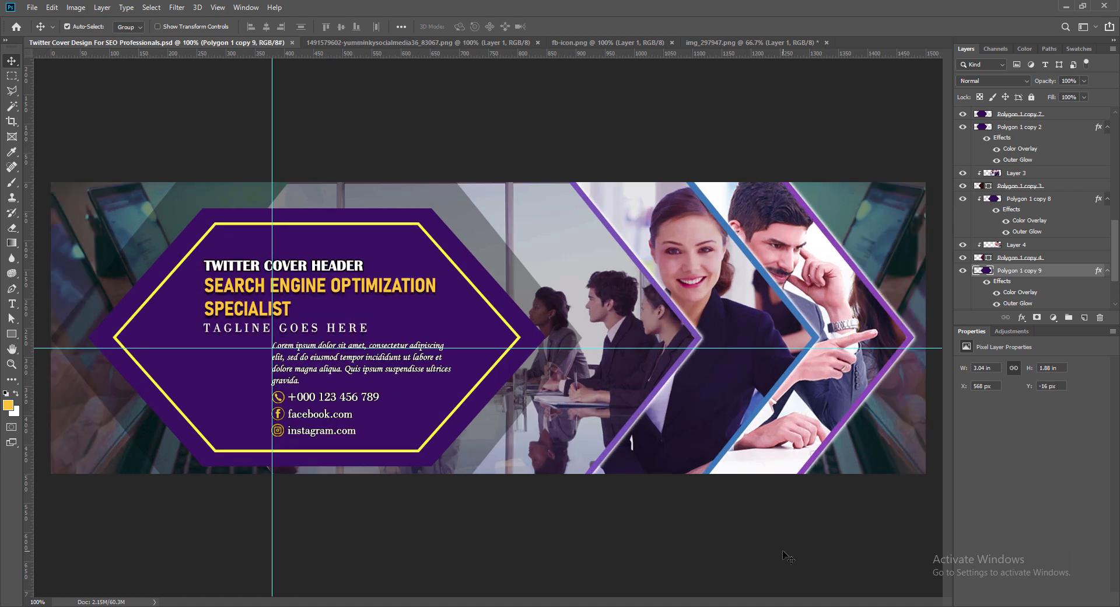